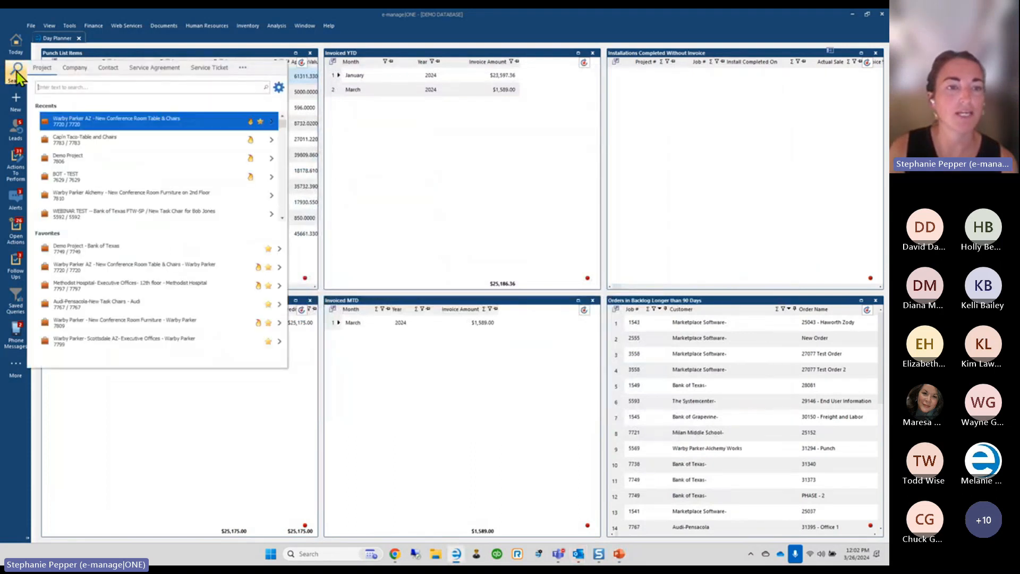
# Open Demo Project - Bank of Texas, list its purchase orders, and print PO 7749-1-SP
pyautogui.click(91, 248)
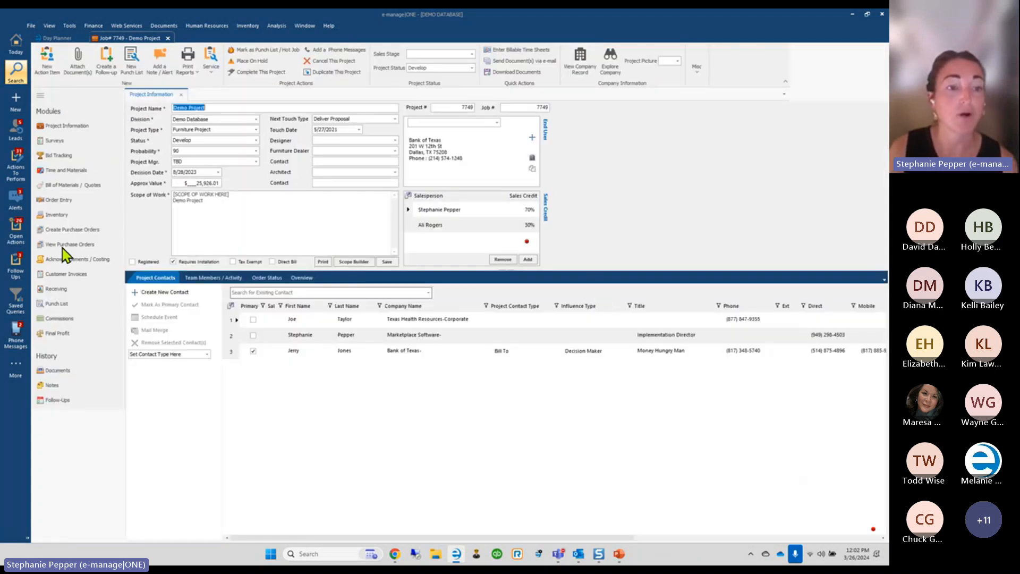
pyautogui.click(64, 245)
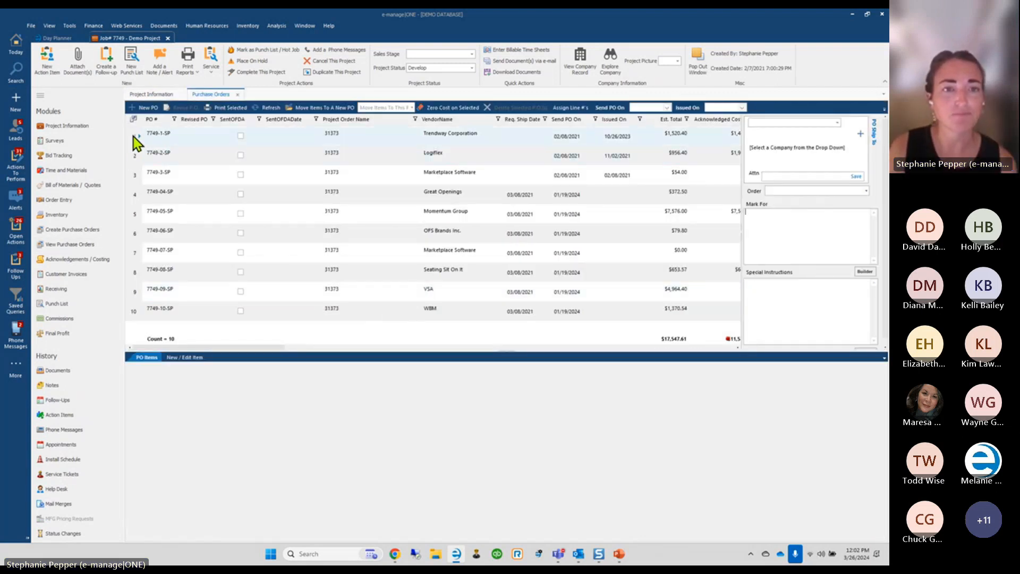
pyautogui.click(230, 108)
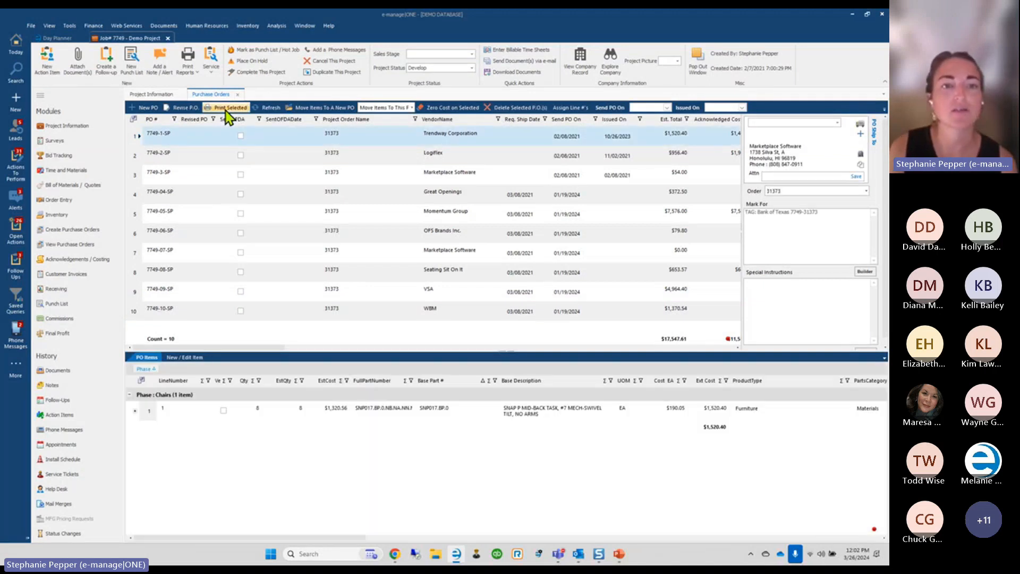
# Confirm setting the issued date for PO 7749-1-SP, then return to the Demo Project job record
pyautogui.click(470, 308)
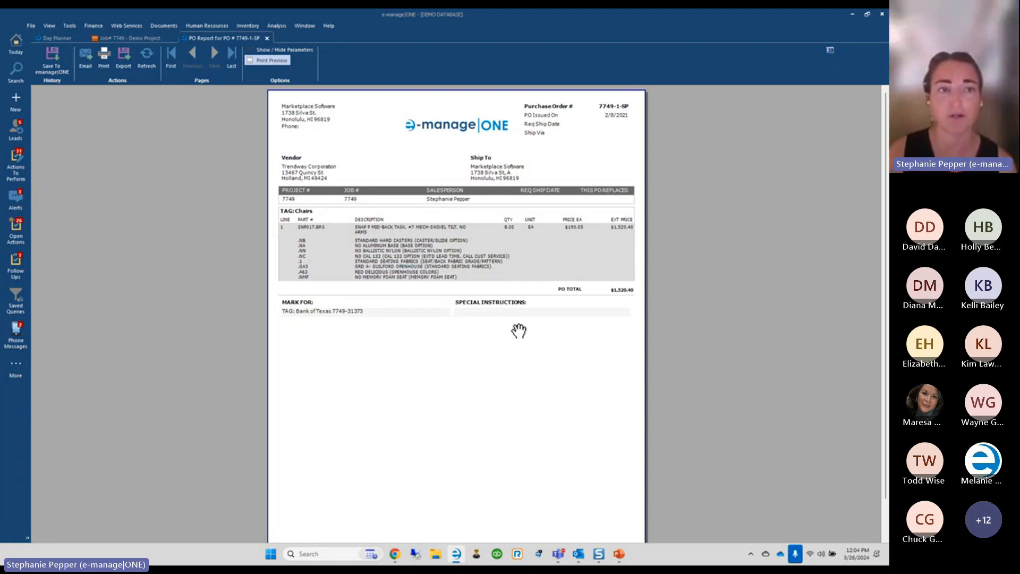
pyautogui.click(110, 39)
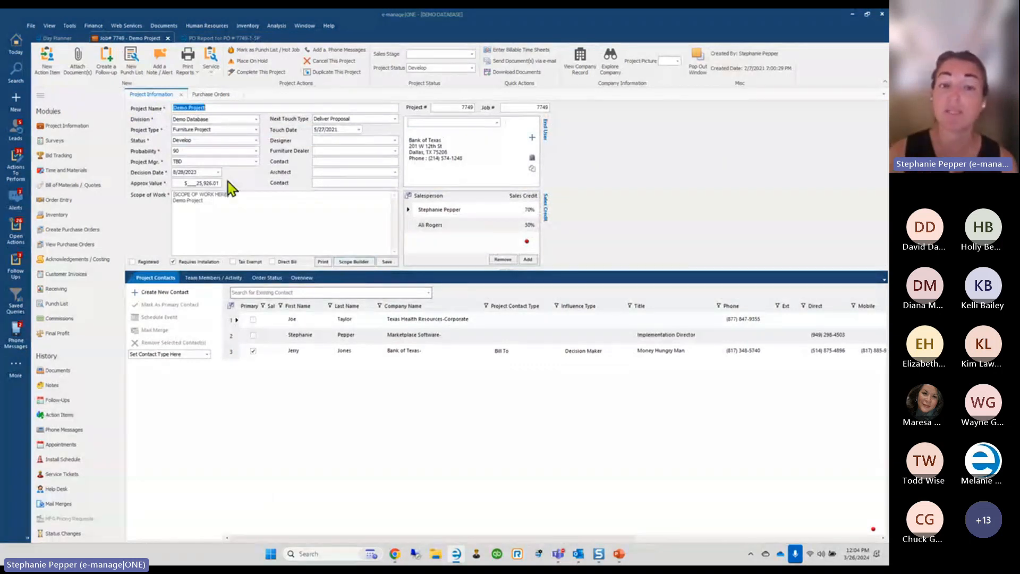
pyautogui.click(210, 39)
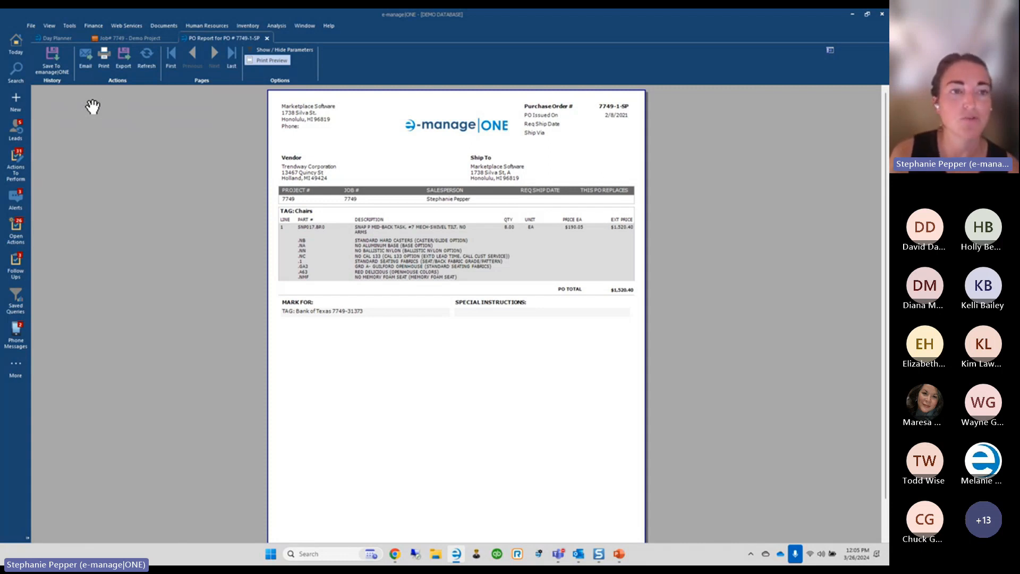
pyautogui.click(69, 26)
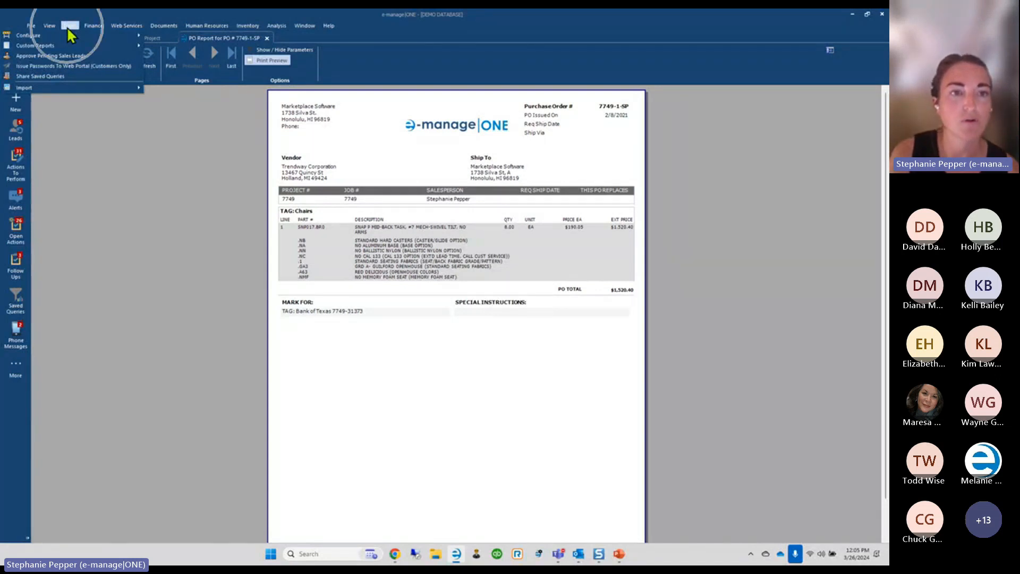
# Via Tools > Custom Reports, open the e-manage Reports Directory in File Explorer
pyautogui.moveTo(64, 47)
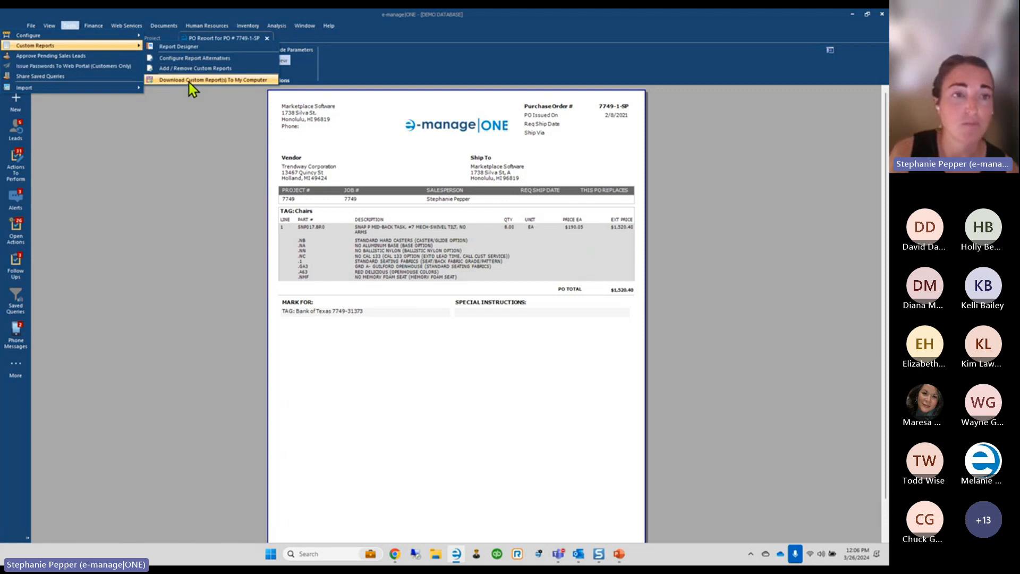
pyautogui.moveTo(40, 31)
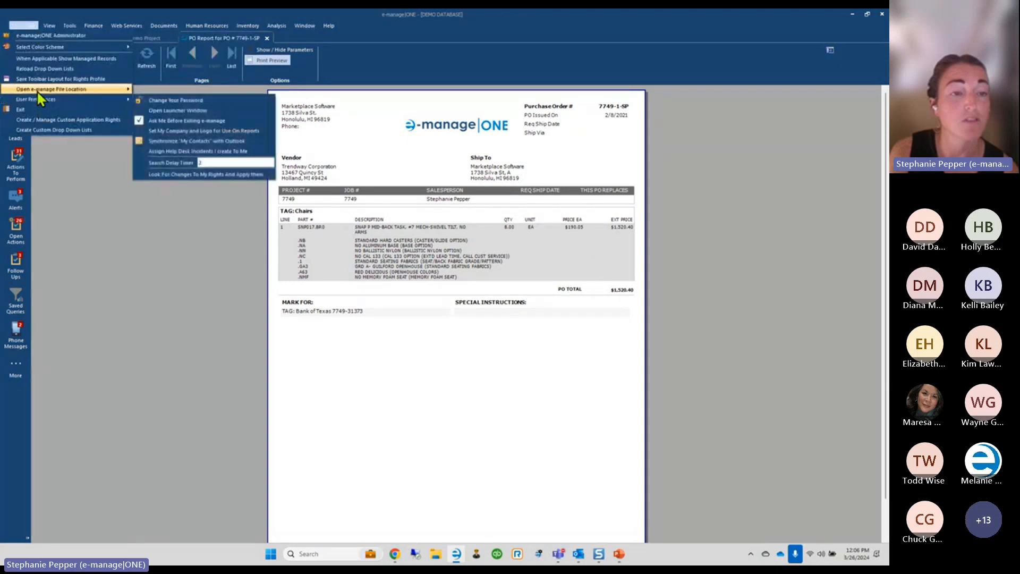
pyautogui.moveTo(125, 93)
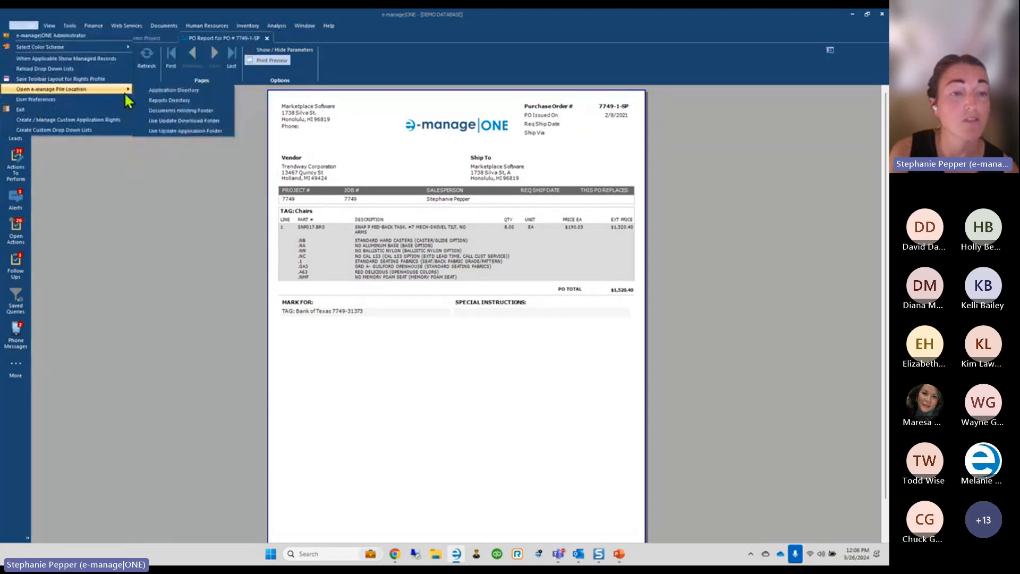
pyautogui.click(170, 101)
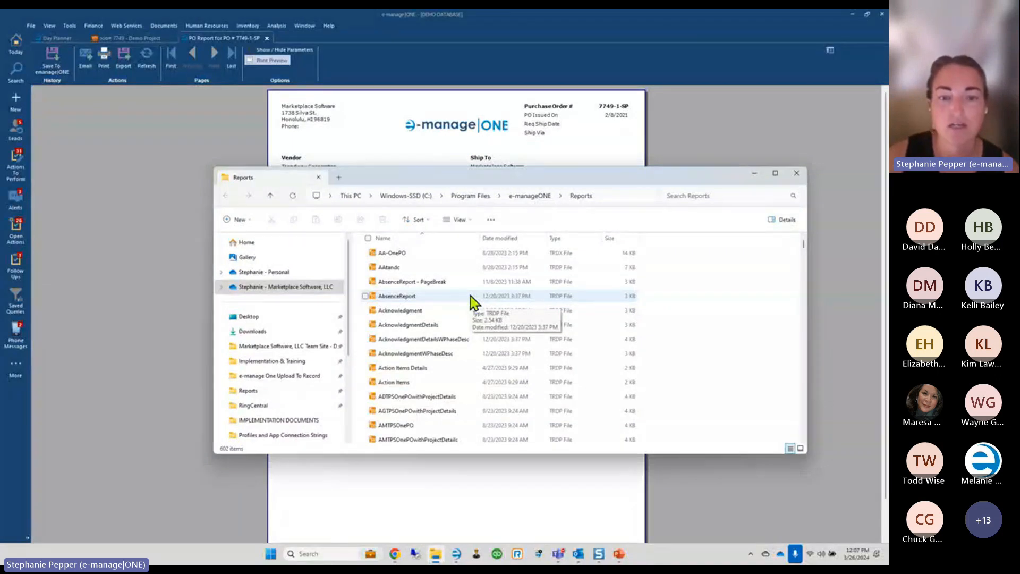
# Find OnePO.trdp in the e-manageONE Reports folder and open it in Telerik Report Designer
pyautogui.scroll(-2, 473, 303)
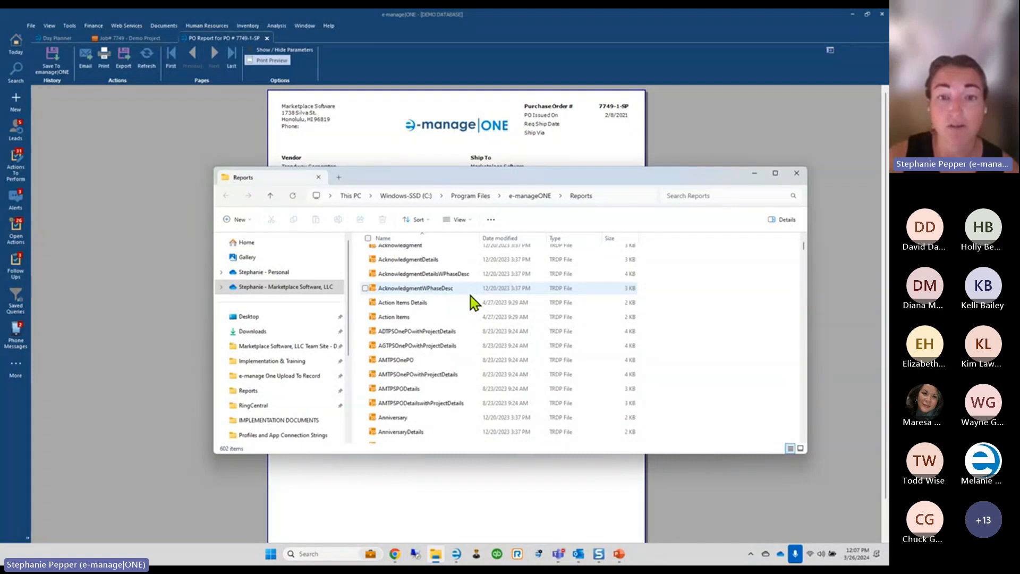
pyautogui.scroll(-3, 473, 303)
pyautogui.scroll(-10, 461, 432)
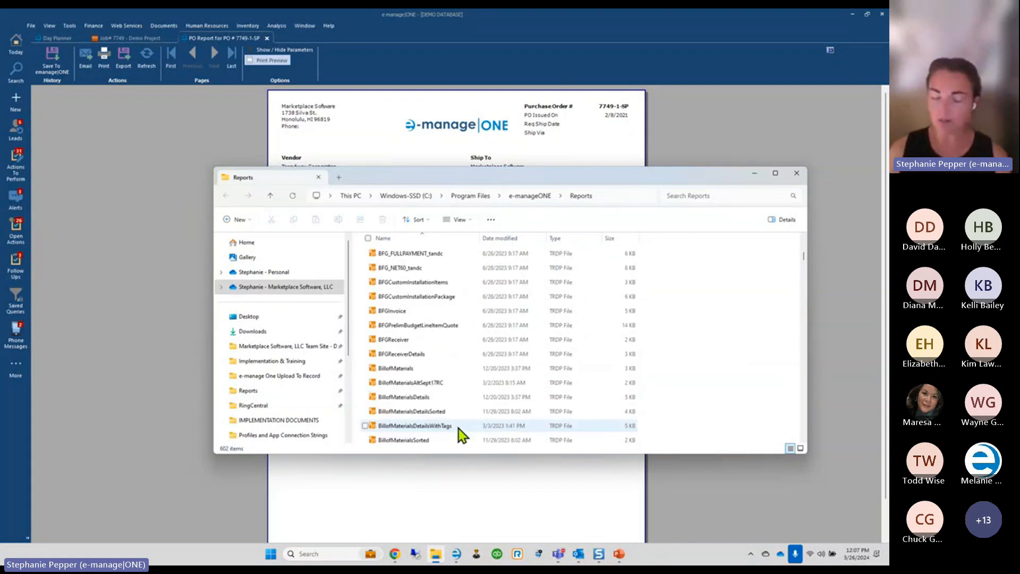
pyautogui.scroll(-10, 458, 428)
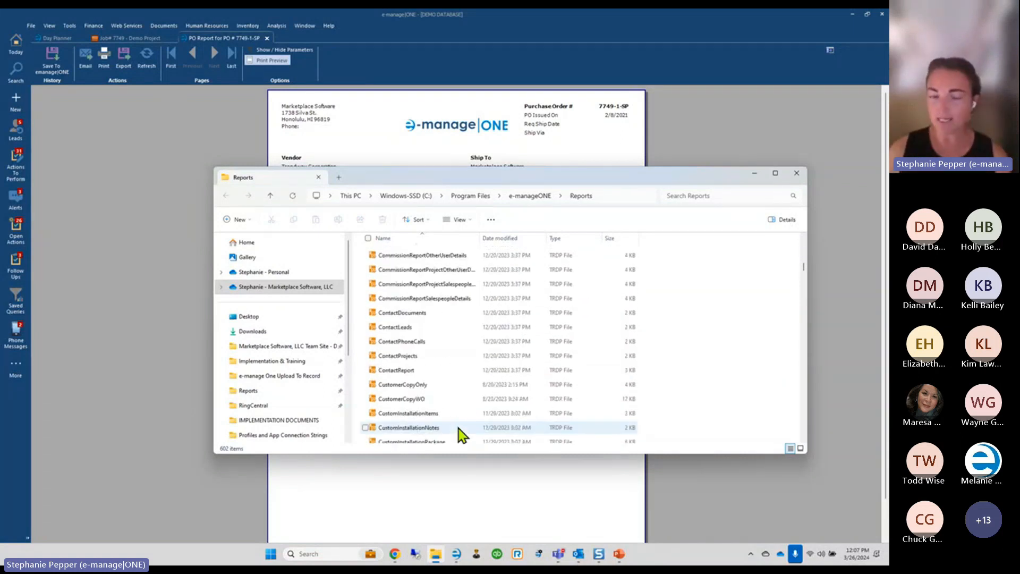
pyautogui.click(406, 420)
pyautogui.scroll(-20, 406, 420)
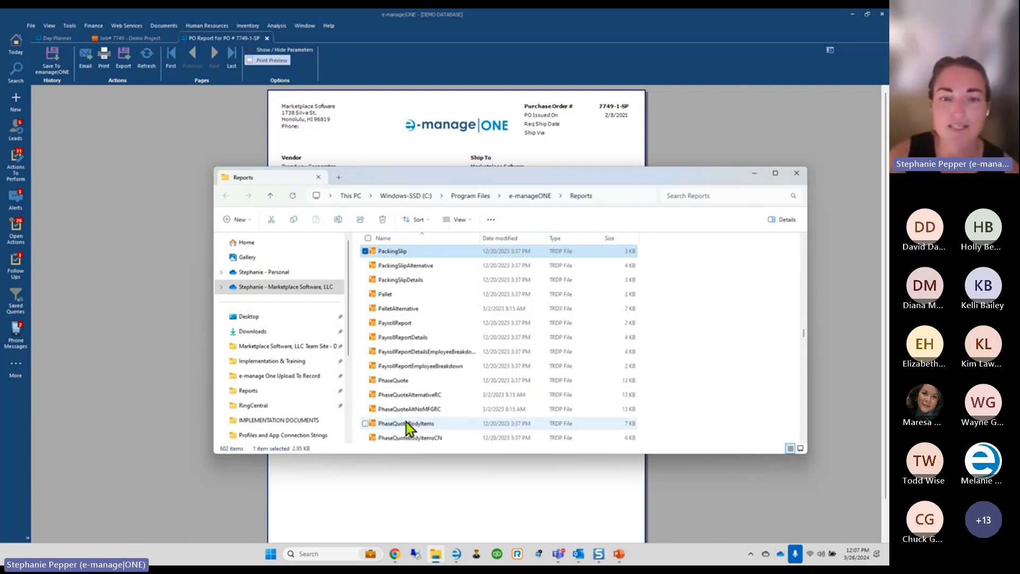
pyautogui.scroll(-3, 407, 417)
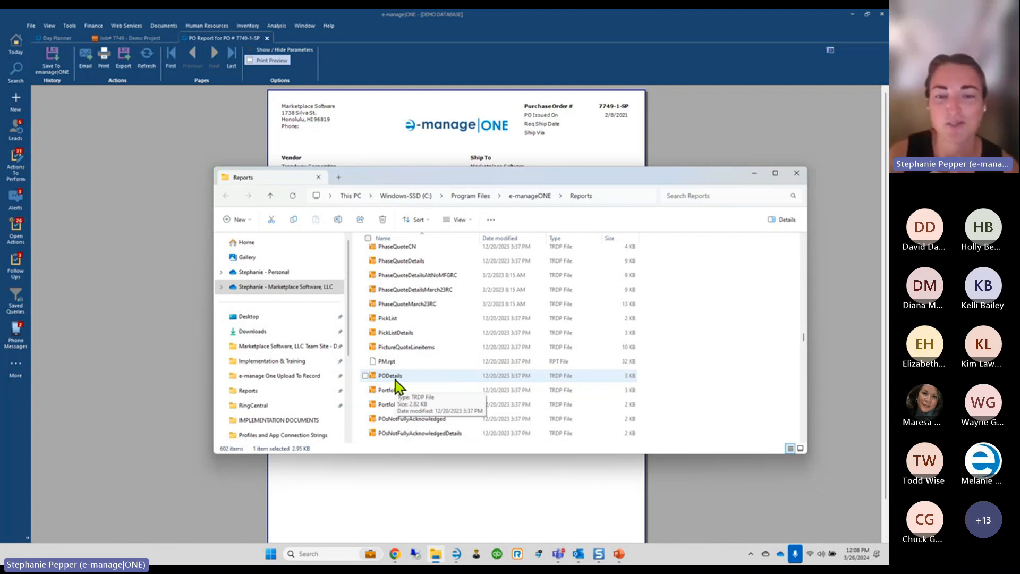
pyautogui.click(394, 334)
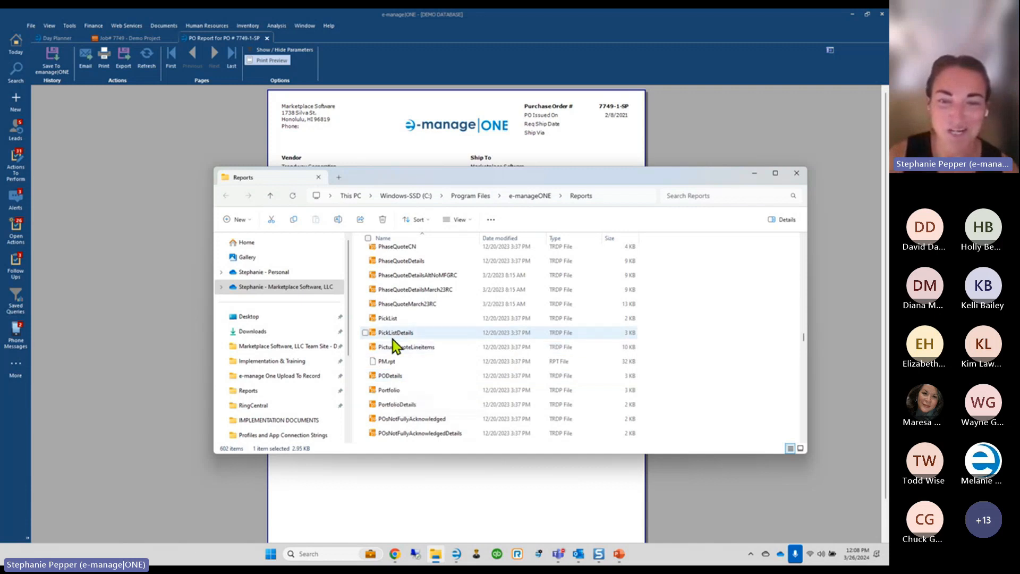
pyautogui.press('o')
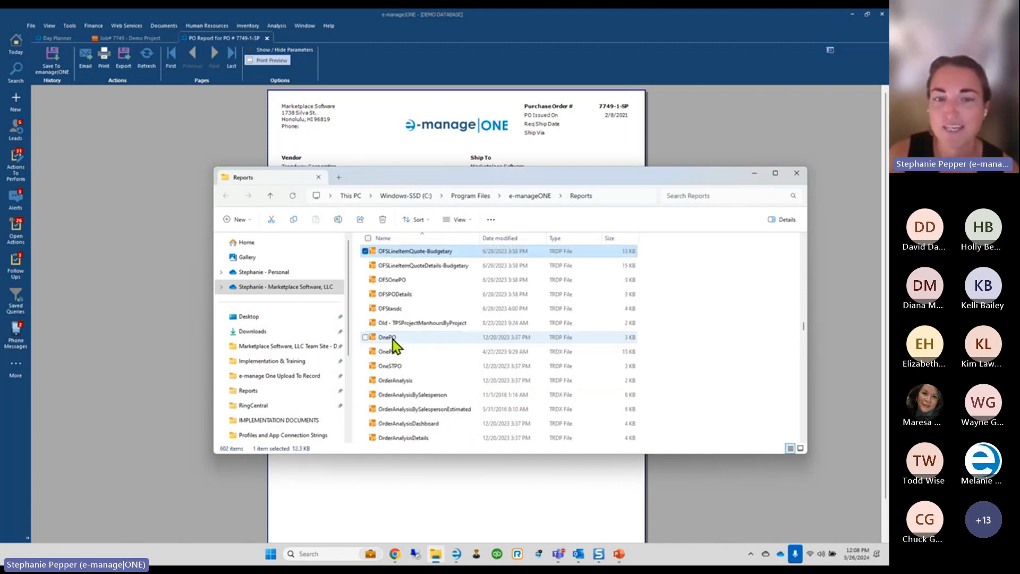
pyautogui.click(386, 343)
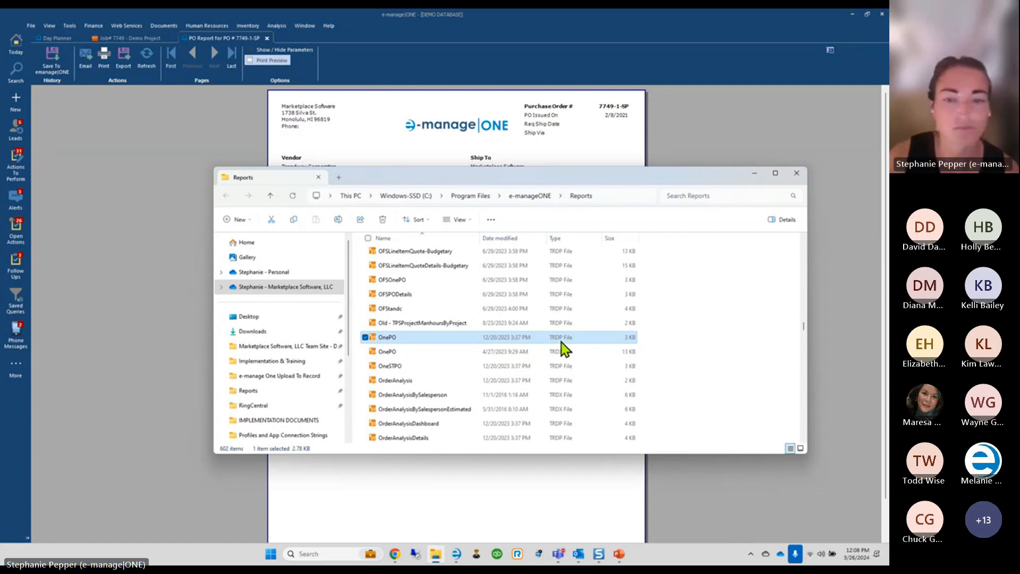
pyautogui.doubleClick(389, 340)
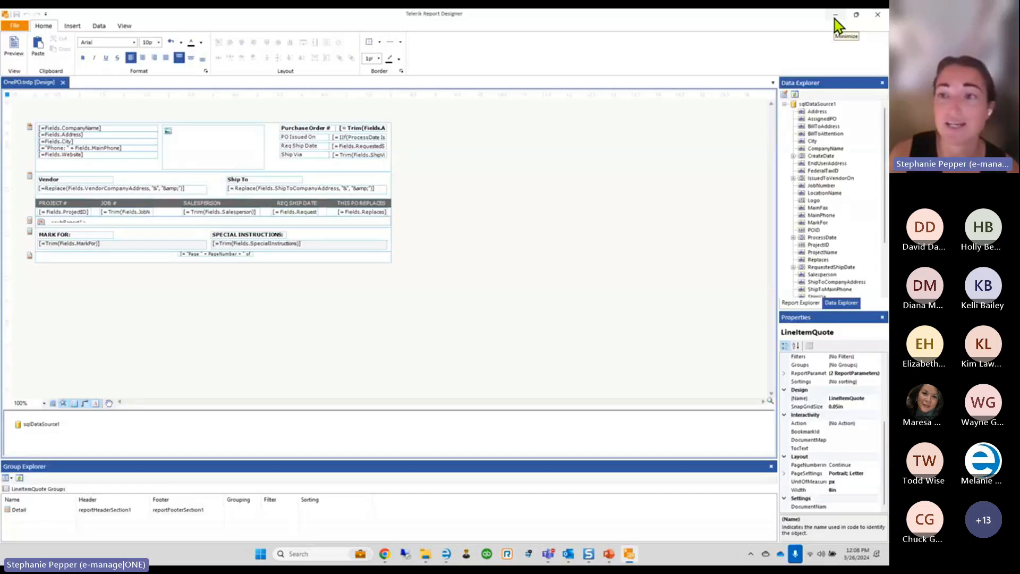
# Minimise the OnePO designer window and look through e-manage|ONE's custom report options
pyautogui.click(834, 16)
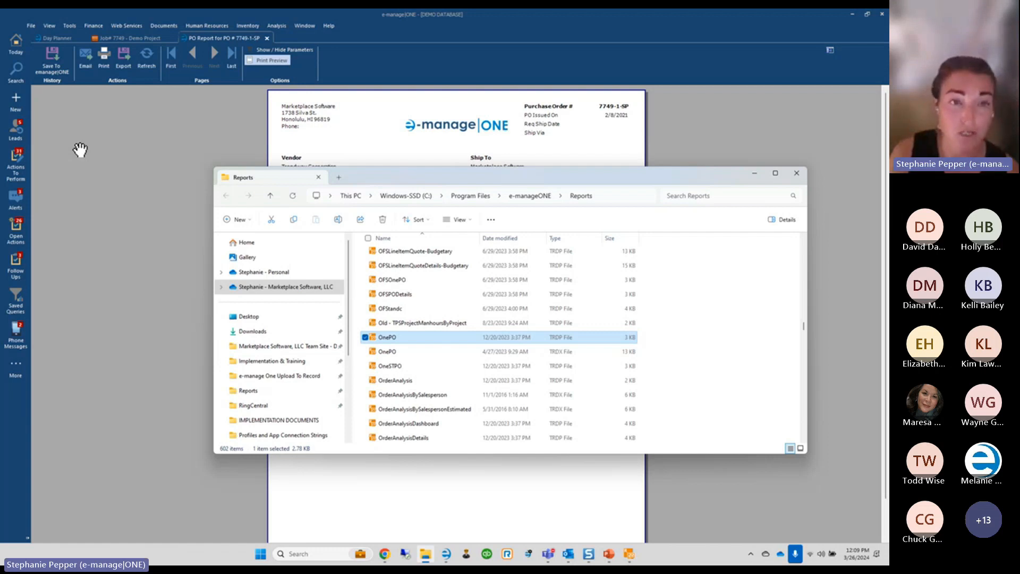
pyautogui.click(70, 26)
pyautogui.moveTo(70, 46)
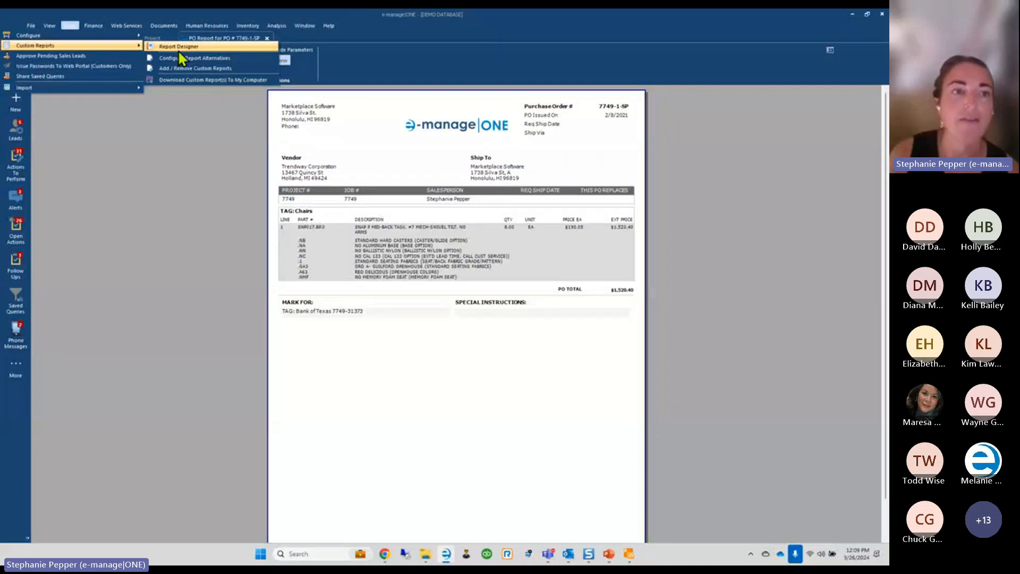
# Open the e-manage Application Directory in File Explorer and jump to Telerik.ReportDesigner
pyautogui.click(34, 24)
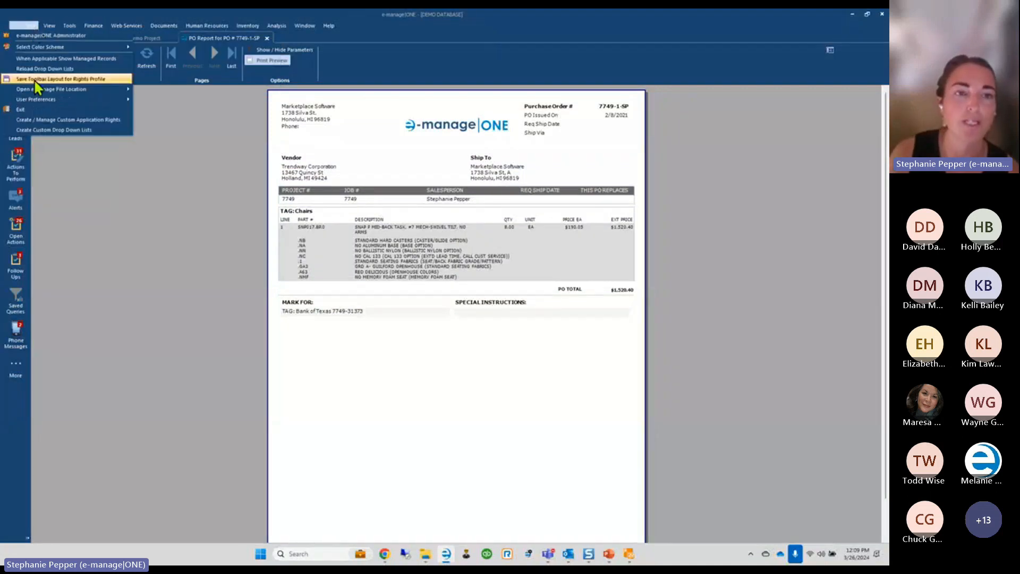
pyautogui.moveTo(37, 91)
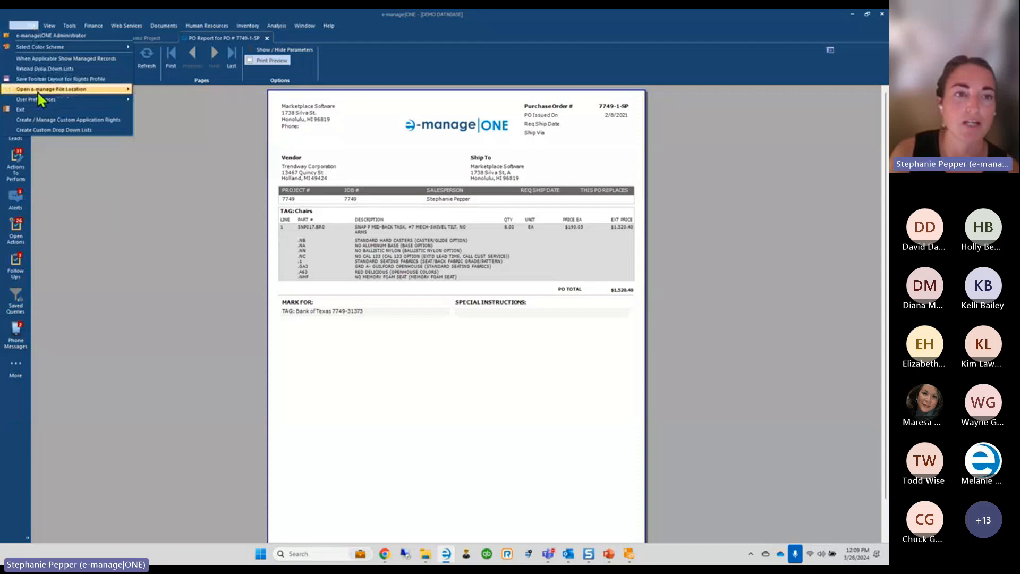
pyautogui.click(158, 91)
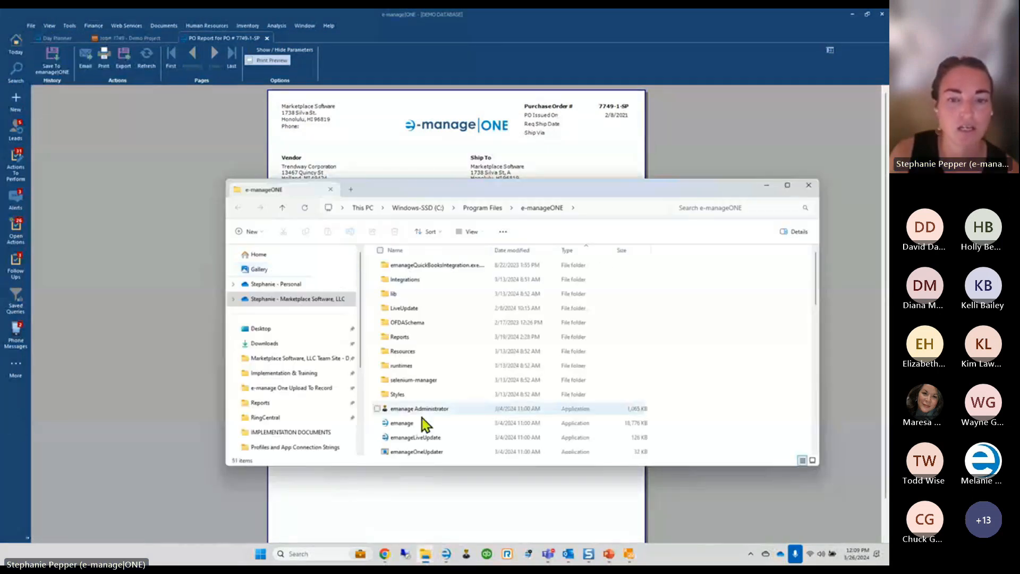
pyautogui.click(418, 428)
pyautogui.press('t')
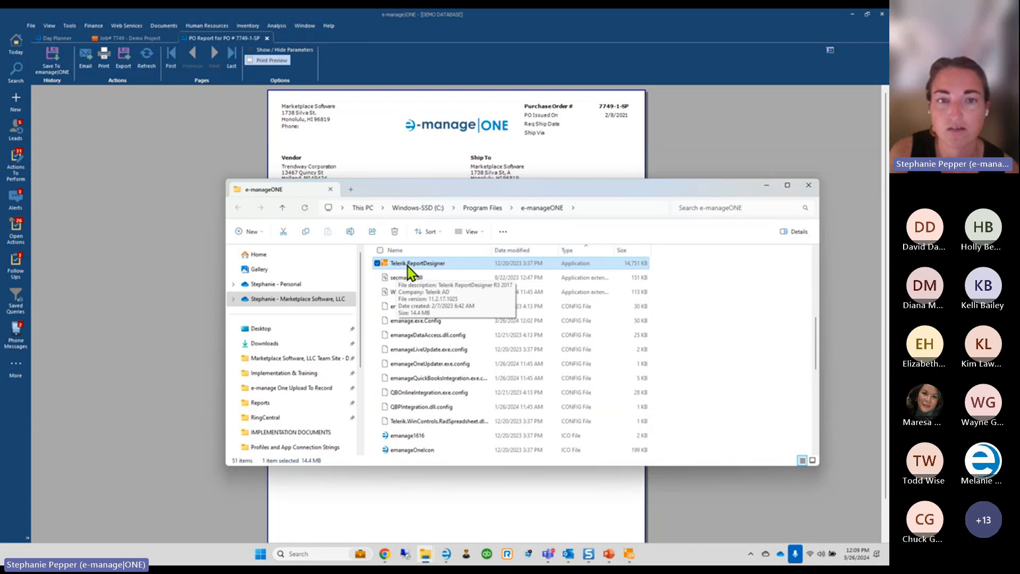
pyautogui.click(31, 25)
# Dismiss the file location choices and bring the OnePO report design window forward
pyautogui.moveTo(41, 89)
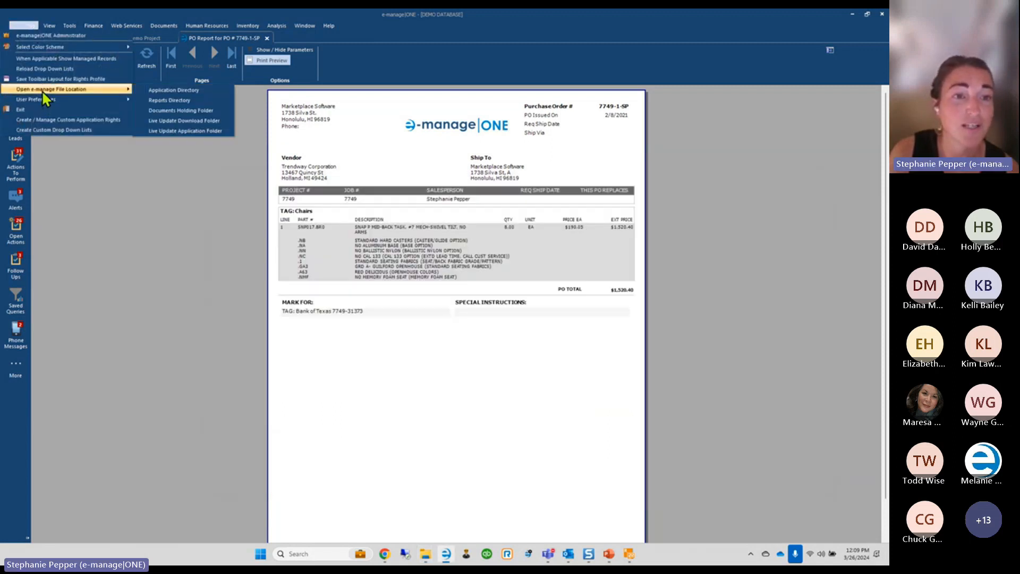
pyautogui.click(158, 88)
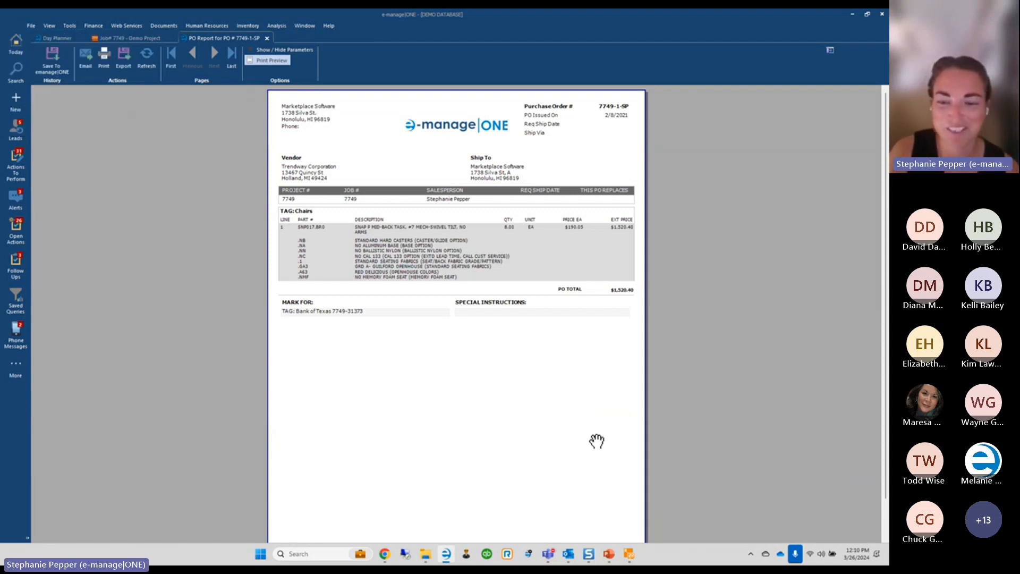
pyautogui.click(629, 556)
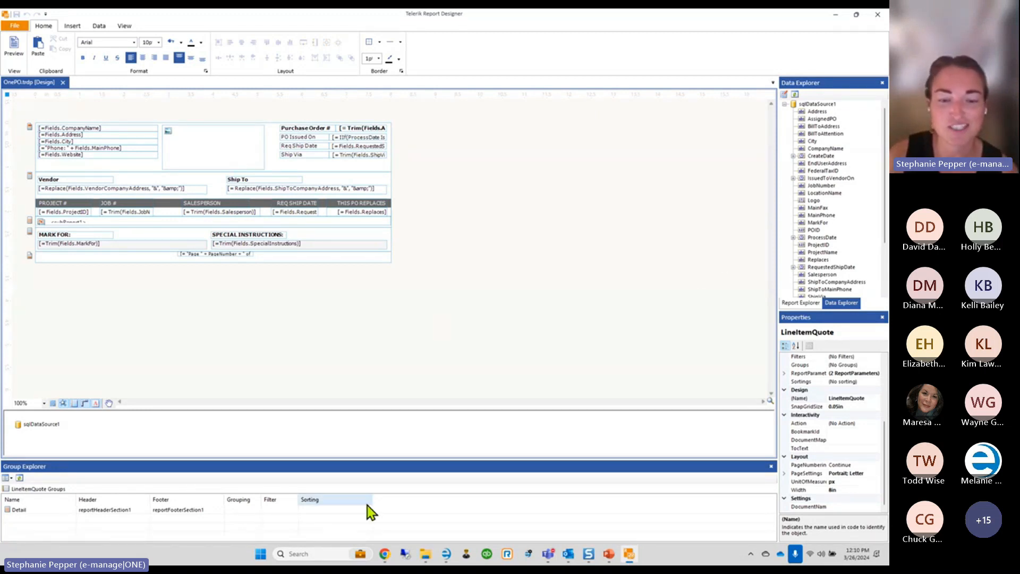
# View the Report Designer help guide page and video in Chrome, then minimise the browser
pyautogui.moveTo(385, 555)
pyautogui.click(426, 497)
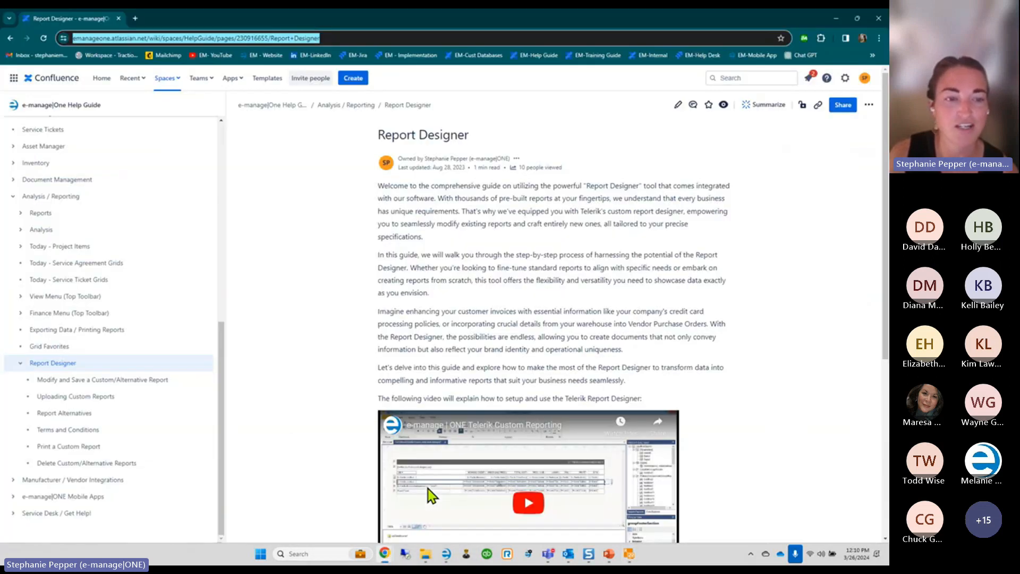
pyautogui.moveTo(71, 372)
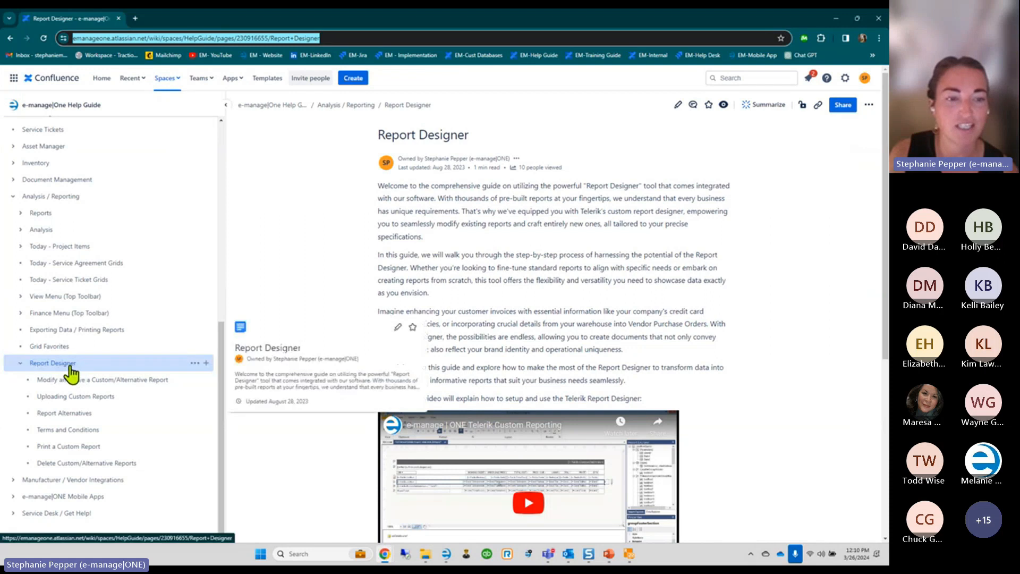
pyautogui.scroll(-2, 399, 318)
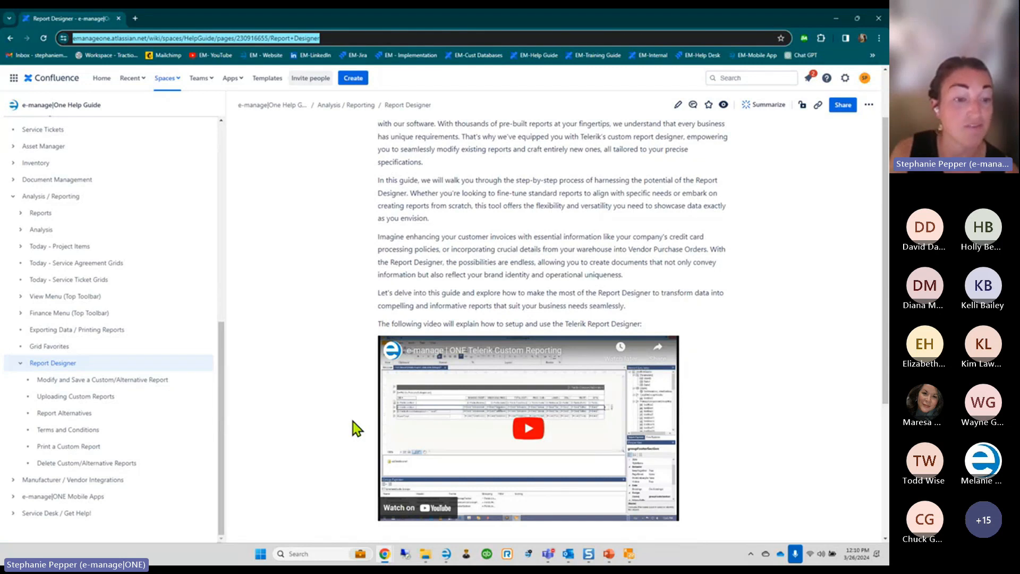
pyautogui.moveTo(76, 434)
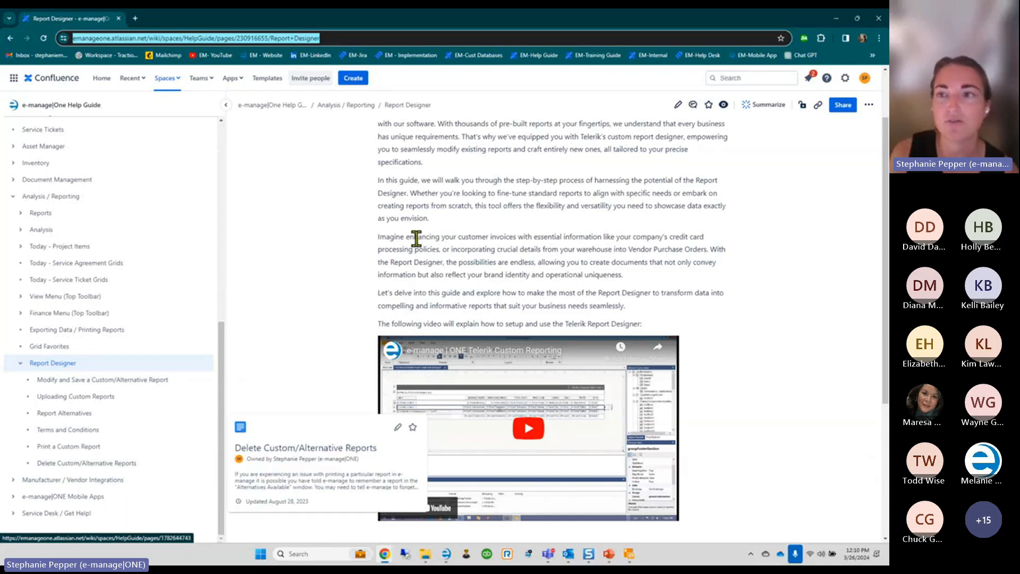
pyautogui.click(837, 19)
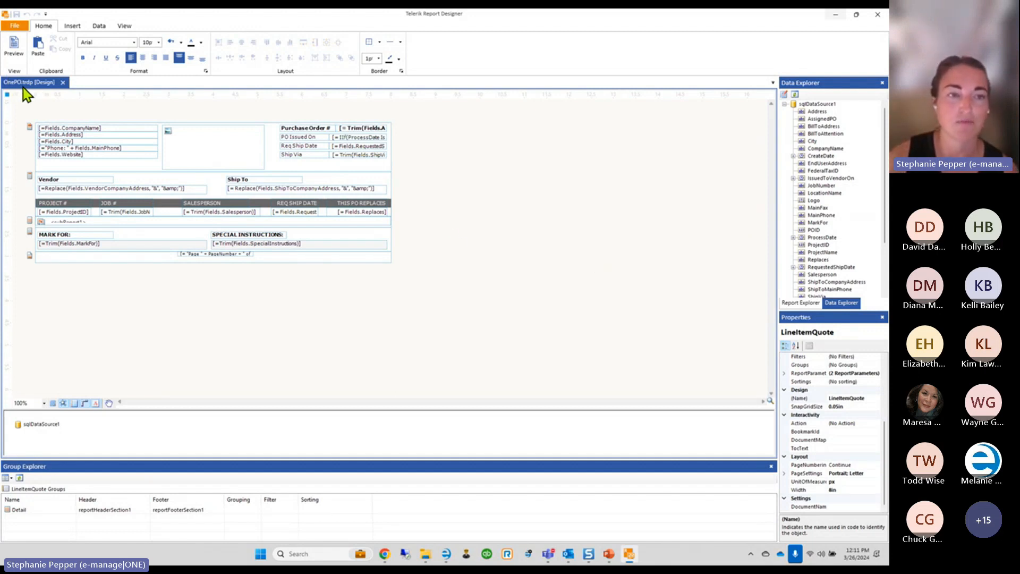
# Open the Save As page in the File backstage for OnePO.trdp
pyautogui.click(12, 27)
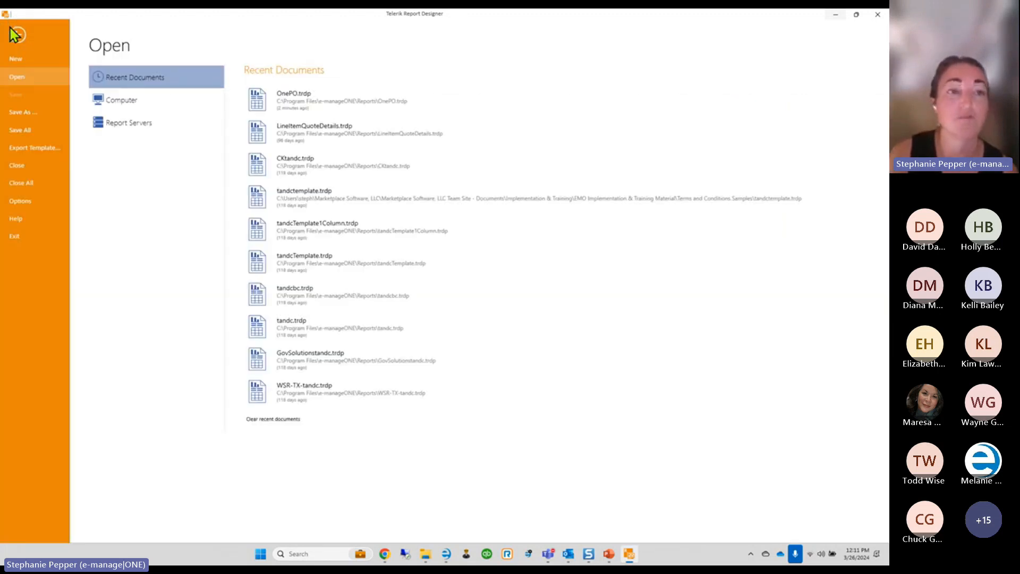
pyautogui.click(29, 112)
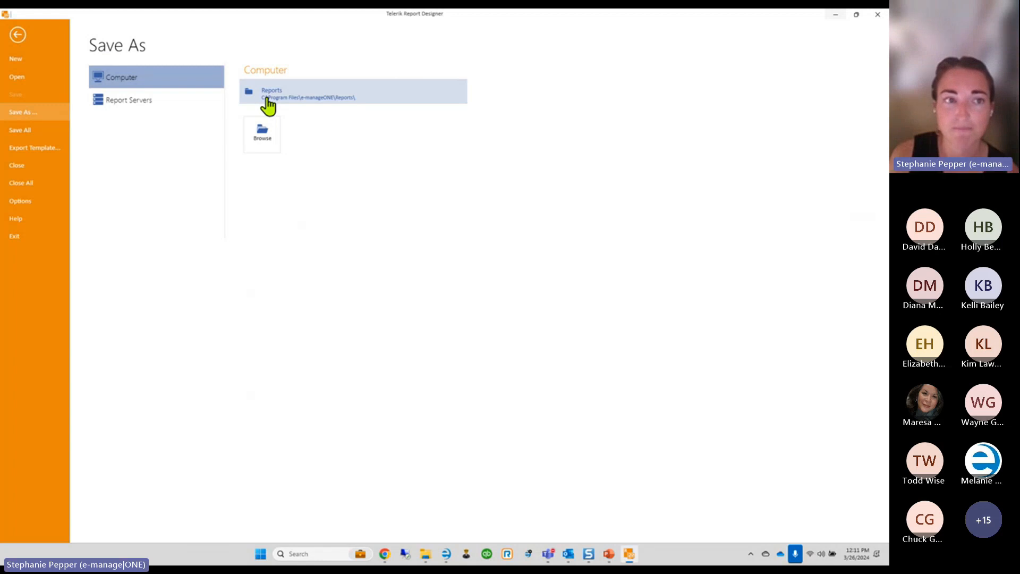
# Browse to C:\Program Files\e-manageONE\Reports as the save location, then switch back to e-manage|ONE
pyautogui.click(264, 142)
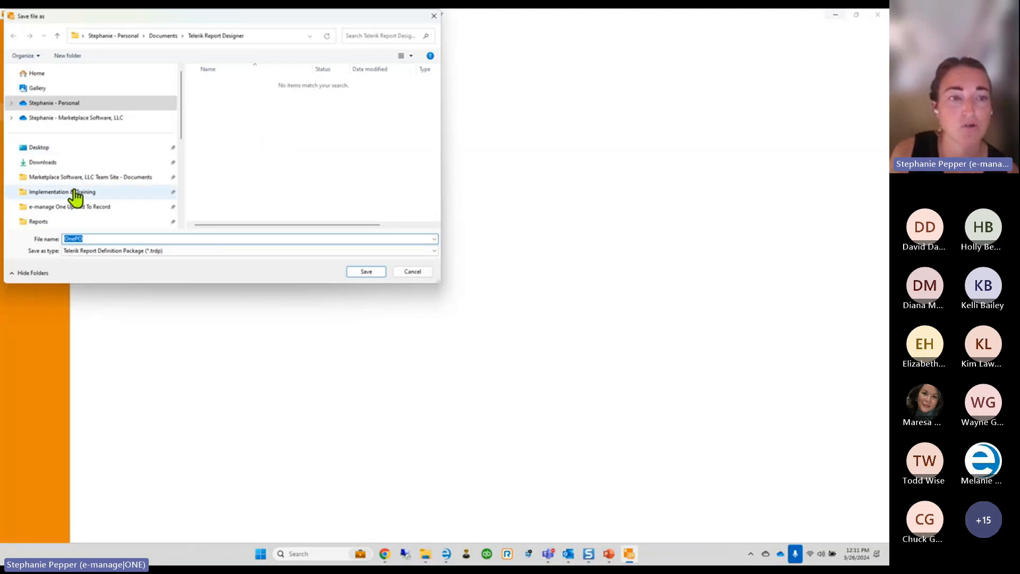
pyautogui.scroll(-5, 76, 198)
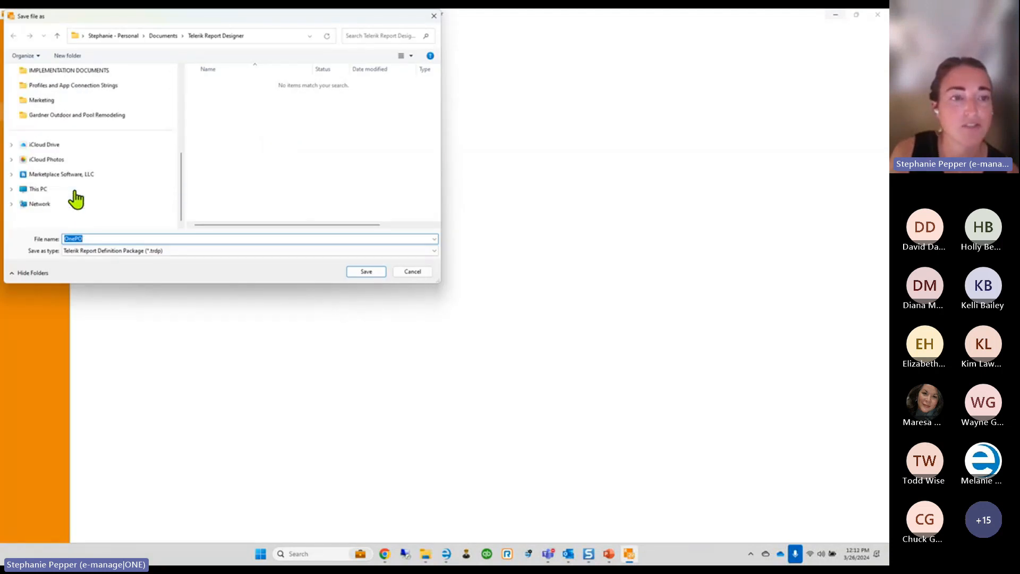
pyautogui.click(37, 190)
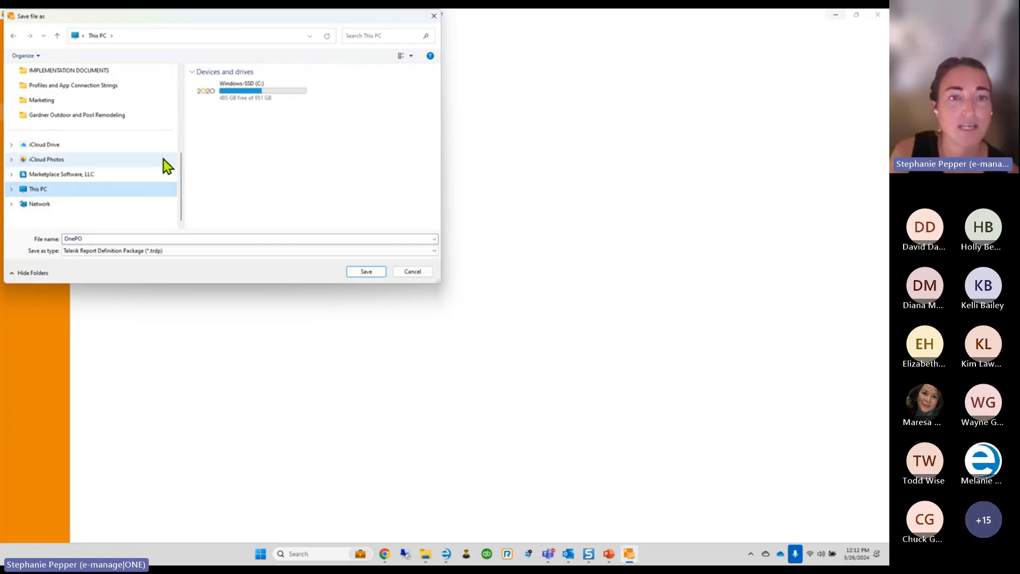
pyautogui.doubleClick(251, 94)
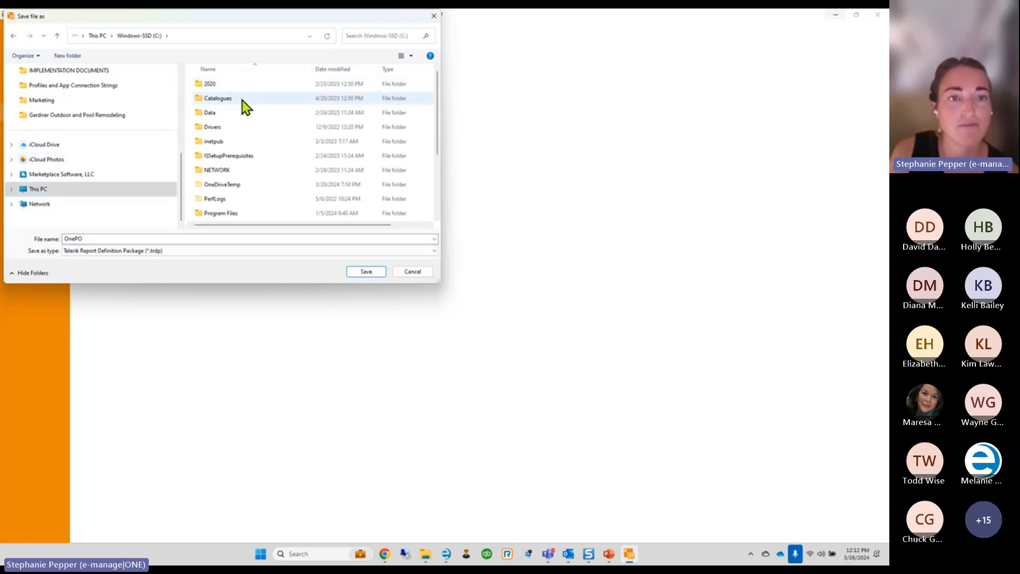
pyautogui.doubleClick(230, 214)
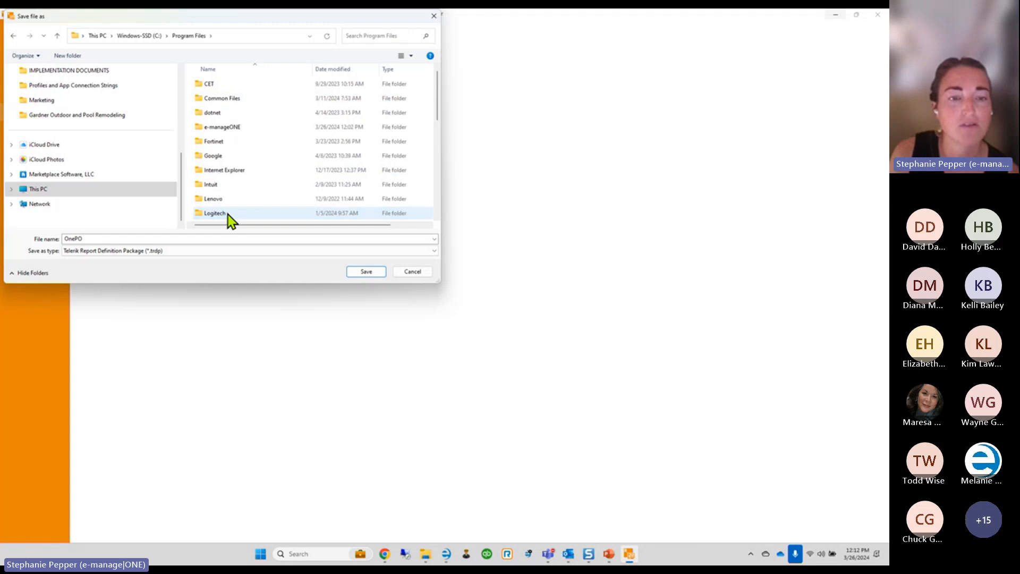
pyautogui.doubleClick(227, 129)
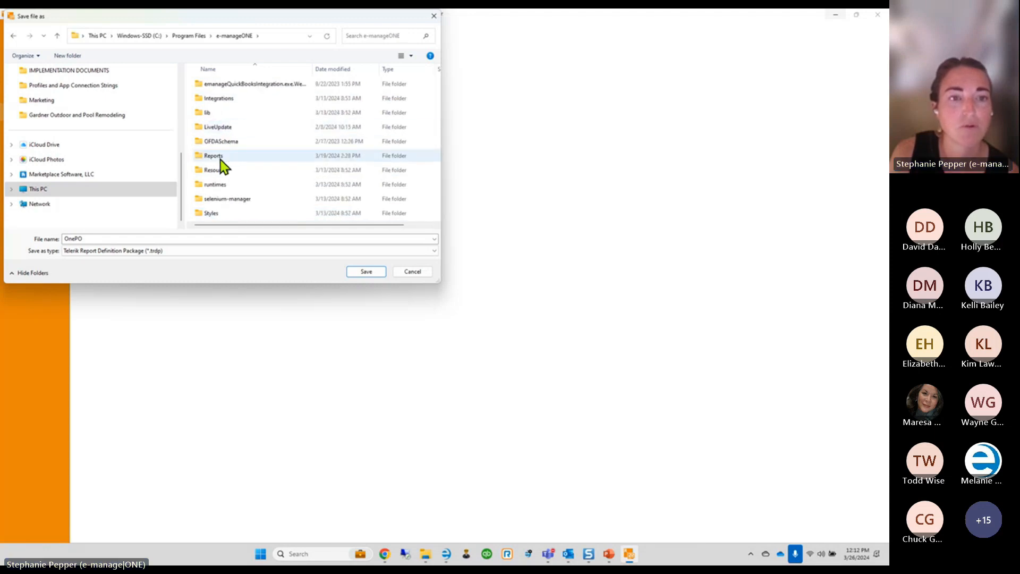
pyautogui.doubleClick(219, 156)
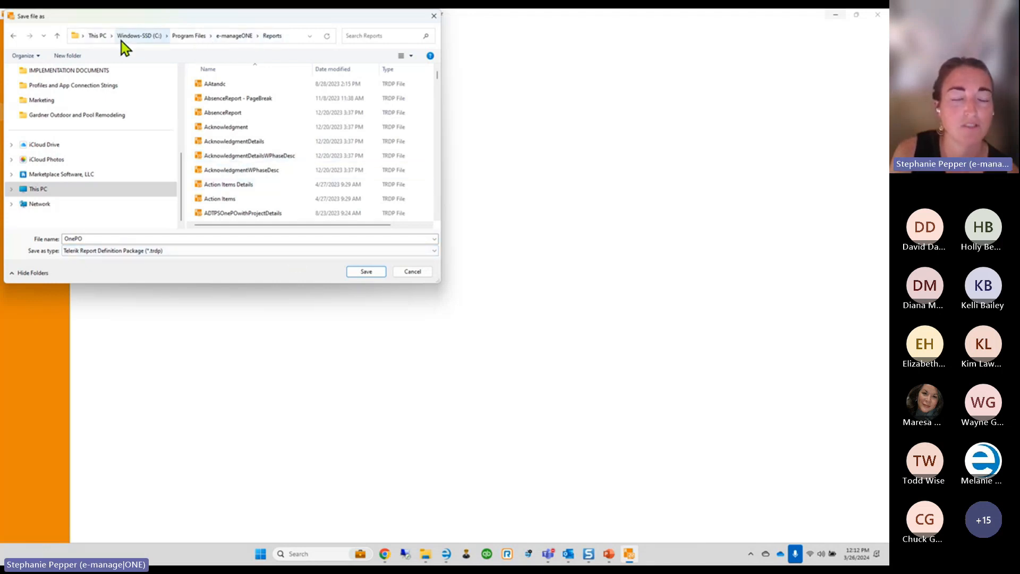
pyautogui.click(446, 558)
pyautogui.click(27, 24)
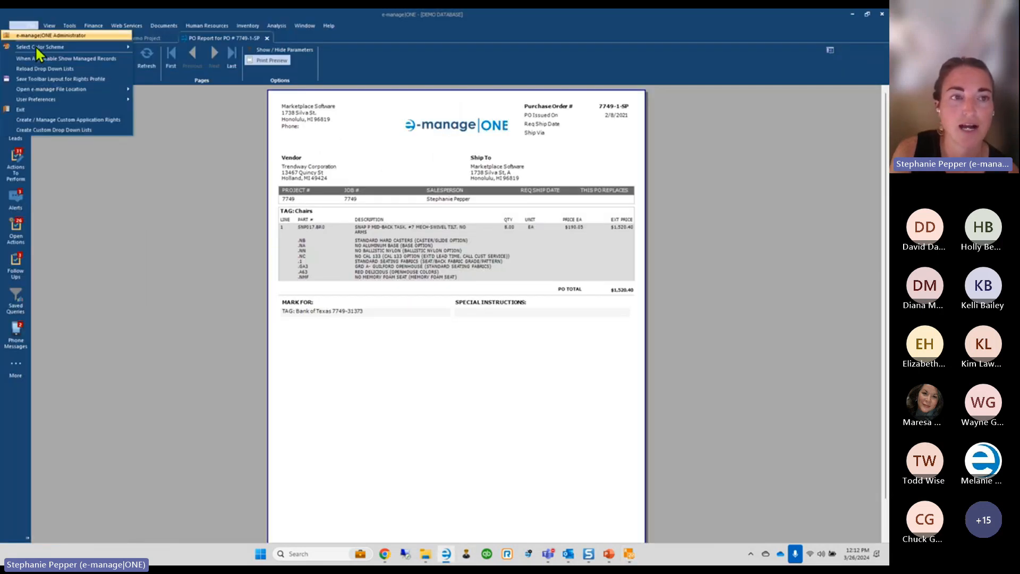
# Look up the full path of e-manage|ONE's Reports directory, then go back to the designer's save dialog
pyautogui.moveTo(49, 90)
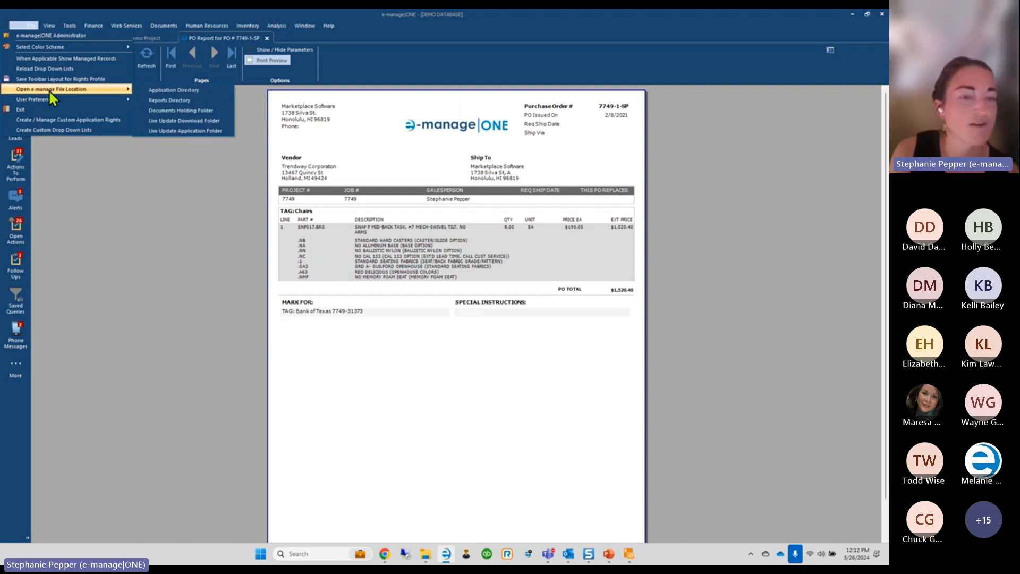
pyautogui.click(171, 100)
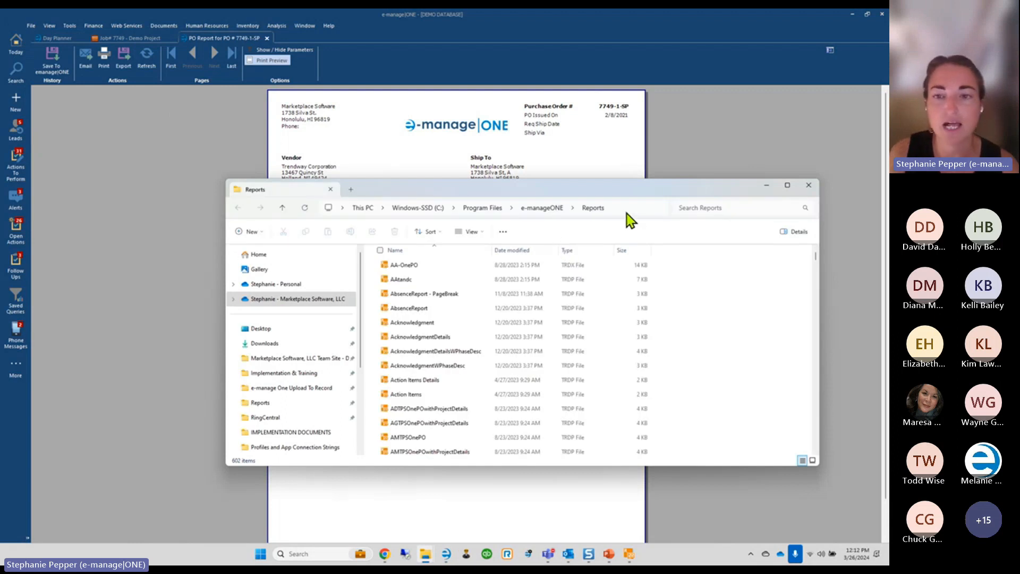
pyautogui.click(627, 212)
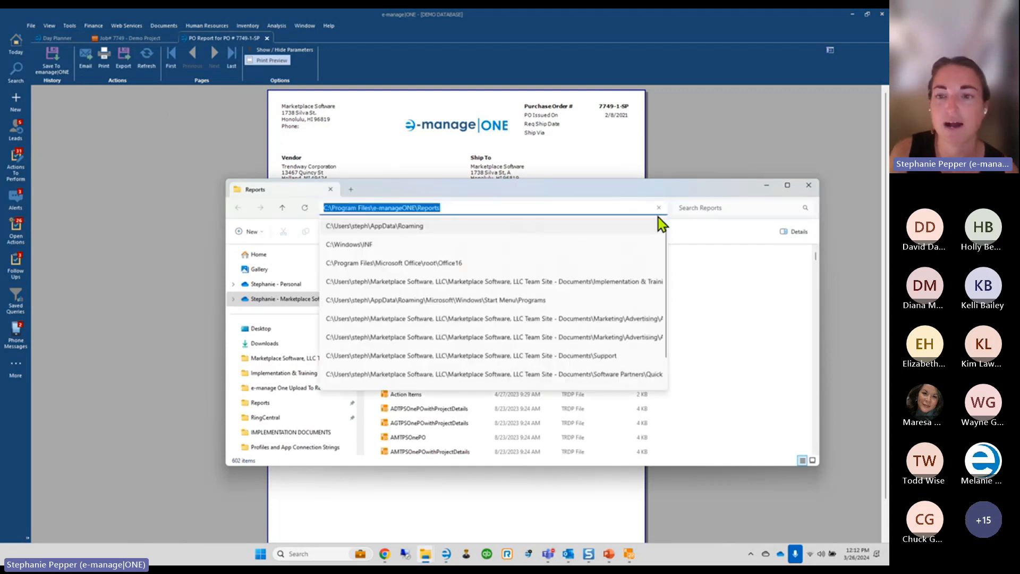
pyautogui.click(808, 186)
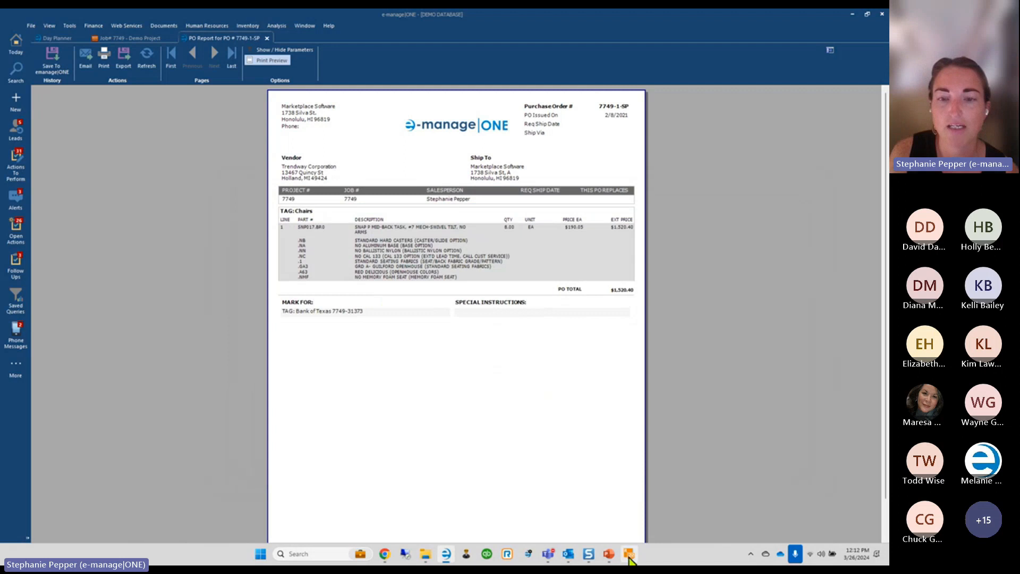
pyautogui.click(629, 554)
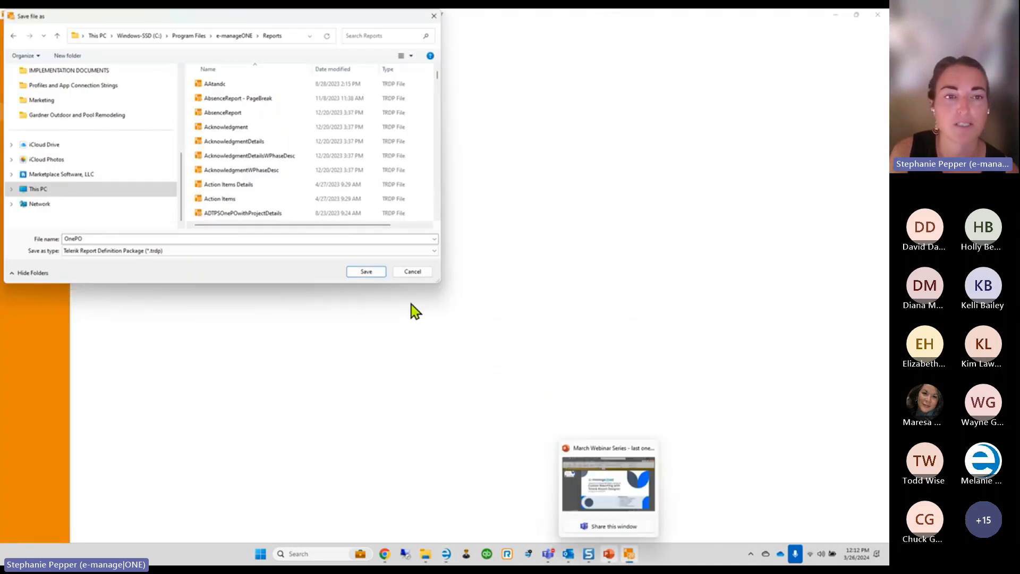
# Point the save dialog at C:\Program Files\e-manageONE\Reports by pasting the path
pyautogui.click(288, 37)
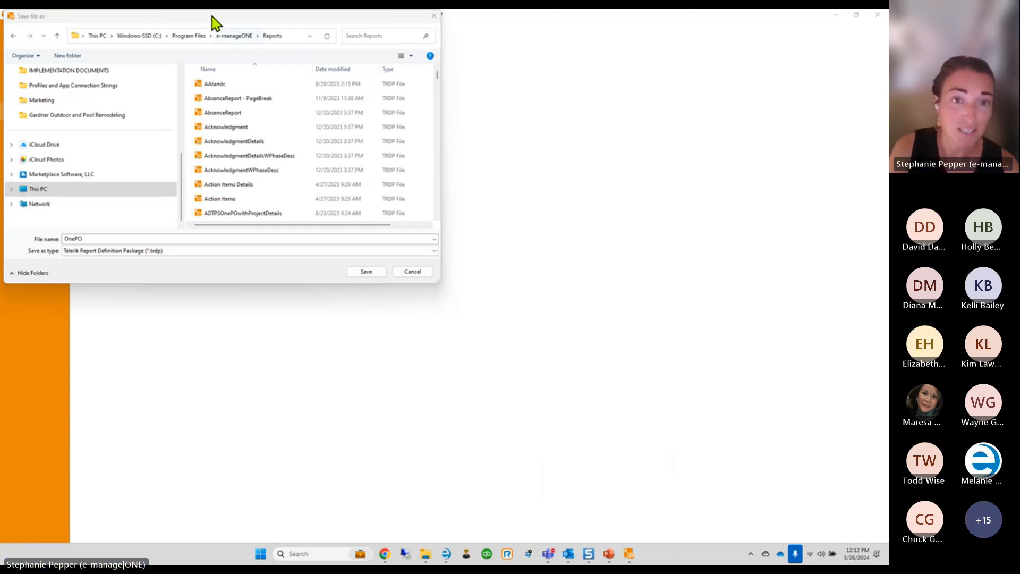
pyautogui.moveTo(212, 17); pyautogui.dragTo(273, 129)
pyautogui.click(351, 149)
pyautogui.hotkey('ctrl', 'c')
pyautogui.doubleClick(352, 149)
pyautogui.hotkey('ctrl', 'v')
pyautogui.moveTo(335, 148); pyautogui.dragTo(77, 152)
pyautogui.hotkey('ctrl', 'v')
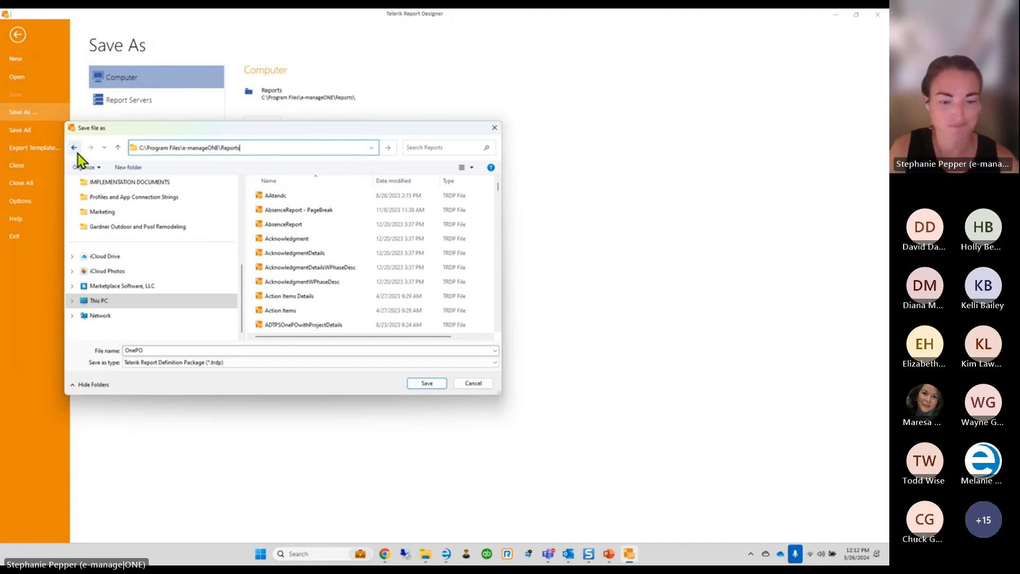
pyautogui.press('Return')
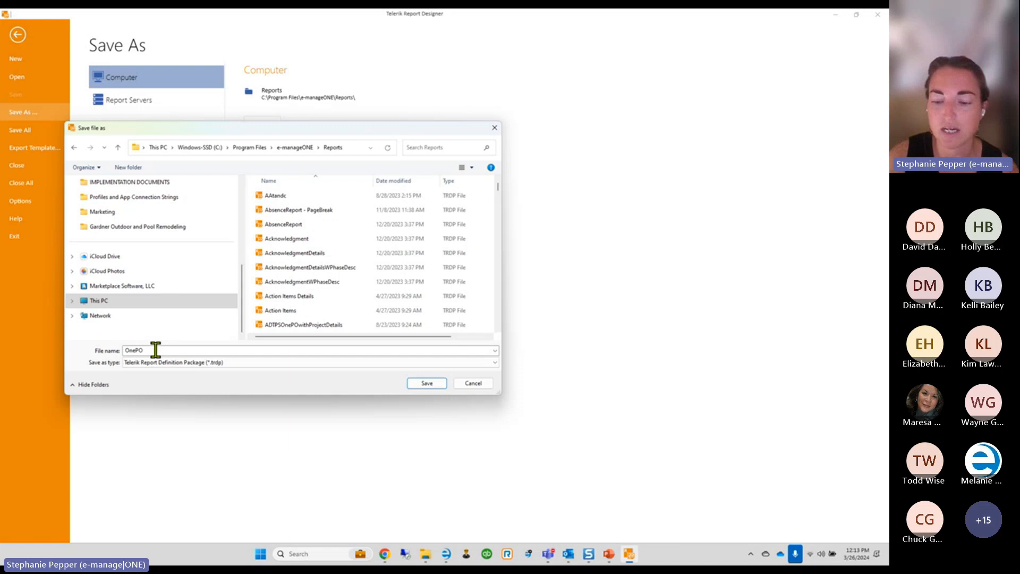
# Rename the file from OnePO to WEBINAROnePO
pyautogui.moveTo(126, 351); pyautogui.dragTo(140, 352)
pyautogui.click(126, 351)
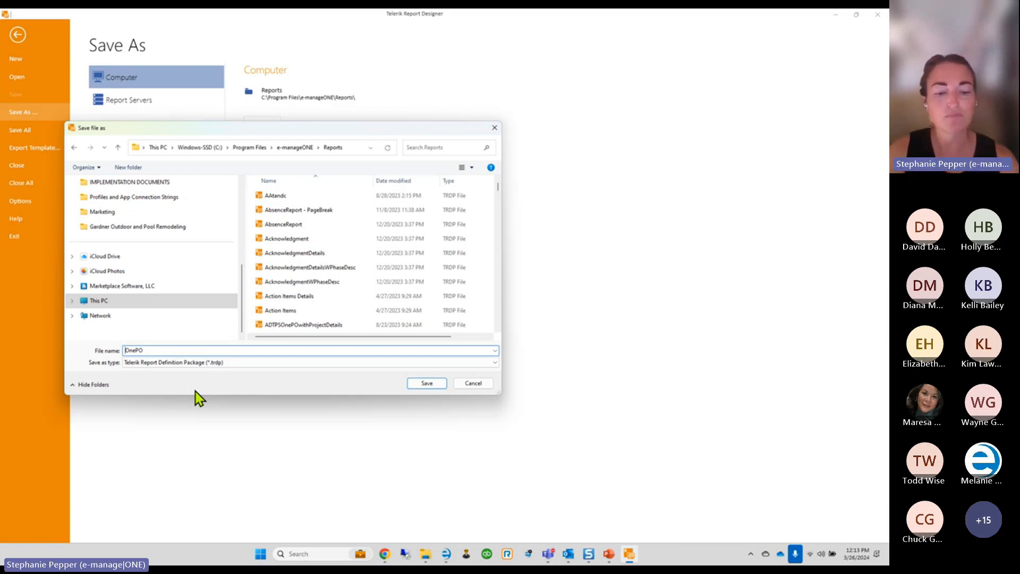
pyautogui.write('MPS')
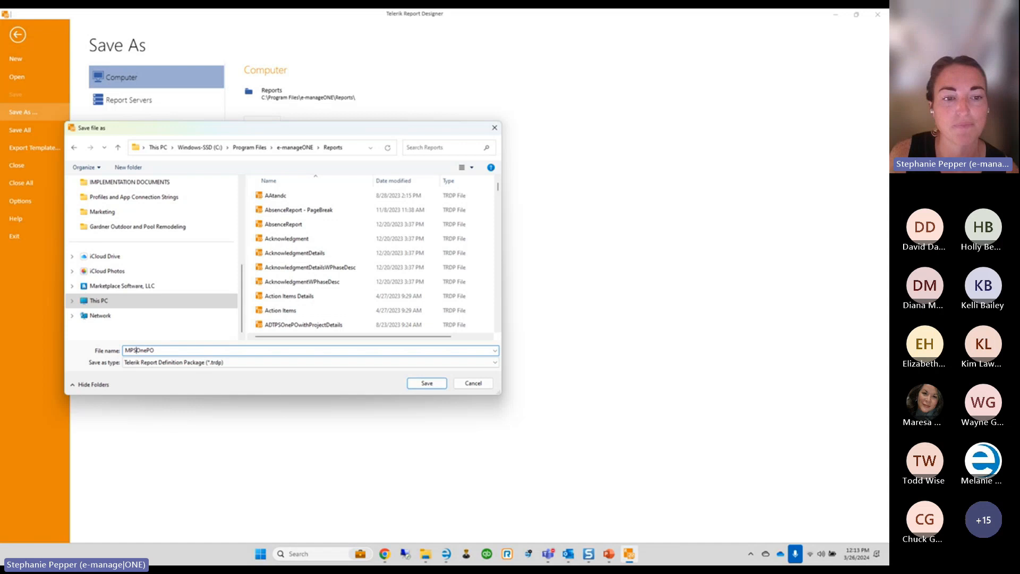
pyautogui.press('BackSpace')
pyautogui.press('BackSpace')
pyautogui.press('BackSpace')
pyautogui.write('WEBINAR')
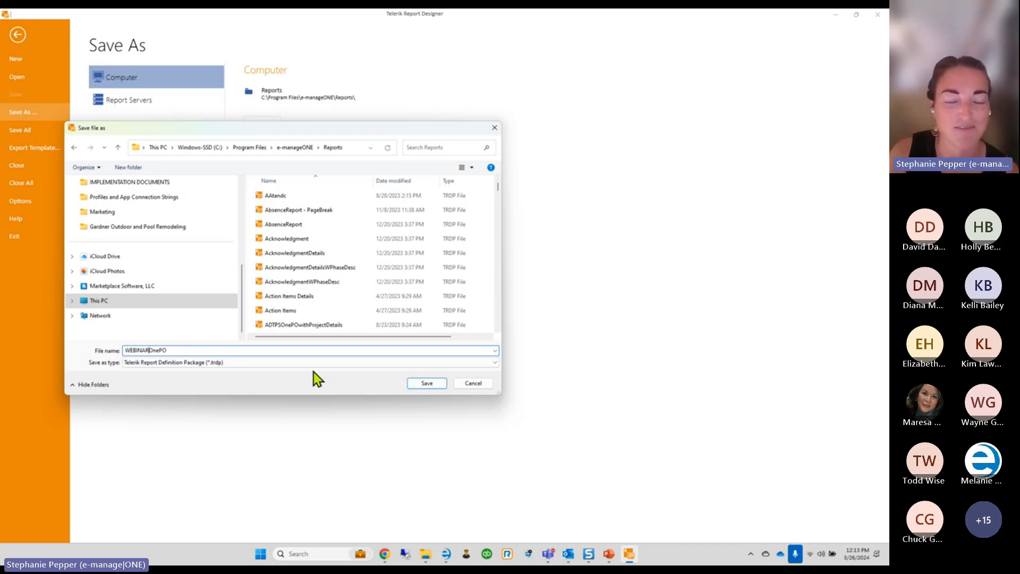
# Save the report as WEBINAROnePO.trdp in Reports and show the Report Explorer tree
pyautogui.click(433, 388)
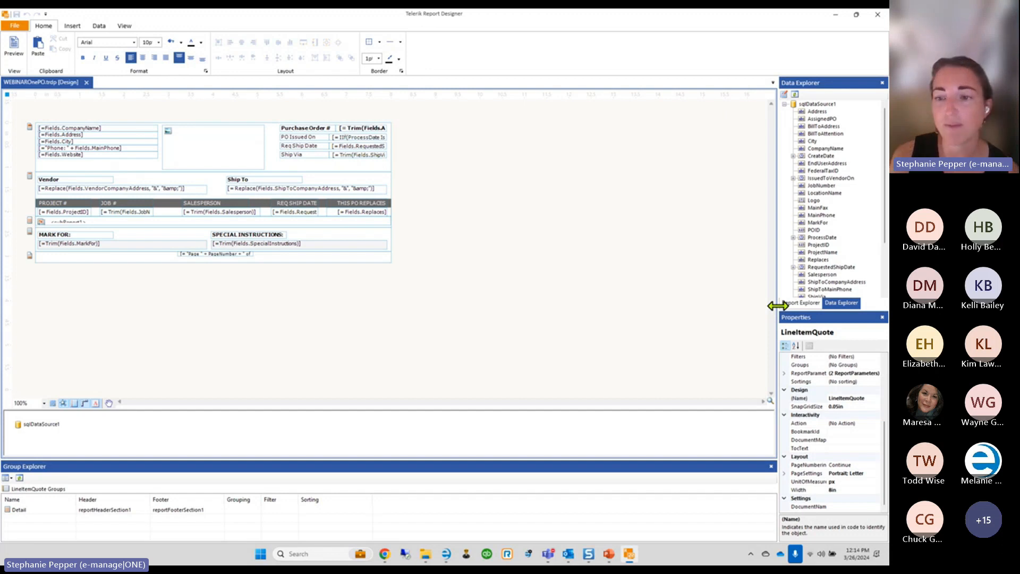
pyautogui.click(800, 303)
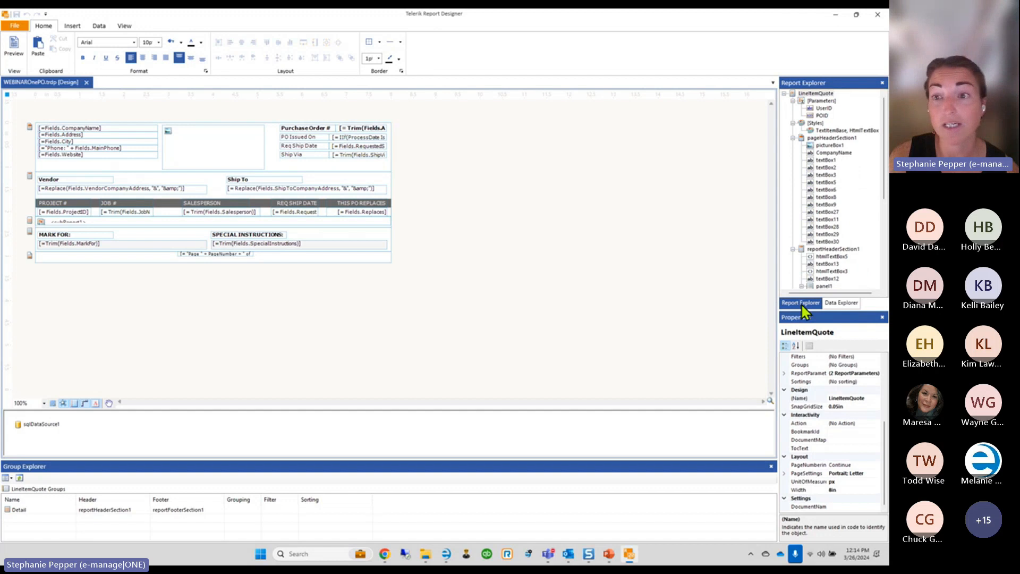
pyautogui.click(840, 303)
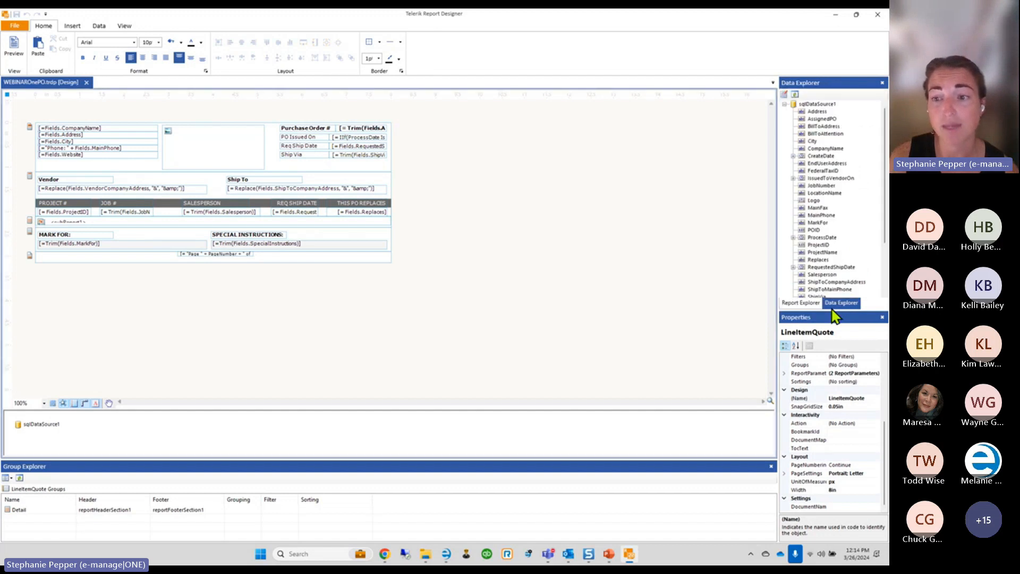
pyautogui.click(800, 303)
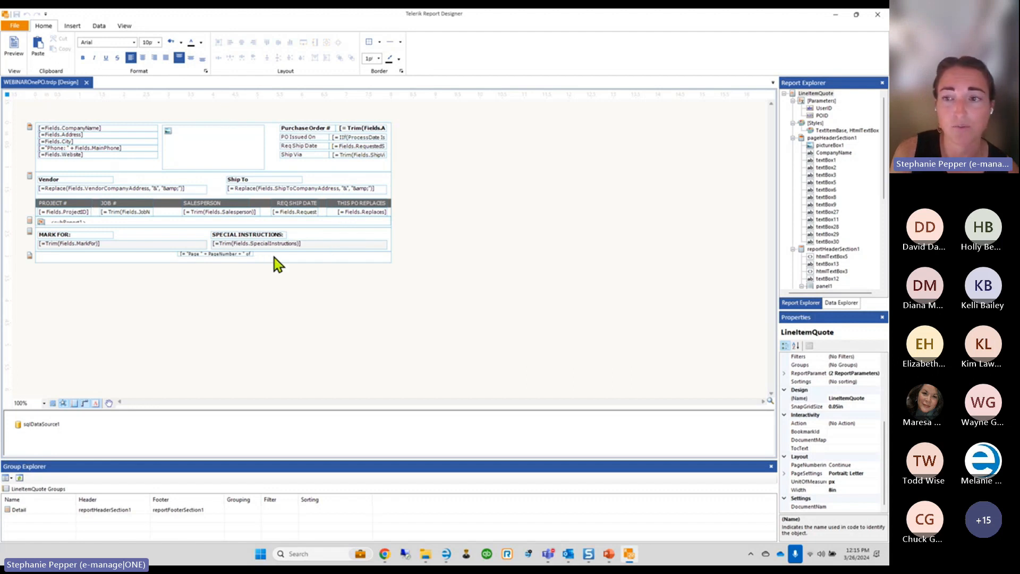
# Inspect the properties of the website, Purchase Order # and CompanyName header text boxes
pyautogui.click(821, 184)
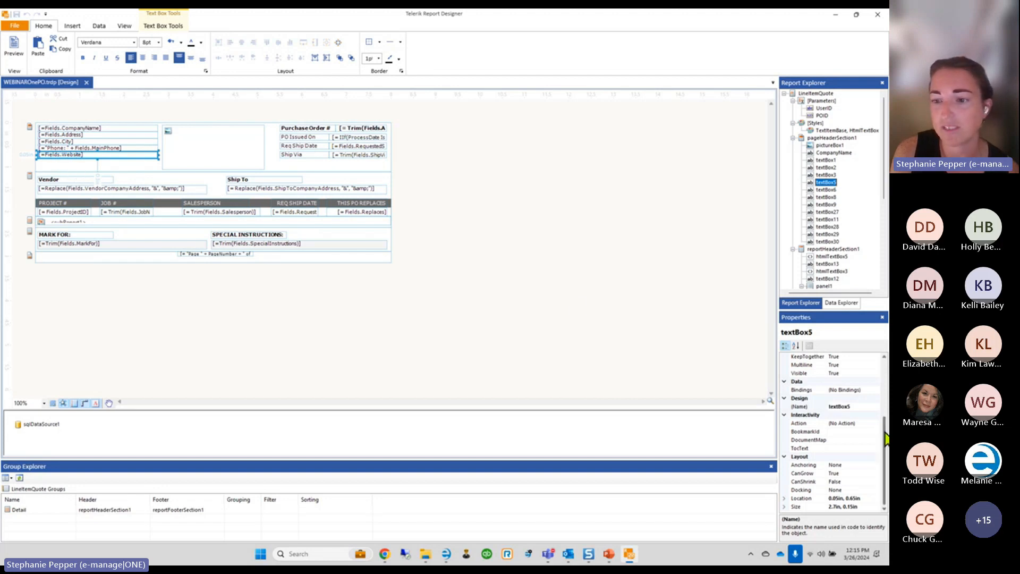
pyautogui.scroll(4, 886, 439)
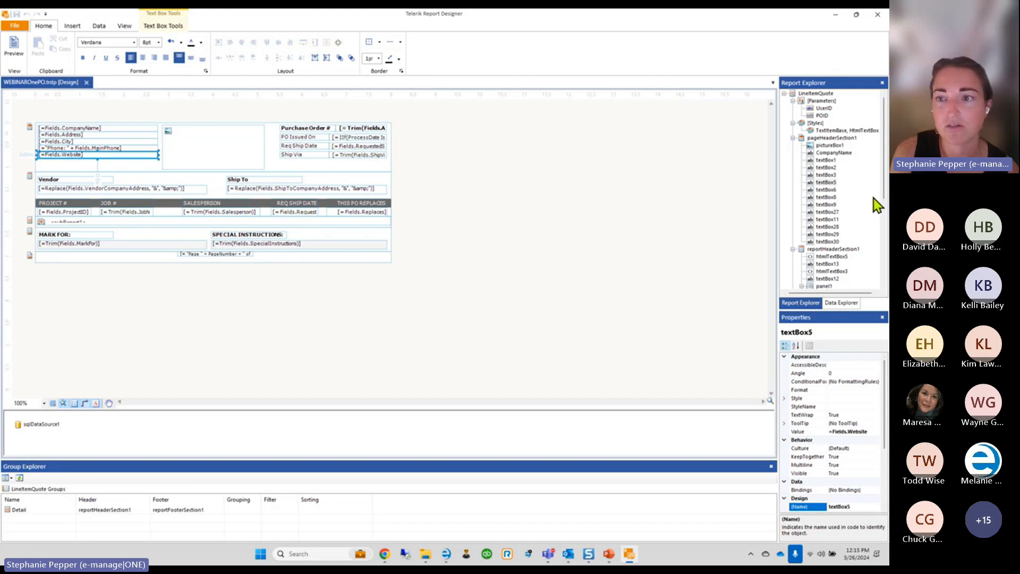
pyautogui.click(830, 190)
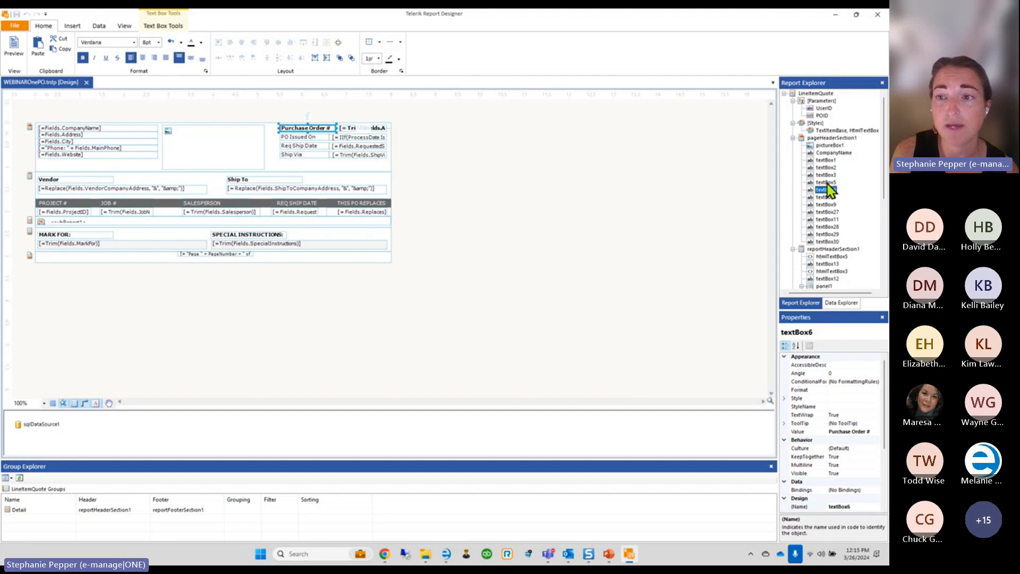
pyautogui.click(827, 153)
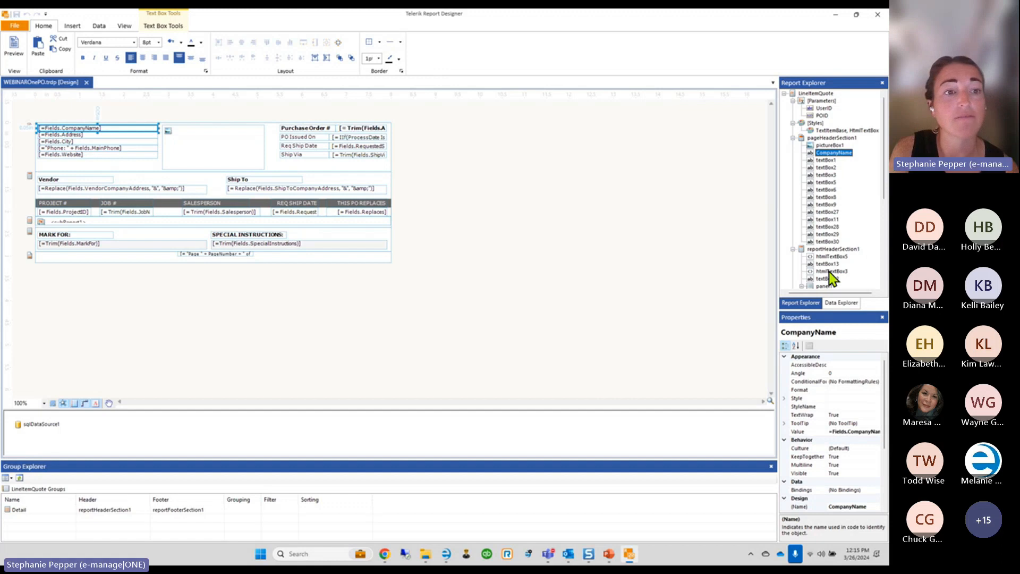
# Browse the Data Explorer field list, then bring up the File backstage's recent documents
pyautogui.click(831, 301)
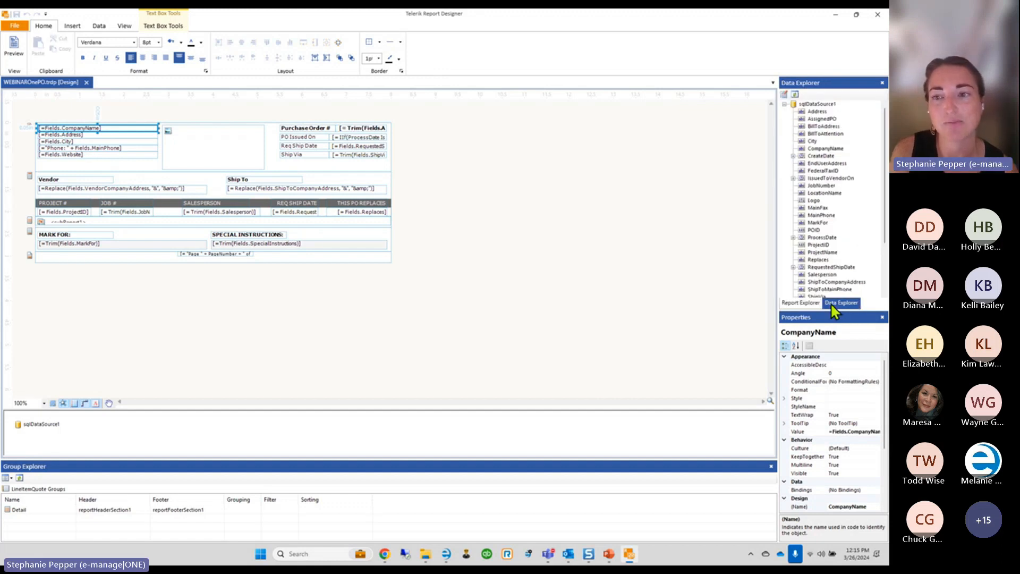
pyautogui.scroll(-3, 839, 255)
pyautogui.scroll(3, 839, 255)
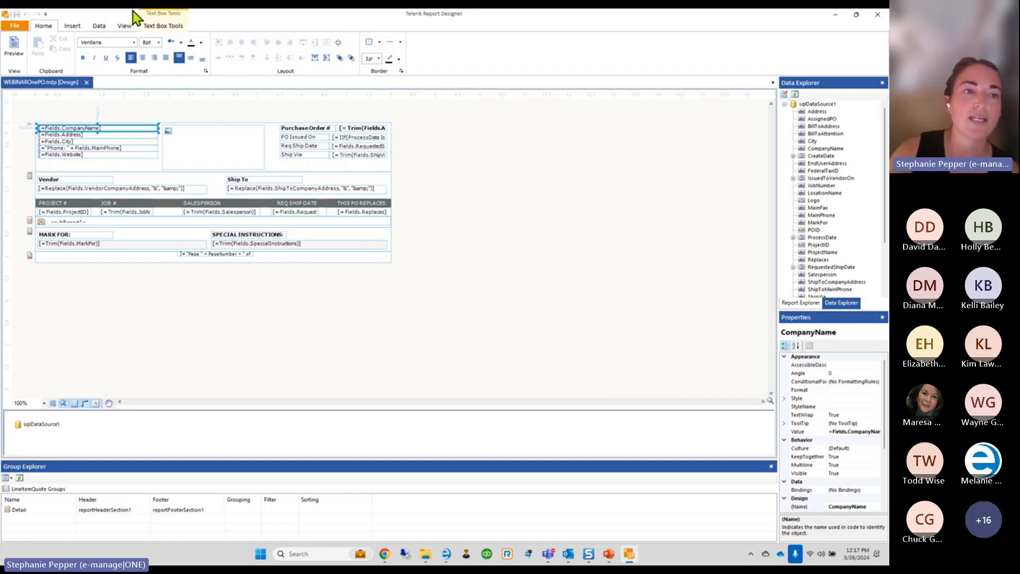
pyautogui.click(13, 26)
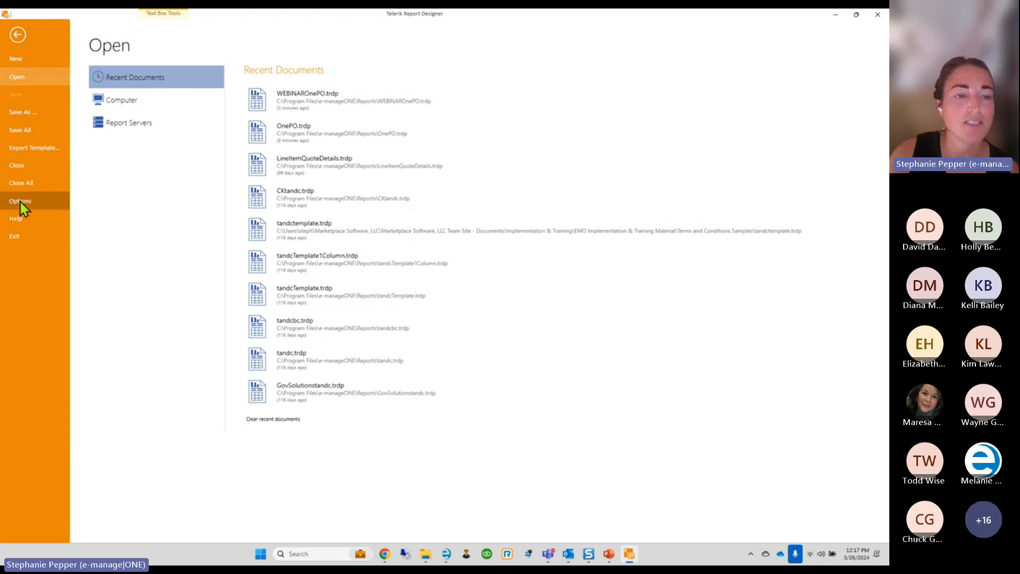
# Switch to the Chrome window showing the Report Designer help guide
pyautogui.moveTo(390, 552)
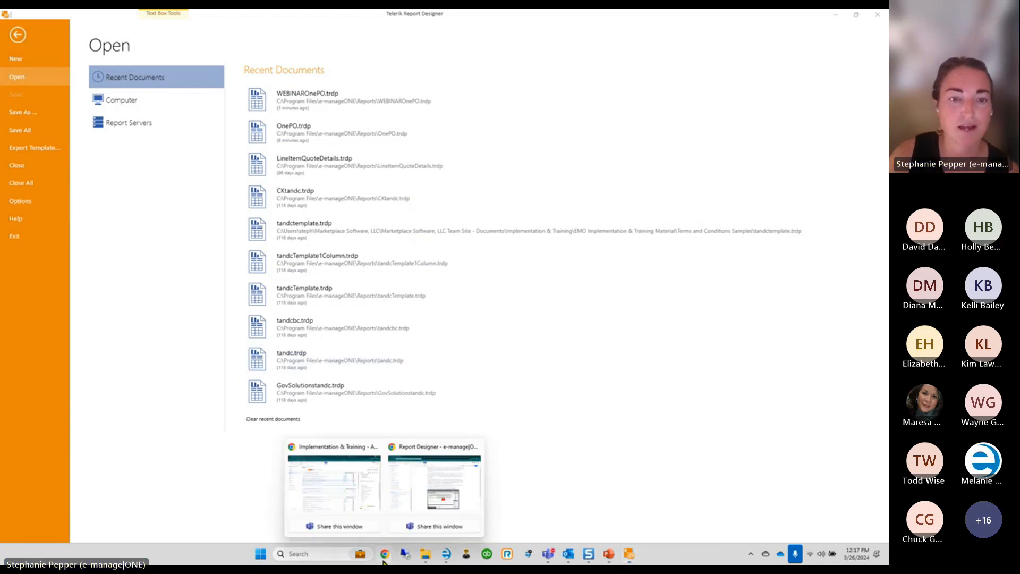
pyautogui.click(433, 484)
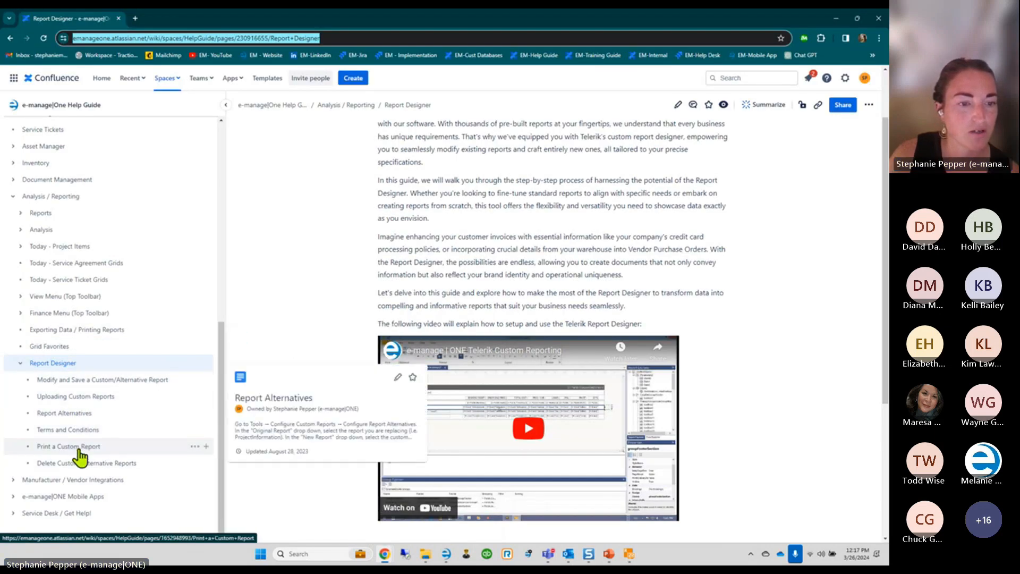
# Search the help site for 'telerik', view Connect Telerik's data connection screenshot, then return to the designer
pyautogui.click(735, 77)
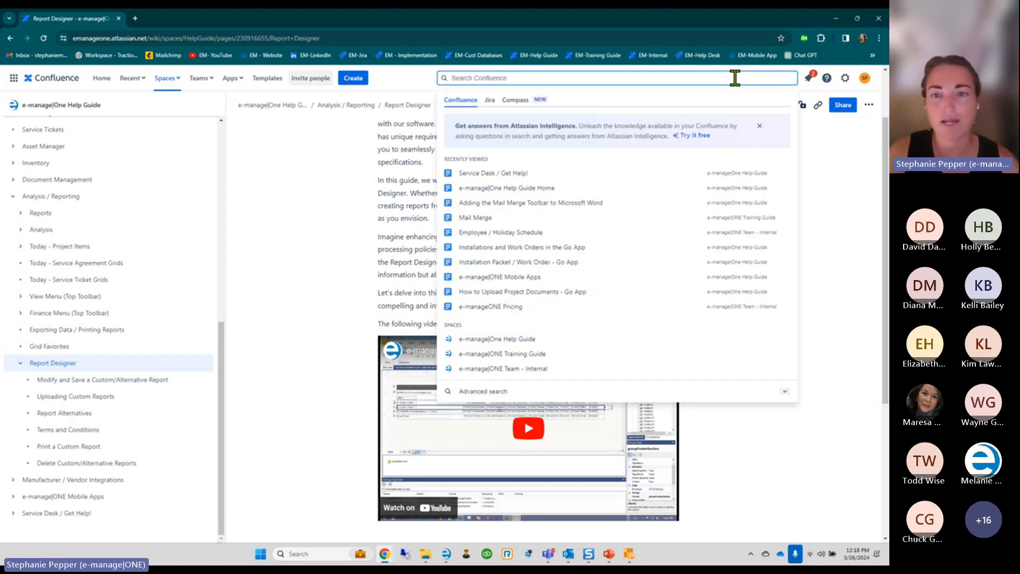
pyautogui.write('telerik')
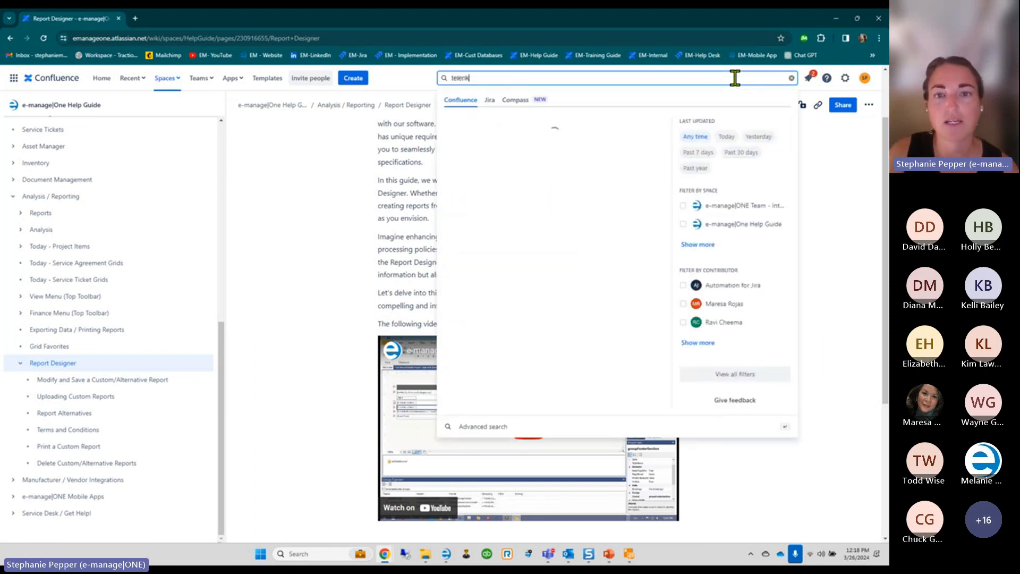
pyautogui.click(537, 135)
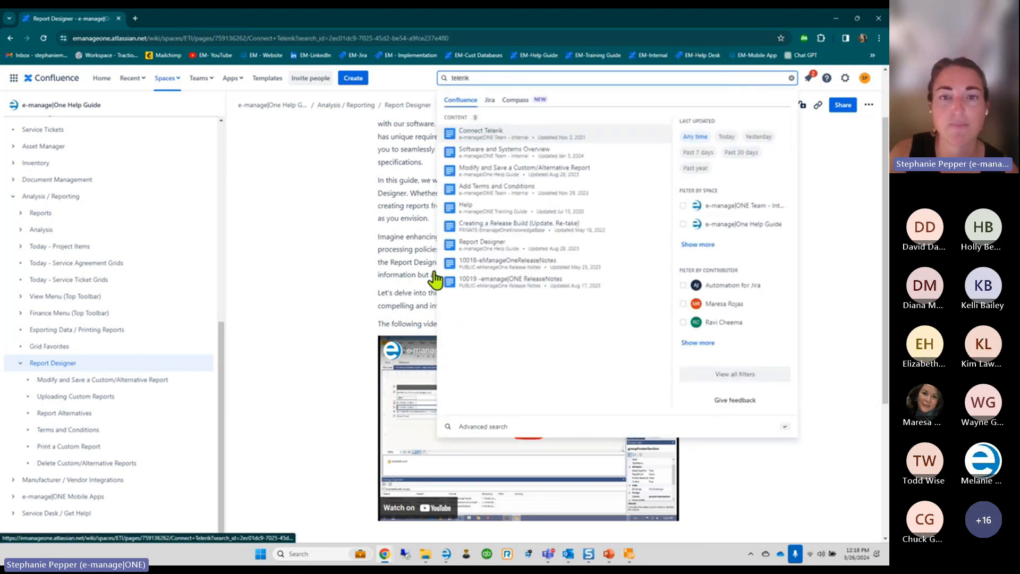
pyautogui.click(510, 287)
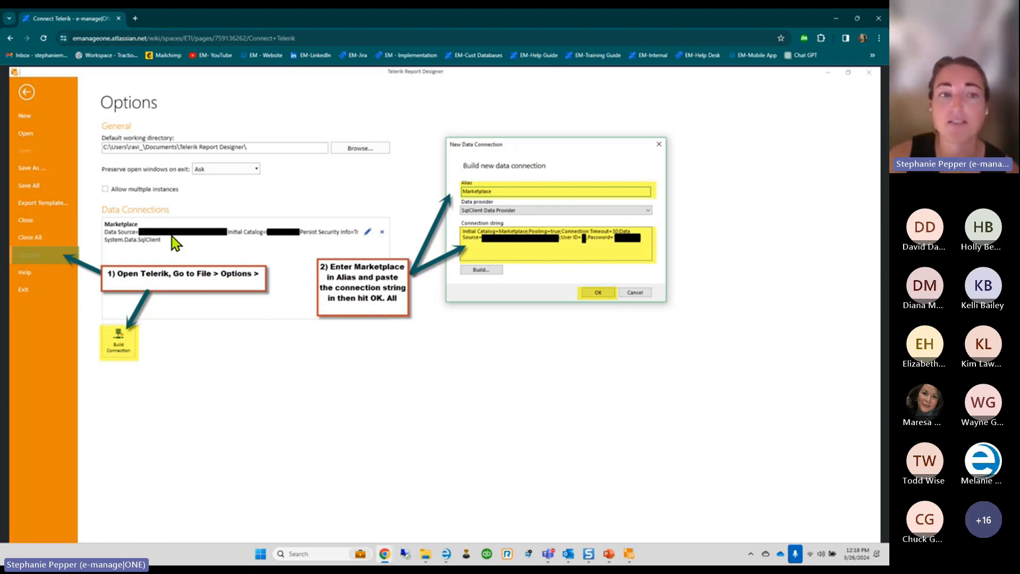
pyautogui.click(835, 19)
pyautogui.click(18, 39)
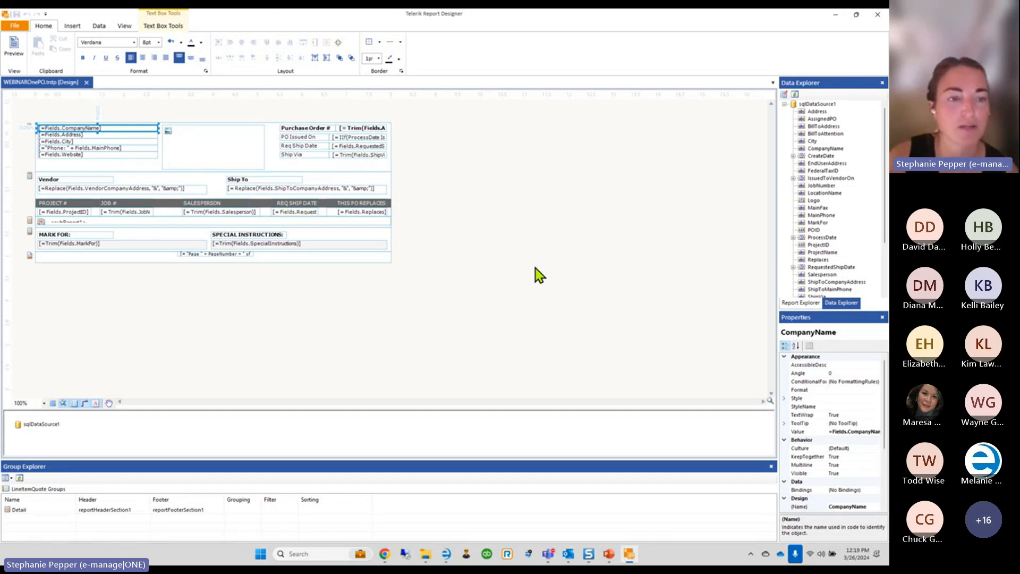
pyautogui.click(53, 264)
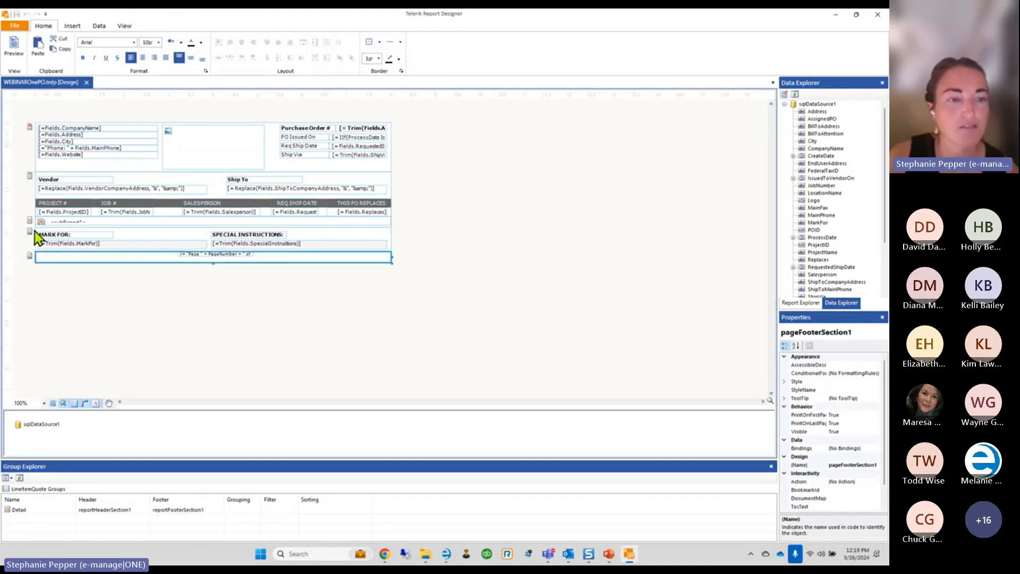
pyautogui.click(27, 227)
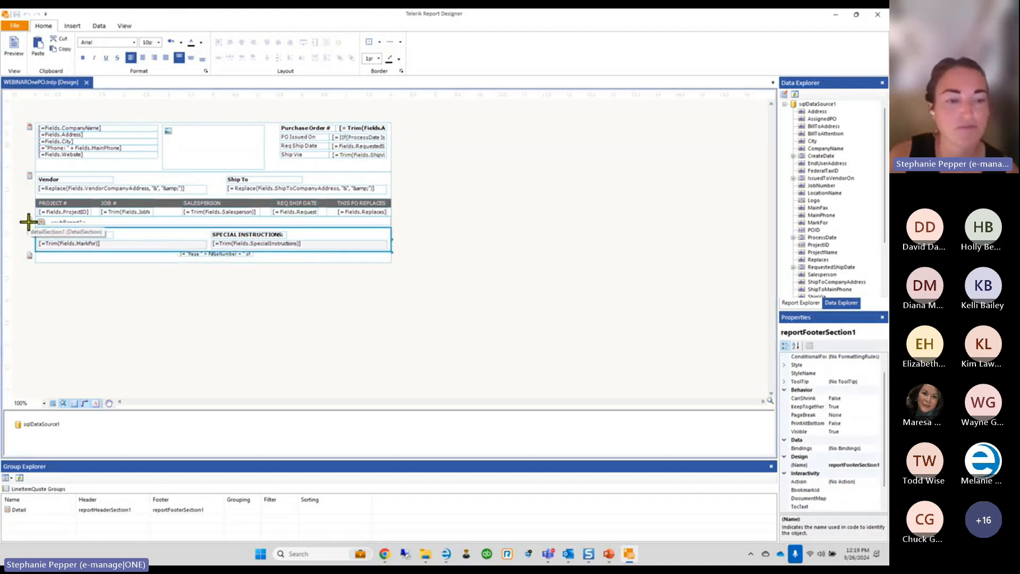
pyautogui.click(28, 221)
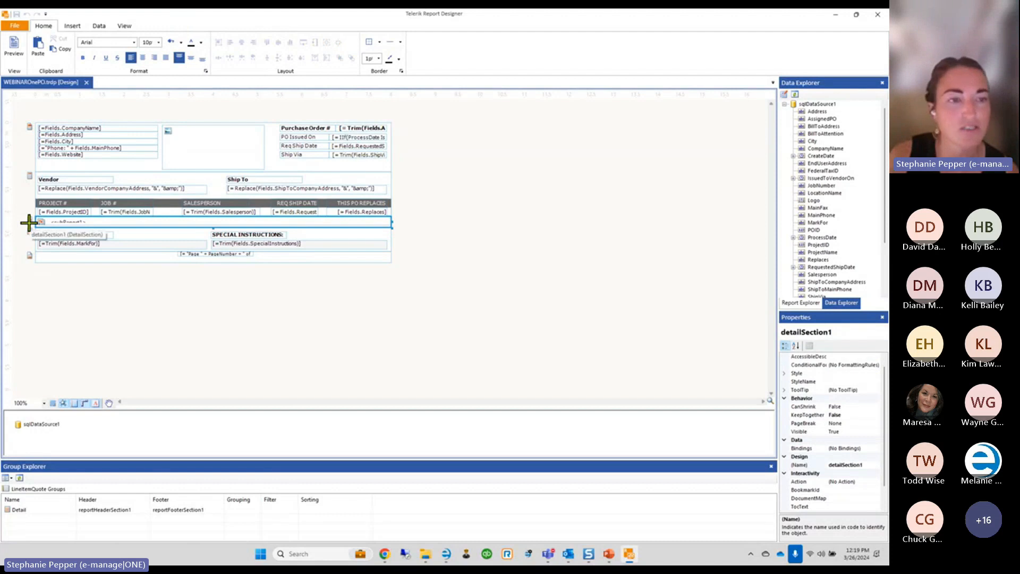
pyautogui.click(26, 178)
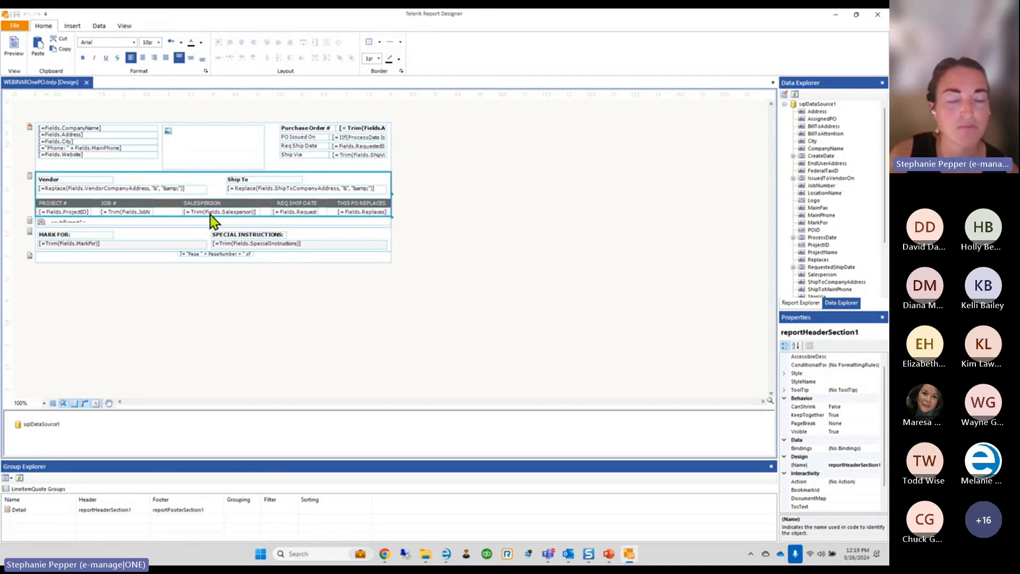
pyautogui.click(30, 260)
pyautogui.click(35, 259)
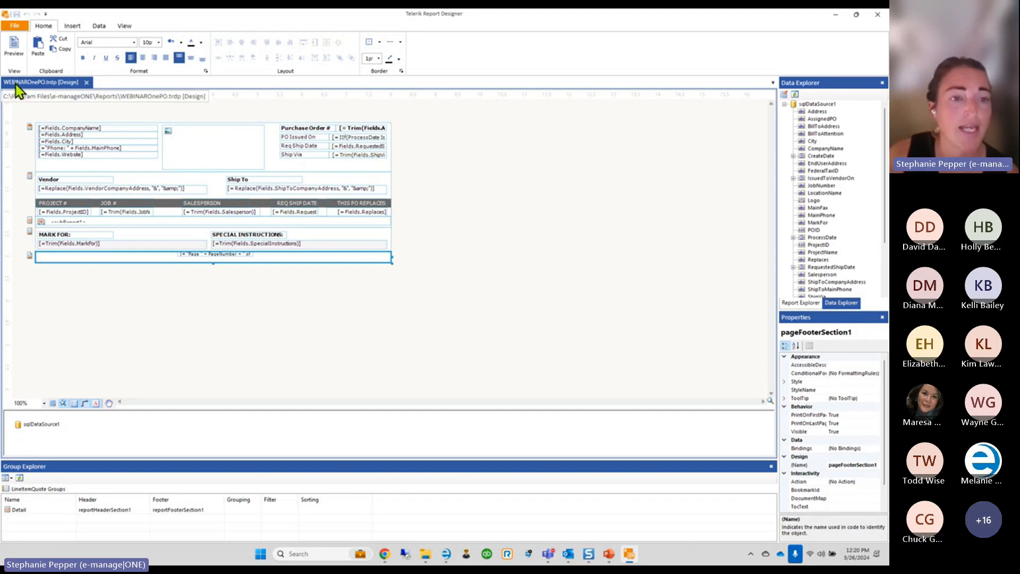
pyautogui.click(28, 232)
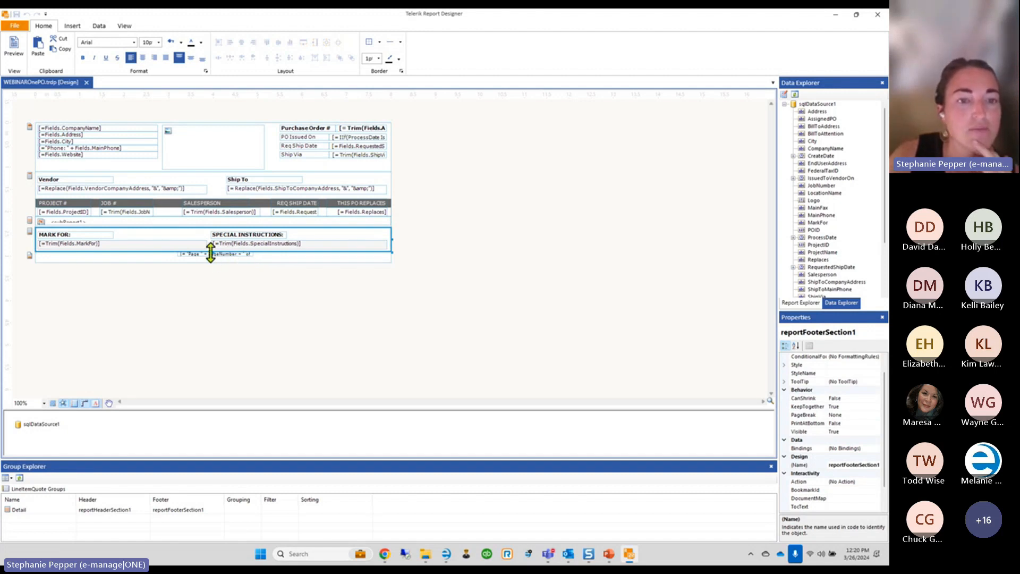
pyautogui.moveTo(210, 253); pyautogui.dragTo(212, 307)
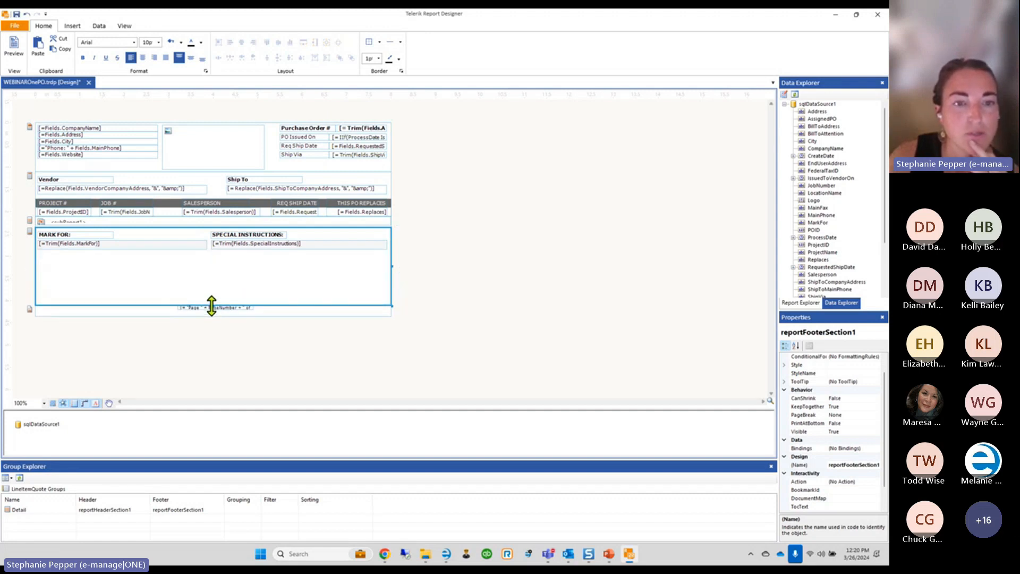
pyautogui.click(72, 235)
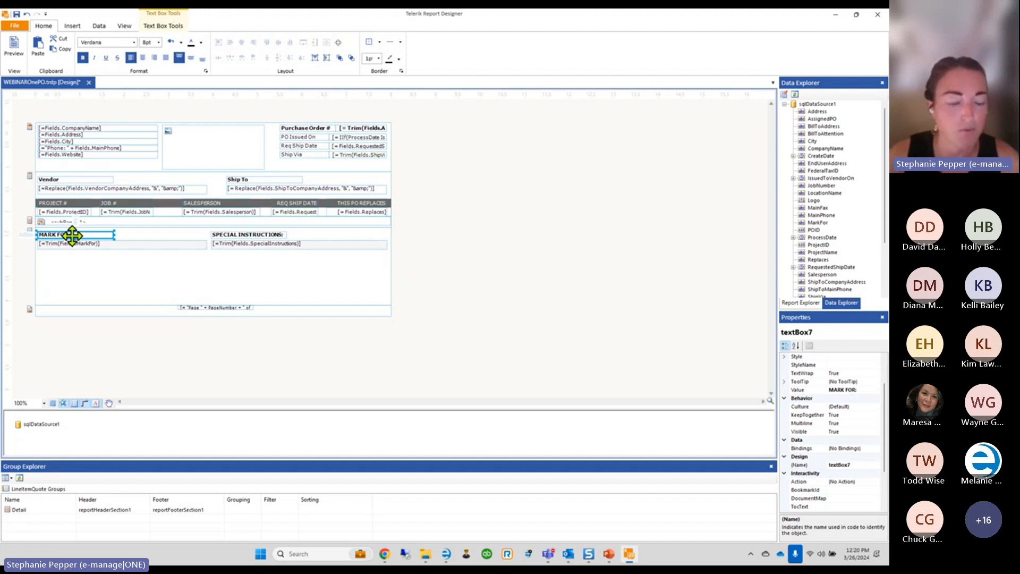
pyautogui.keyDown('ctrl'); pyautogui.click(233, 235); pyautogui.keyUp('ctrl')
pyautogui.keyDown('ctrl'); pyautogui.click(232, 245); pyautogui.keyUp('ctrl')
pyautogui.keyDown('ctrl'); pyautogui.click(165, 244); pyautogui.keyUp('ctrl')
pyautogui.press('Down')
pyautogui.press('Down')
pyautogui.press('Down')
pyautogui.press('Down')
pyautogui.press('Down')
pyautogui.press('Down')
pyautogui.press('Down')
pyautogui.press('Down')
pyautogui.press('Down')
pyautogui.press('Down')
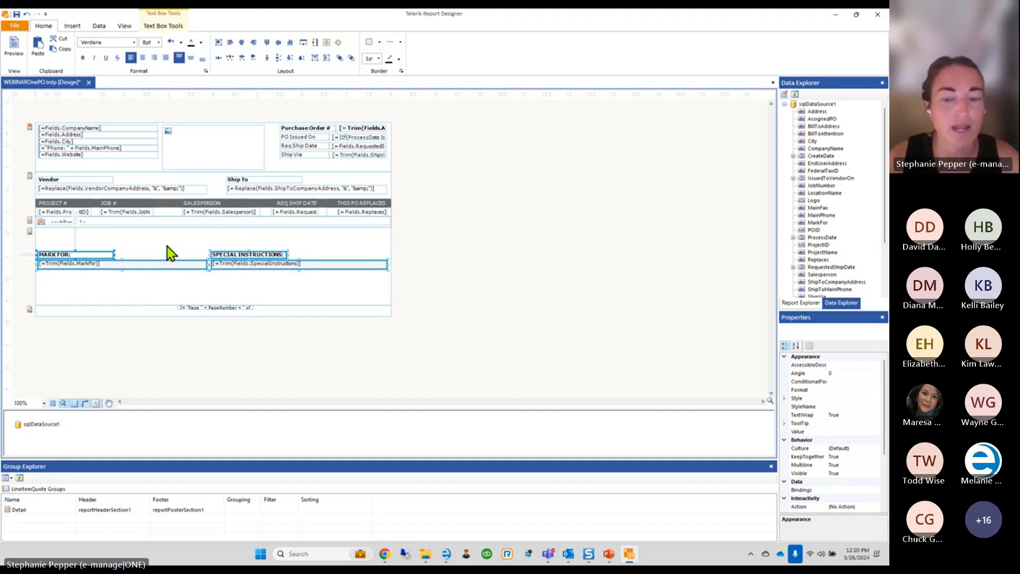
pyautogui.press('Down')
pyautogui.press('Down')
pyautogui.press('Down')
pyautogui.press('Down')
pyautogui.press('Down')
pyautogui.press('Down')
pyautogui.press('Down')
pyautogui.press('Down')
pyautogui.press('Down')
pyautogui.press('Down')
pyautogui.press('Down')
pyautogui.press('Down')
pyautogui.press('Down')
pyautogui.press('Down')
pyautogui.press('Down')
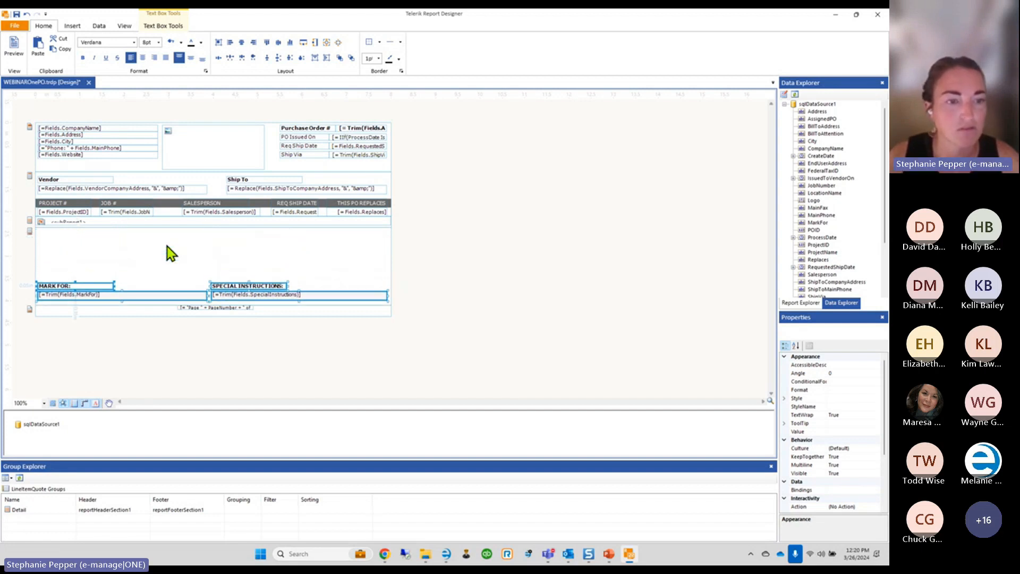
pyautogui.click(172, 262)
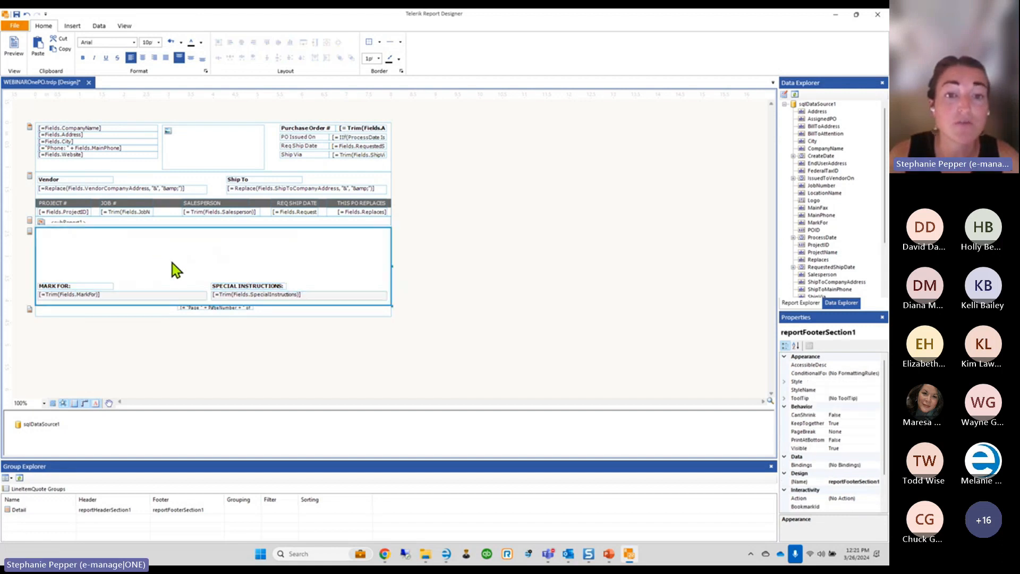
pyautogui.click(311, 155)
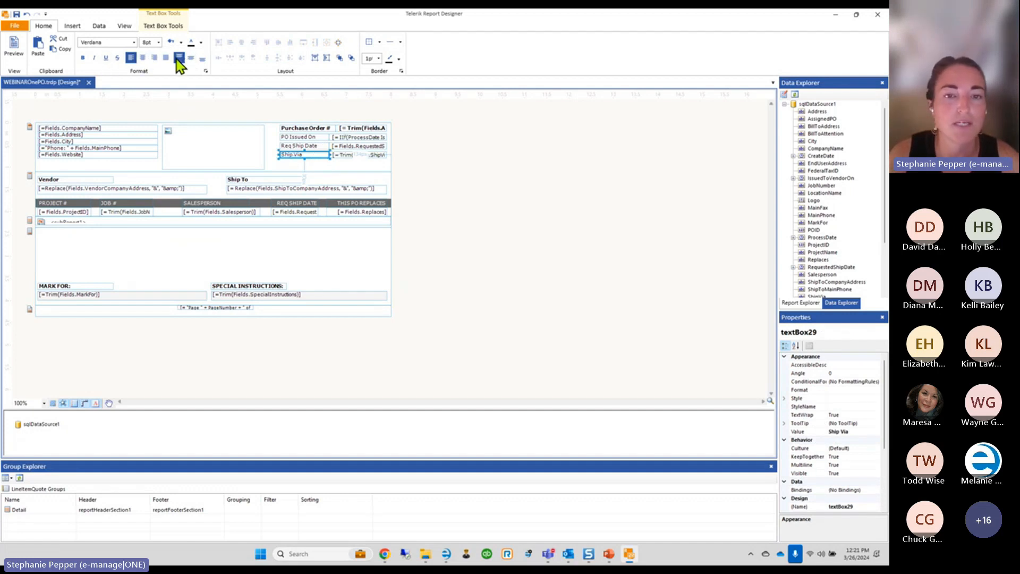
# Trial-move the MARK FOR: label higher in the footer, undo it, and bring up the Insert items
pyautogui.click(322, 146)
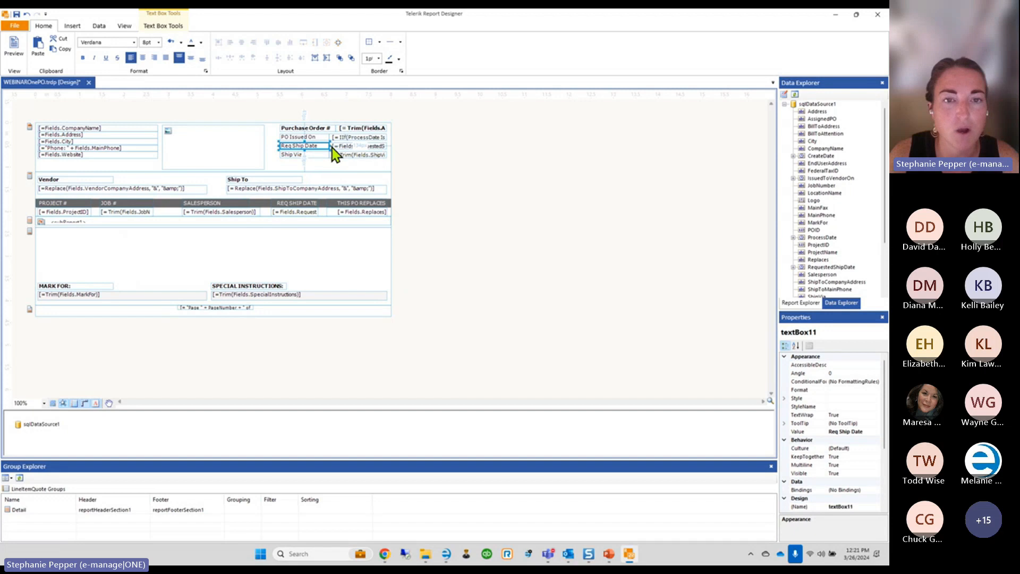
pyautogui.click(302, 155)
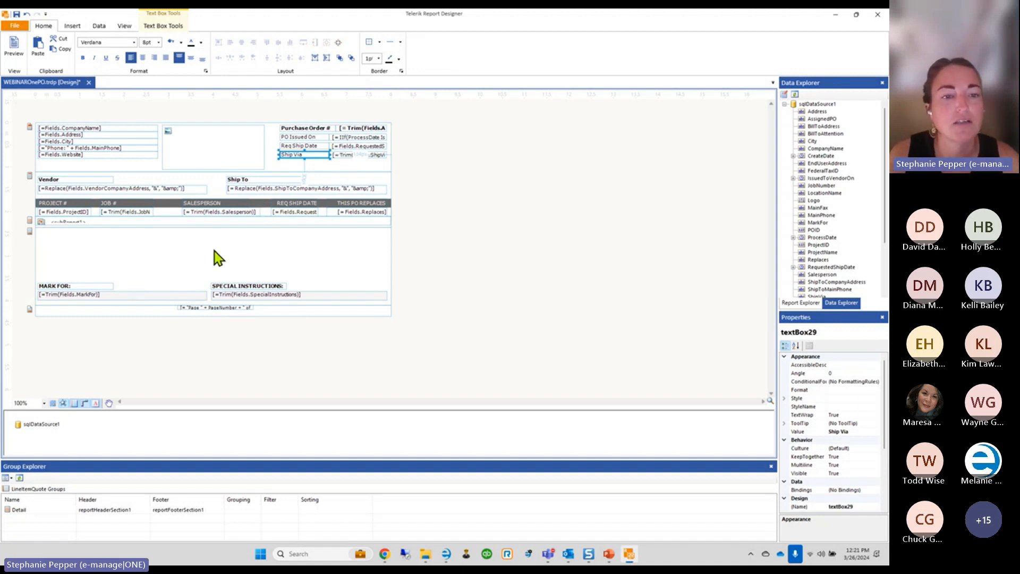
pyautogui.click(68, 287)
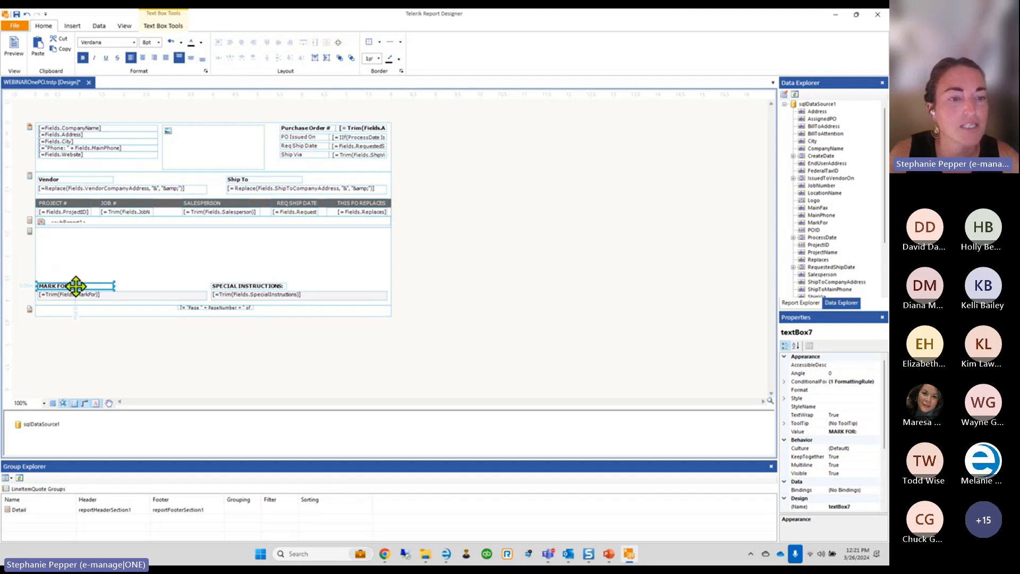
pyautogui.moveTo(68, 287); pyautogui.dragTo(116, 251)
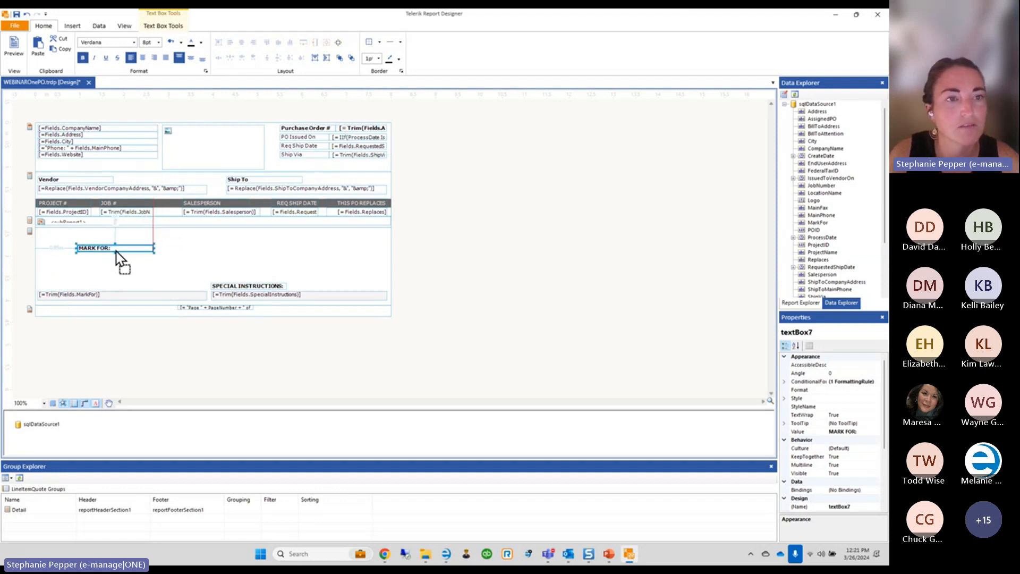
pyautogui.click(27, 15)
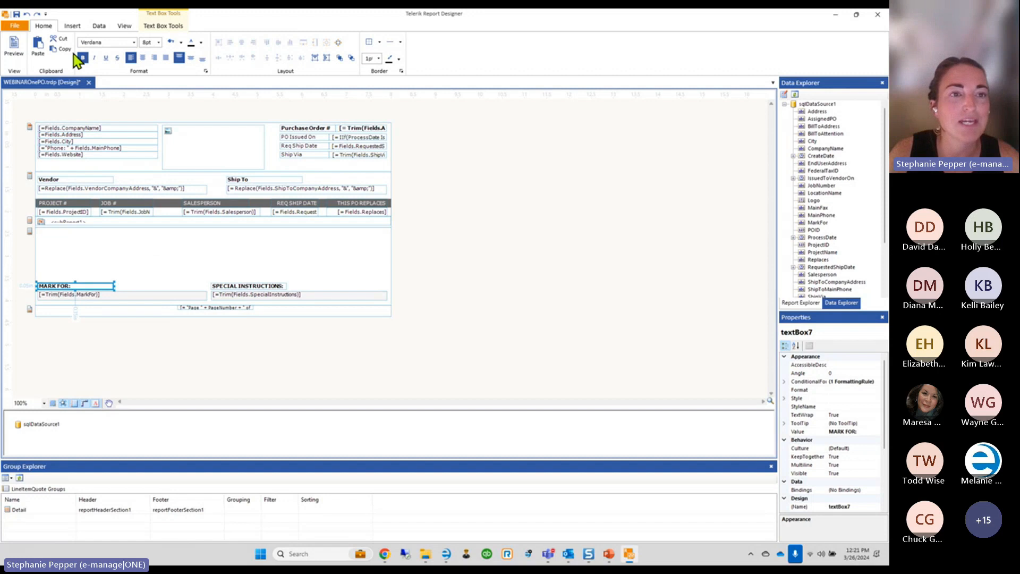
pyautogui.click(73, 28)
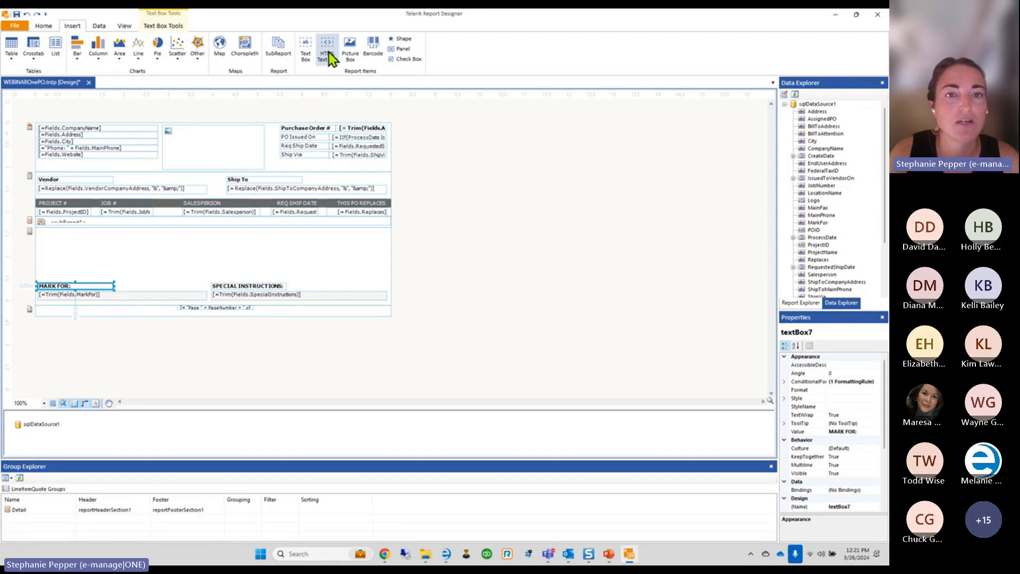
# Draw a wide HTML text box above MARK FOR: reading 'Send Acknowledgements to:' plus the acknowledgements e-mail address
pyautogui.moveTo(329, 52); pyautogui.dragTo(64, 239)
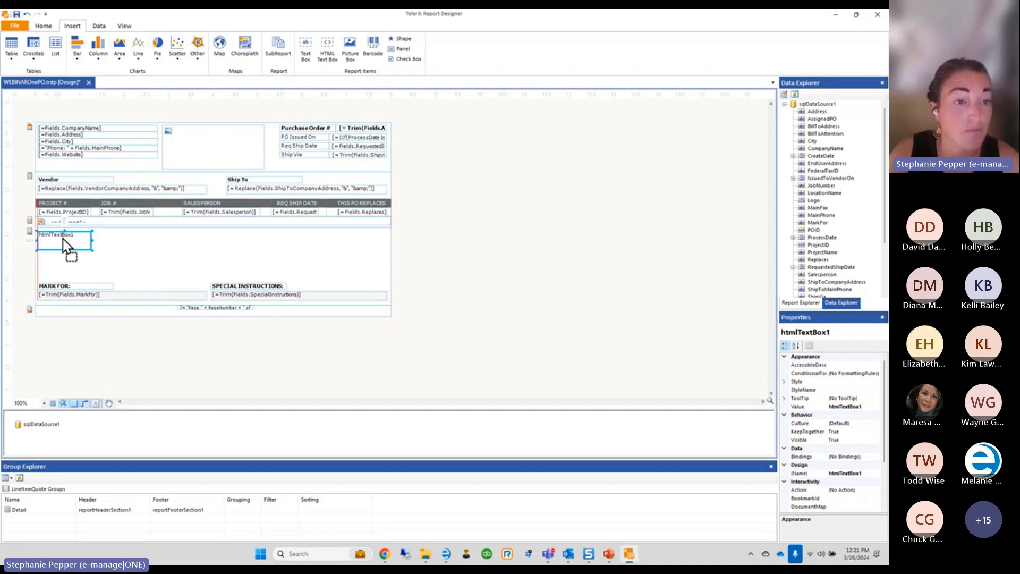
pyautogui.moveTo(63, 238); pyautogui.dragTo(203, 266)
pyautogui.doubleClick(98, 239)
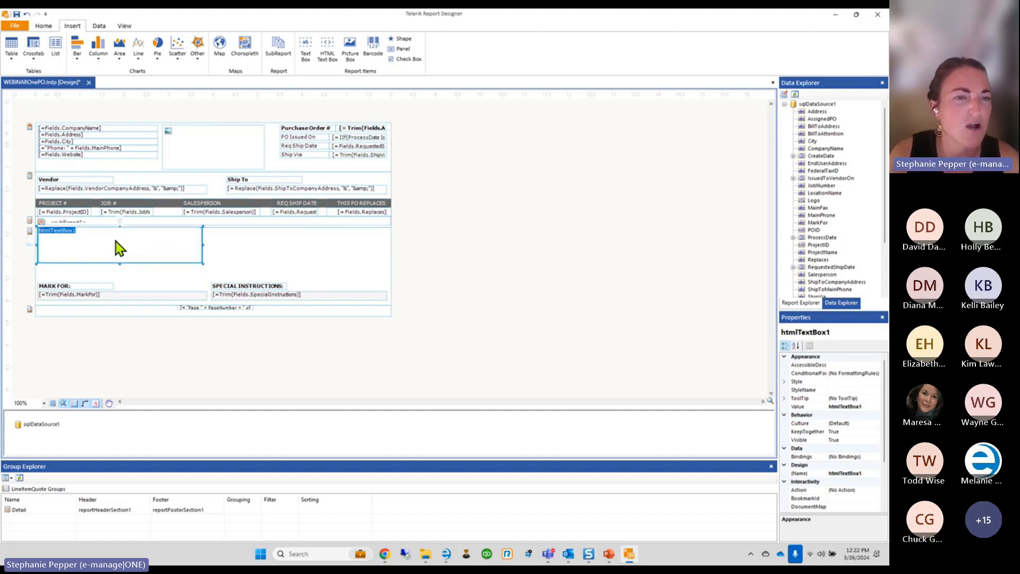
pyautogui.write('Send Acknow')
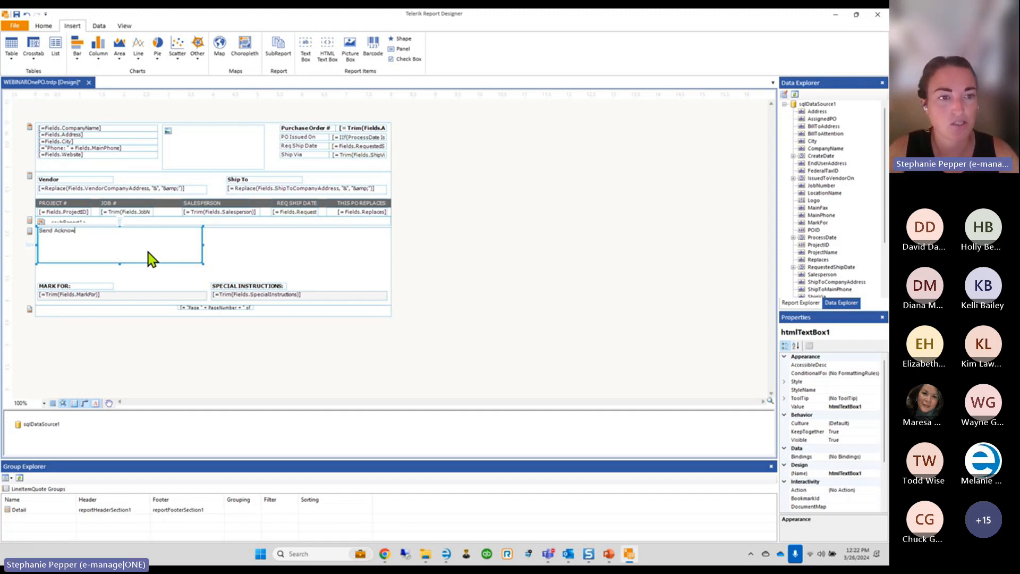
pyautogui.write('ledgements to:')
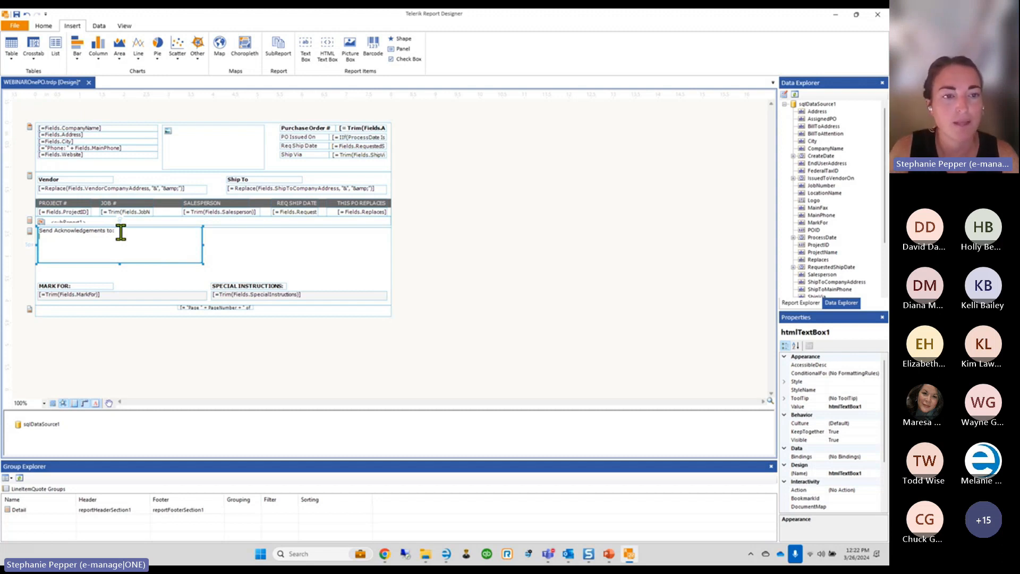
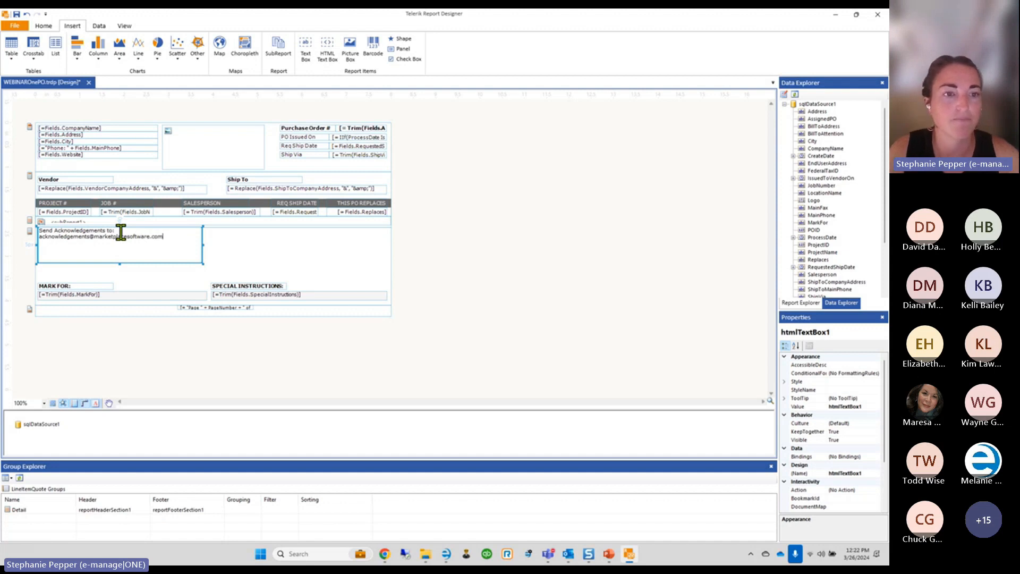
# Insert {Fields.ProjectID} below the acknowledgement text using the HTML text box's Expression editor
pyautogui.click(247, 256)
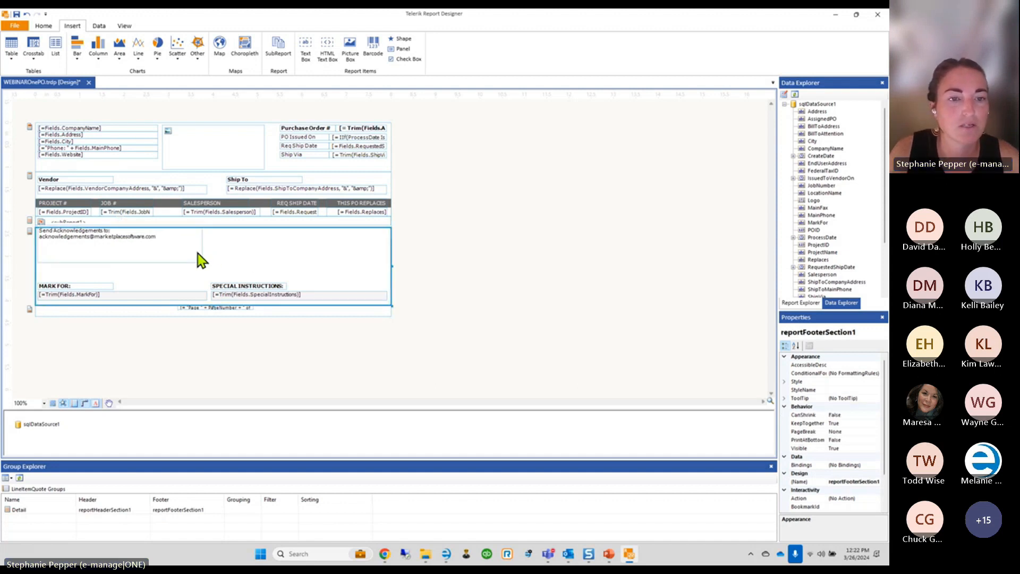
pyautogui.click(135, 247)
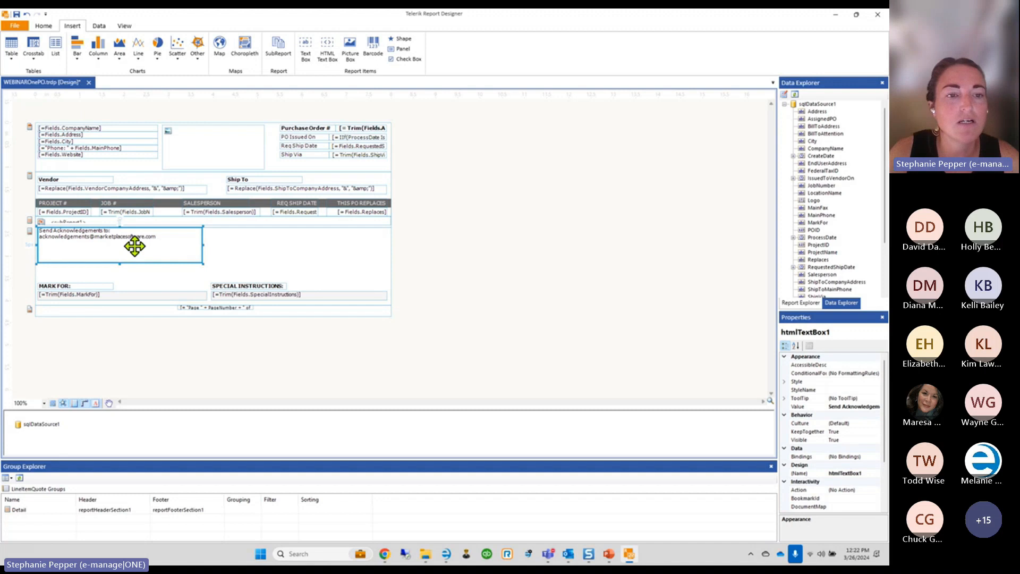
pyautogui.rightClick(135, 247)
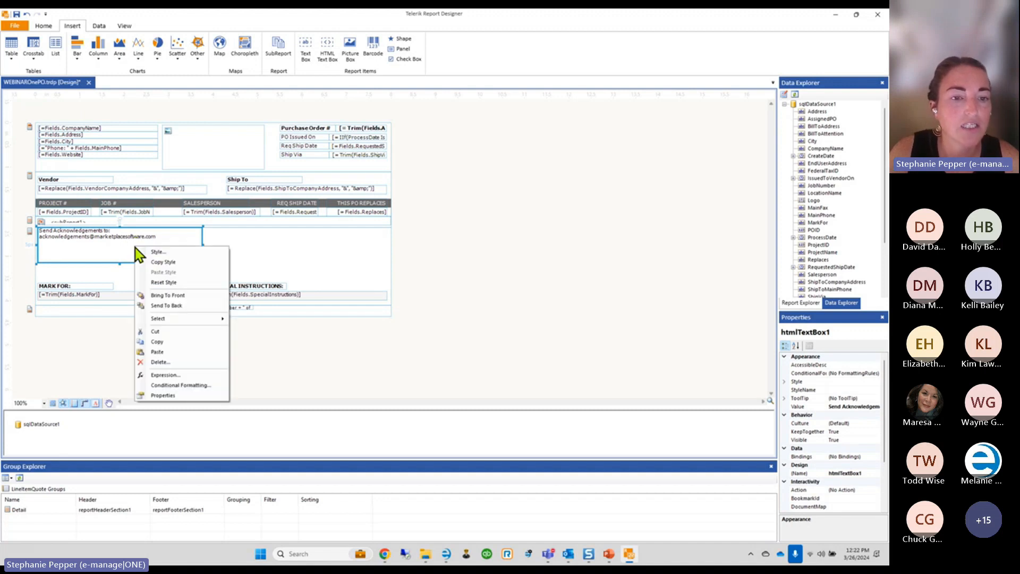
pyautogui.click(174, 376)
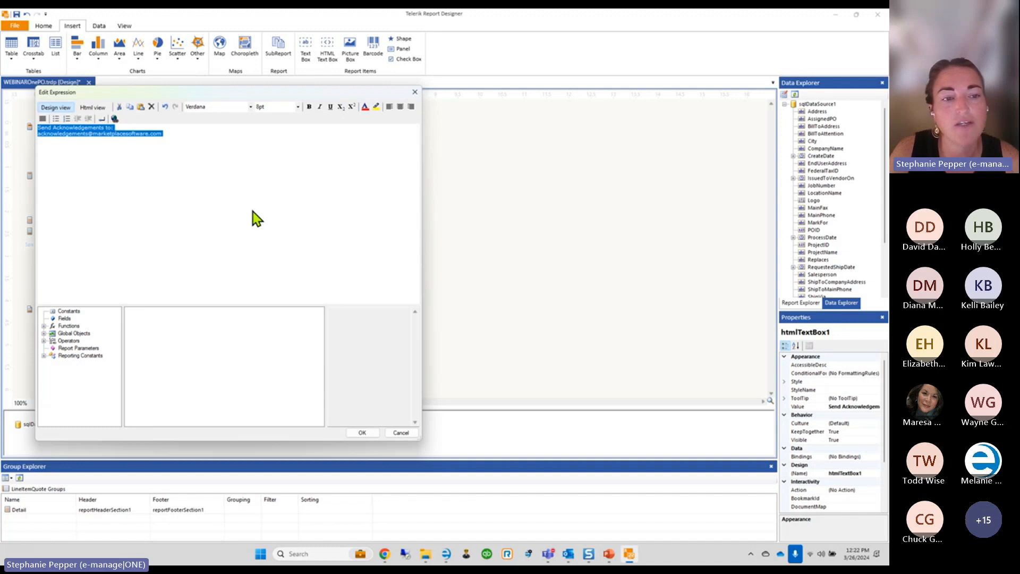
pyautogui.click(62, 321)
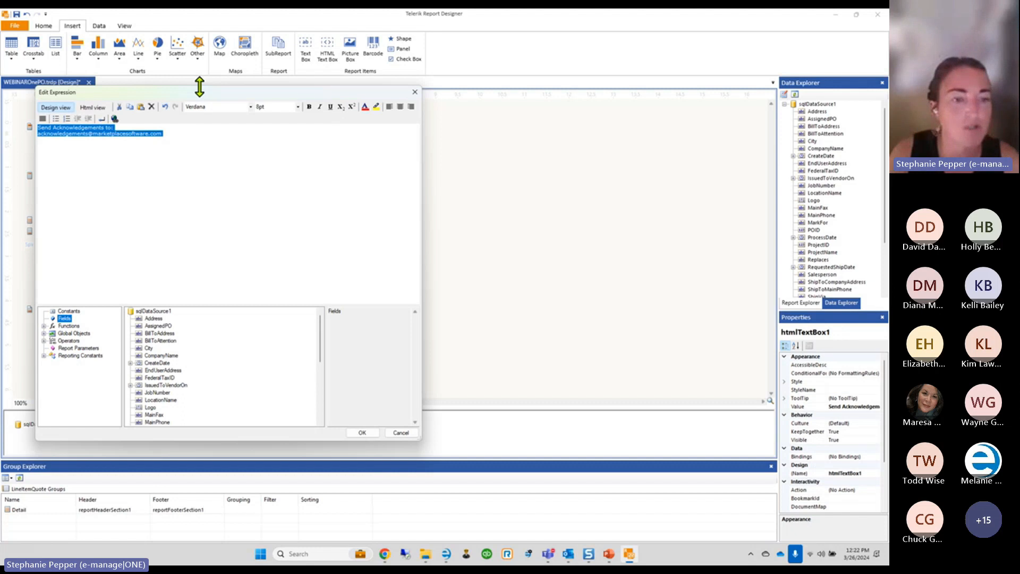
pyautogui.click(65, 319)
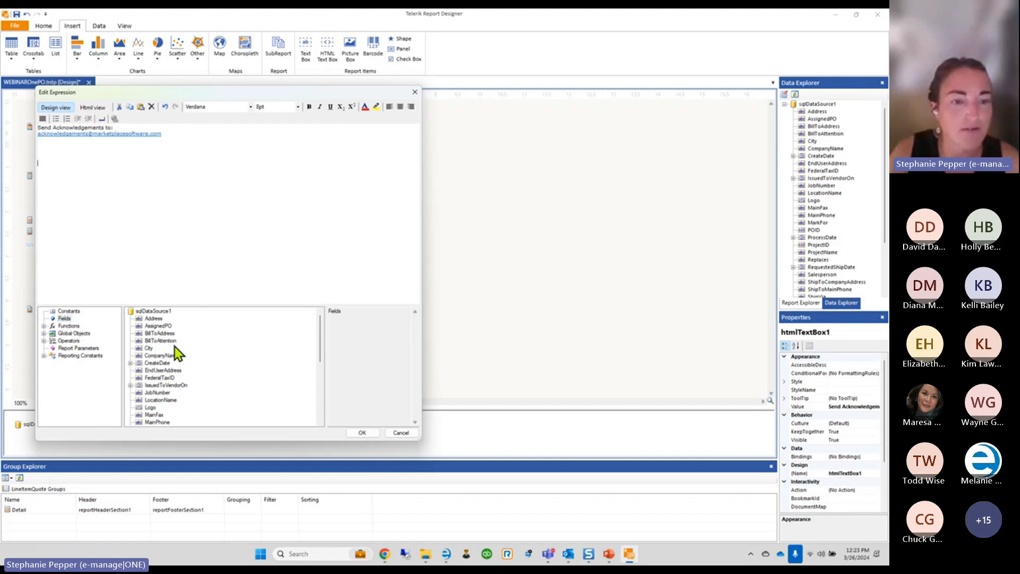
pyautogui.scroll(-3, 169, 401)
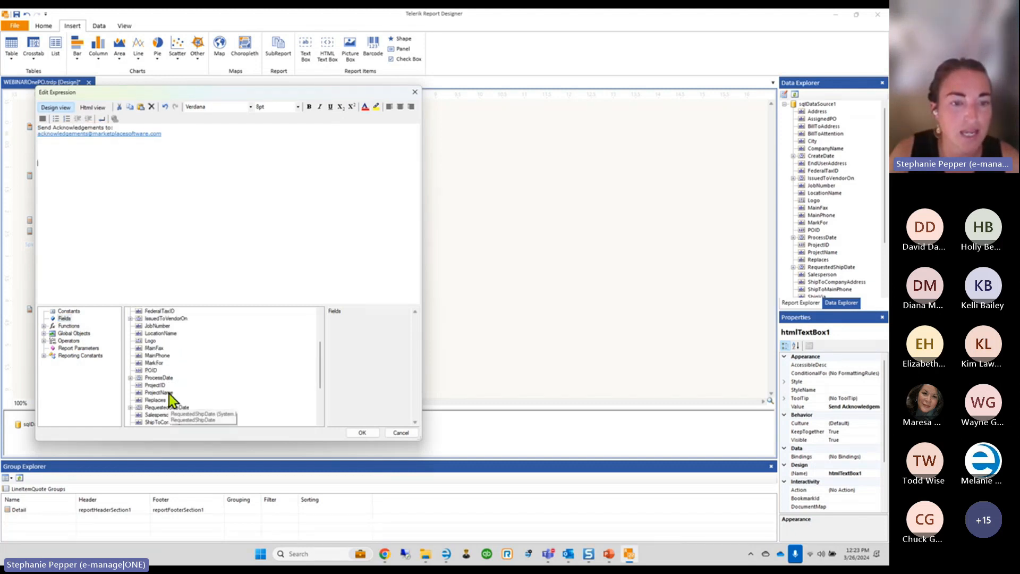
pyautogui.doubleClick(155, 385)
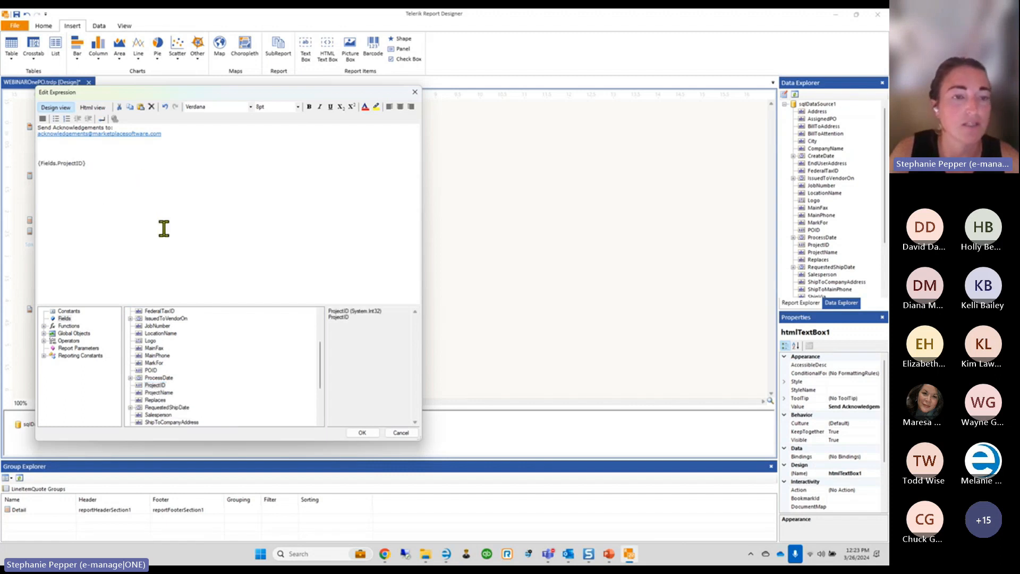
pyautogui.click(363, 433)
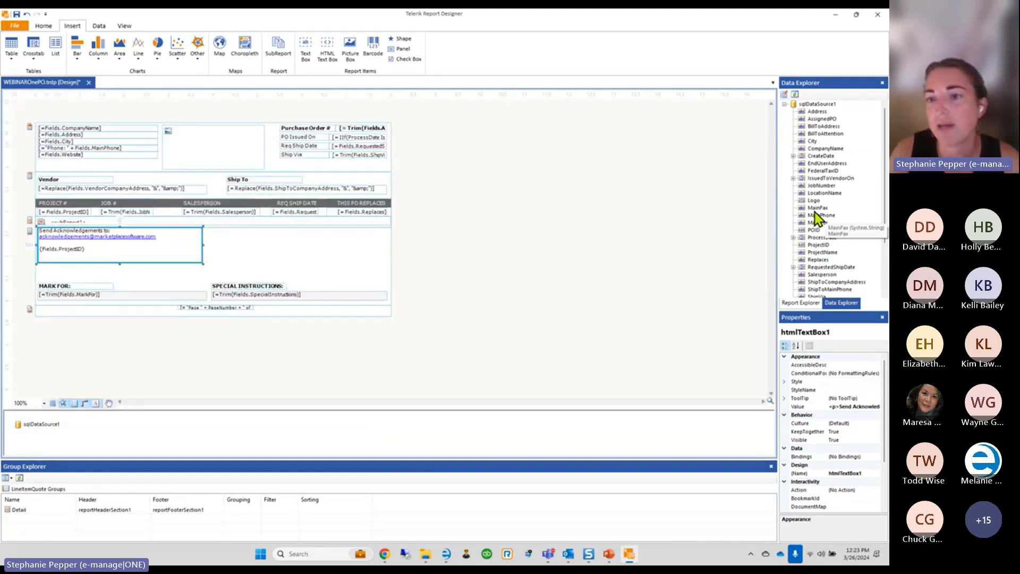
pyautogui.scroll(-3, 815, 212)
pyautogui.click(817, 164)
pyautogui.moveTo(816, 164); pyautogui.dragTo(296, 245)
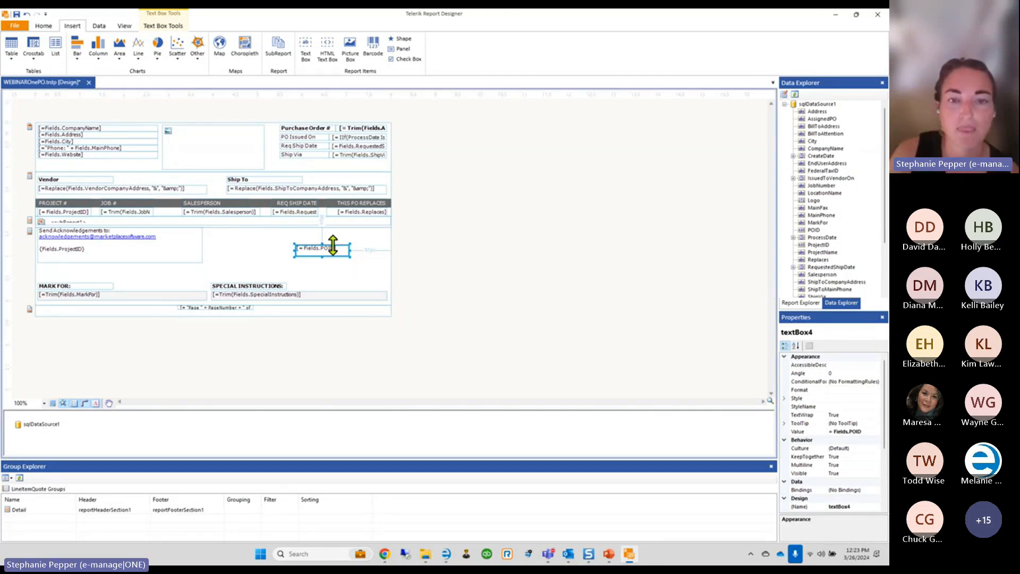
pyautogui.press('Delete')
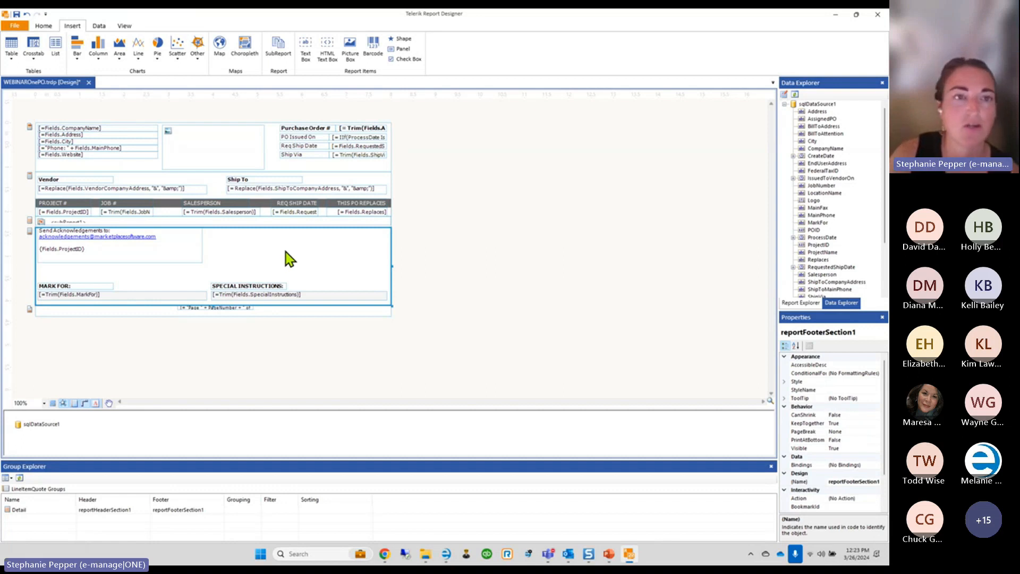
pyautogui.click(121, 238)
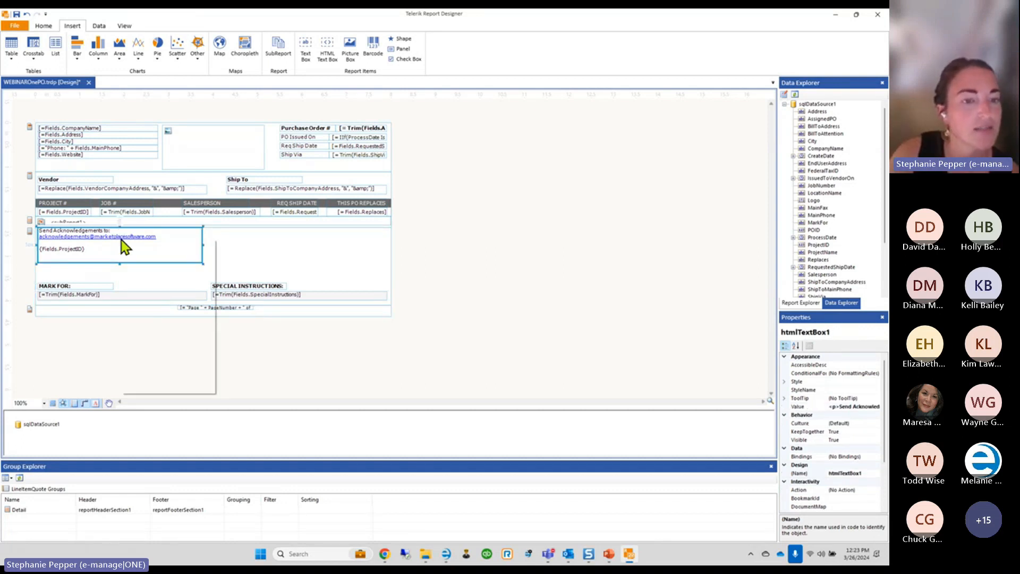
pyautogui.rightClick(121, 240)
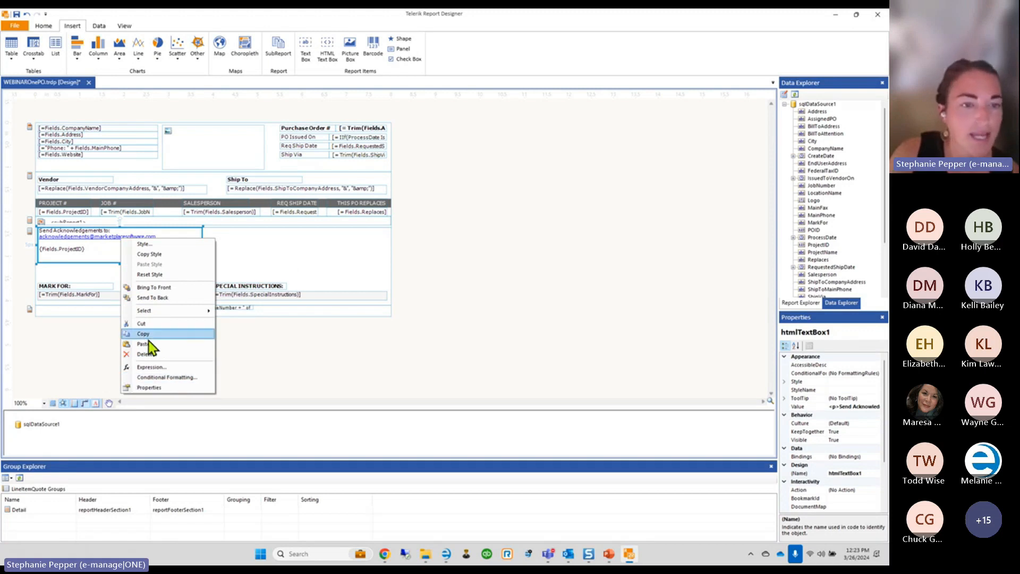
pyautogui.click(254, 260)
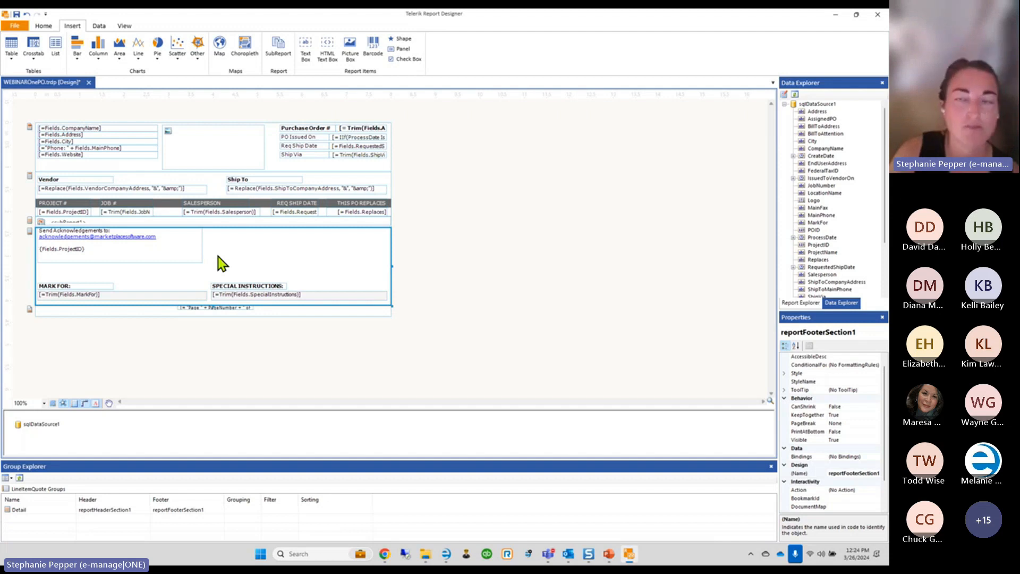
# Save WEBINAROnePO.trdp with Ctrl+S
pyautogui.hotkey('ctrl', 's')
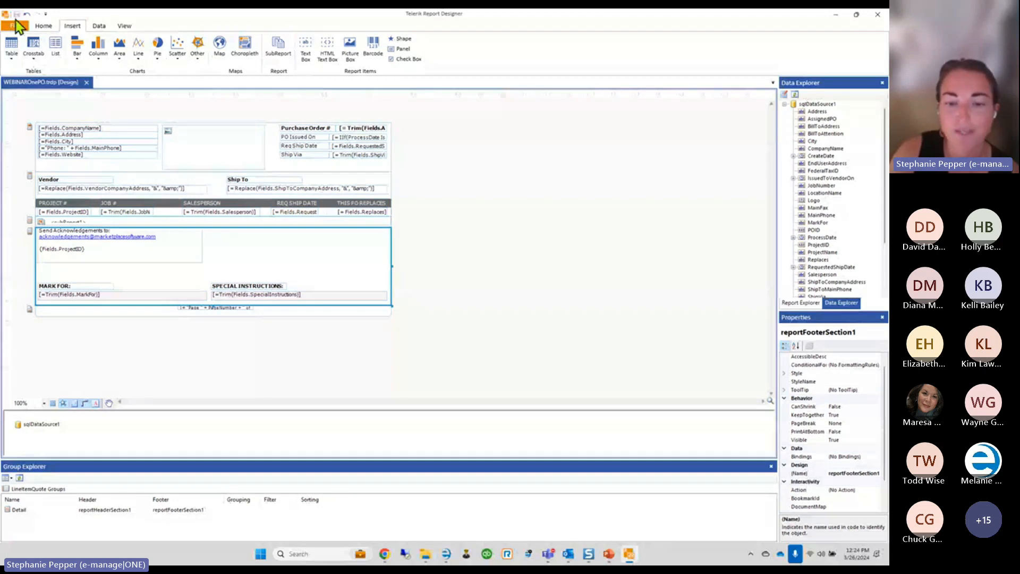
# Back in e-manage ONE, close the PO 7749-1-SP report preview and open Tools > Custom Reports
pyautogui.click(448, 553)
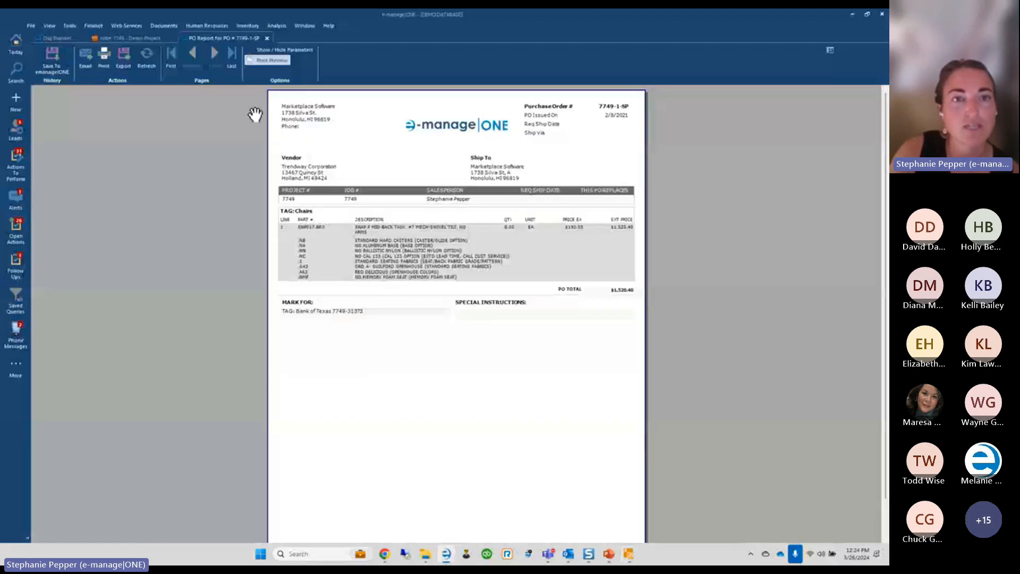
pyautogui.click(266, 38)
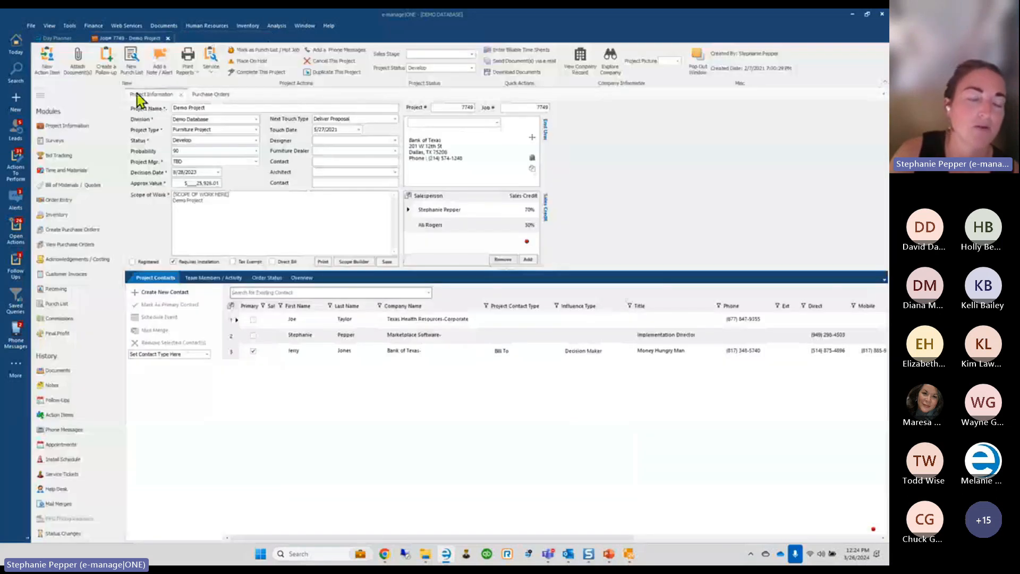
pyautogui.click(72, 26)
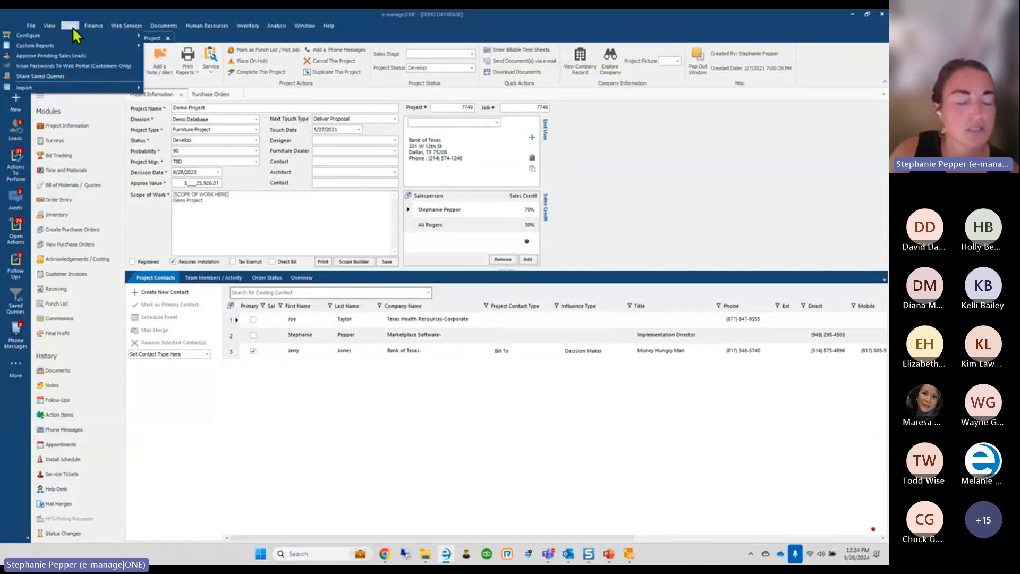
pyautogui.moveTo(66, 44)
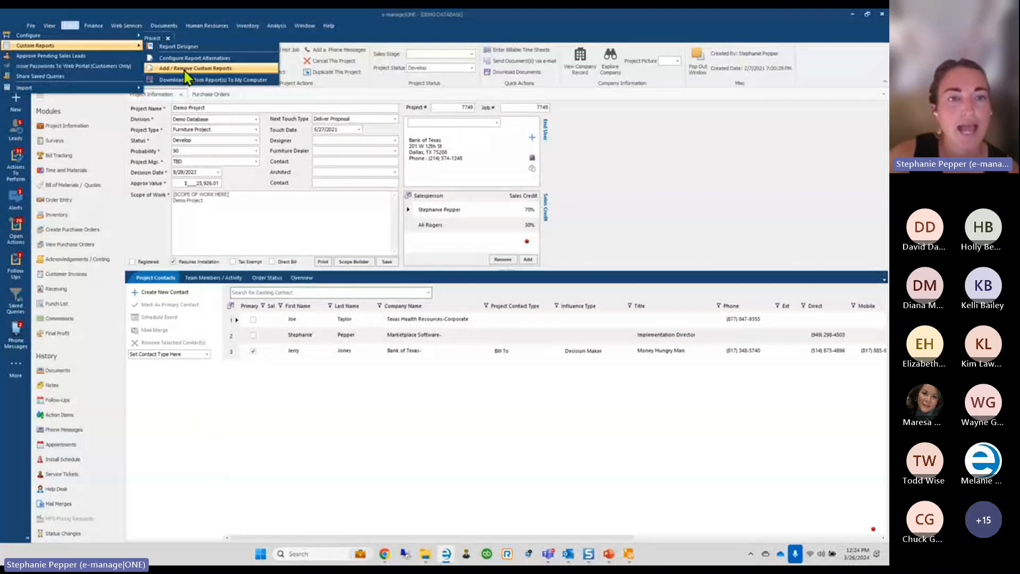
# In Add / Remove Custom Reports, browse to the e-manageONE Reports folder and also view it in File Explorer
pyautogui.click(187, 74)
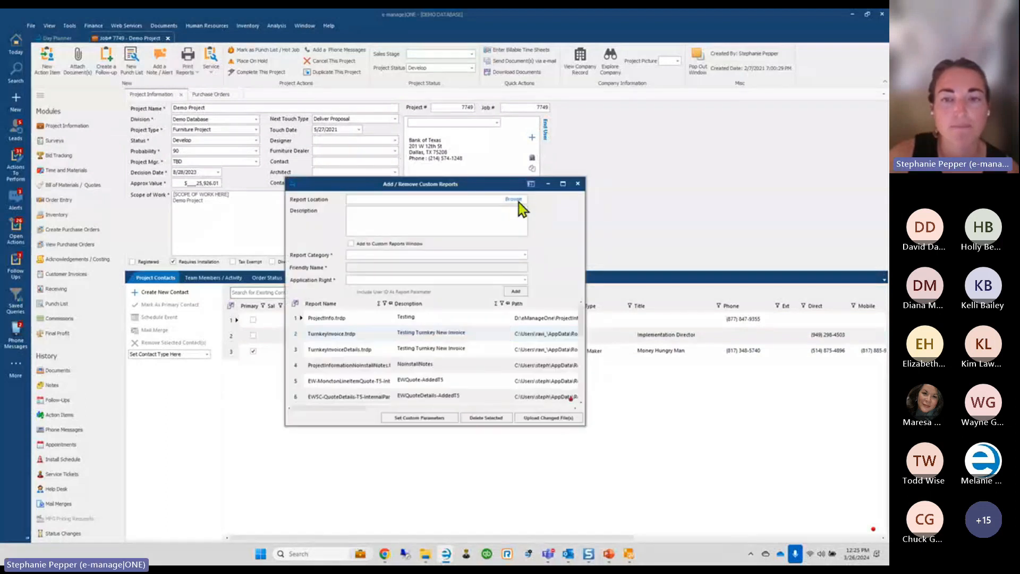
pyautogui.click(519, 201)
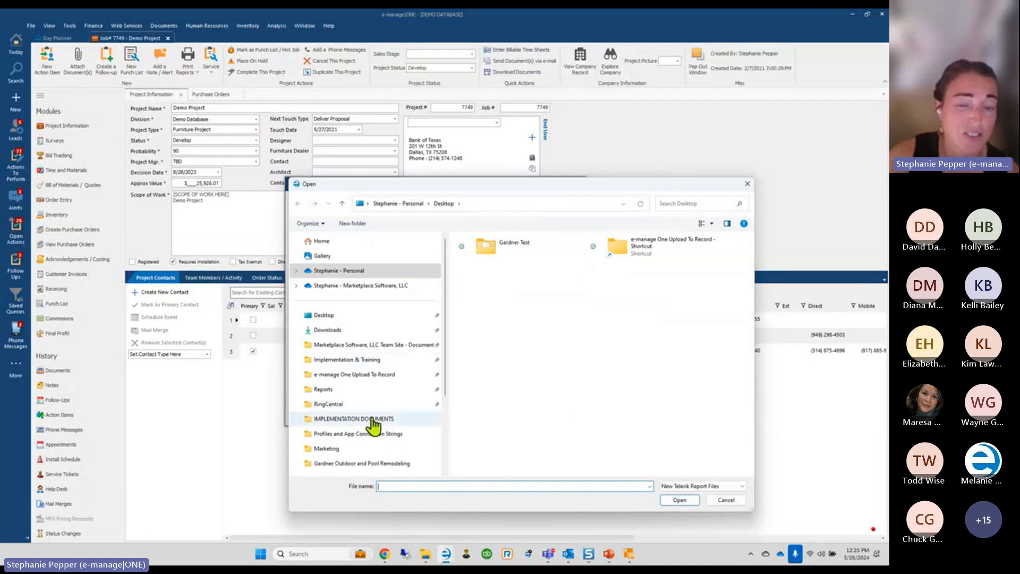
pyautogui.click(329, 396)
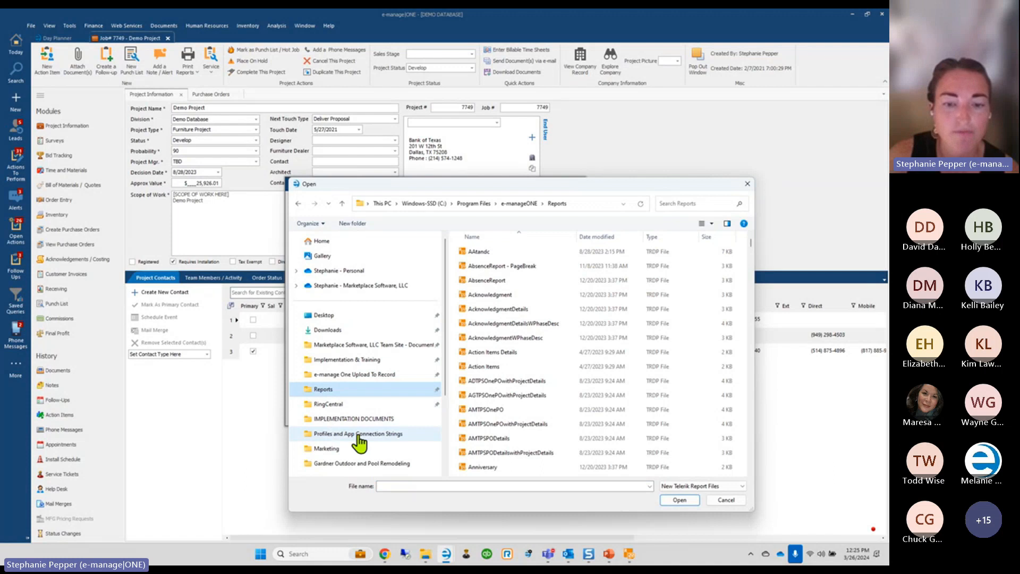
pyautogui.click(425, 553)
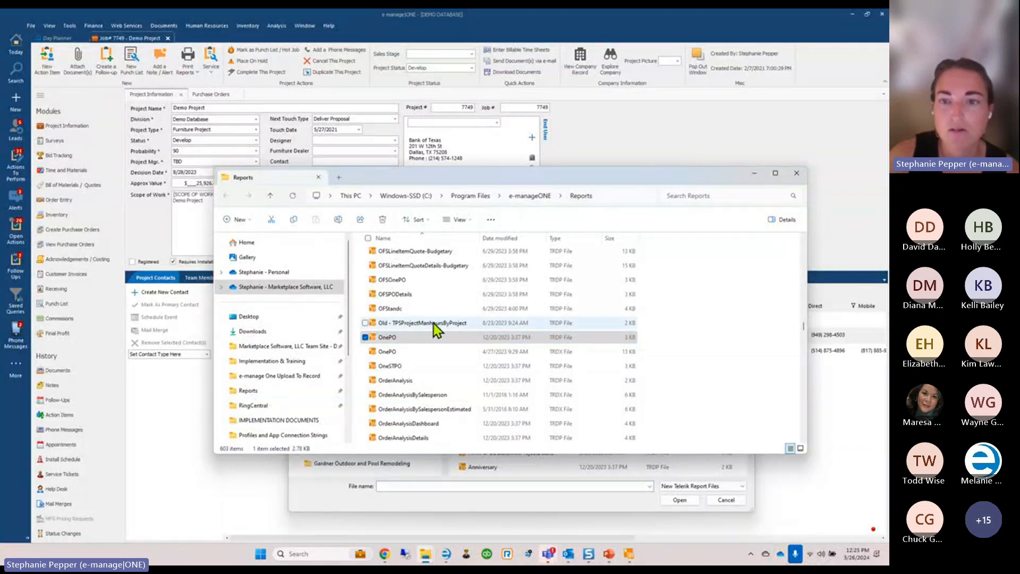
# Move File Explorer up from Reports to the e-manageONE program folder
pyautogui.rightClick(585, 202)
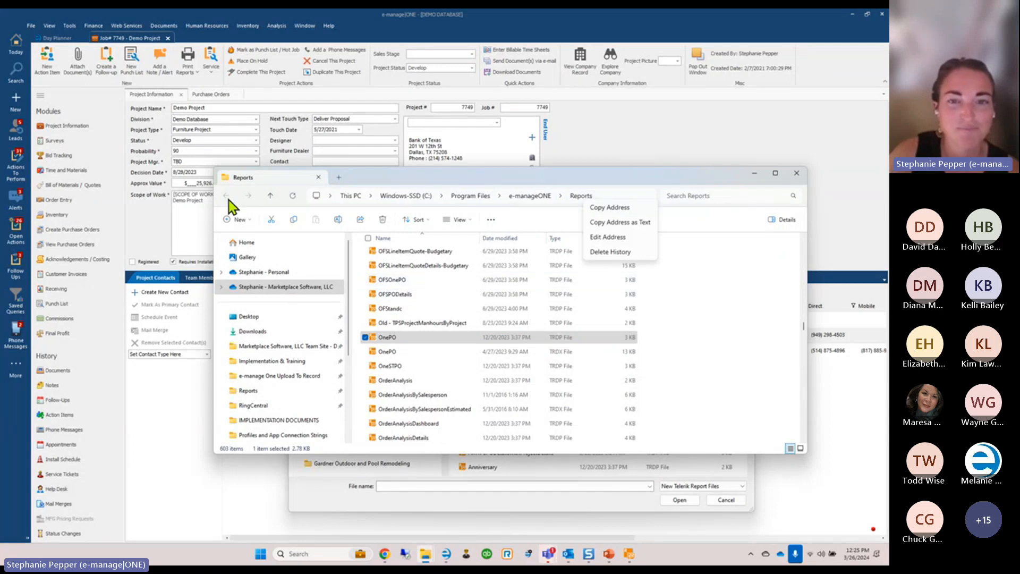
pyautogui.click(523, 196)
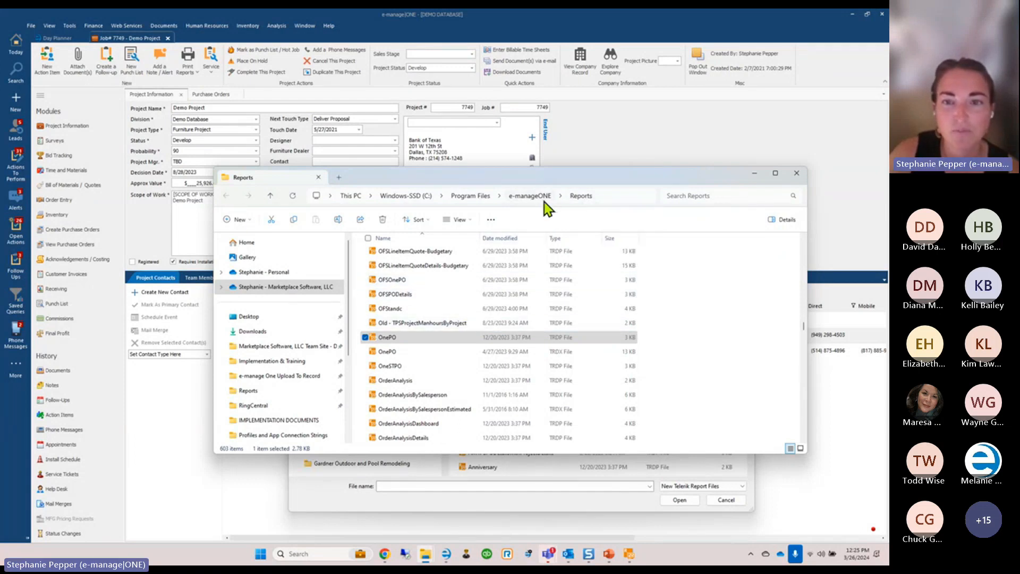
pyautogui.click(543, 202)
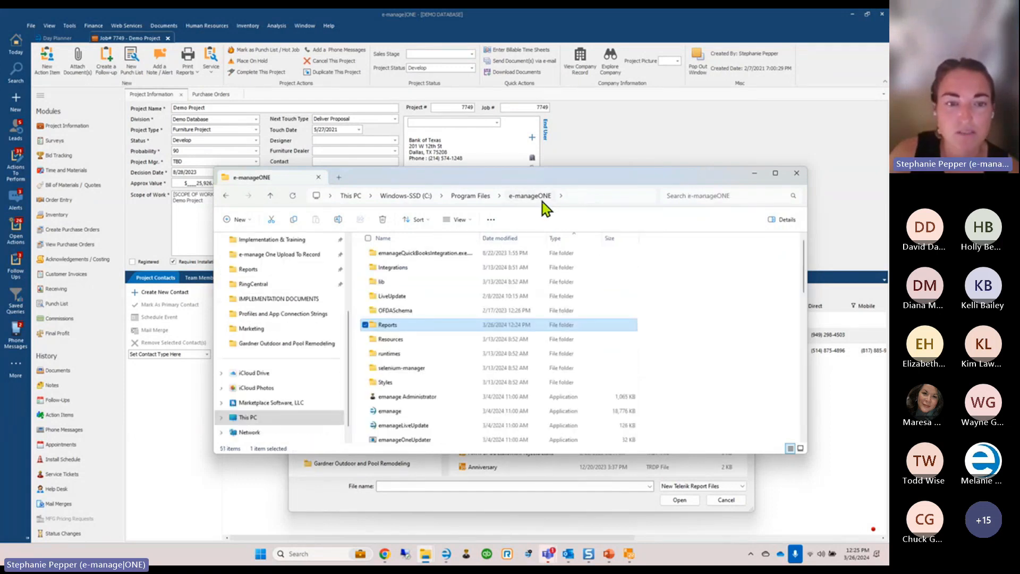
pyautogui.moveTo(384, 327)
pyautogui.mouseDown()
pyautogui.moveTo(313, 378)
pyautogui.moveTo(279, 270)
pyautogui.moveTo(380, 346)
pyautogui.moveTo(389, 330)
pyautogui.mouseUp()
pyautogui.rightClick(388, 330)
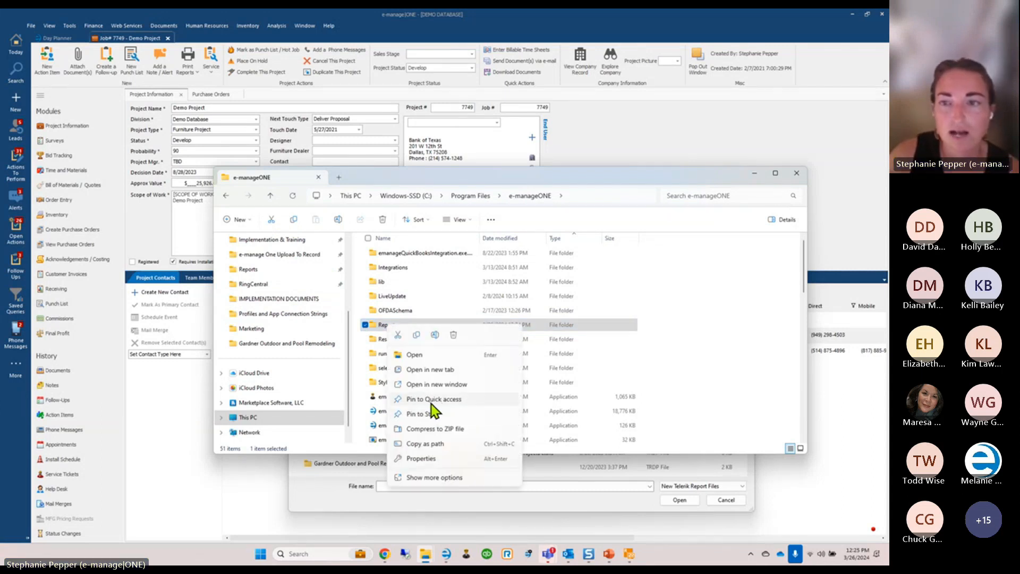
pyautogui.click(798, 175)
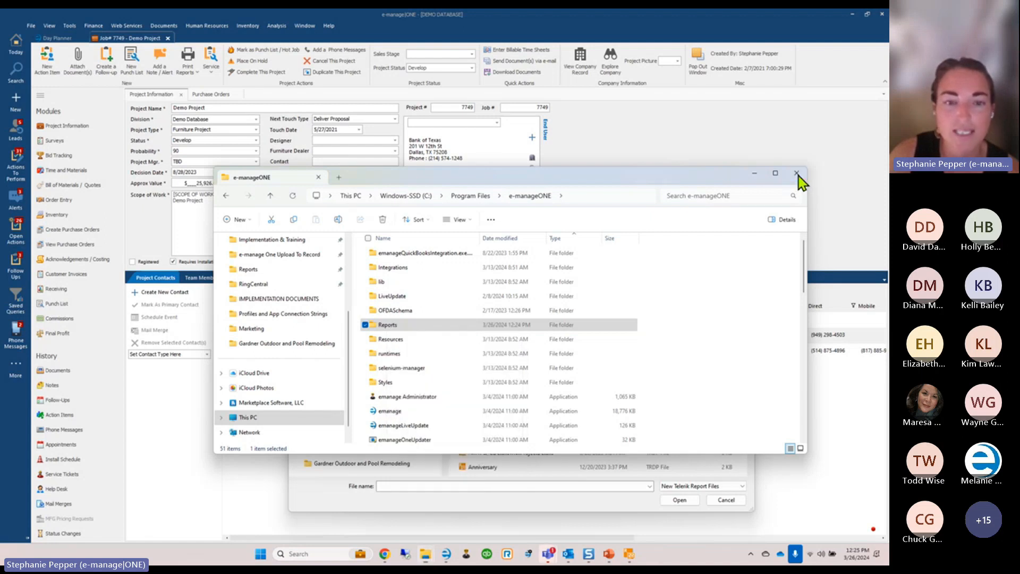
# Close File Explorer, cancel the file dialog, and reopen Add / Remove Custom Reports
pyautogui.click(799, 177)
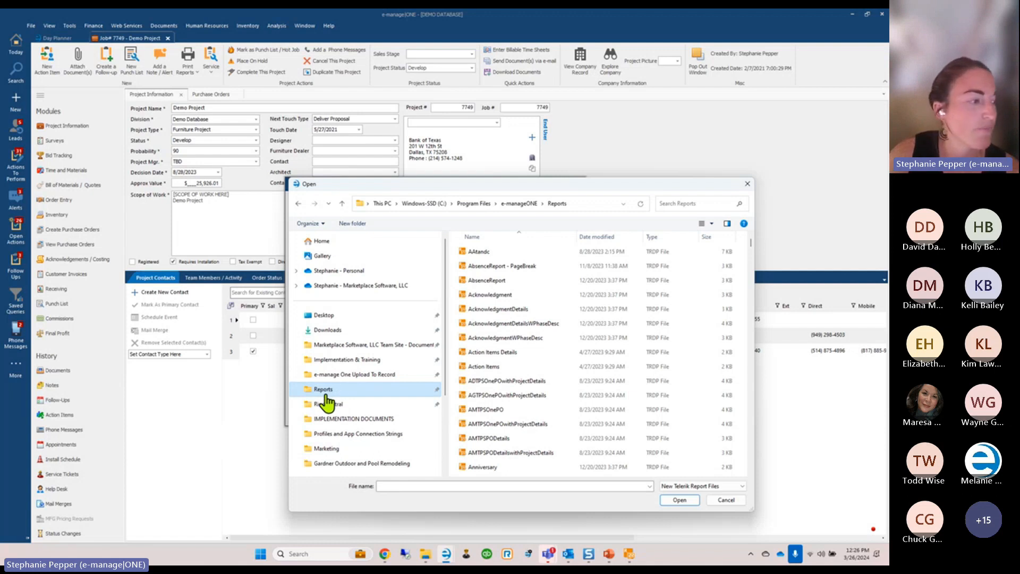
pyautogui.click(682, 501)
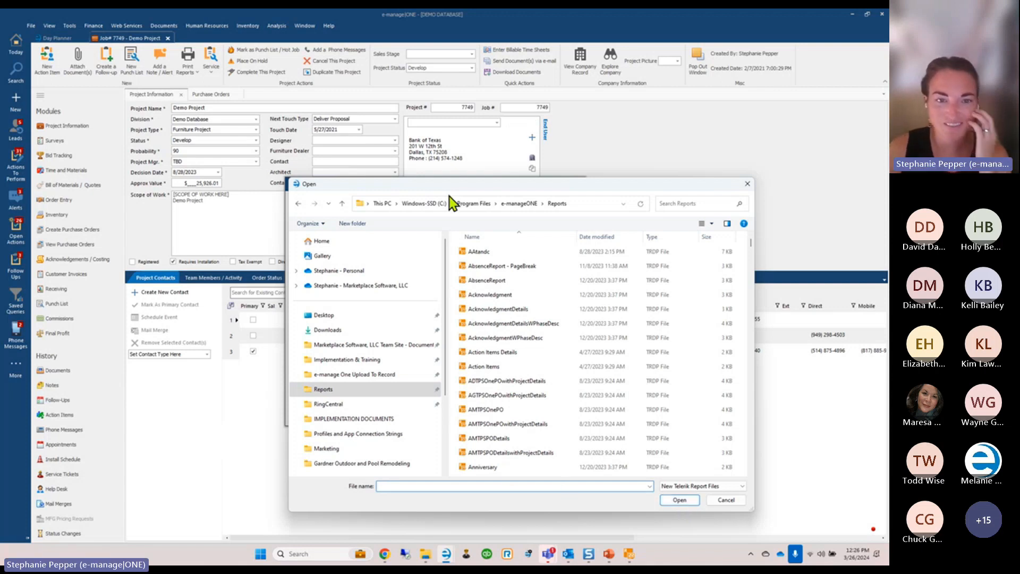
pyautogui.moveTo(441, 187)
pyautogui.mouseDown()
pyautogui.moveTo(611, 221)
pyautogui.moveTo(433, 192)
pyautogui.mouseUp()
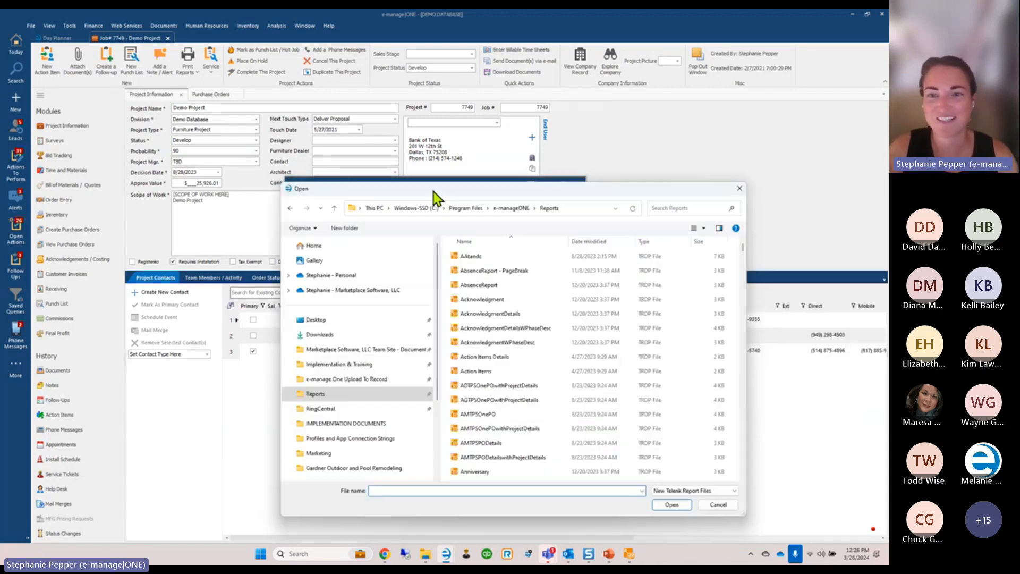
pyautogui.press('Escape')
pyautogui.click(69, 26)
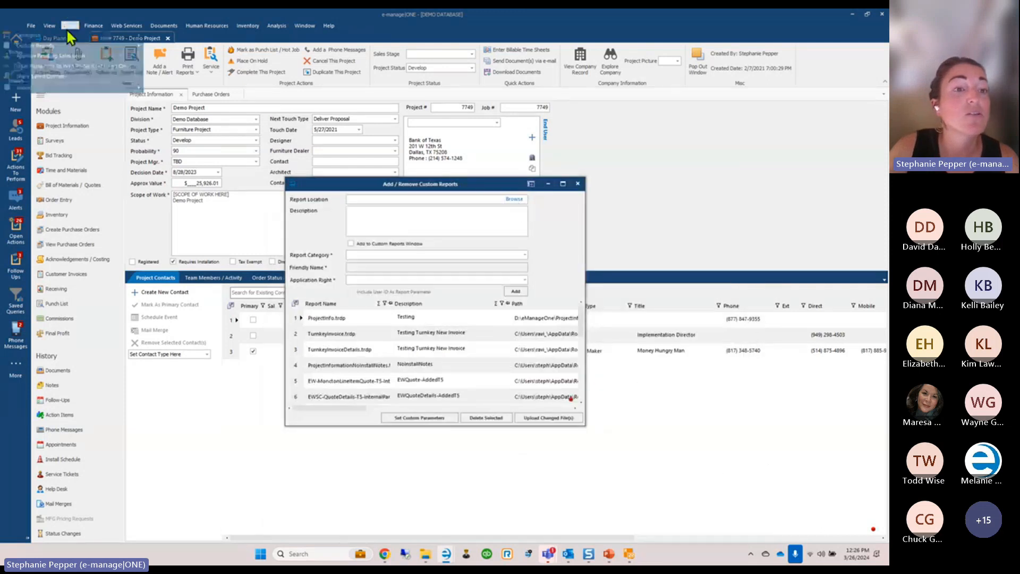
pyautogui.moveTo(66, 47)
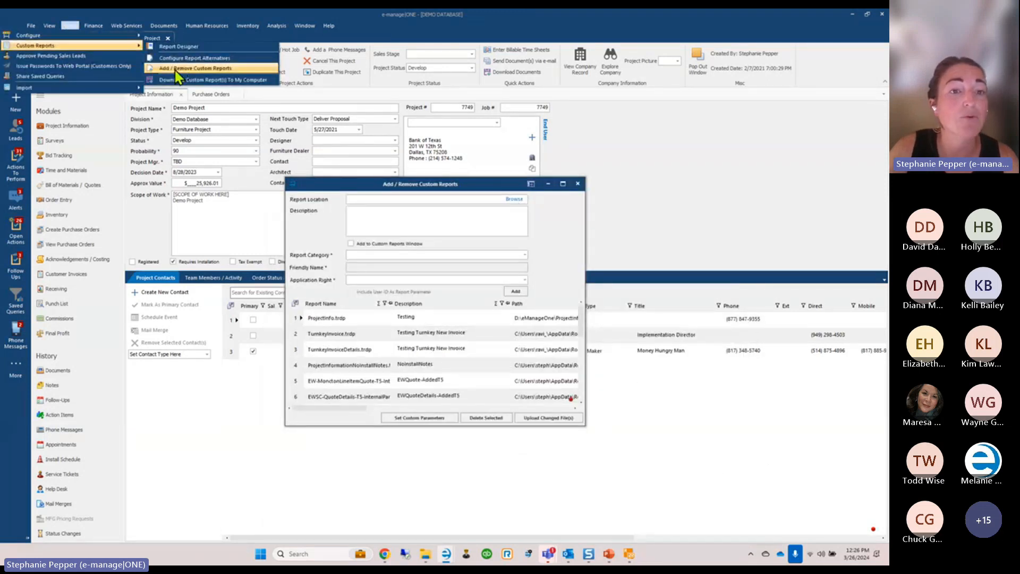
pyautogui.click(393, 206)
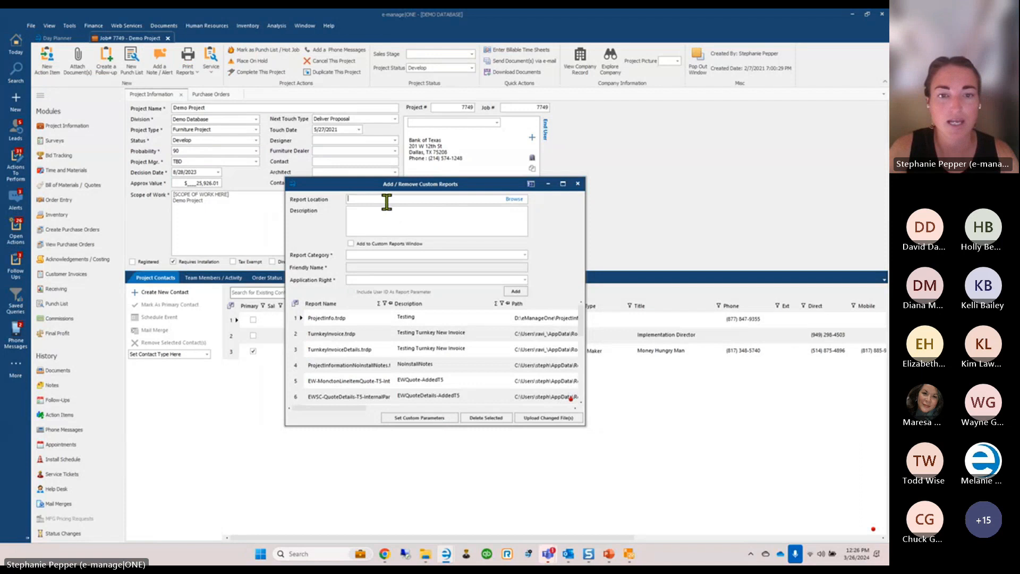
# Choose WEBINAROnePO.trdp from the Reports folder as the report to add
pyautogui.click(514, 201)
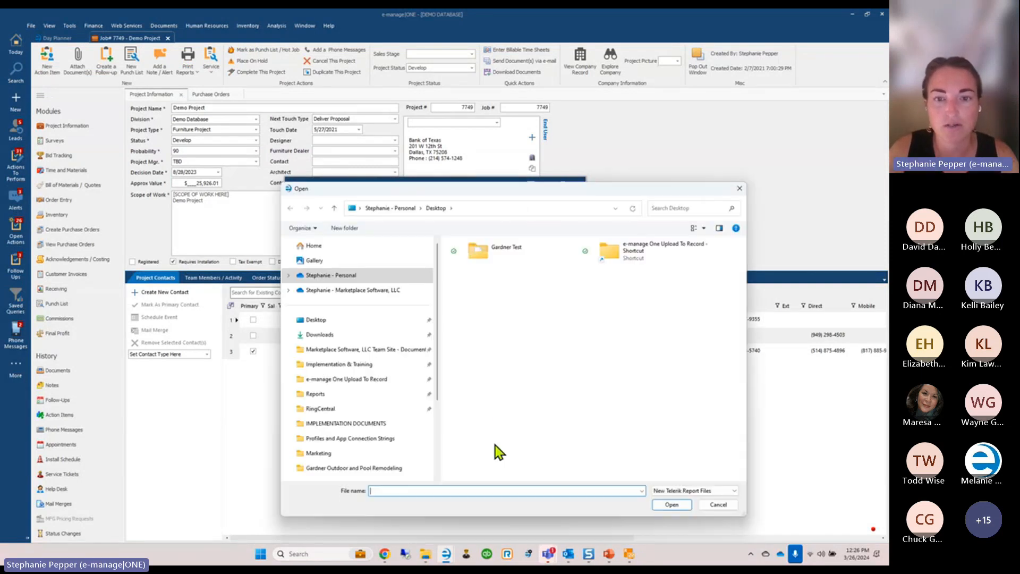
pyautogui.click(321, 397)
pyautogui.click(506, 418)
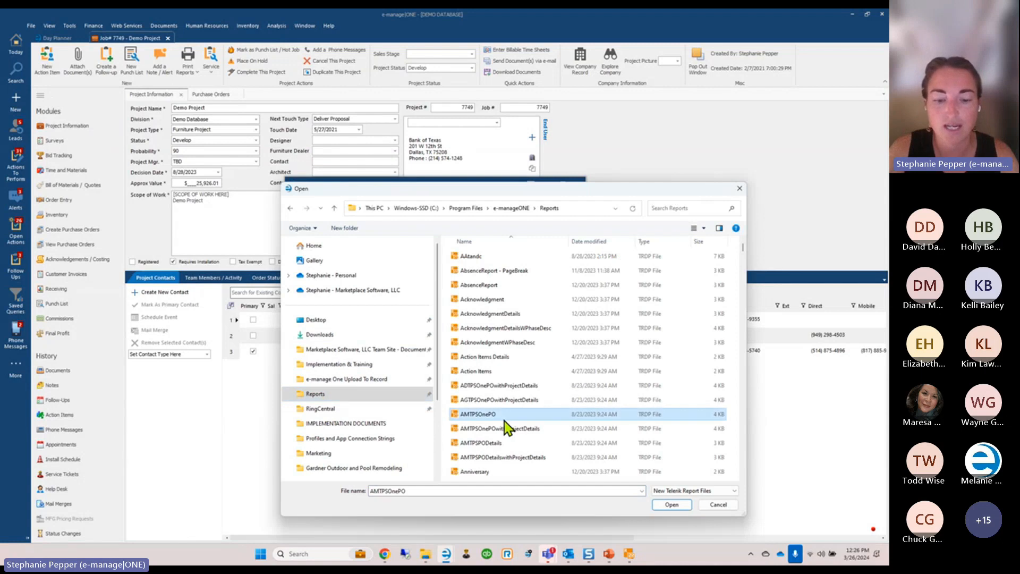
pyautogui.press('w')
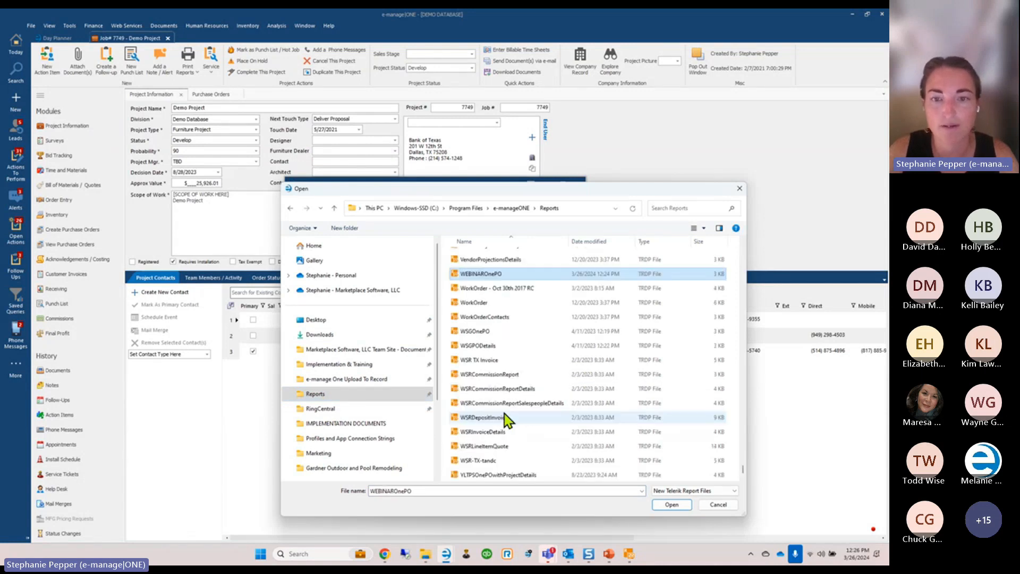
pyautogui.doubleClick(488, 275)
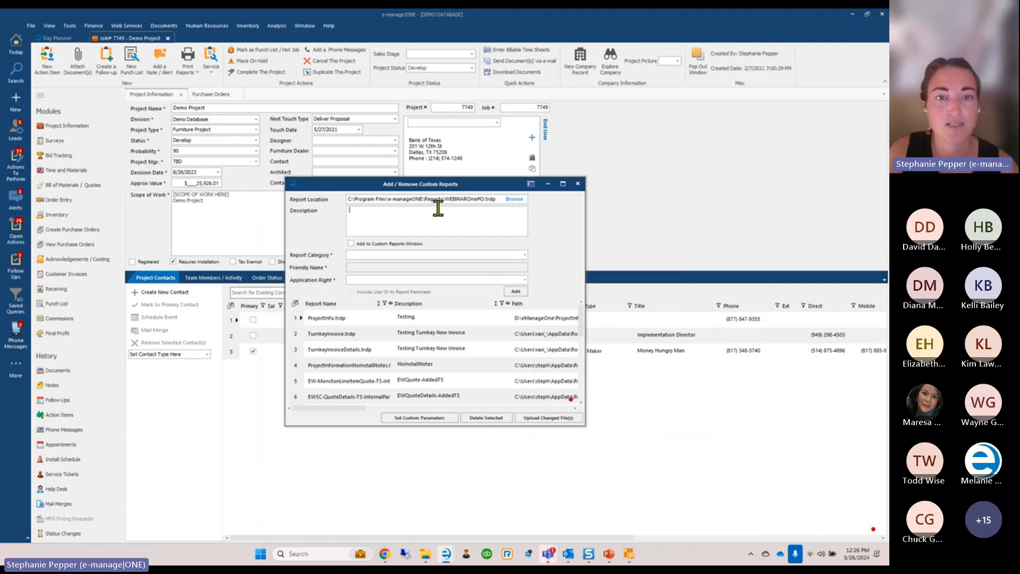
# Describe it as 'Webinar Test 1', add it to the custom reports, and close the window
pyautogui.write('Webianr T')
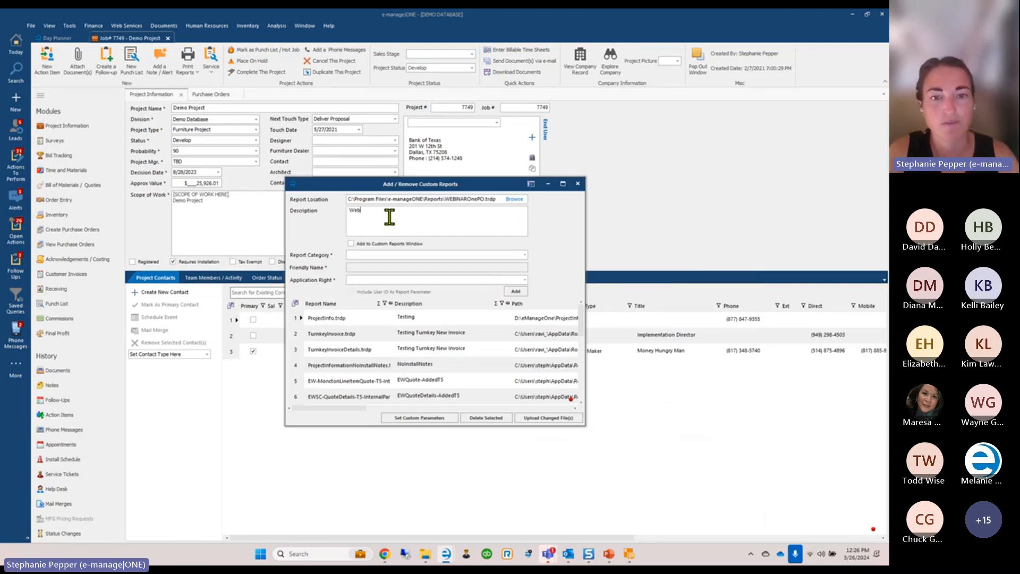
pyautogui.press('BackSpace')
pyautogui.press('BackSpace')
pyautogui.press('BackSpace')
pyautogui.press('BackSpace')
pyautogui.press('BackSpace')
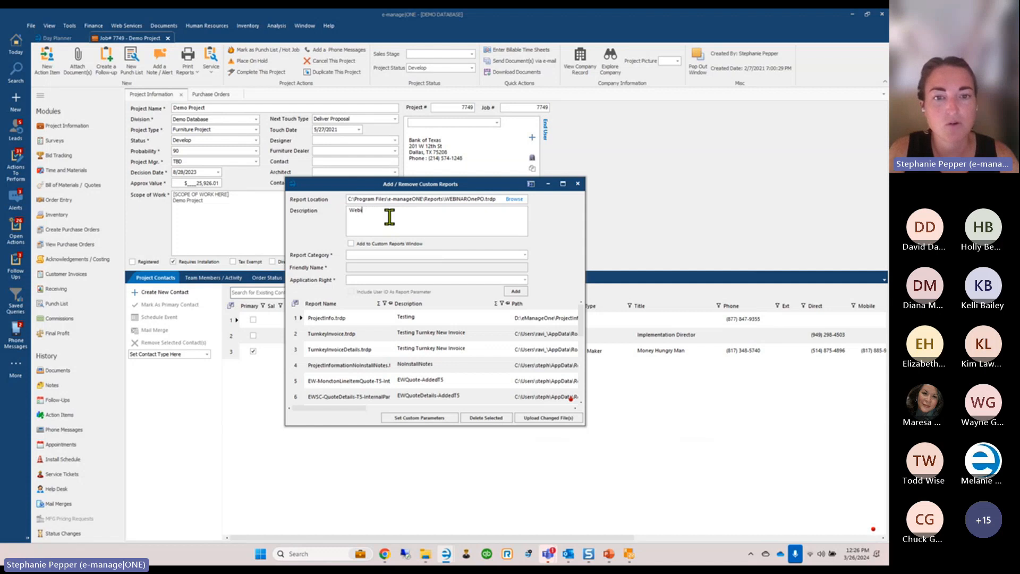
pyautogui.write('nar')
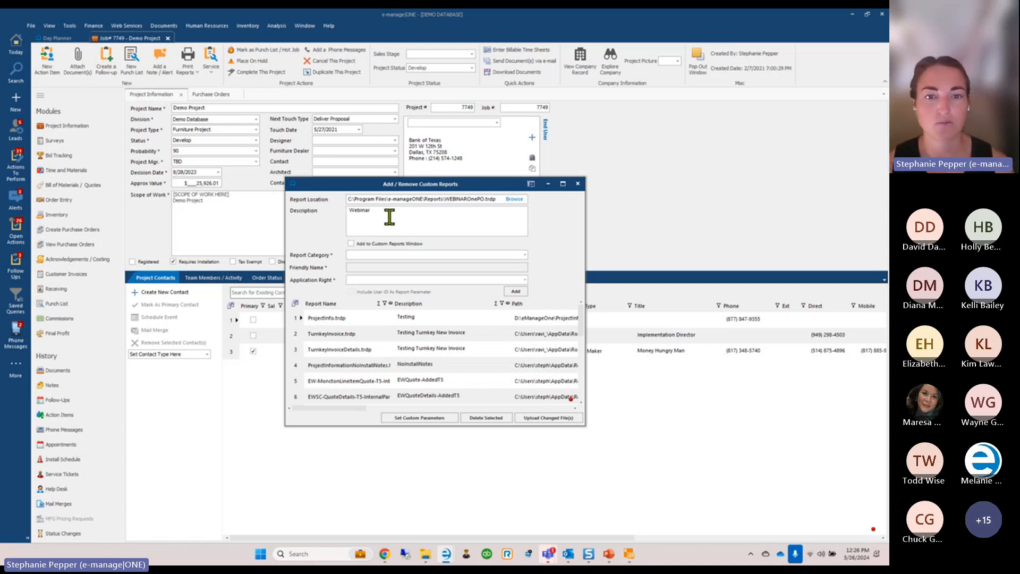
pyautogui.write('Test 1')
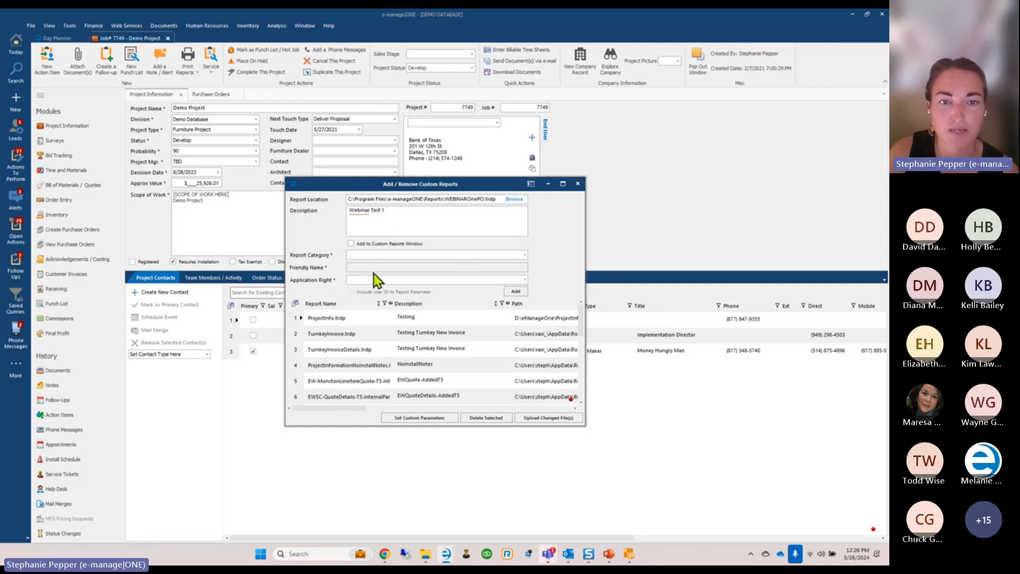
pyautogui.click(516, 293)
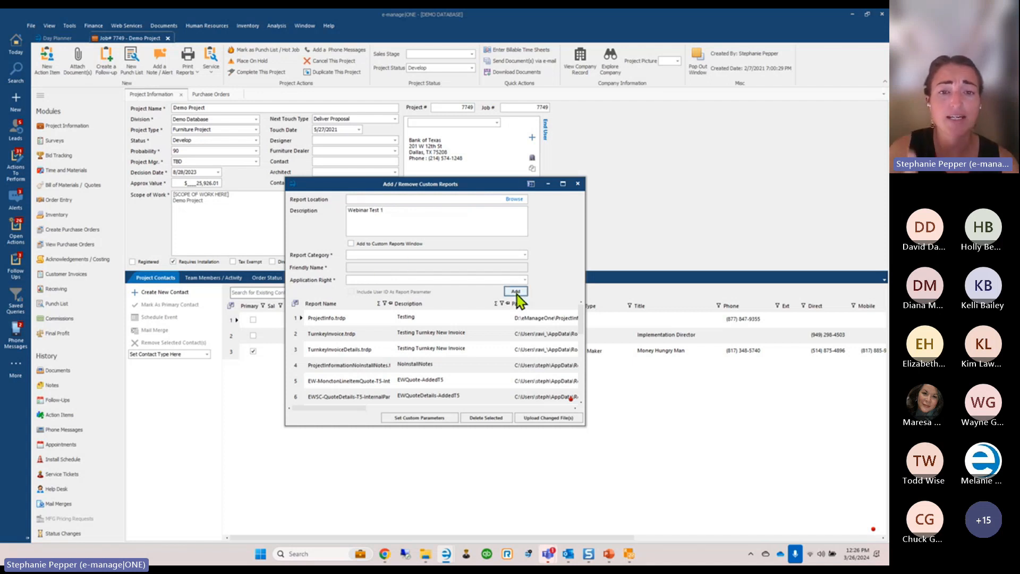
pyautogui.click(582, 187)
# Check the Reports folder in File Explorer, close it, and show job 7749's Purchase Orders
pyautogui.click(425, 553)
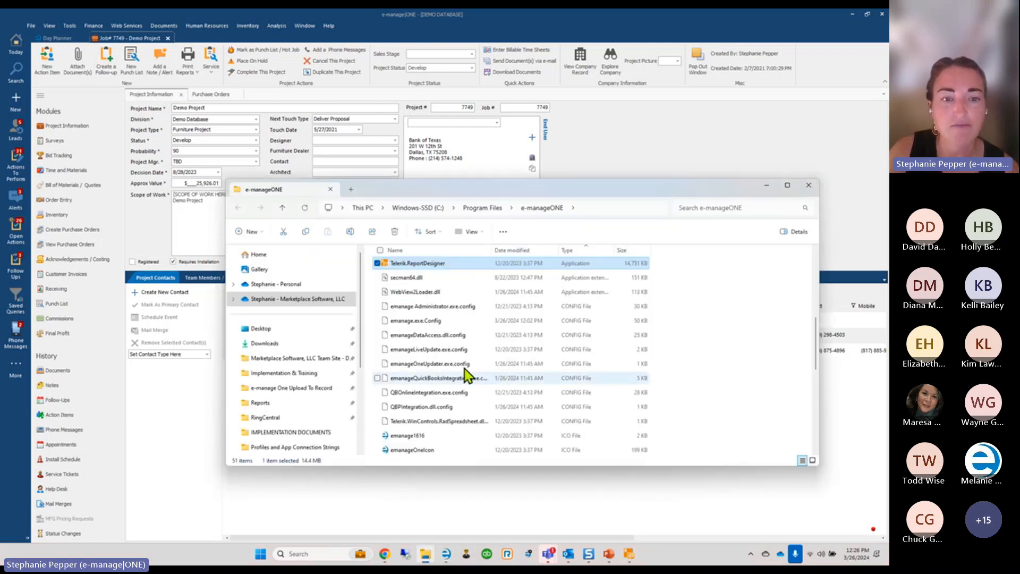
pyautogui.click(268, 405)
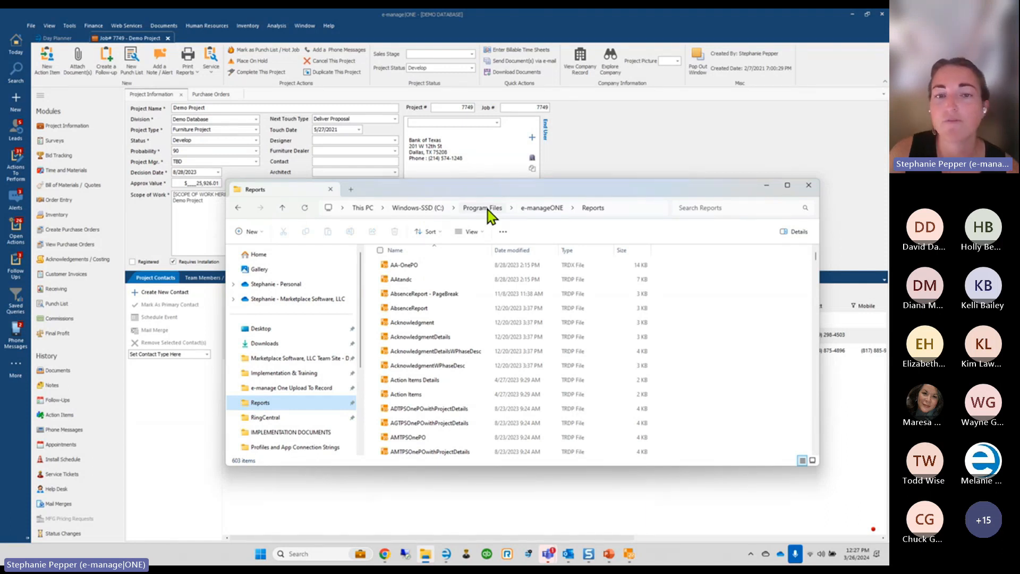
pyautogui.click(808, 186)
pyautogui.click(210, 94)
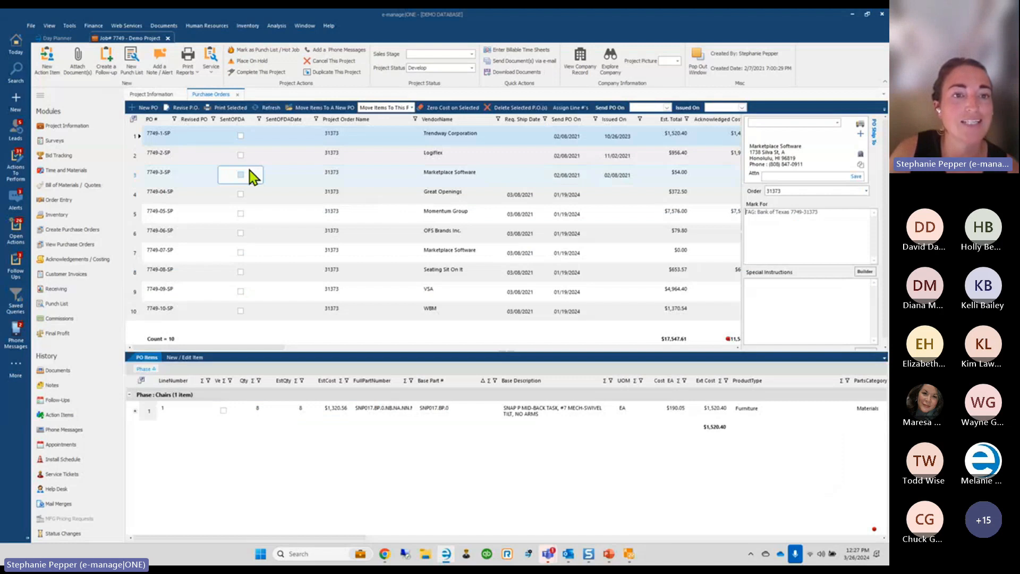
# Verify WEBINAROnePO.trdp's path in row 10 of Add / Remove Custom Reports, then reopen Custom Reports
pyautogui.click(70, 25)
pyautogui.moveTo(38, 46)
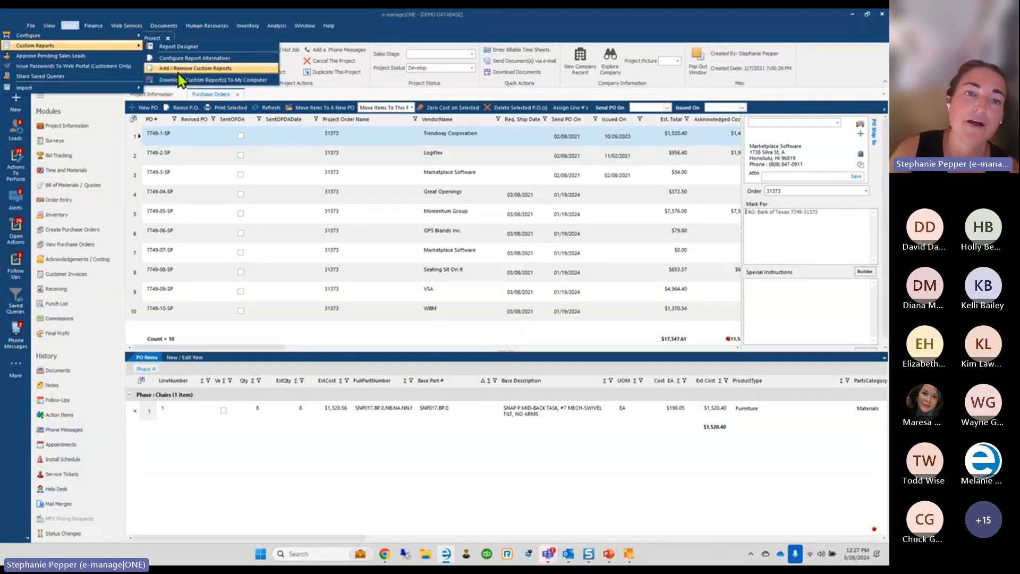
pyautogui.click(178, 73)
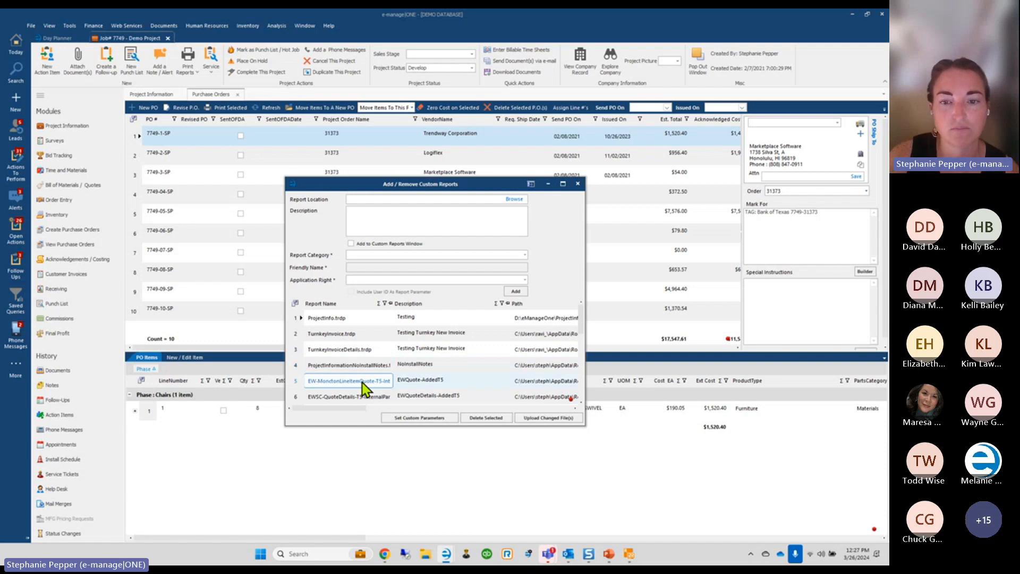
pyautogui.moveTo(346, 407); pyautogui.dragTo(379, 407)
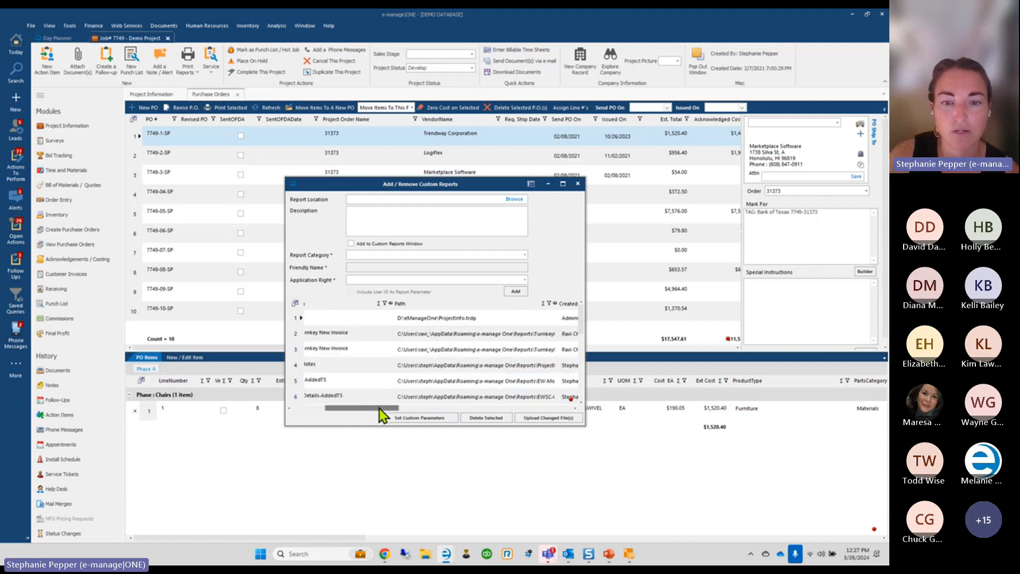
pyautogui.scroll(-3, 448, 382)
pyautogui.click(422, 319)
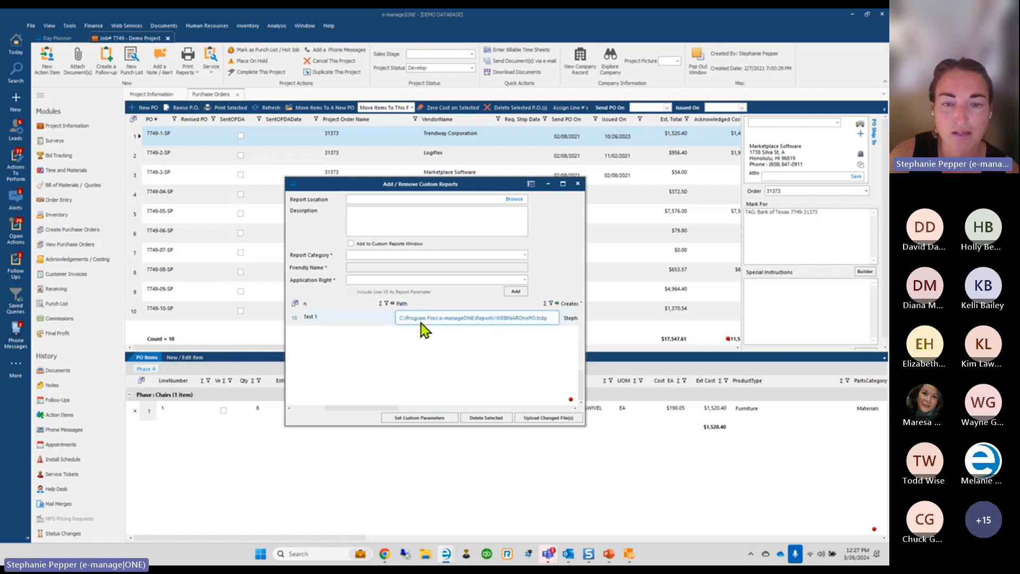
pyautogui.moveTo(383, 408); pyautogui.dragTo(312, 412)
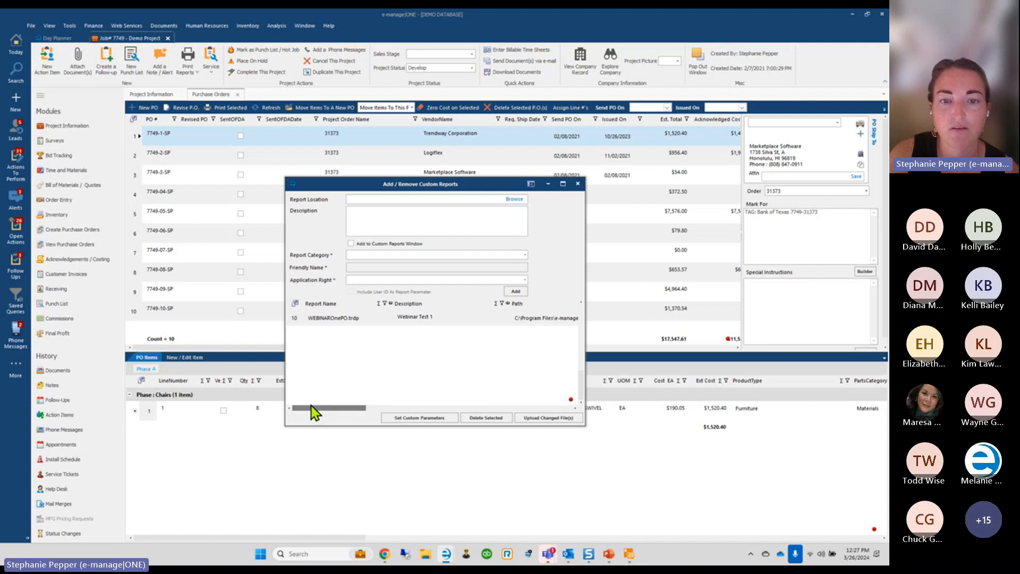
pyautogui.click(578, 184)
pyautogui.click(70, 26)
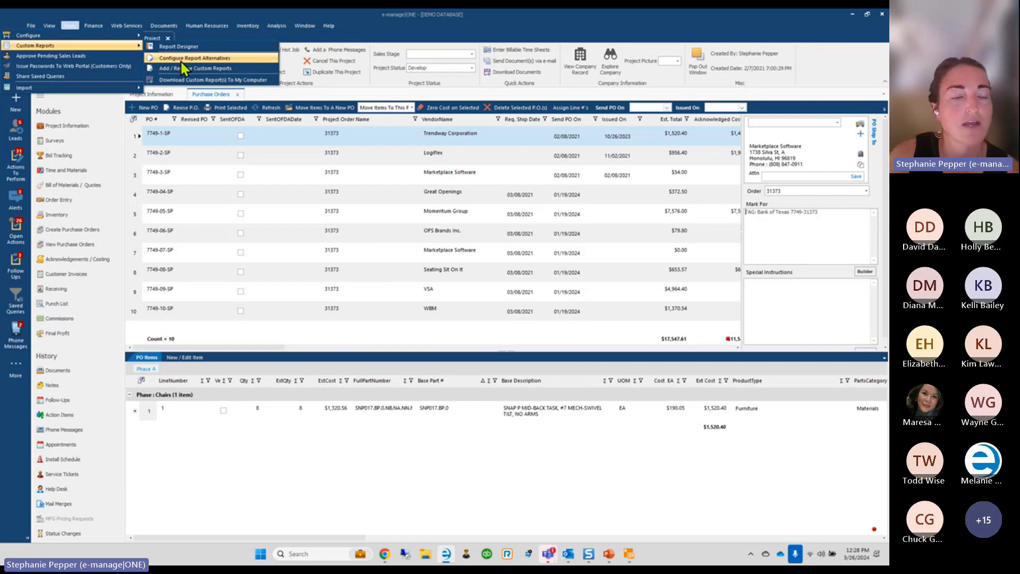
# In Configure Report Alternatives, pick OnePO.trdp as the original report
pyautogui.click(180, 58)
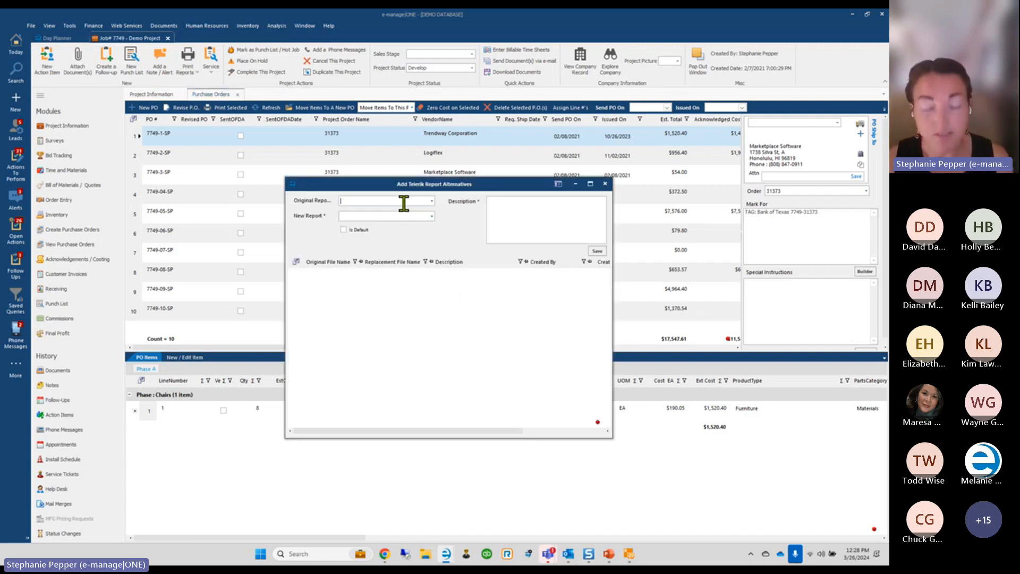
pyautogui.write('onepo')
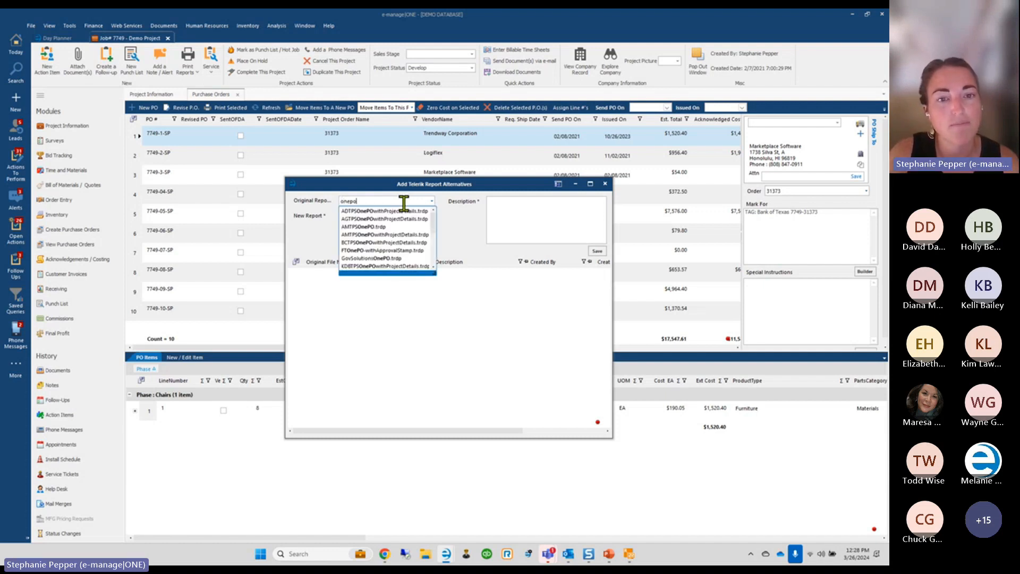
pyautogui.scroll(-2, 436, 225)
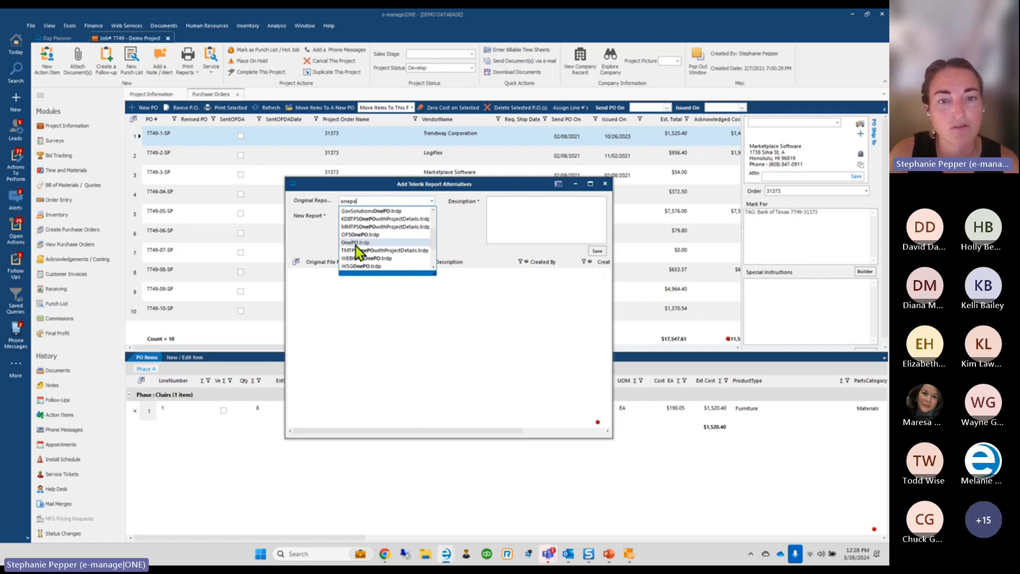
pyautogui.click(356, 243)
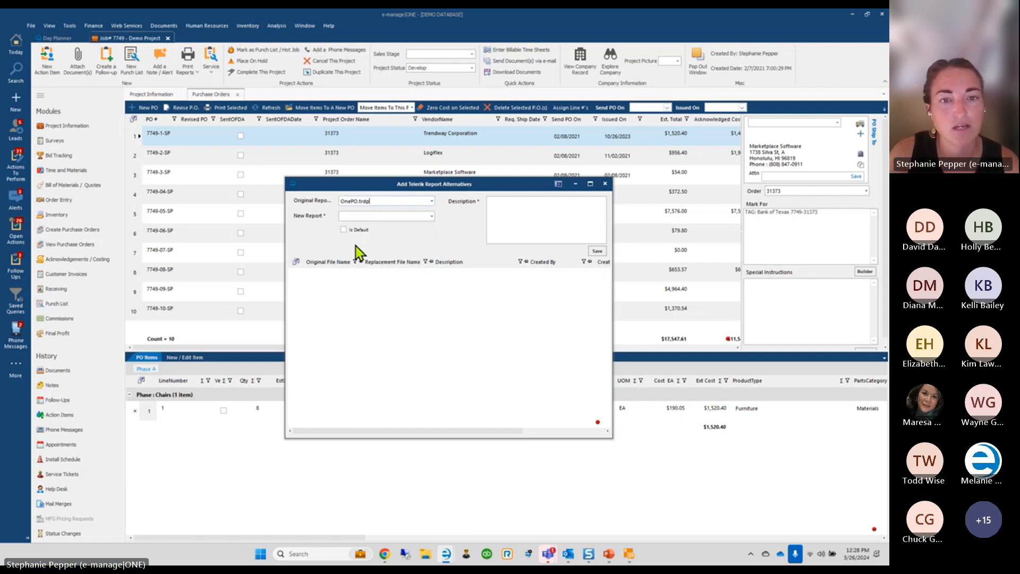
# Set WEBINAROnePO.trdp as the new report, describe it 'Webinar Test 1', and save
pyautogui.click(394, 215)
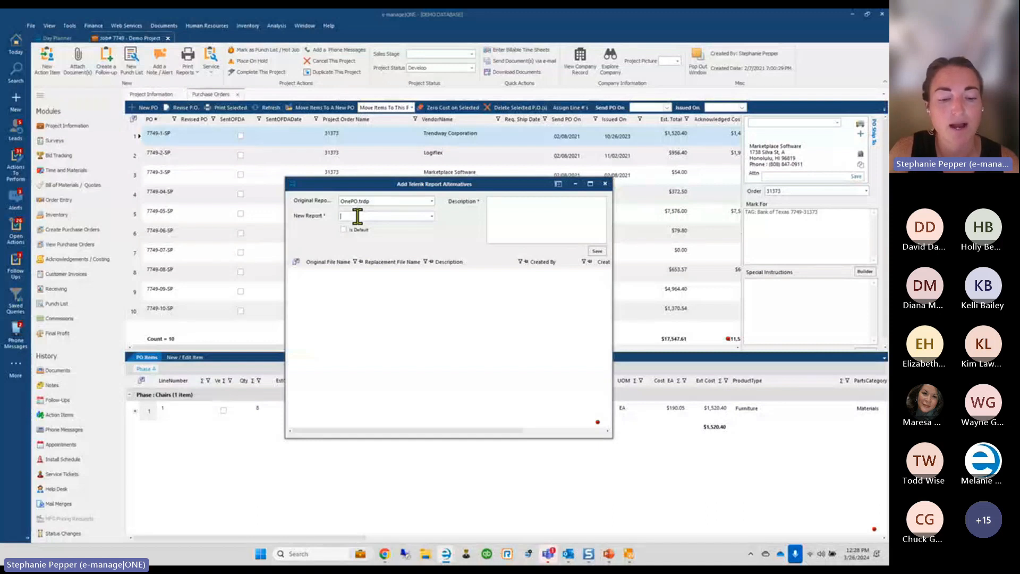
pyautogui.write('webin')
pyautogui.click(373, 228)
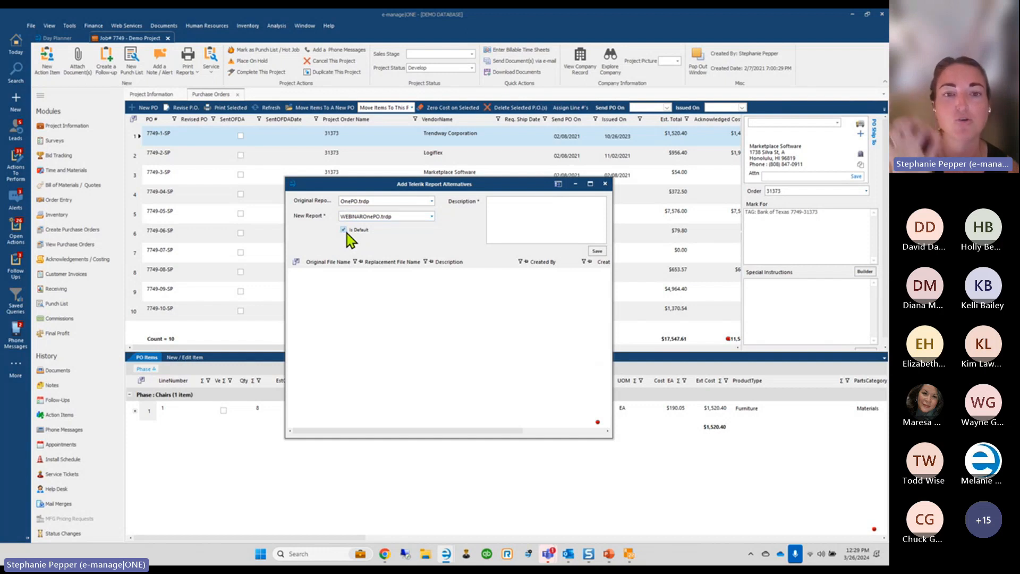
pyautogui.click(529, 225)
pyautogui.write('Webinar Test 1')
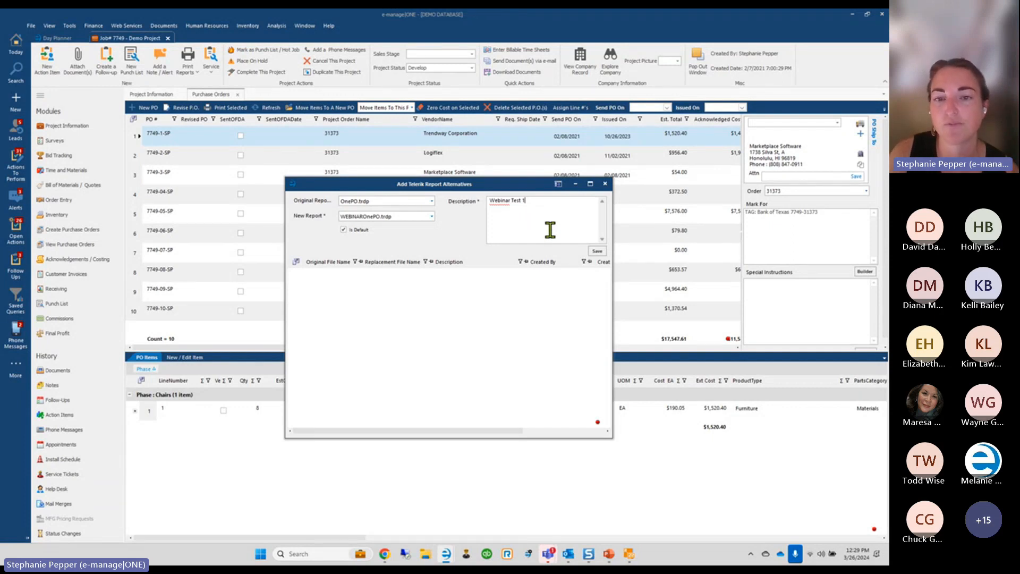
pyautogui.click(596, 251)
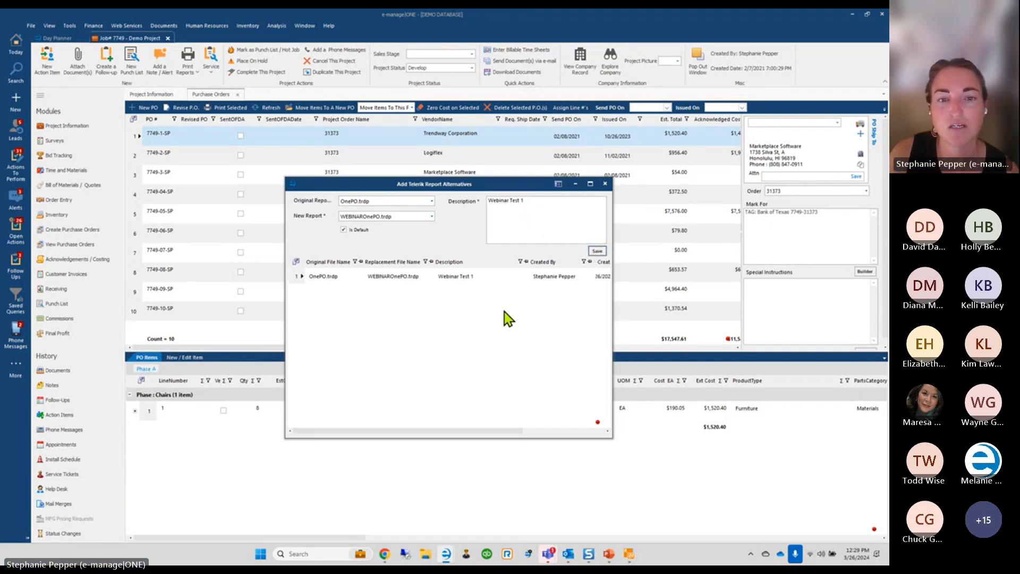
# Print PO 7749-1-SP, set its issued date, and continue with the Webinar Test 1 report
pyautogui.click(604, 184)
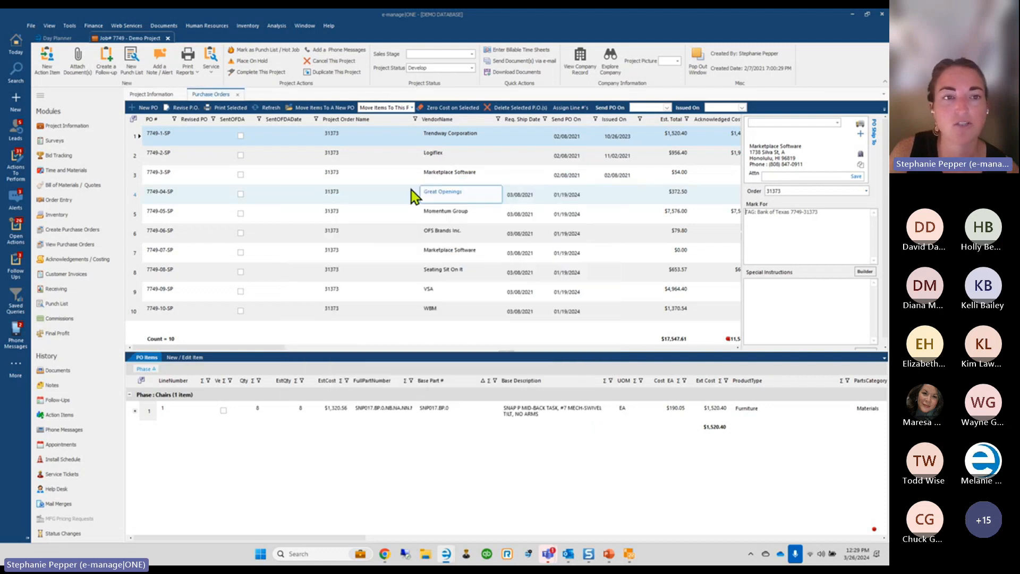
pyautogui.click(228, 107)
pyautogui.click(462, 311)
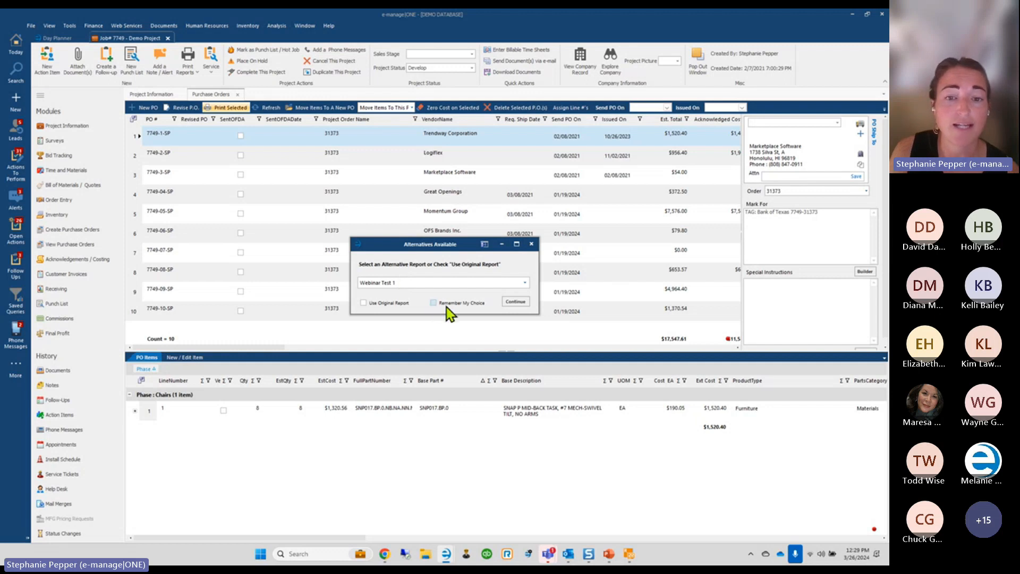
pyautogui.moveTo(417, 249); pyautogui.dragTo(418, 220)
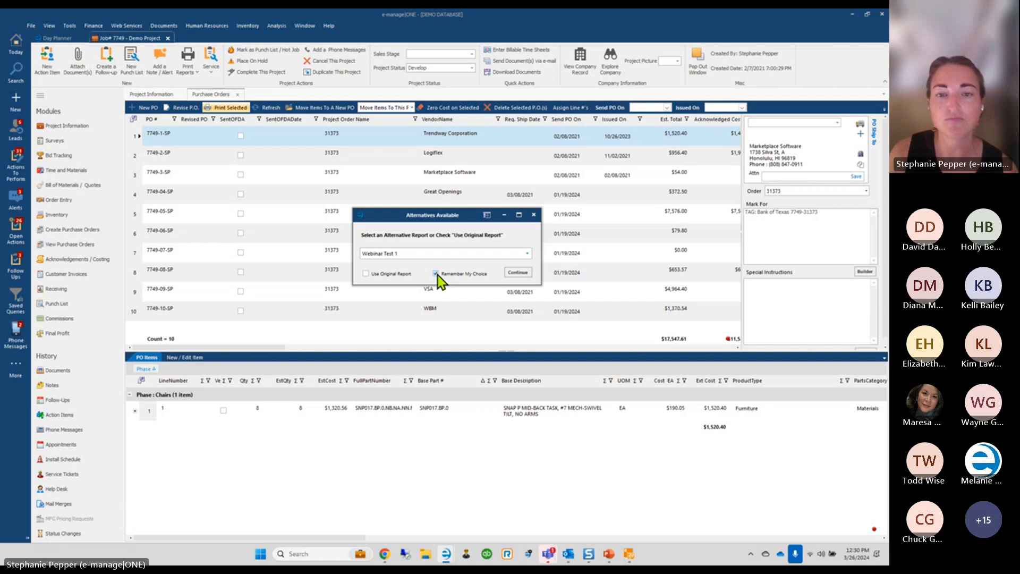
pyautogui.click(520, 274)
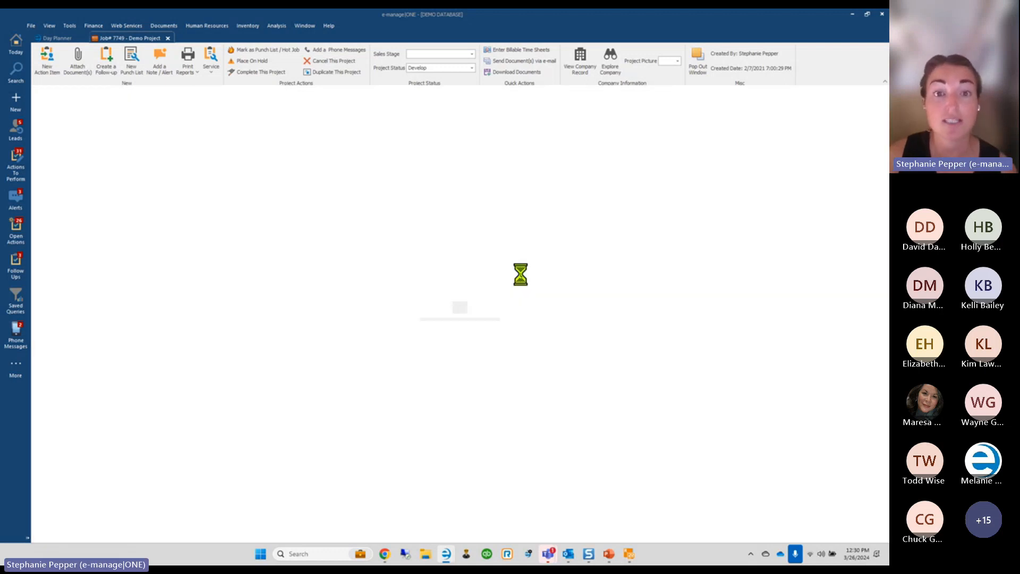
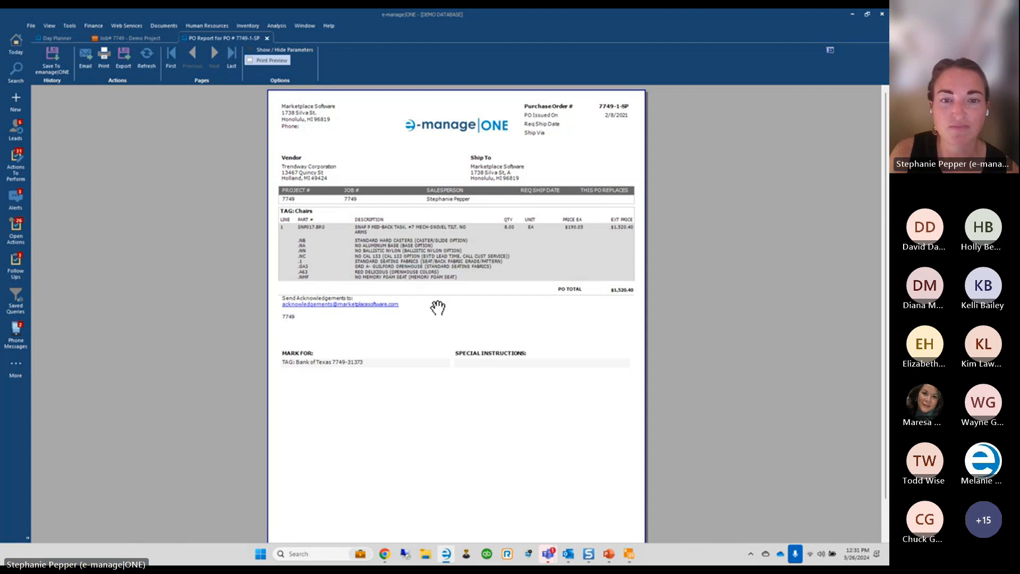
# Close the PO 7749-1-SP report preview and look through the Tools and File menus
pyautogui.click(267, 40)
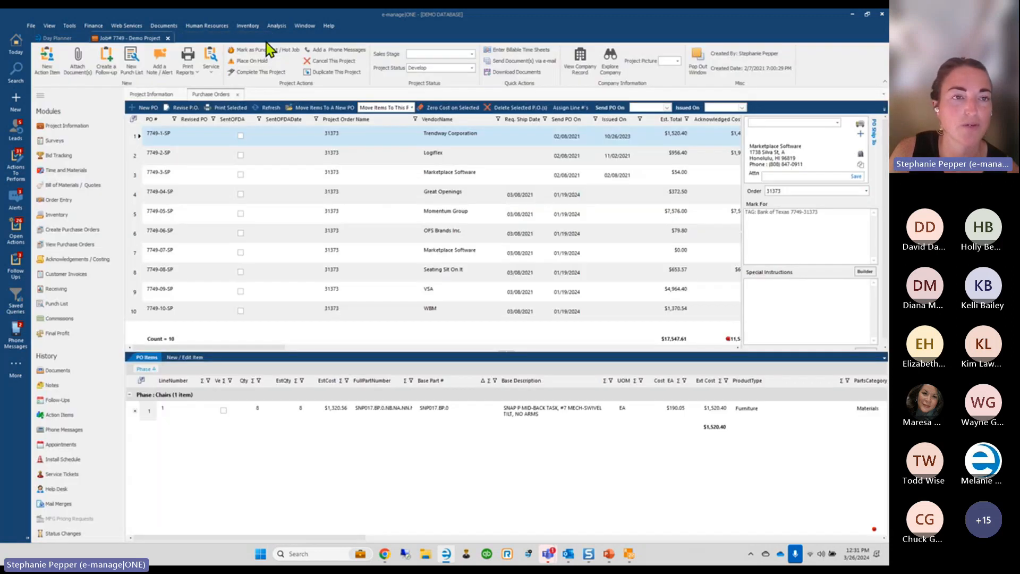
pyautogui.click(70, 26)
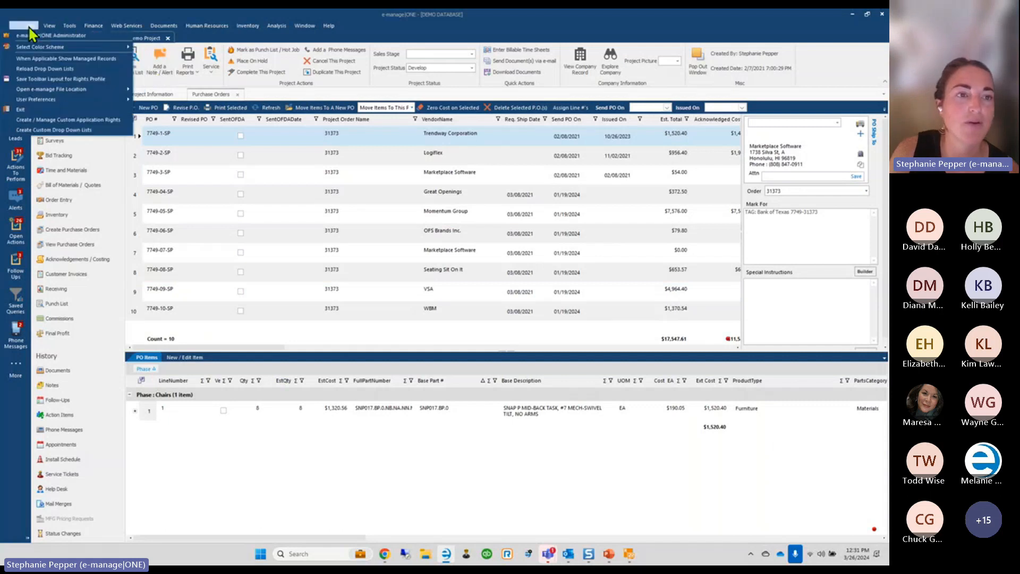
pyautogui.moveTo(43, 101)
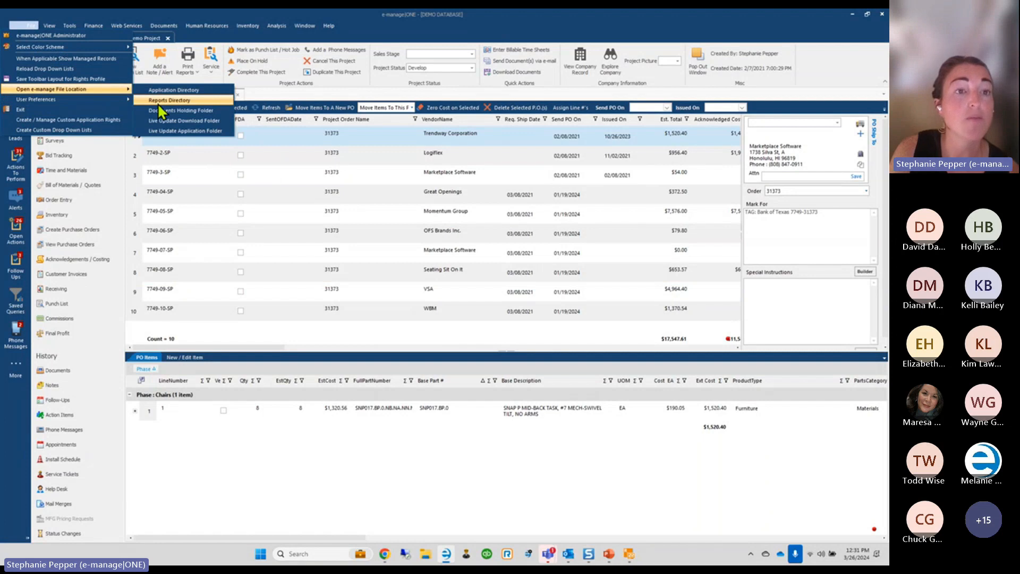
pyautogui.click(32, 25)
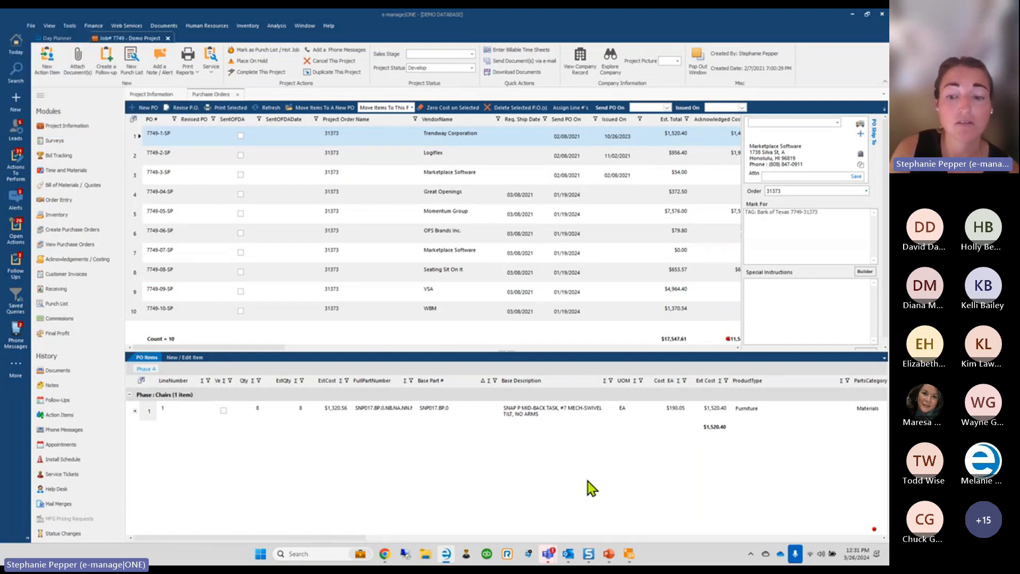
# Check Report Designer, return to e-manage|ONE, and browse then dismiss Tools > Custom Reports
pyautogui.click(628, 554)
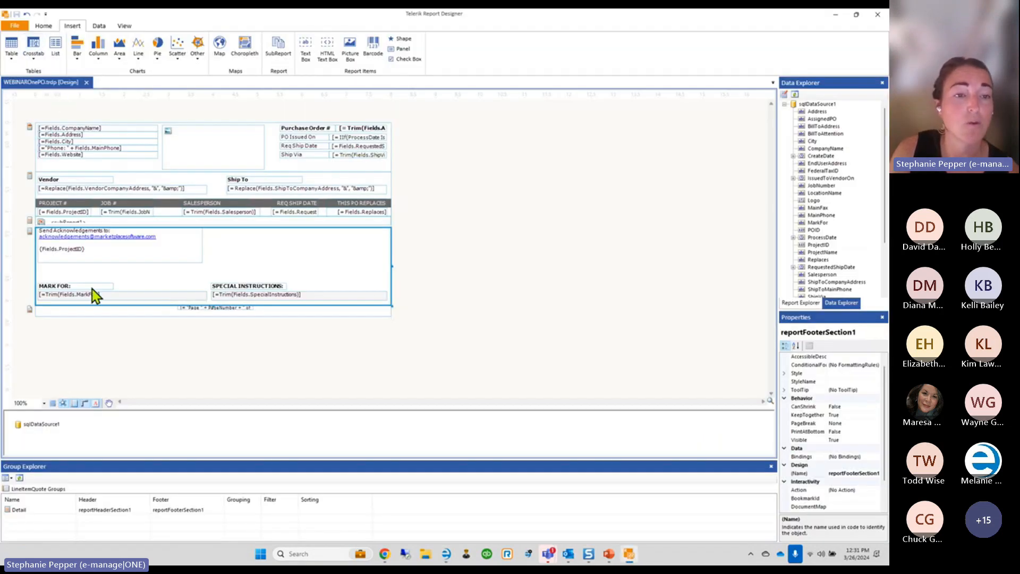
pyautogui.click(446, 554)
pyautogui.click(70, 25)
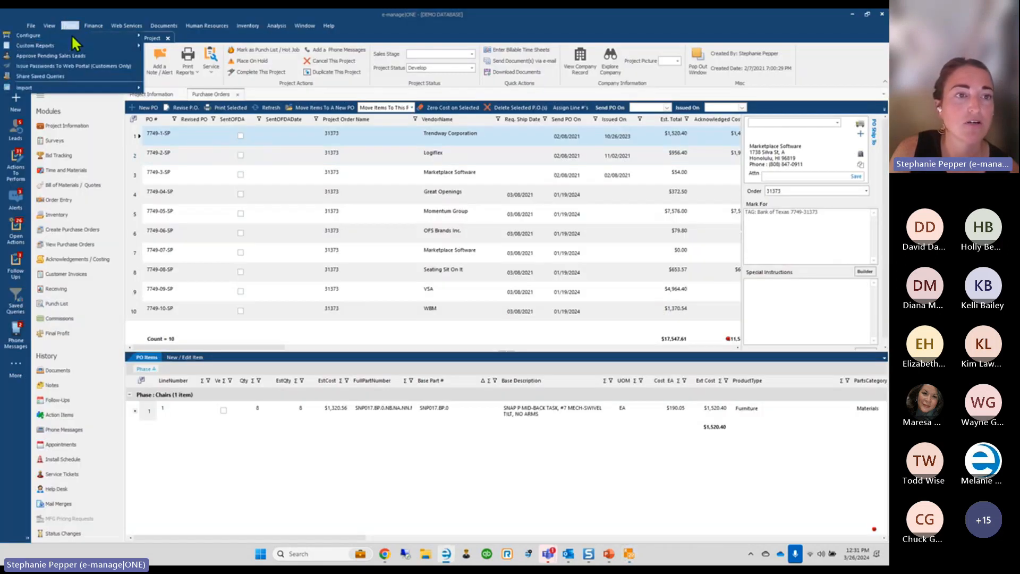
pyautogui.moveTo(69, 47)
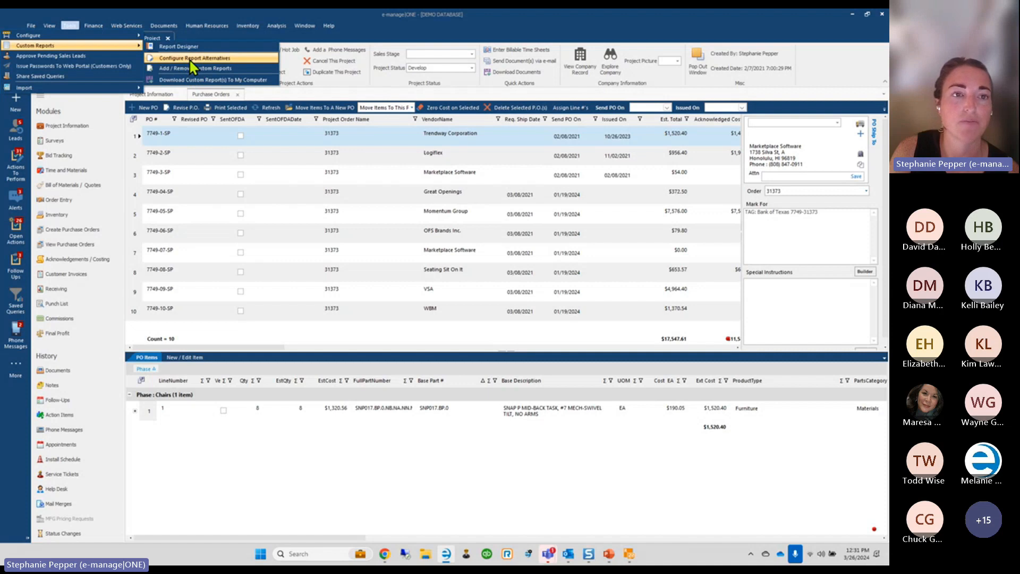
pyautogui.click(129, 154)
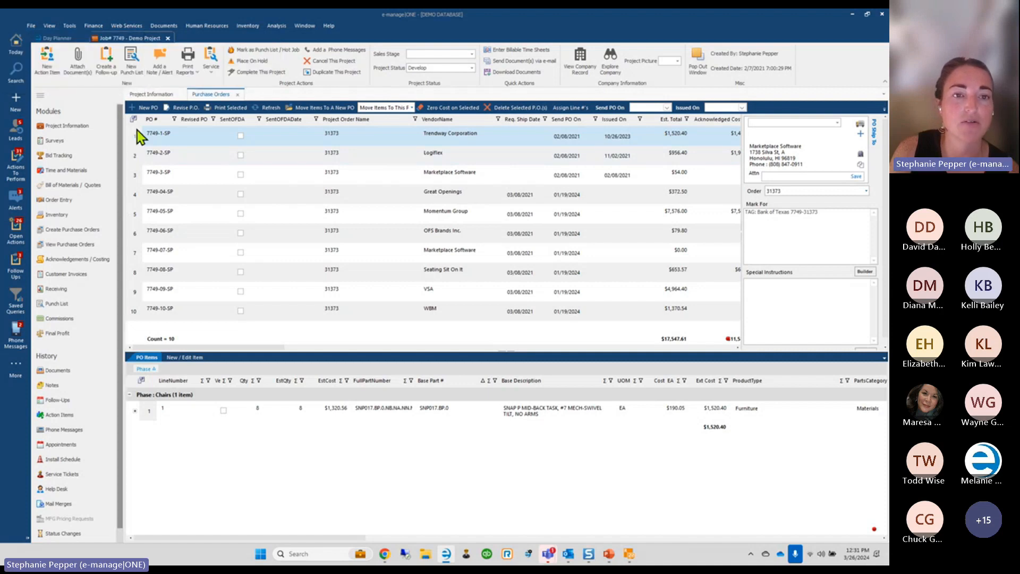
# Print PO 7749-1-SP with today as its issued date, then close the PO Report preview
pyautogui.click(230, 107)
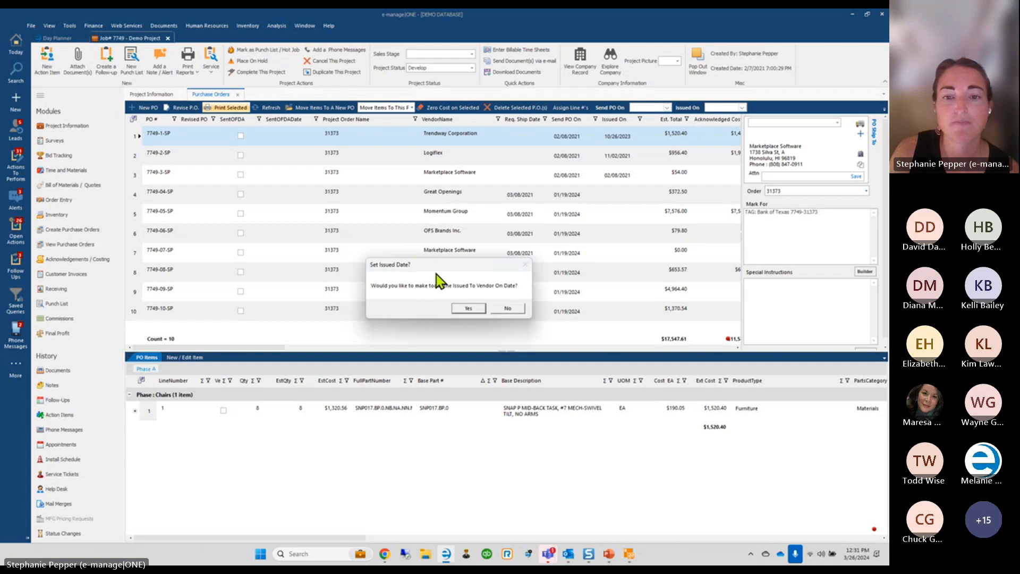
pyautogui.click(463, 310)
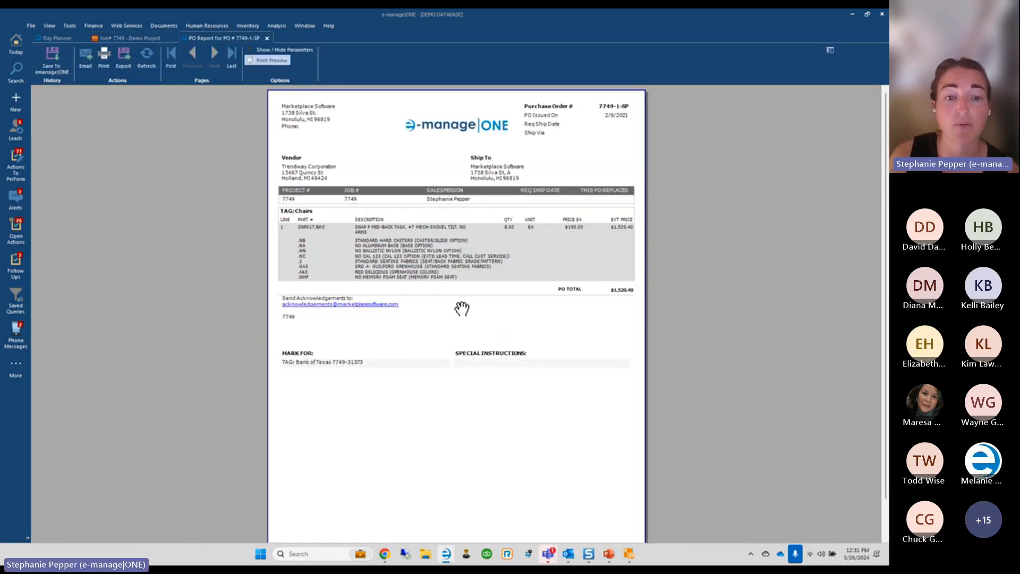
pyautogui.click(268, 40)
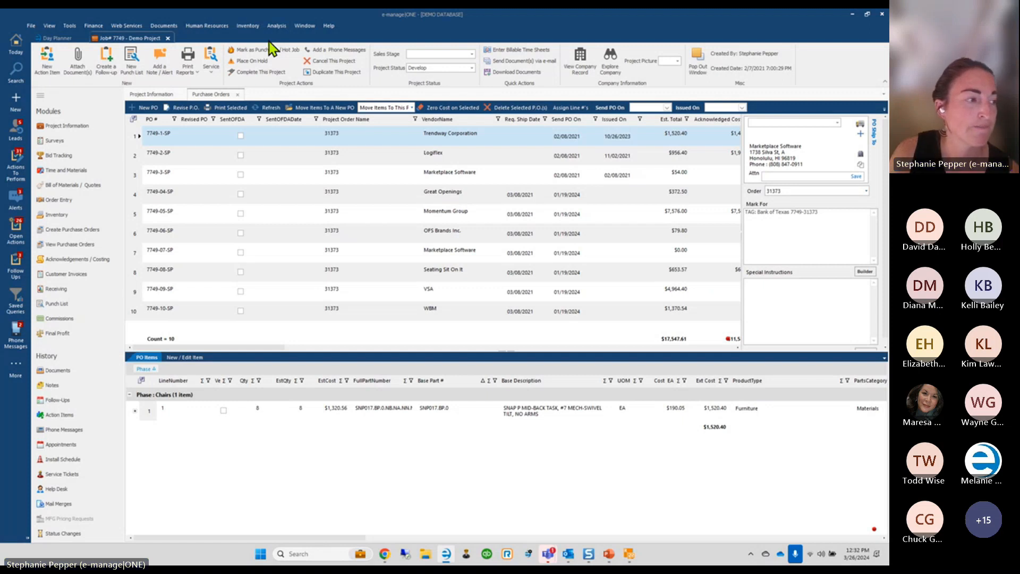
pyautogui.click(71, 28)
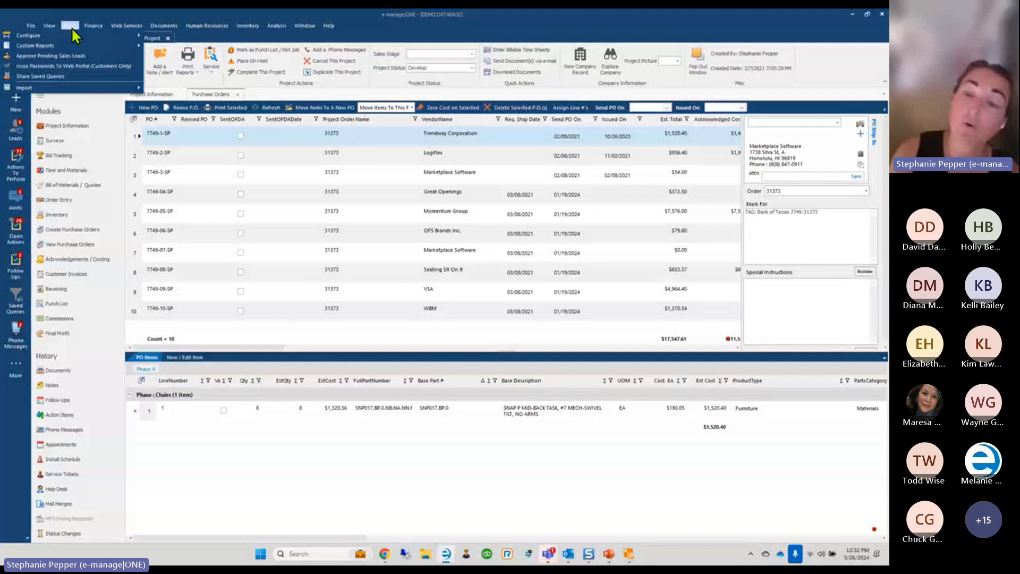
# In User Settings' Remembered Report Settings, delete the OnePO.trdx entry and close the dialog
pyautogui.moveTo(103, 36)
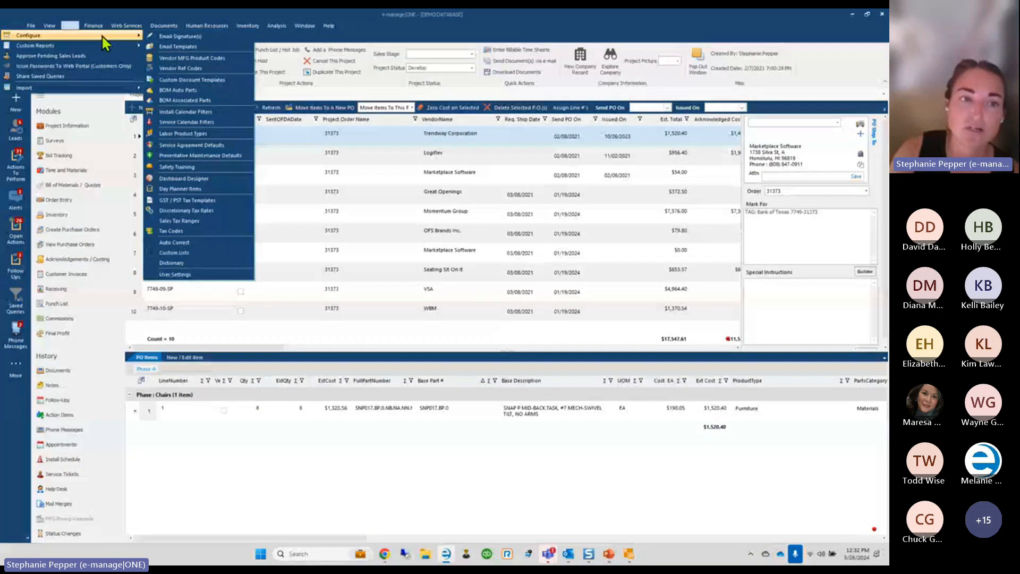
pyautogui.click(178, 276)
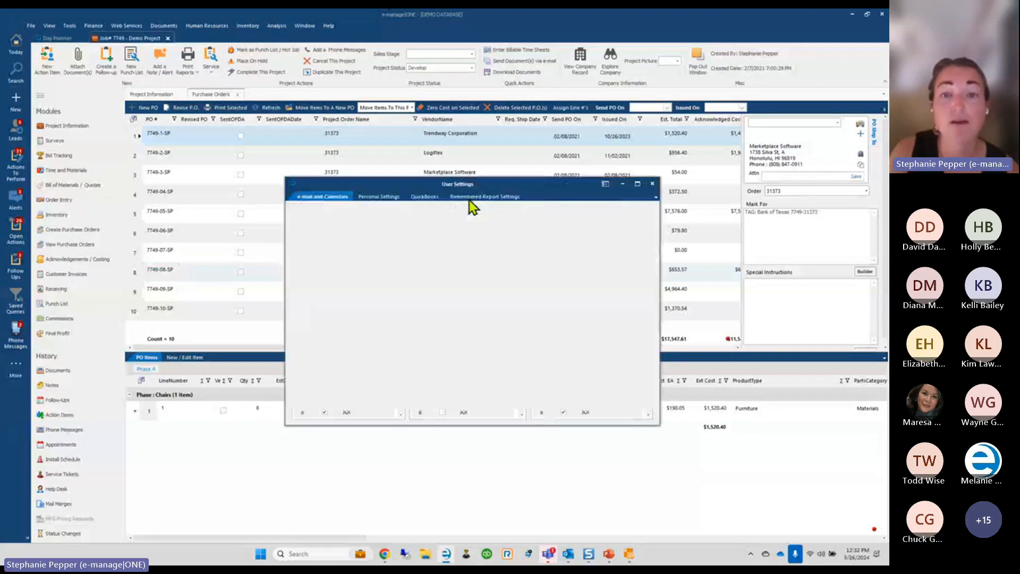
pyautogui.click(470, 199)
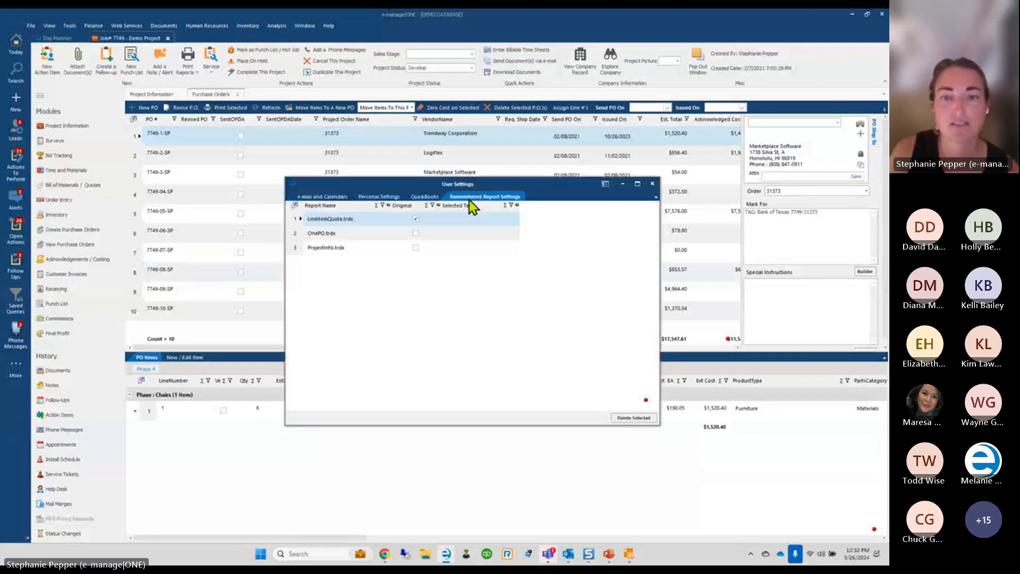
pyautogui.click(467, 233)
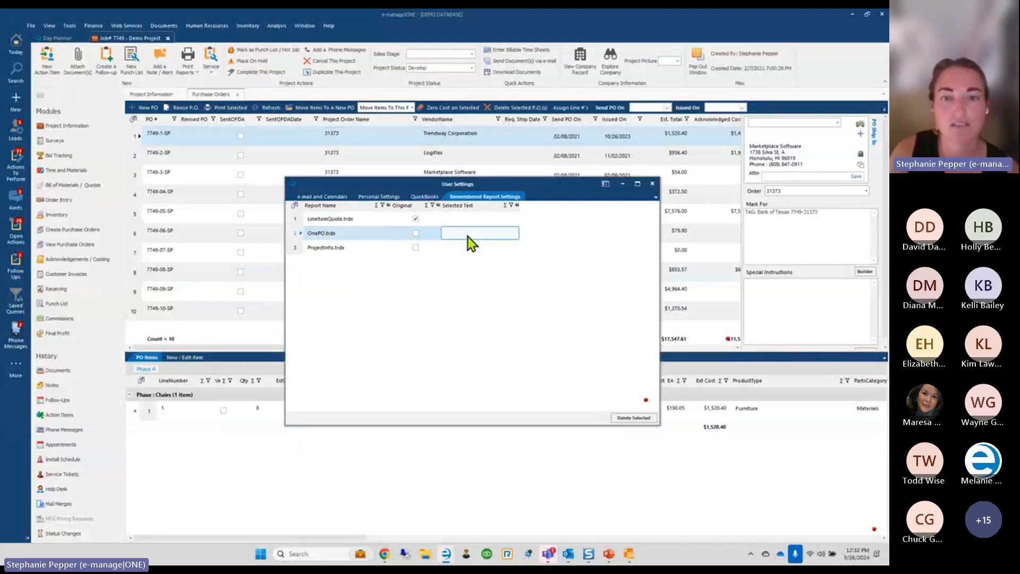
pyautogui.click(429, 234)
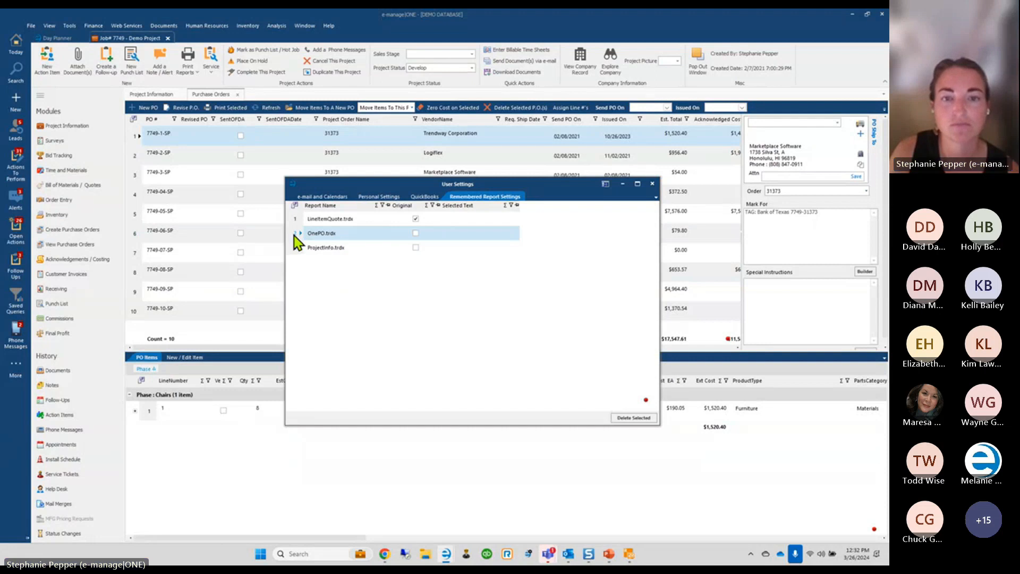
pyautogui.click(630, 418)
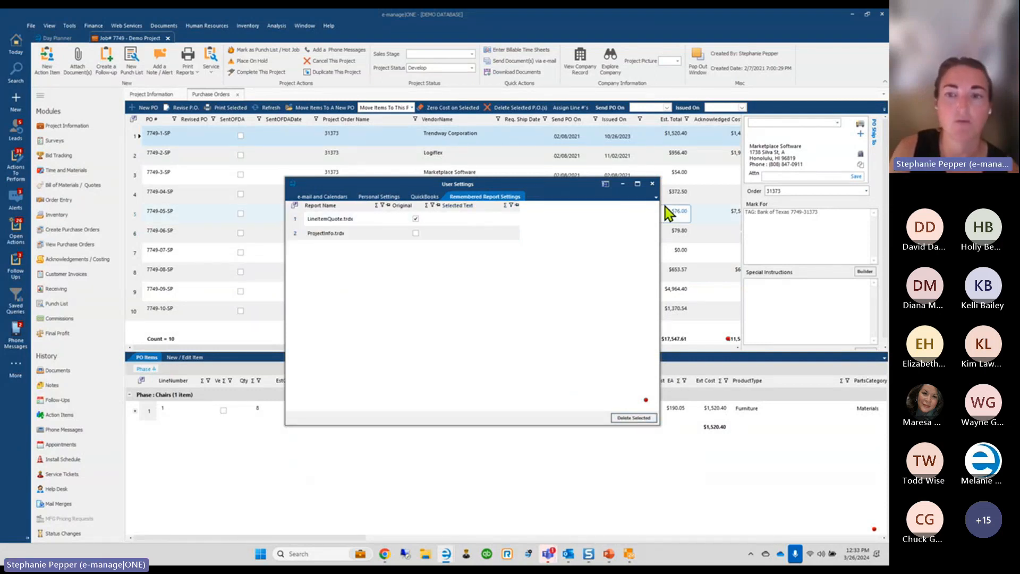
pyautogui.click(653, 184)
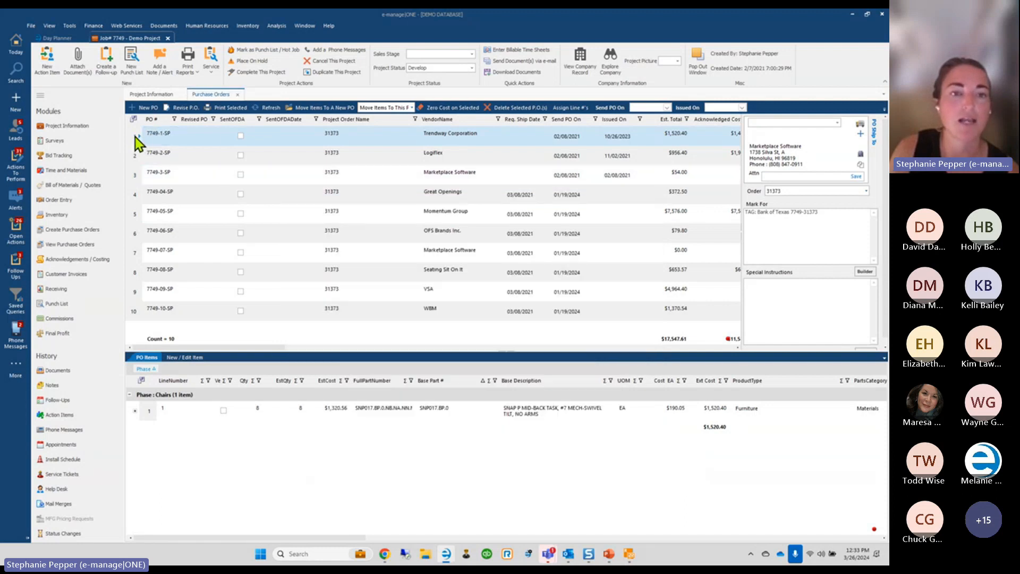
# Print PO 7749-1-SP using the Webinar Test 1 alternative with today's issued date, then close the preview
pyautogui.click(228, 109)
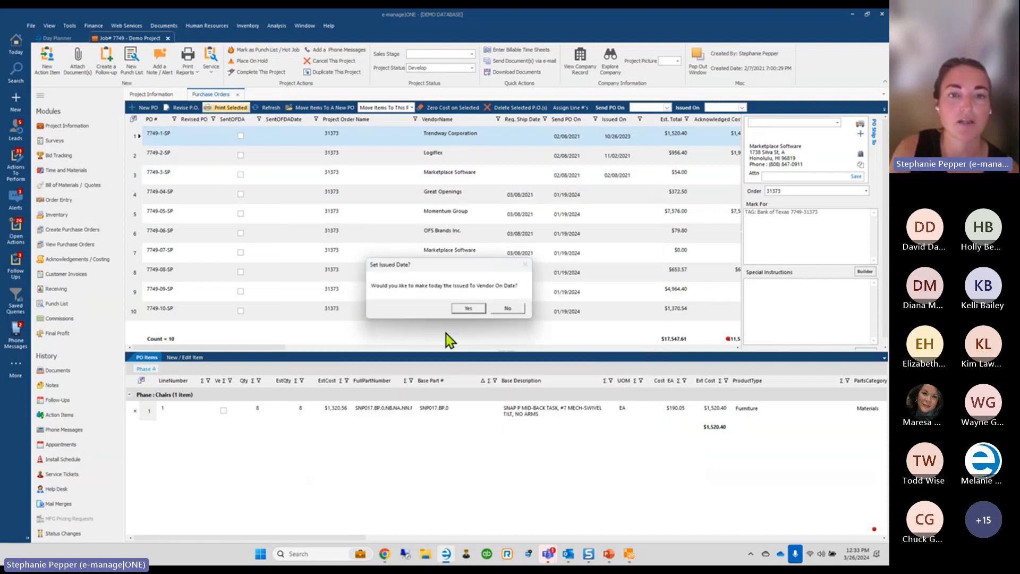
pyautogui.click(467, 309)
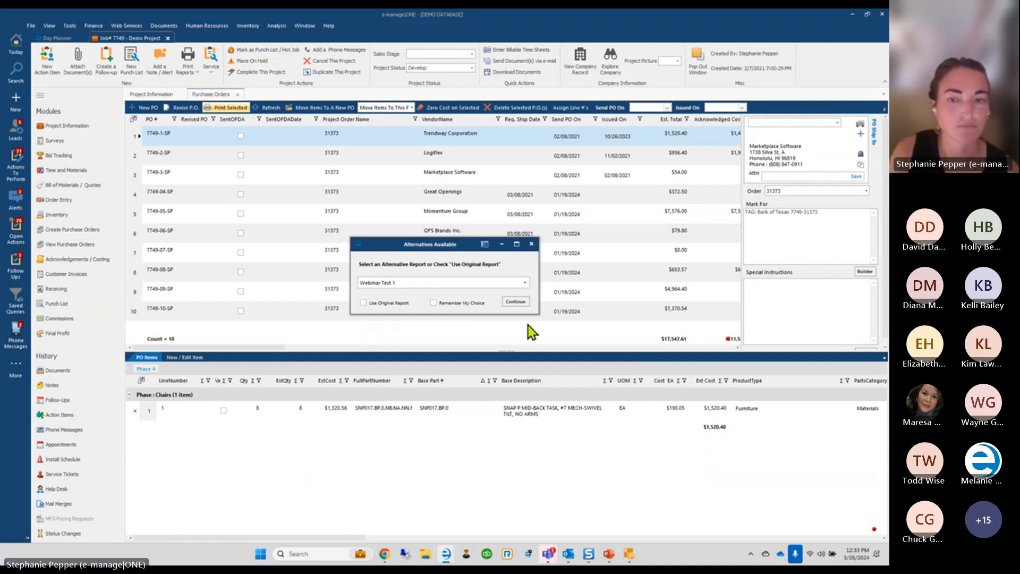
pyautogui.click(516, 302)
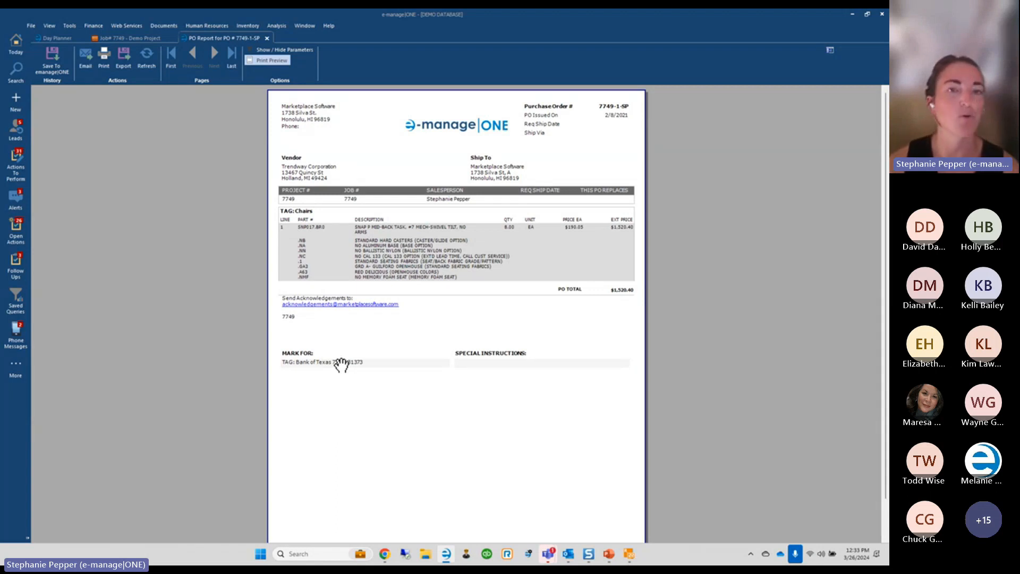
pyautogui.click(267, 38)
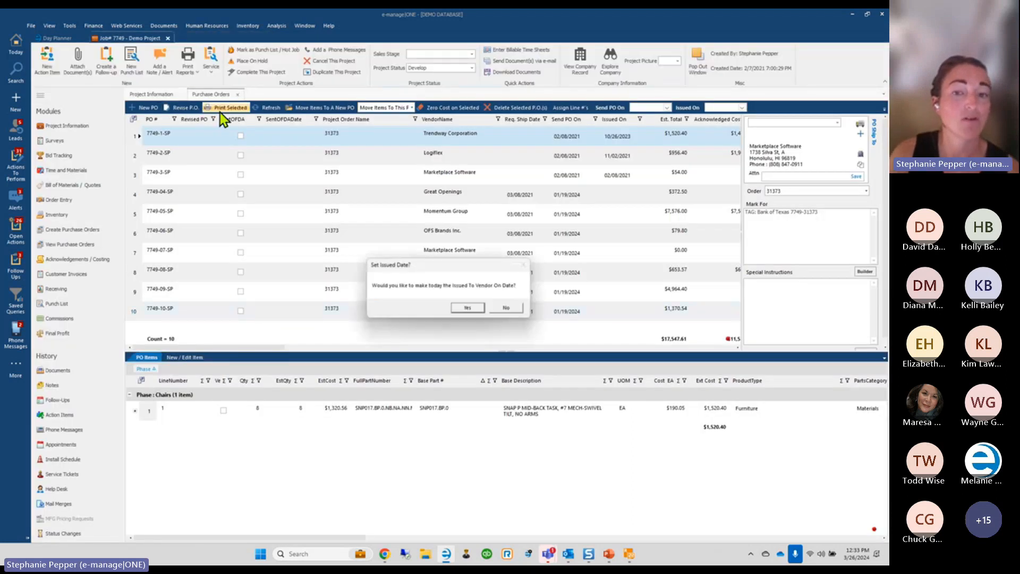
# Accept today's issued date, confirm Webinar Test 1 is the chosen alternative, and generate the PO
pyautogui.click(467, 308)
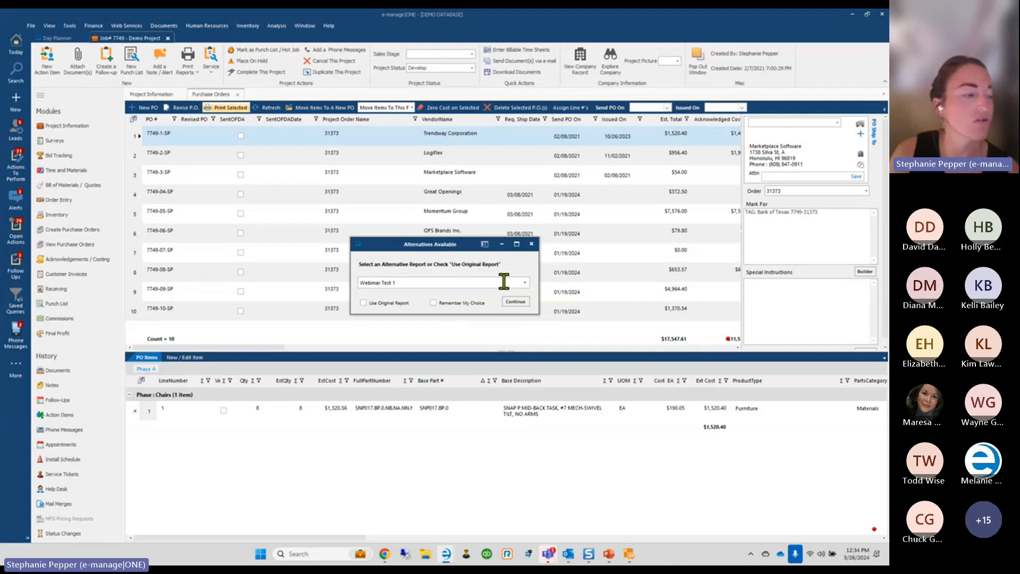
pyautogui.click(526, 283)
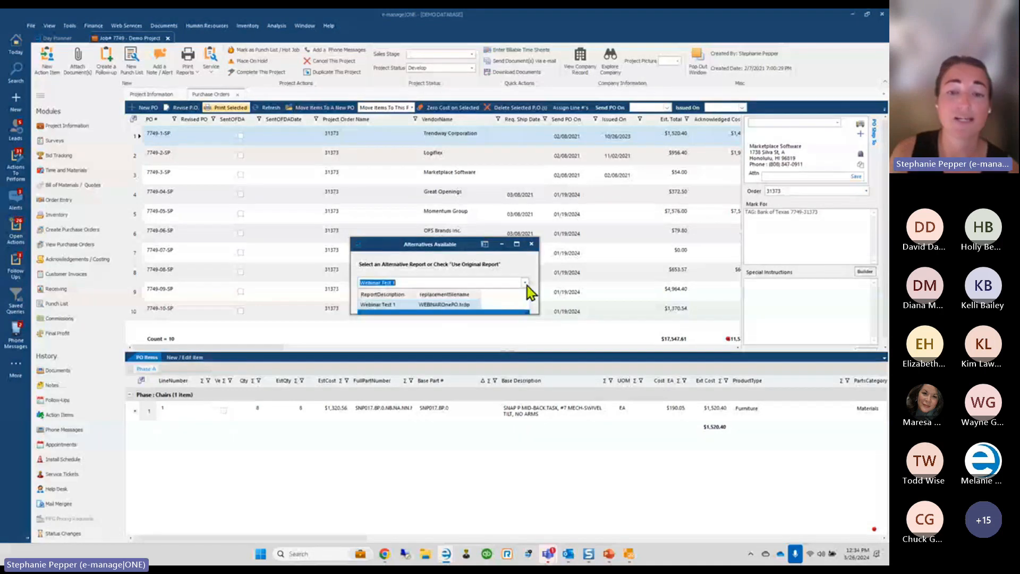
pyautogui.click(526, 284)
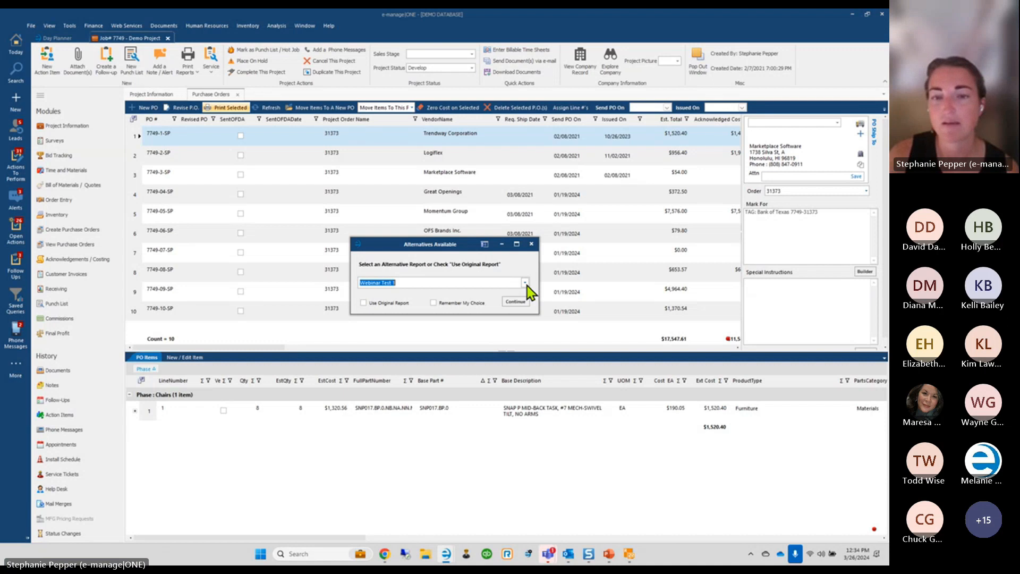
pyautogui.click(523, 303)
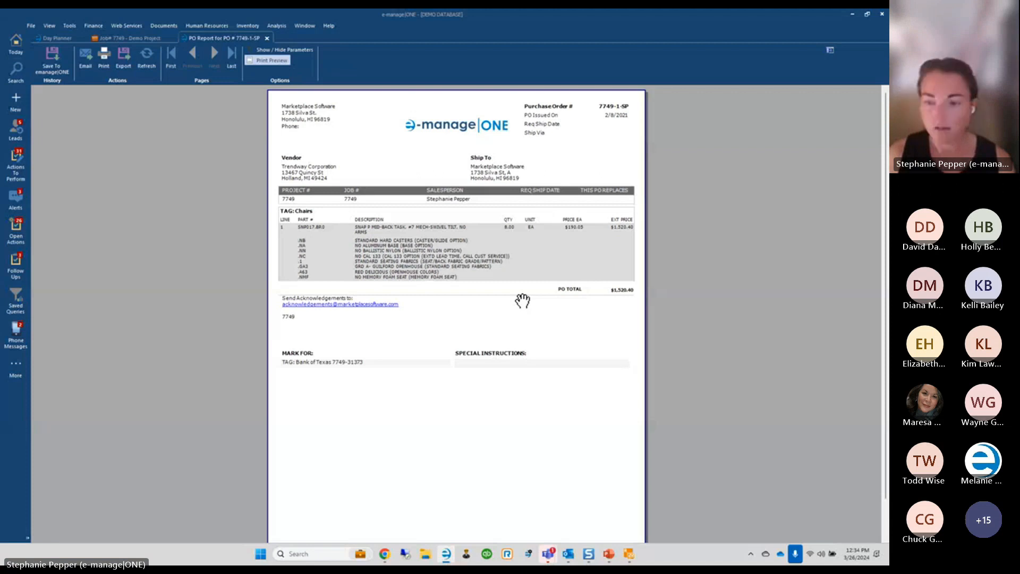
pyautogui.click(629, 555)
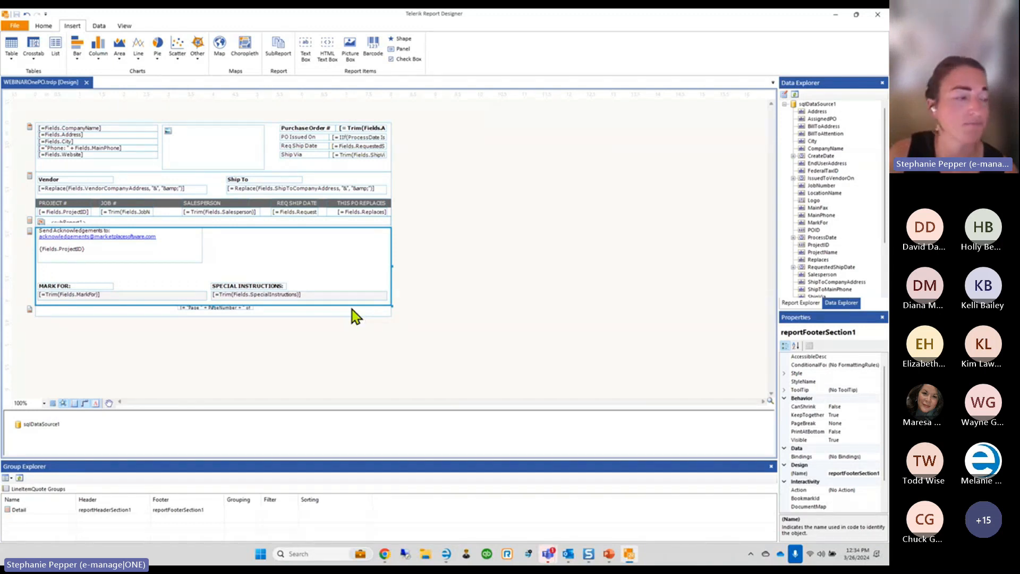
# Select subReport1 on the PO layout and keep the canvas zoom at 150%
pyautogui.click(83, 221)
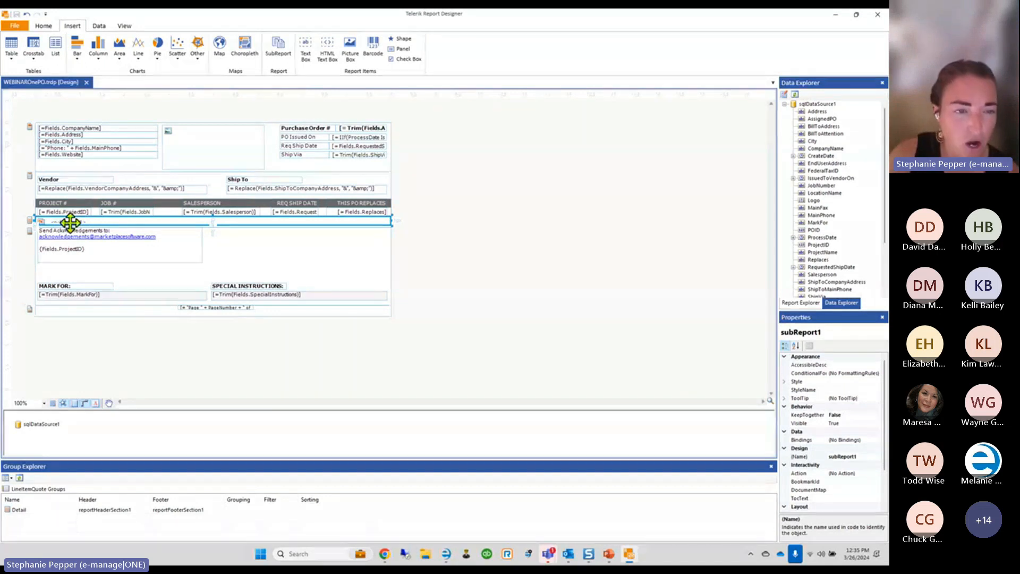
pyautogui.keyDown('ctrl'); pyautogui.scroll(2, 58, 223); pyautogui.keyUp('ctrl')
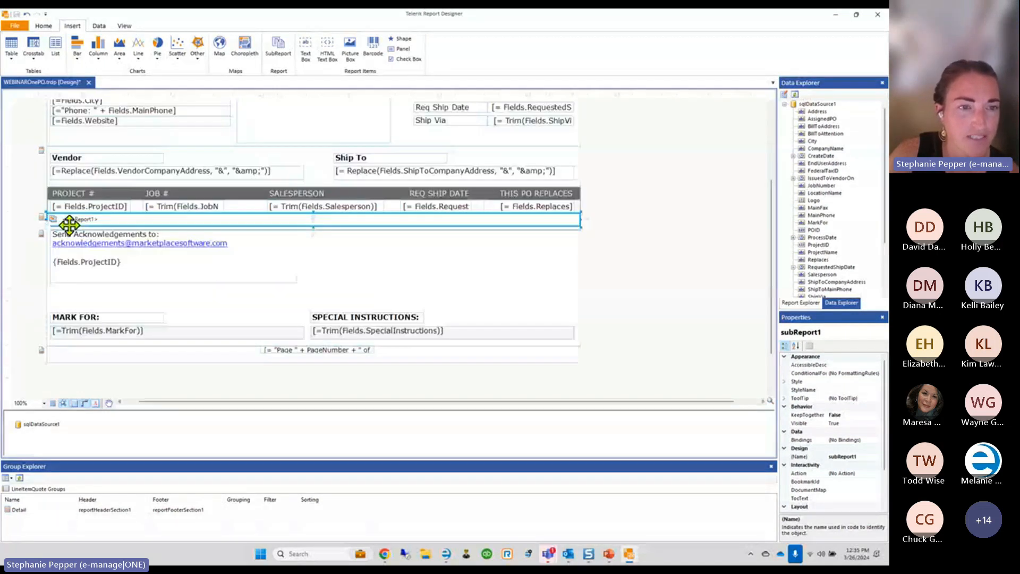
pyautogui.keyDown('ctrl'); pyautogui.scroll(3, 69, 225); pyautogui.keyUp('ctrl')
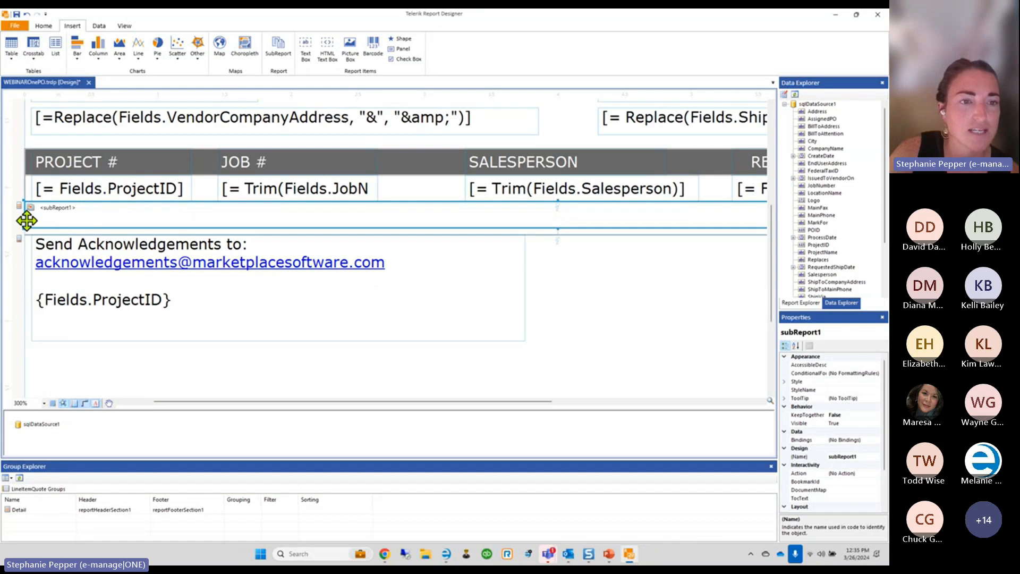
pyautogui.keyDown('ctrl'); pyautogui.scroll(-3, 69, 213); pyautogui.keyUp('ctrl')
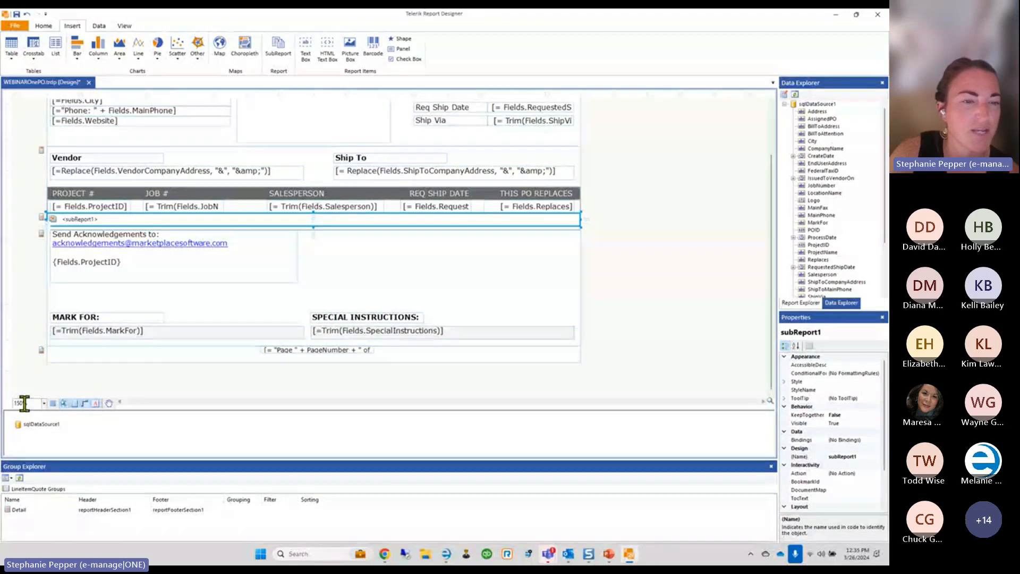
pyautogui.click(44, 403)
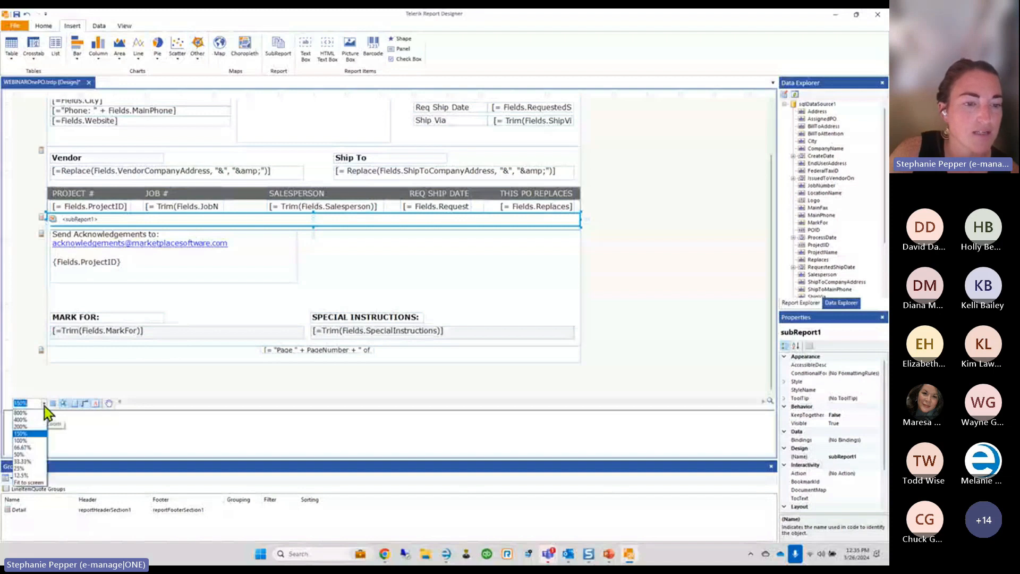
pyautogui.click(44, 406)
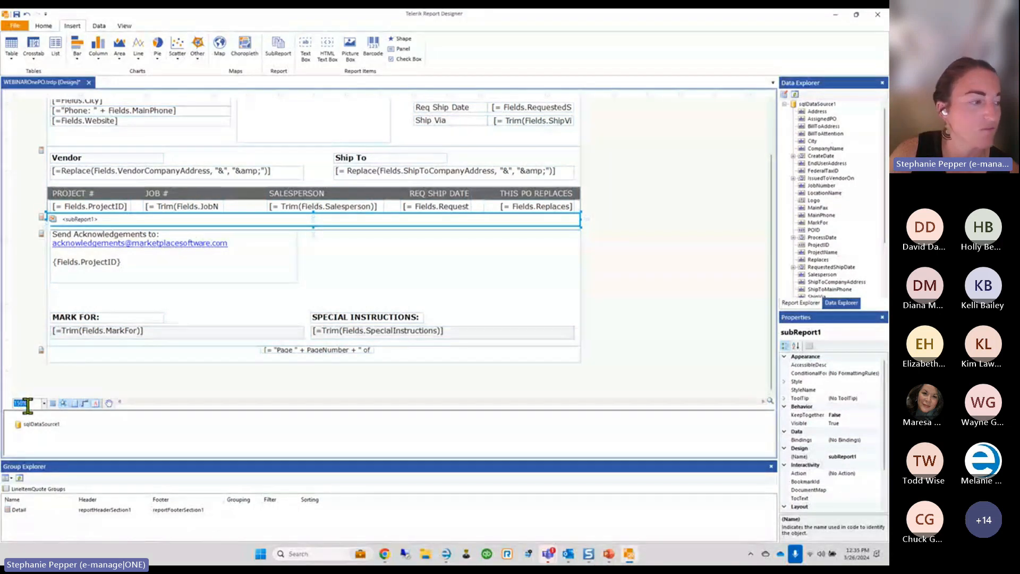
# Confirm subReport1's ReportSource is PODetails.trdp, then bring up the PO preview in e-manage|ONE
pyautogui.click(84, 220)
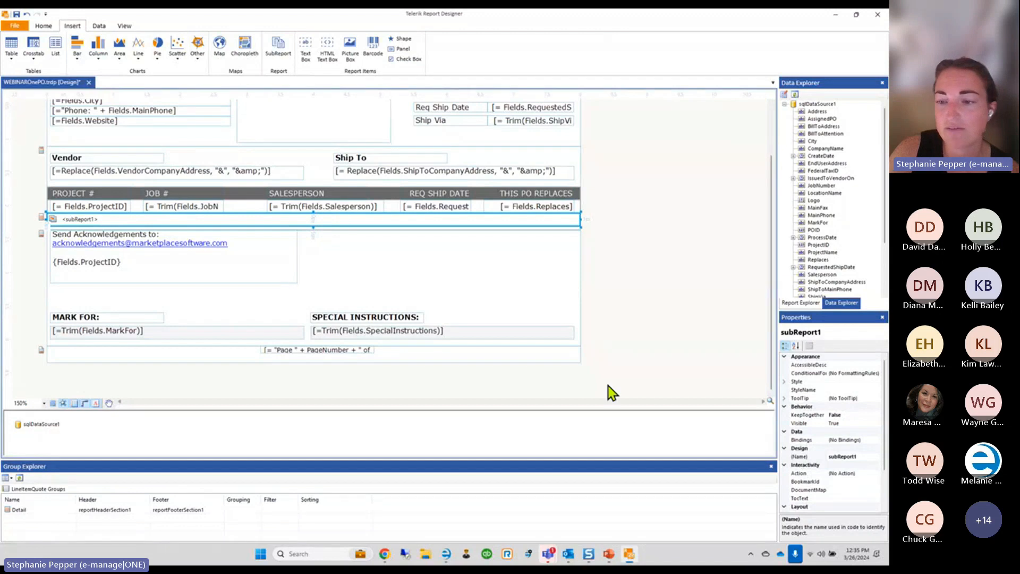
pyautogui.click(807, 457)
pyautogui.scroll(-2, 832, 430)
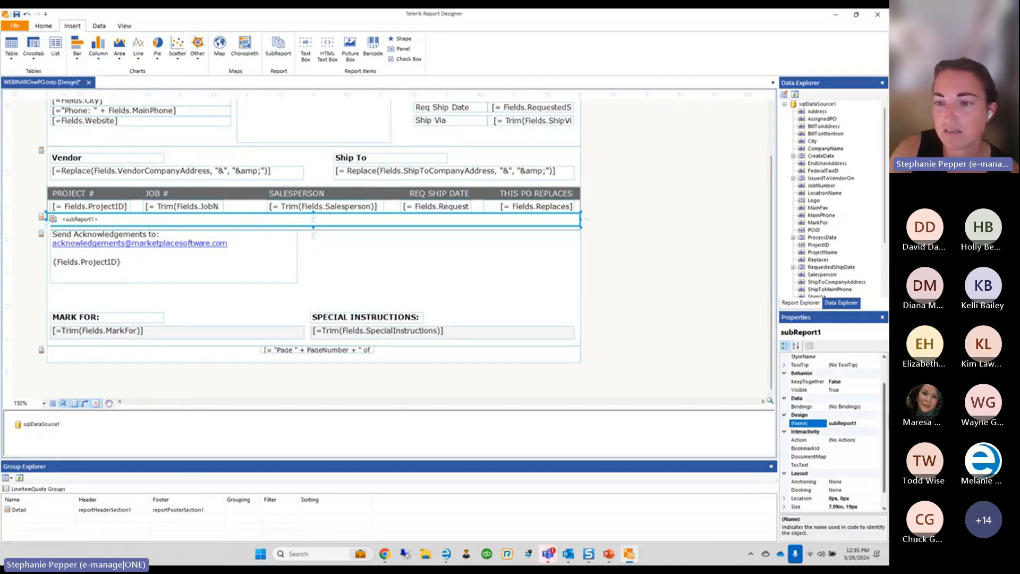
pyautogui.moveTo(885, 414); pyautogui.dragTo(889, 449)
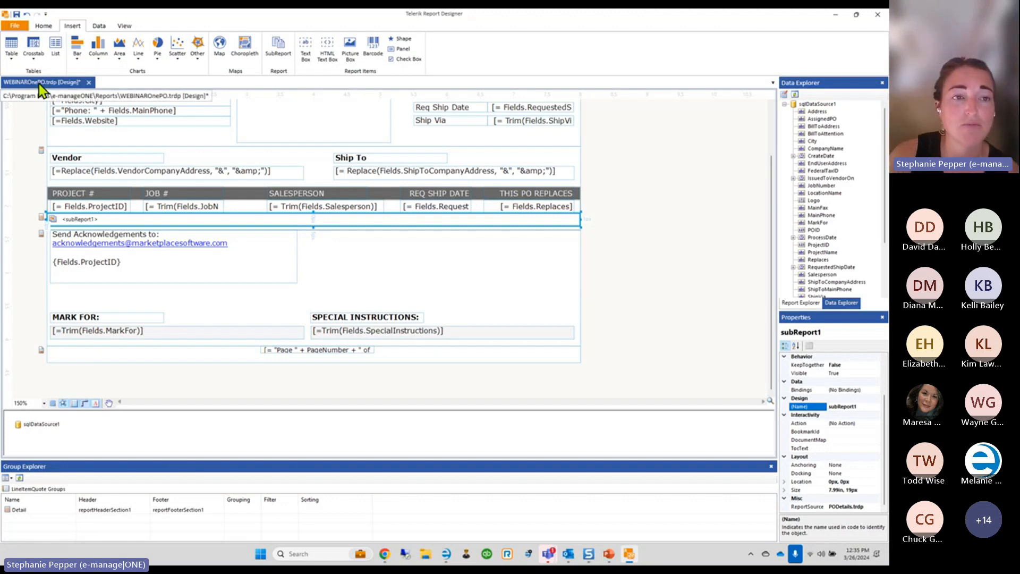
pyautogui.click(446, 554)
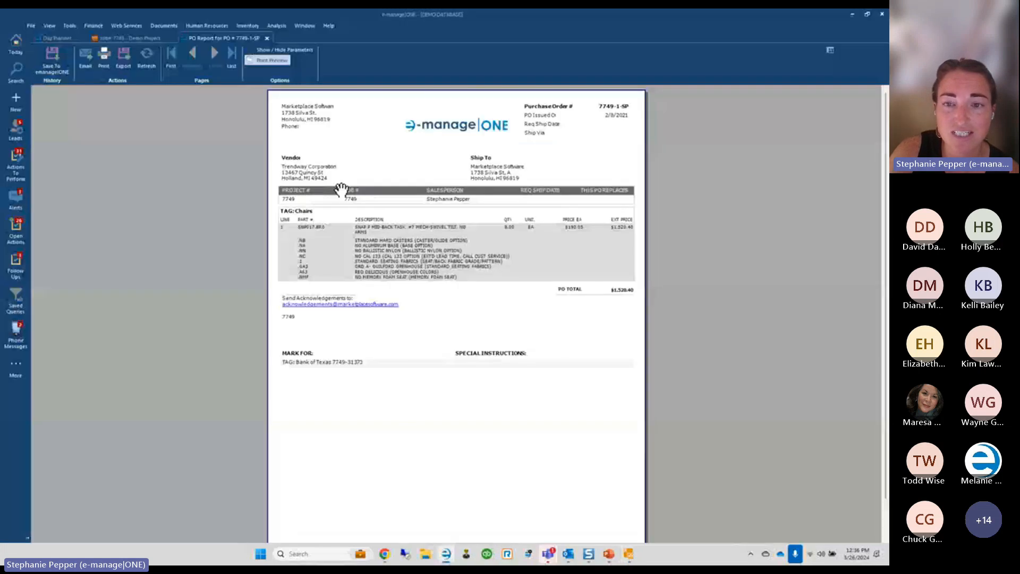
# Compare the WEBINAROnePO.trdp design with the printed PO preview, then minimize e-manage|ONE
pyautogui.click(630, 555)
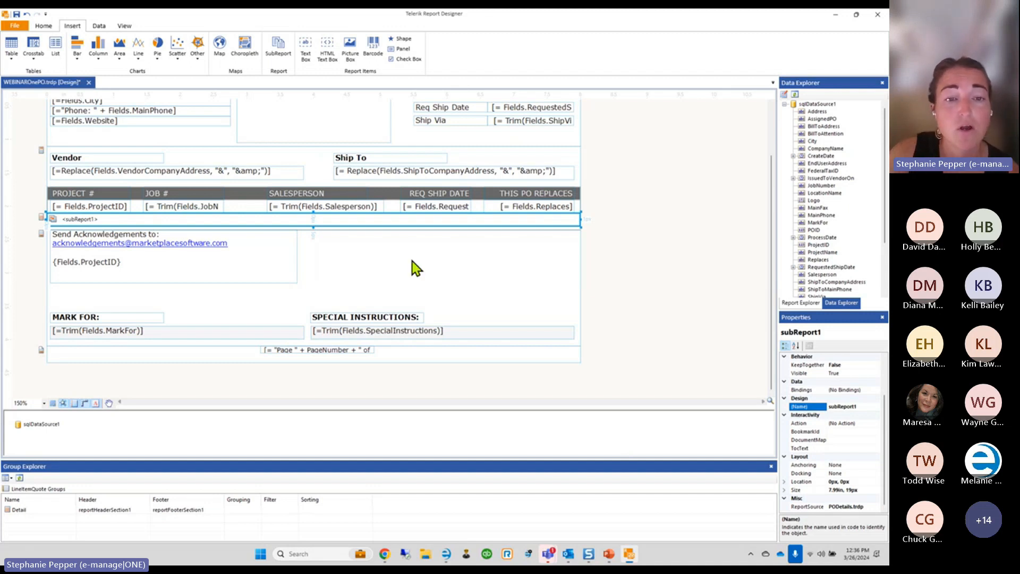
pyautogui.scroll(2, 416, 268)
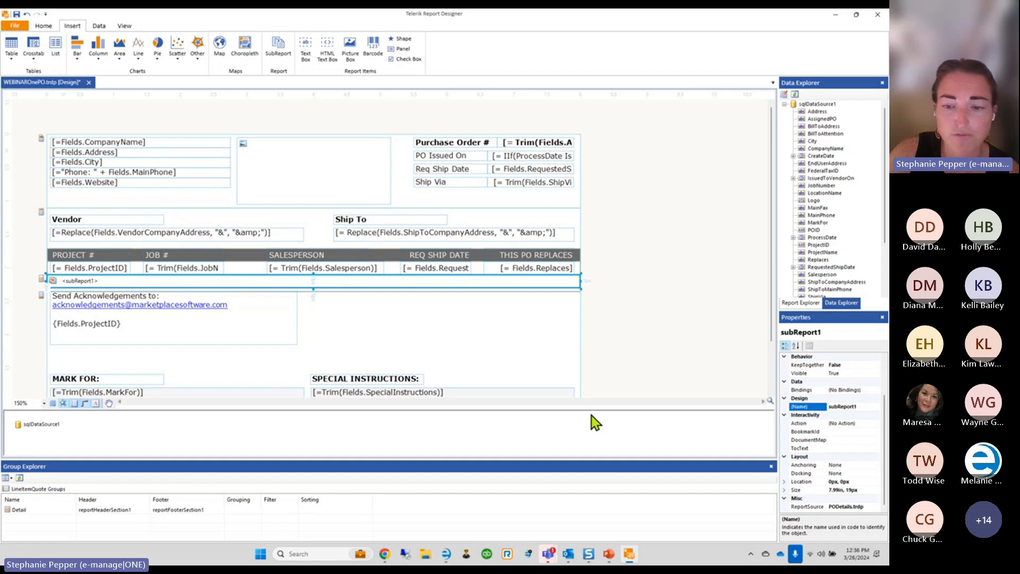
pyautogui.click(446, 554)
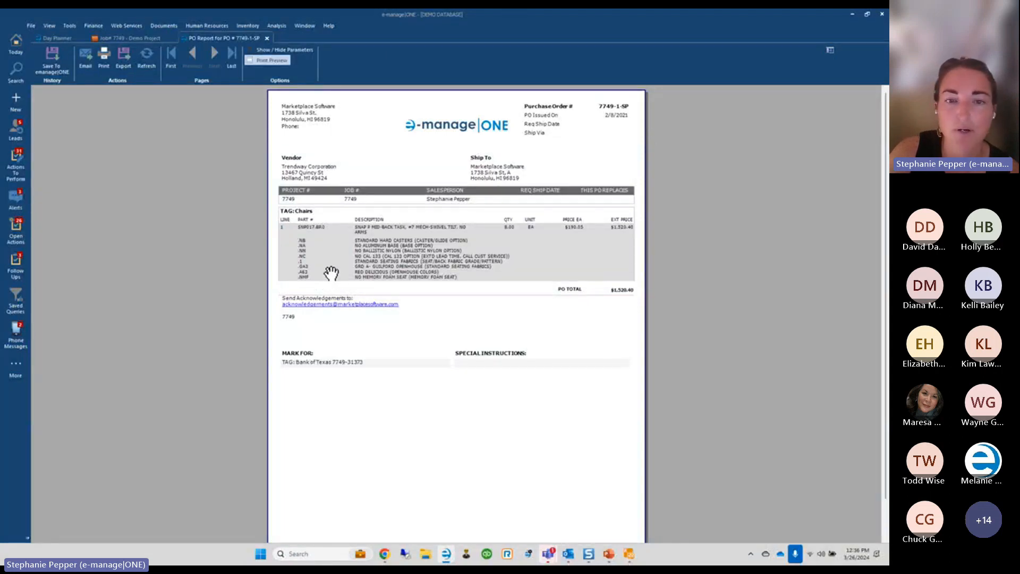
pyautogui.click(851, 15)
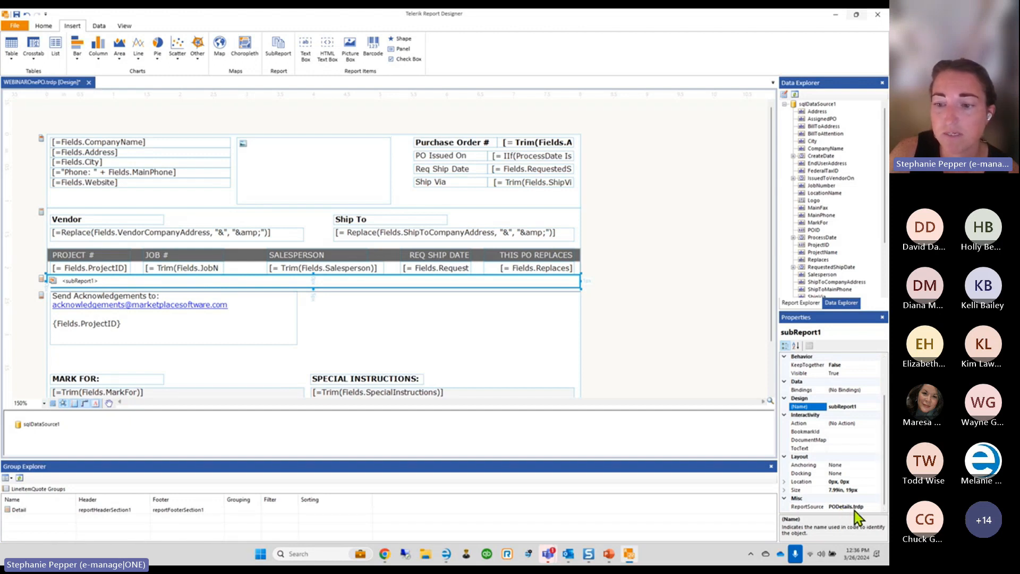
# Open PODetails.trdp from the e-manageONE Reports folder in the designer
pyautogui.click(21, 28)
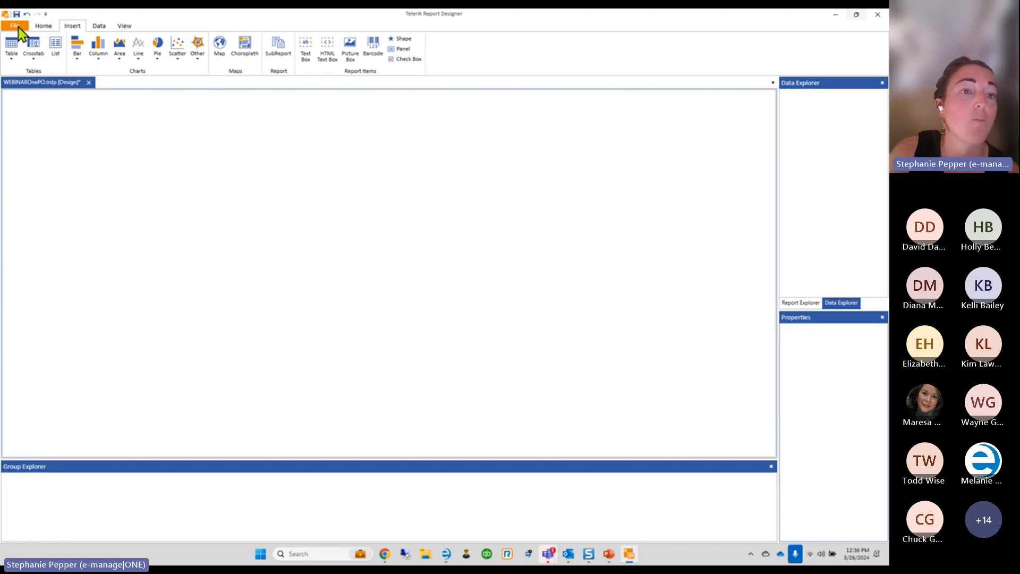
pyautogui.click(104, 98)
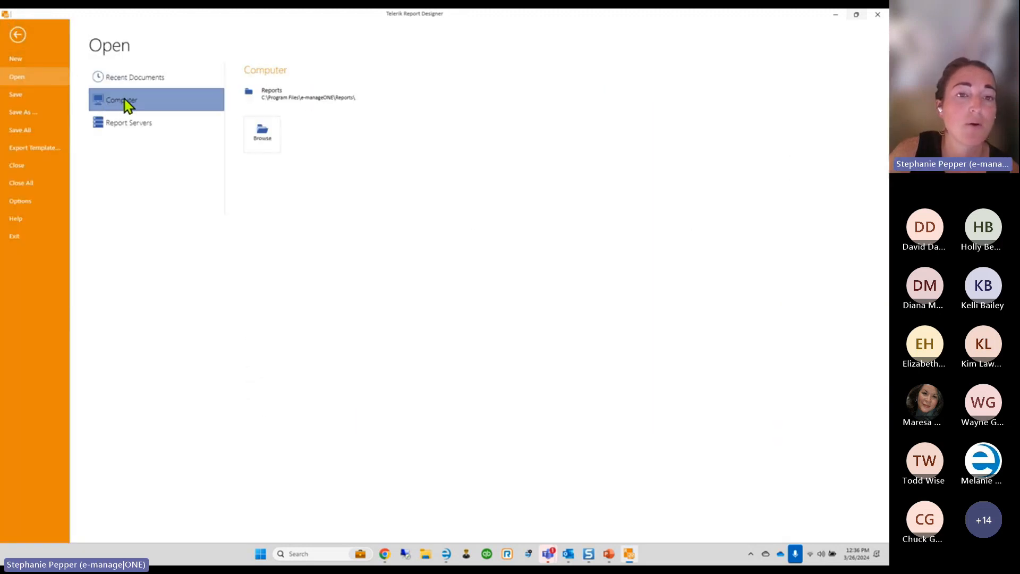
pyautogui.click(269, 98)
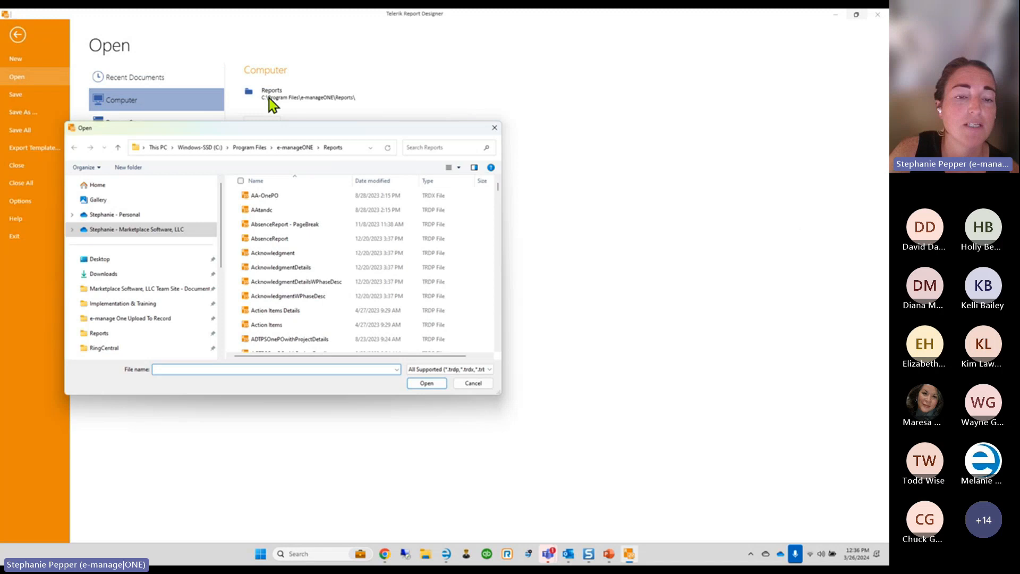
pyautogui.click(288, 296)
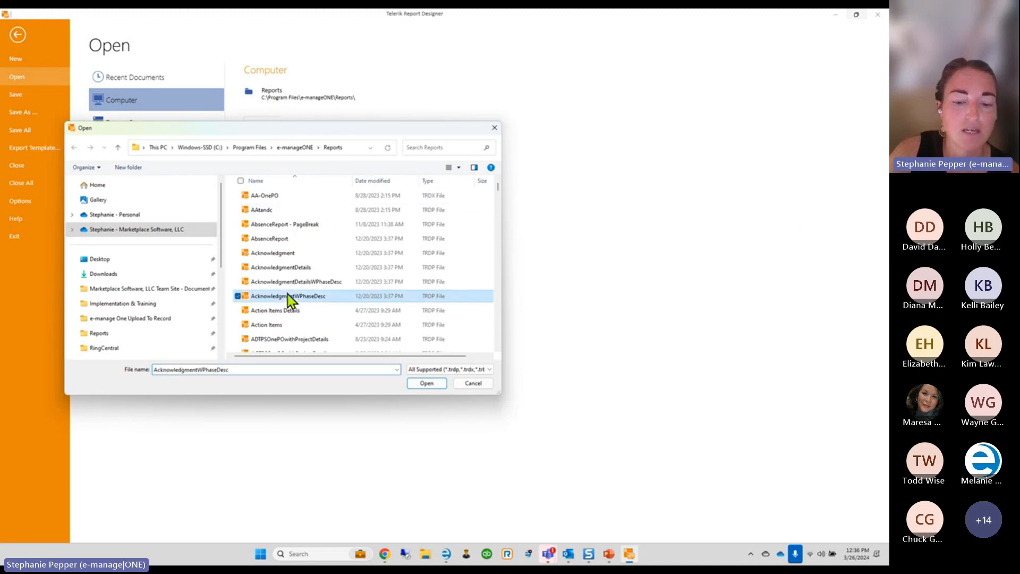
pyautogui.write('po')
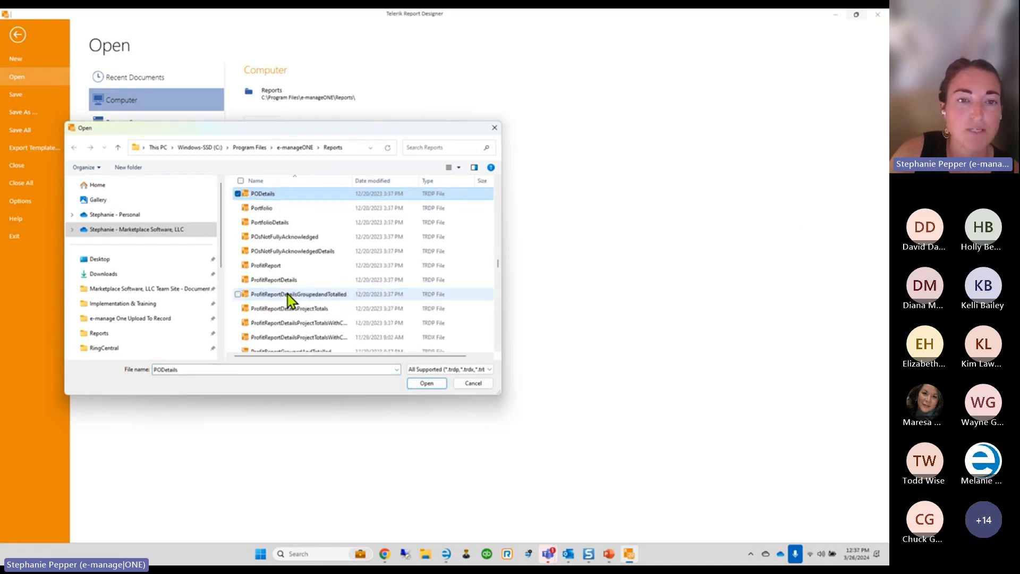
pyautogui.doubleClick(259, 195)
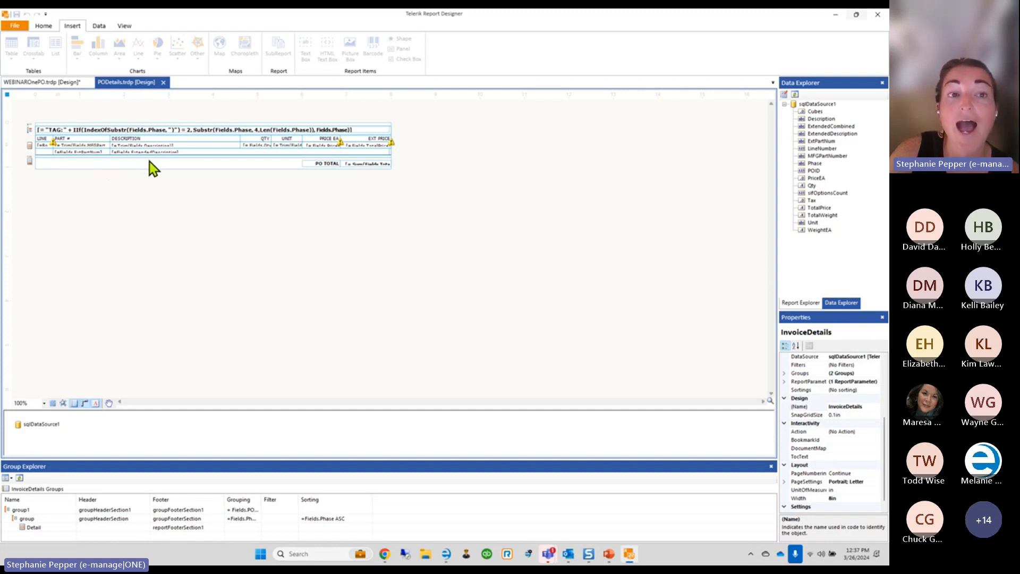
# Begin a Save As in the Reports folder with a WEBINAR prefix, then cancel the dialog
pyautogui.click(24, 28)
pyautogui.click(31, 115)
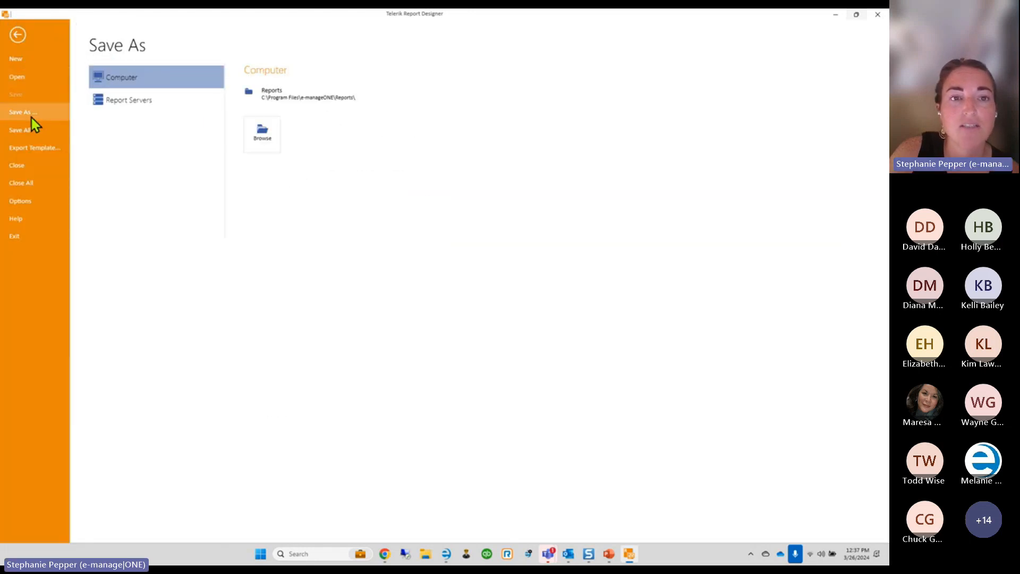
pyautogui.click(276, 99)
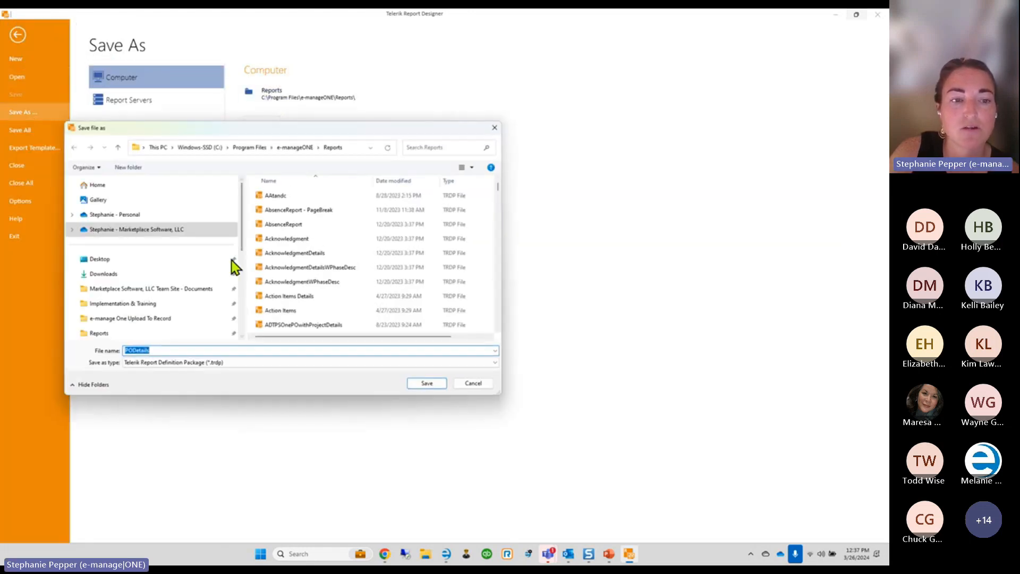
pyautogui.click(123, 352)
pyautogui.write('WEB')
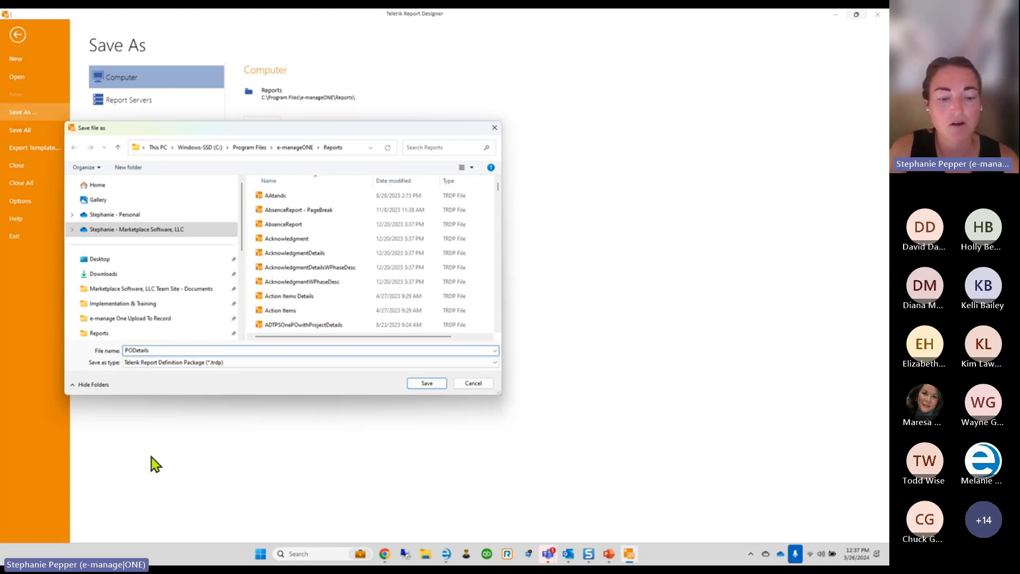
pyautogui.write('INAR')
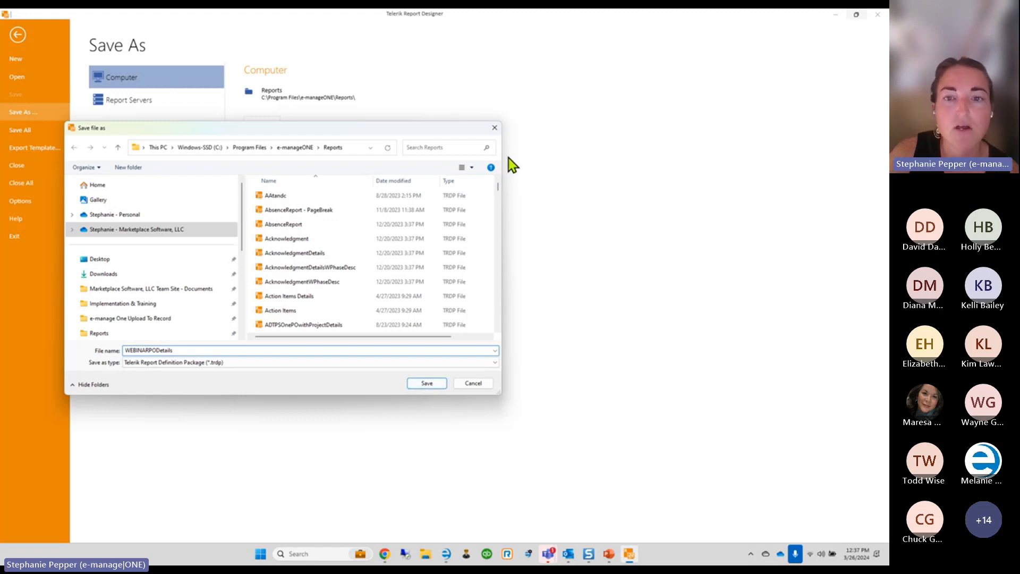
pyautogui.moveTo(499, 189); pyautogui.dragTo(492, 271)
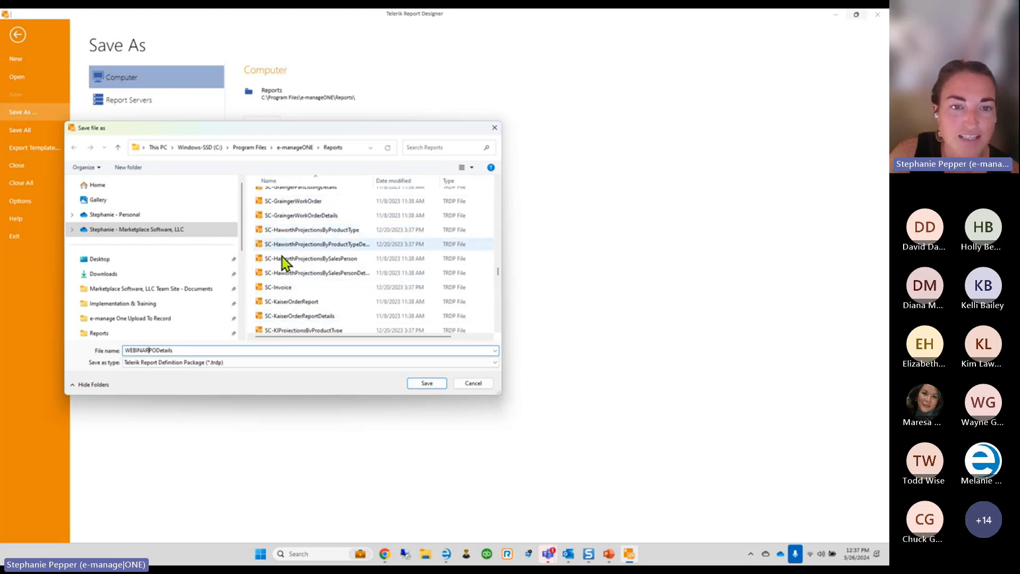
pyautogui.scroll(-10, 284, 298)
pyautogui.scroll(-5, 284, 297)
pyautogui.scroll(6, 283, 298)
pyautogui.scroll(10, 345, 253)
pyautogui.scroll(10, 346, 252)
pyautogui.scroll(8, 345, 253)
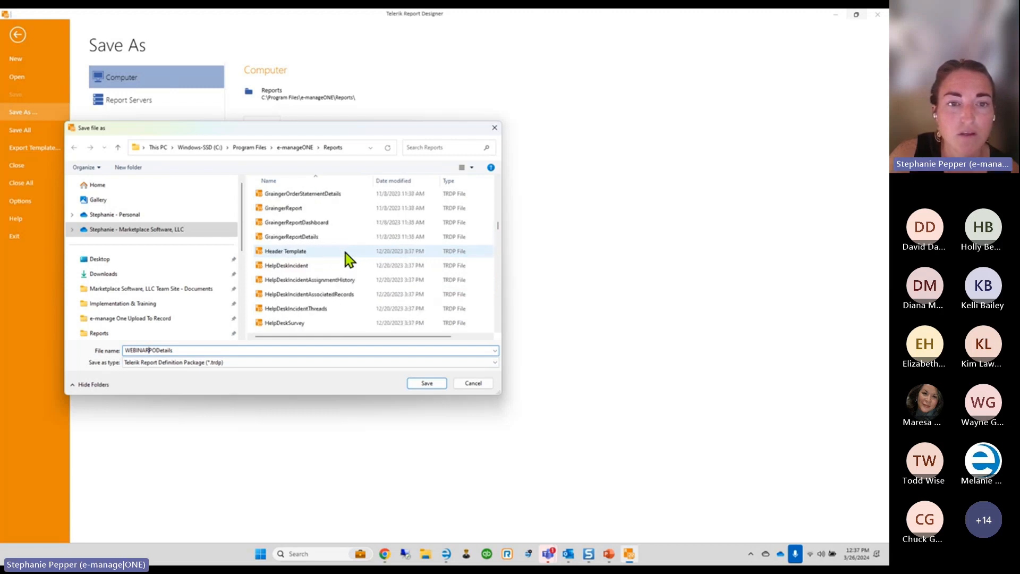
pyautogui.click(494, 127)
# Save the report as WEBINARPODetails.trdp in the e-manageONE Reports folder
pyautogui.click(21, 24)
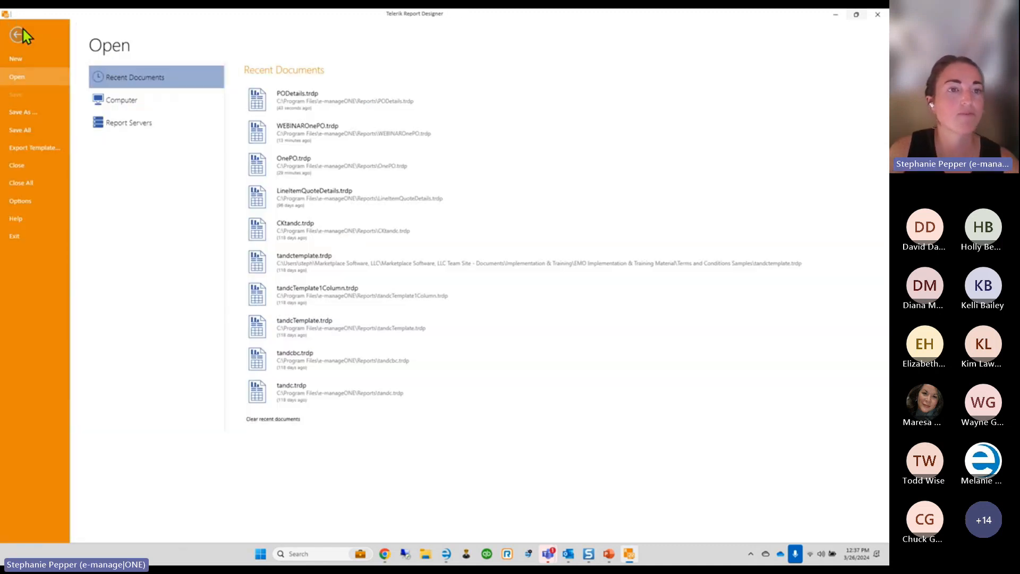
pyautogui.click(23, 112)
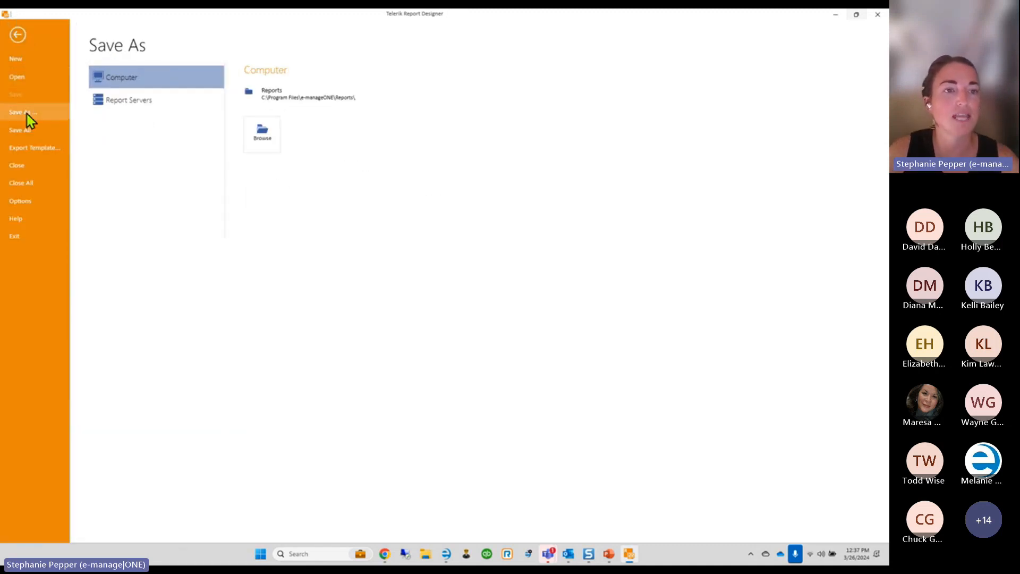
pyautogui.click(264, 101)
pyautogui.write('WEBIAR')
pyautogui.press('Left')
pyautogui.press('Left')
pyautogui.write('N')
pyautogui.click(421, 382)
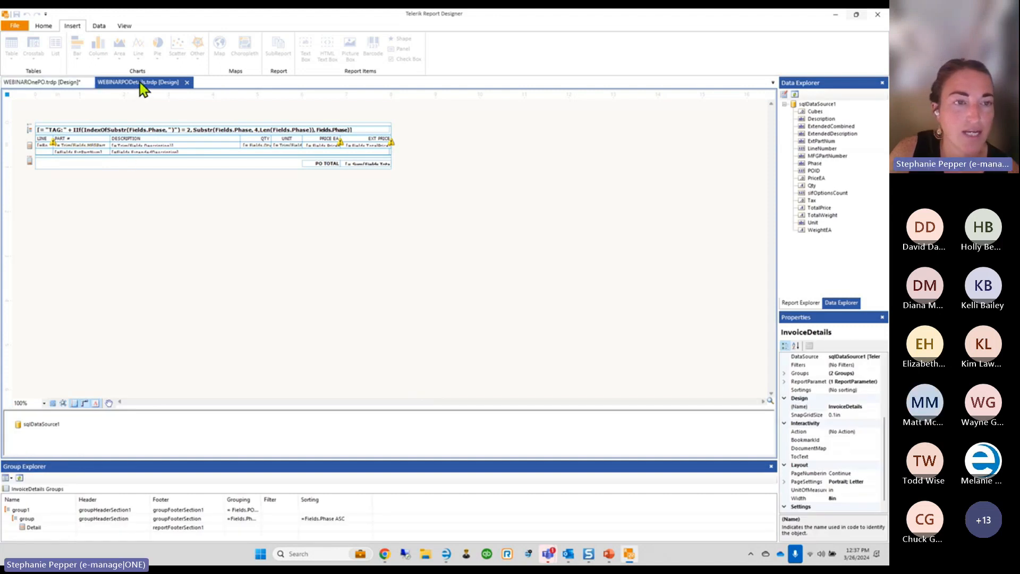
# Delete the PART # heading, part number, Description, ExtendedDescription and ExtPartNum boxes from the details table
pyautogui.click(72, 139)
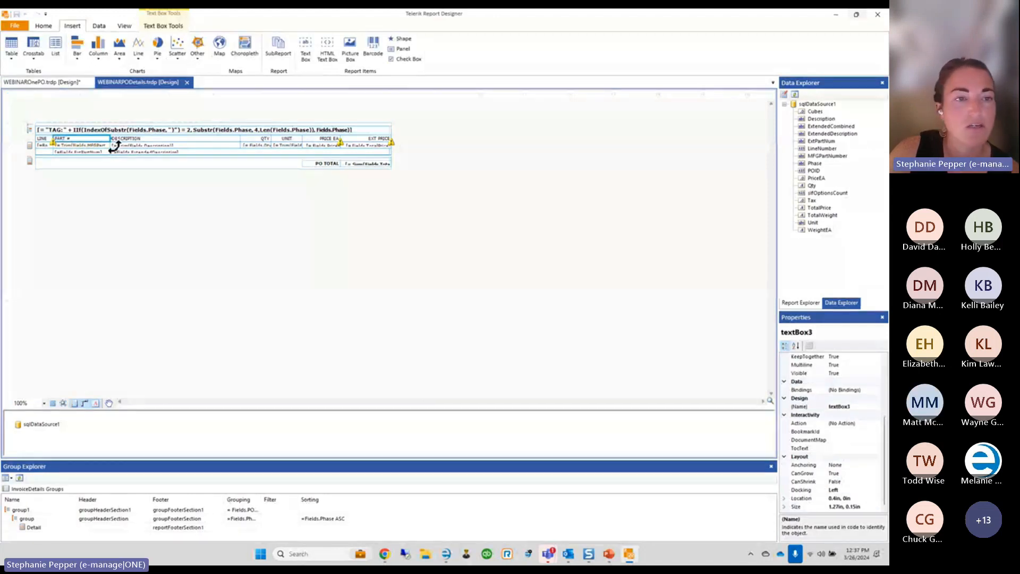
pyautogui.press('Delete')
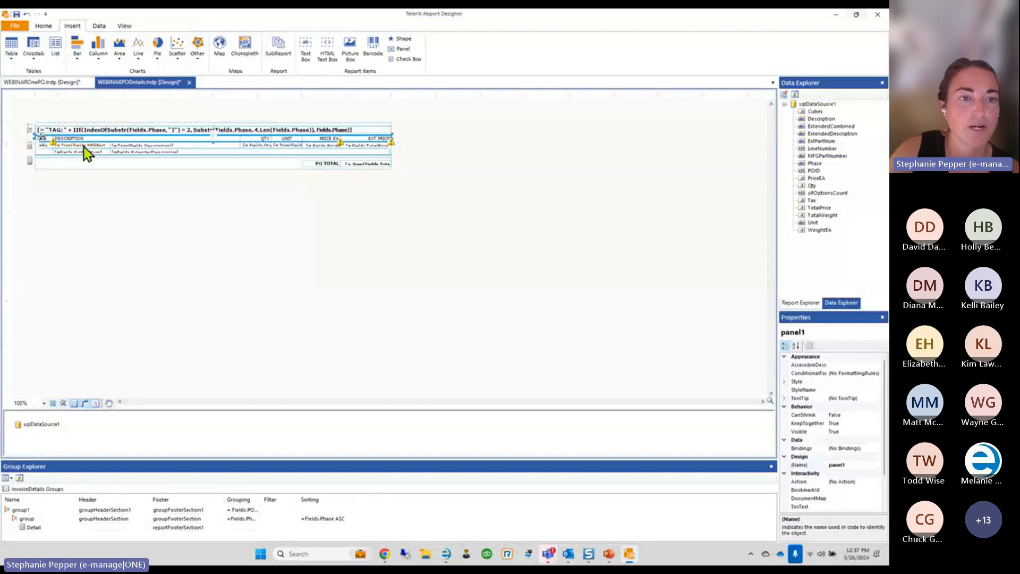
pyautogui.click(84, 144)
pyautogui.press('Delete')
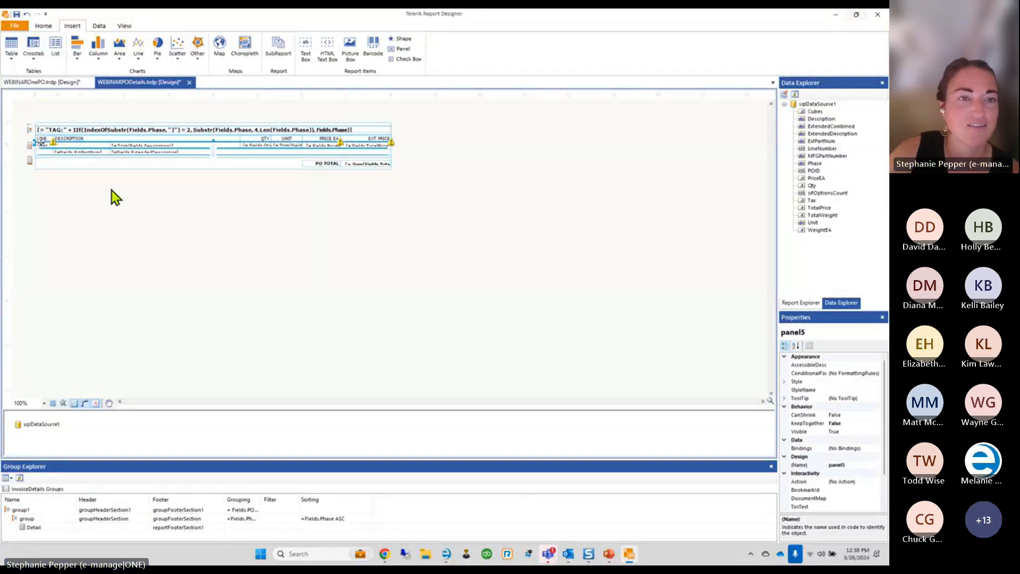
pyautogui.click(137, 145)
pyautogui.press('Delete')
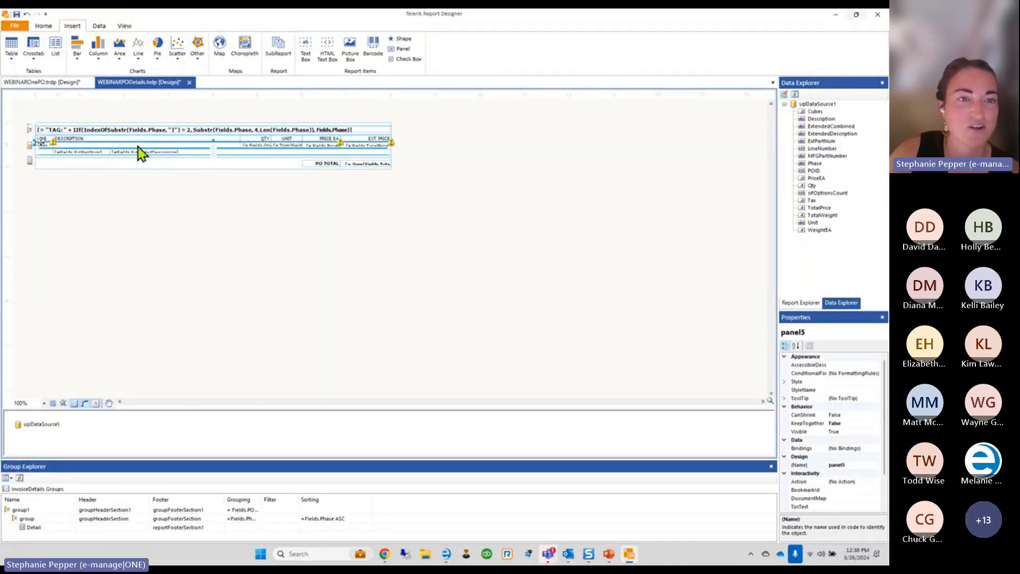
pyautogui.click(129, 154)
pyautogui.press('Delete')
pyautogui.click(89, 153)
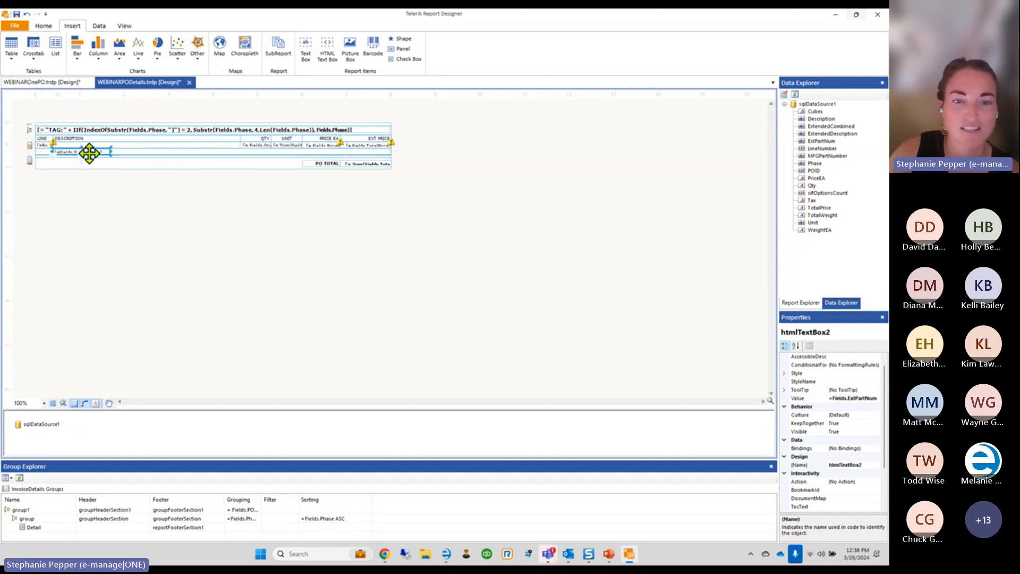
pyautogui.press('Delete')
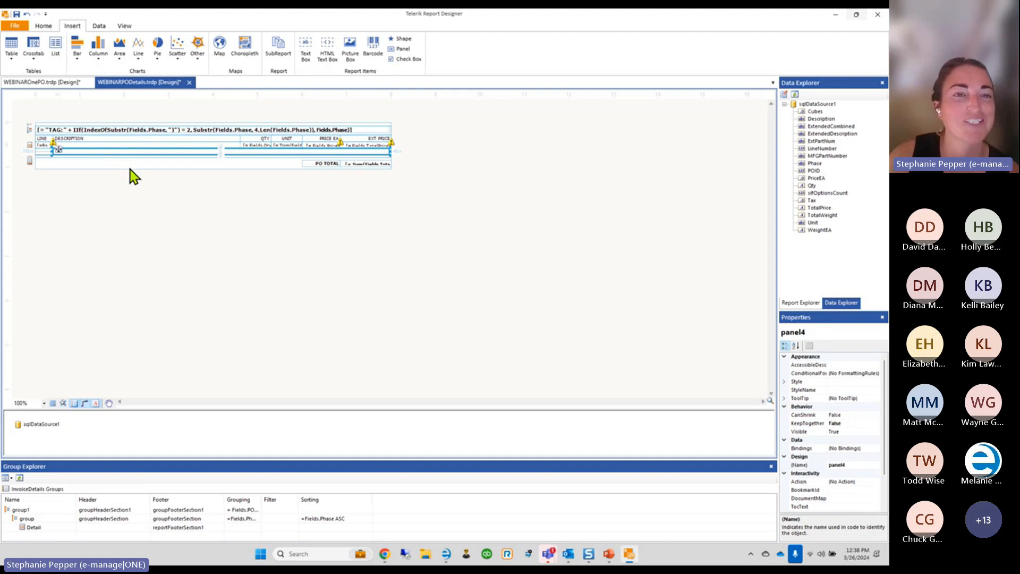
# Save WEBINARPODetails.trdp and regenerate the PO preview in e-manage|ONE to check the change
pyautogui.hotkey('ctrl', 's')
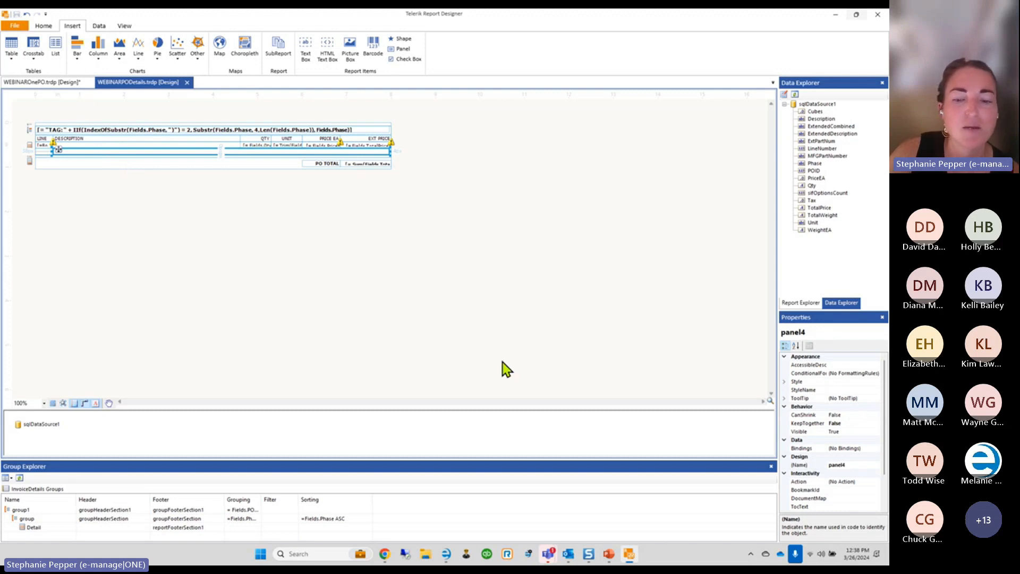
pyautogui.click(445, 554)
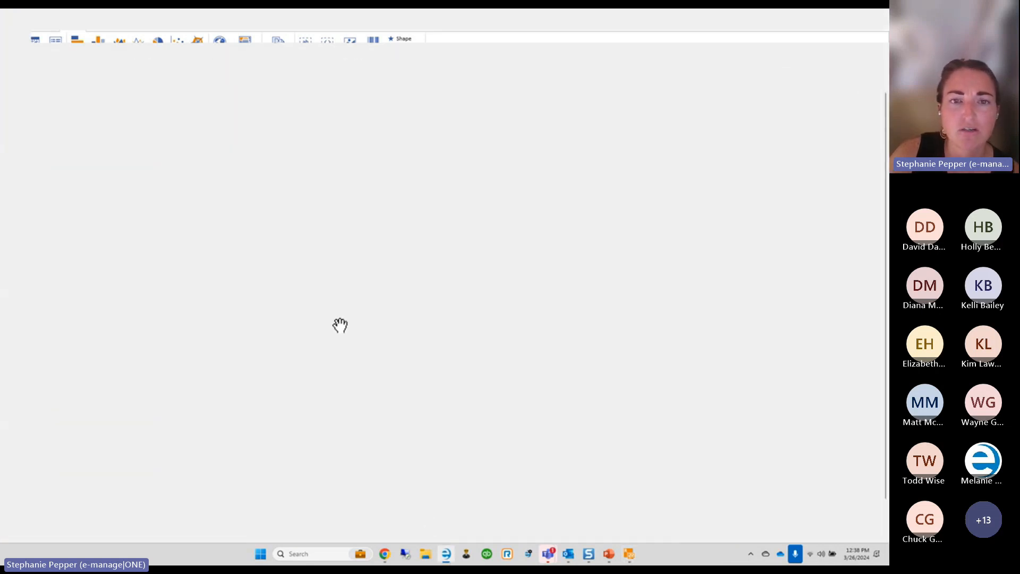
pyautogui.click(147, 54)
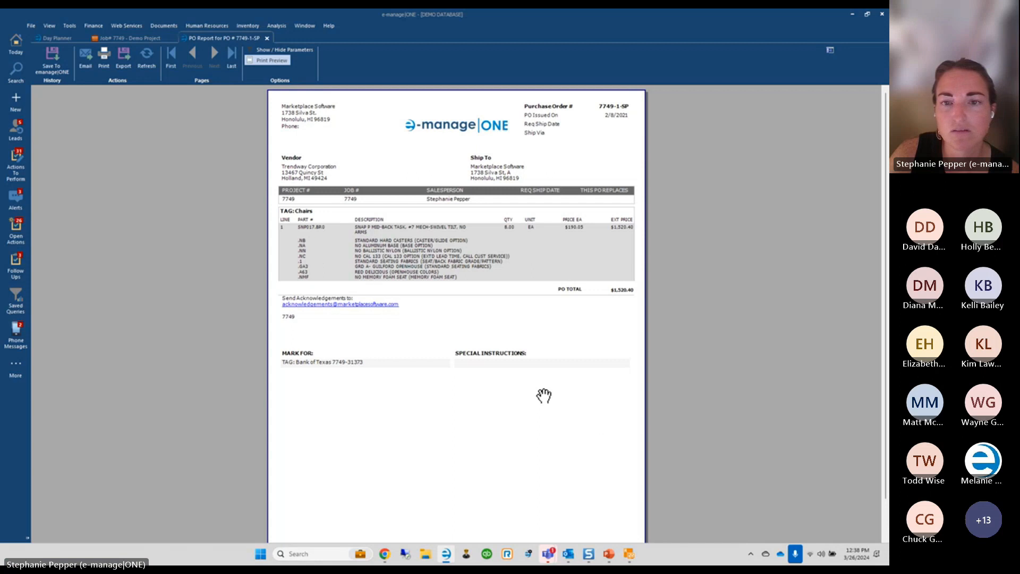
pyautogui.click(629, 554)
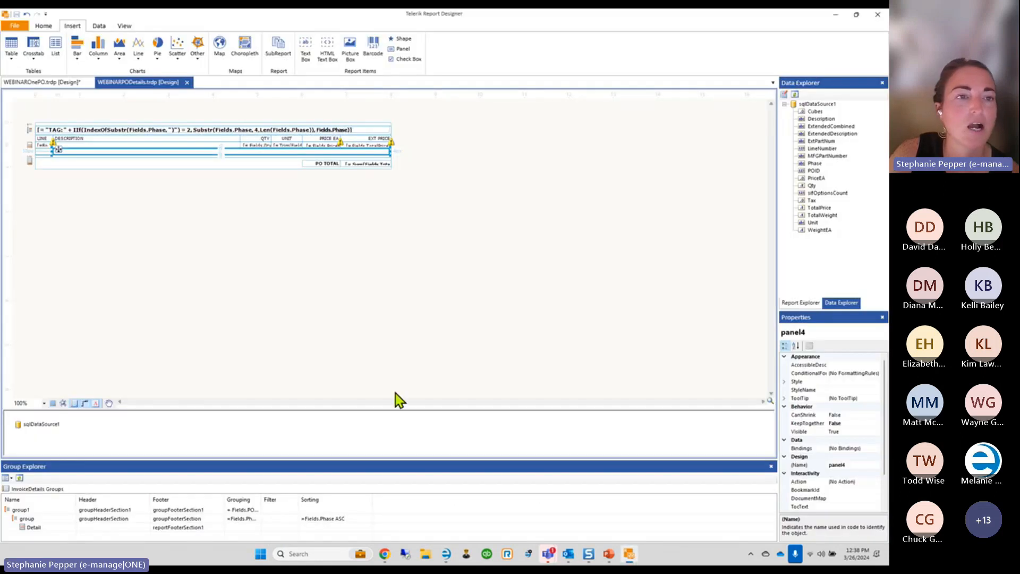
# Point WEBINAROnePO's subReport1 ReportSource to WEBINARPODetails.trdp and save the report
pyautogui.click(27, 86)
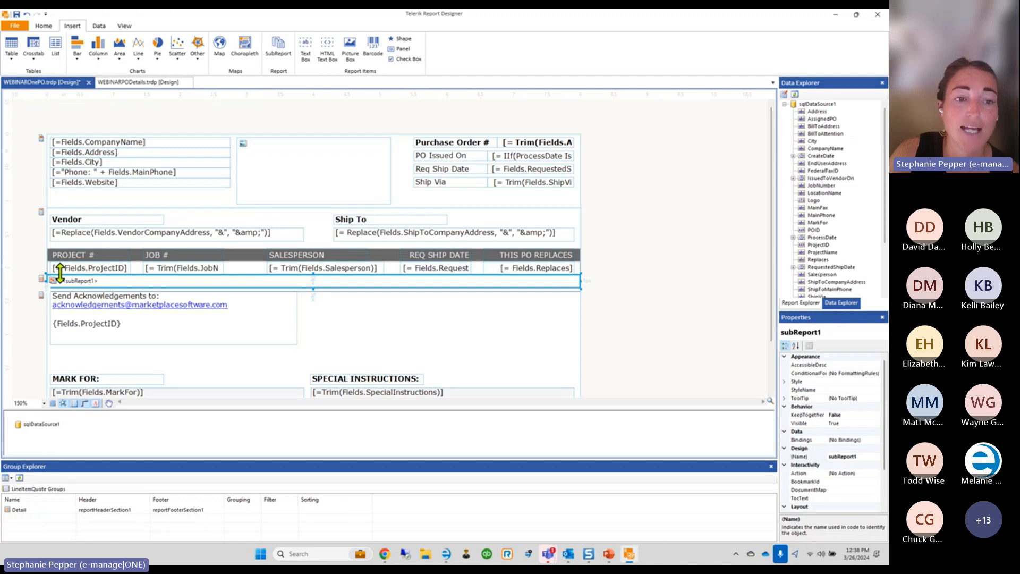
pyautogui.scroll(-2, 820, 442)
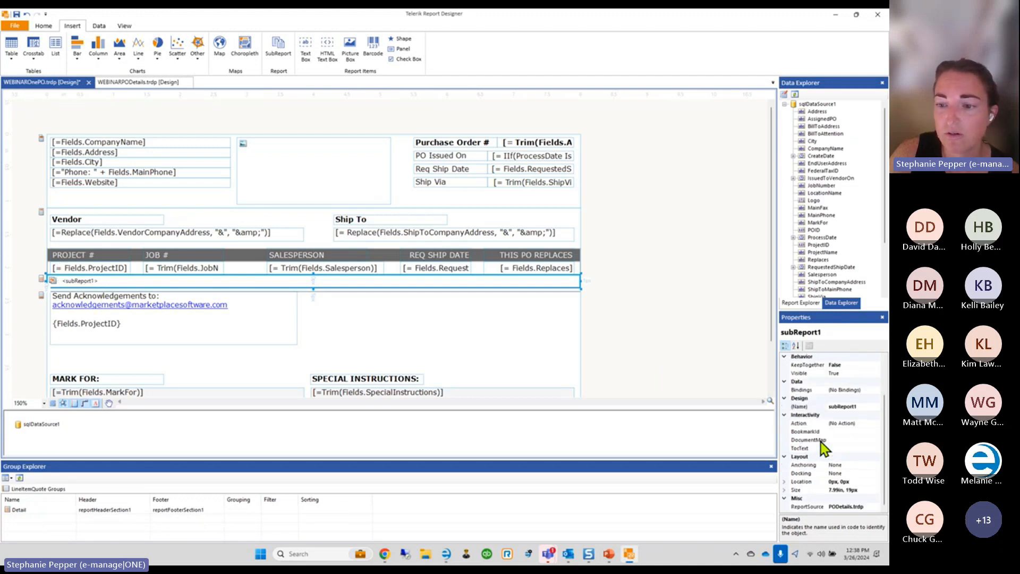
pyautogui.click(840, 509)
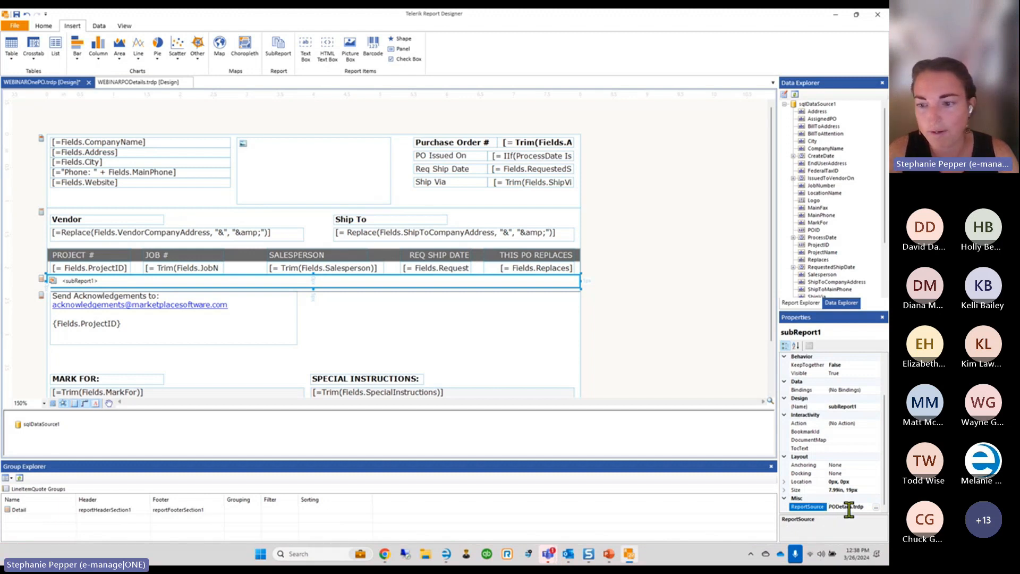
pyautogui.click(877, 509)
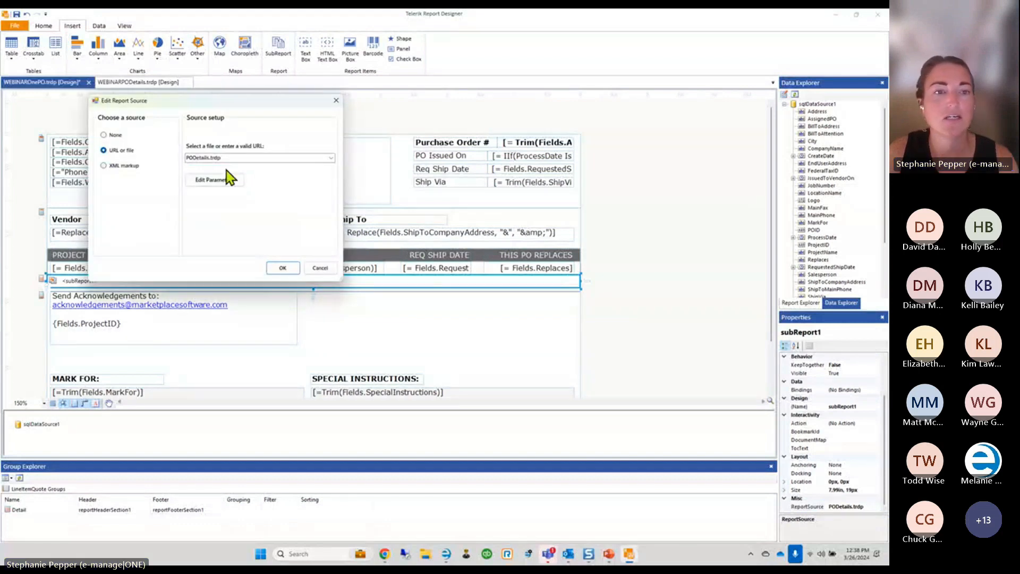
pyautogui.click(188, 158)
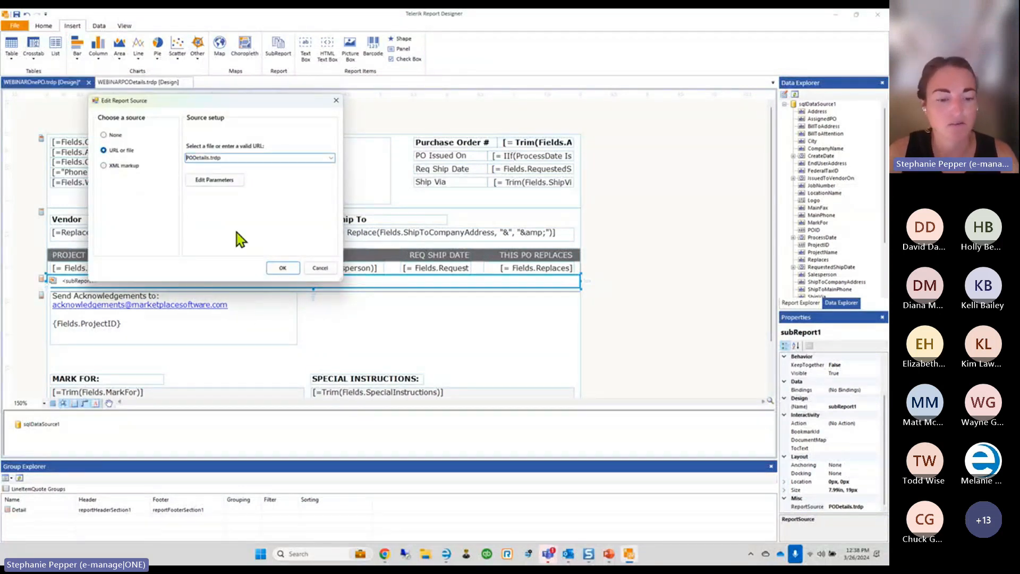
pyautogui.write('WEBINAR')
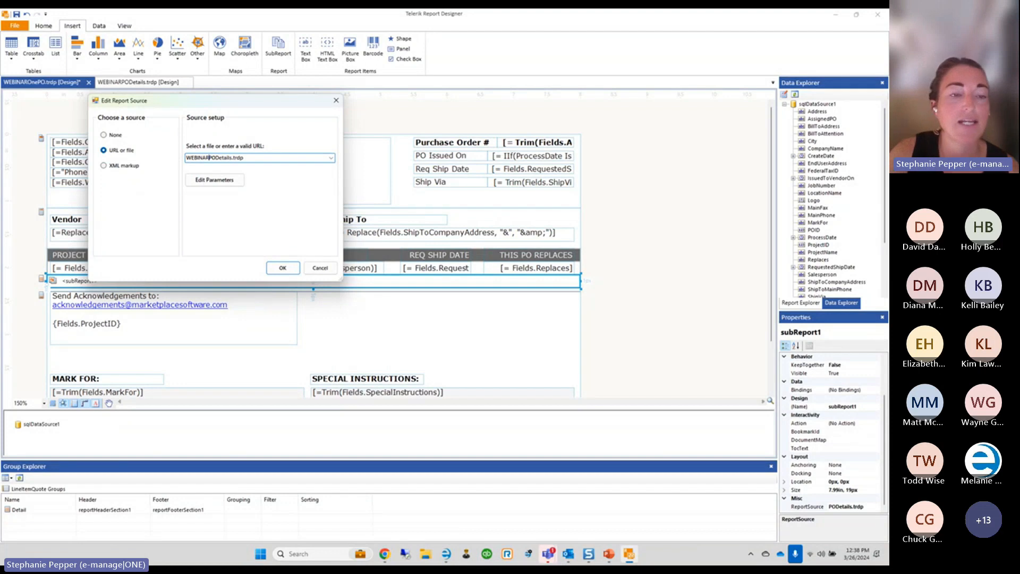
pyautogui.click(281, 268)
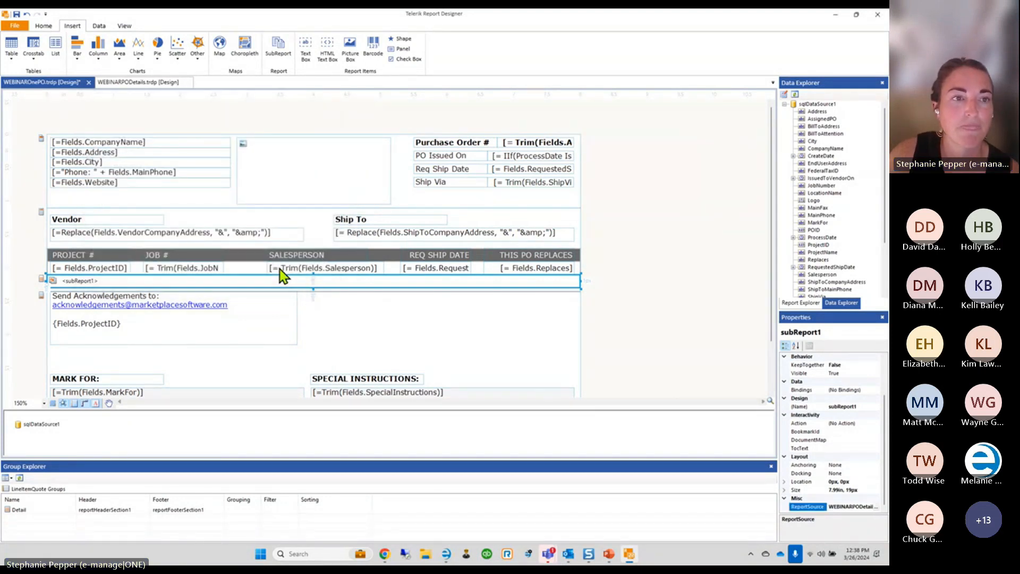
pyautogui.click(17, 15)
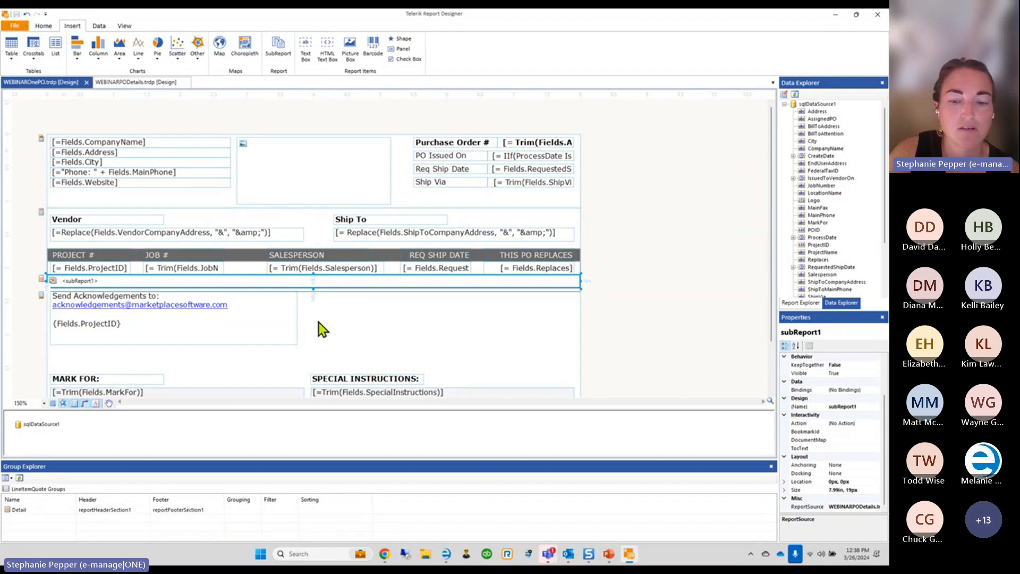
pyautogui.click(446, 550)
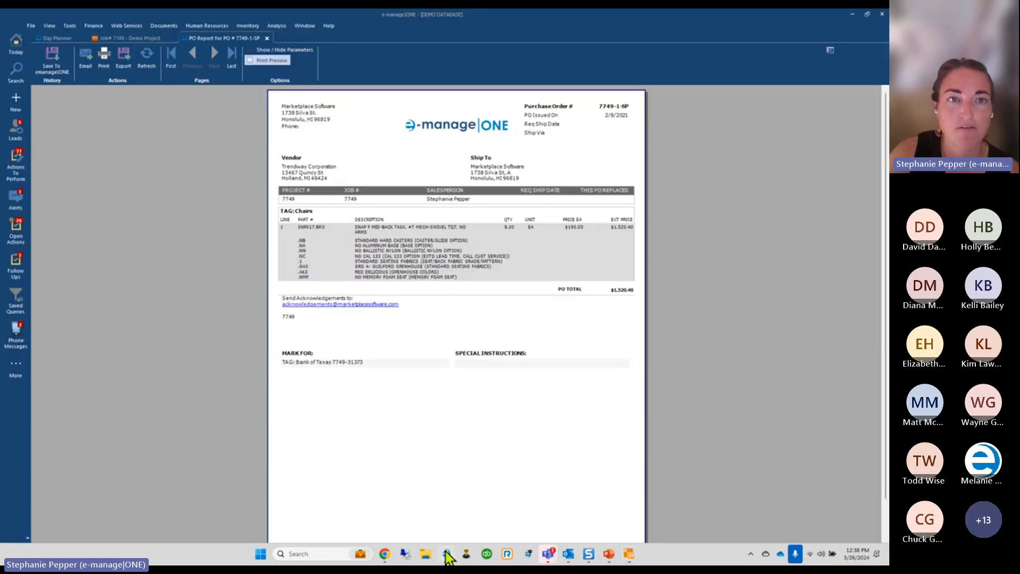
# Refresh the PO 7749-1-SP preview so the line items print condensed, without option details
pyautogui.click(148, 61)
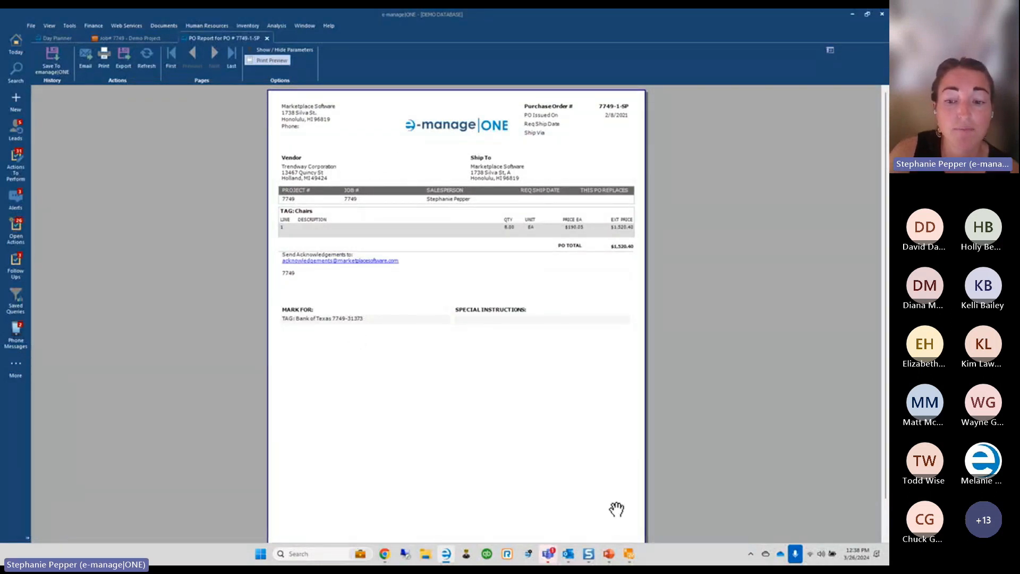
pyautogui.click(629, 554)
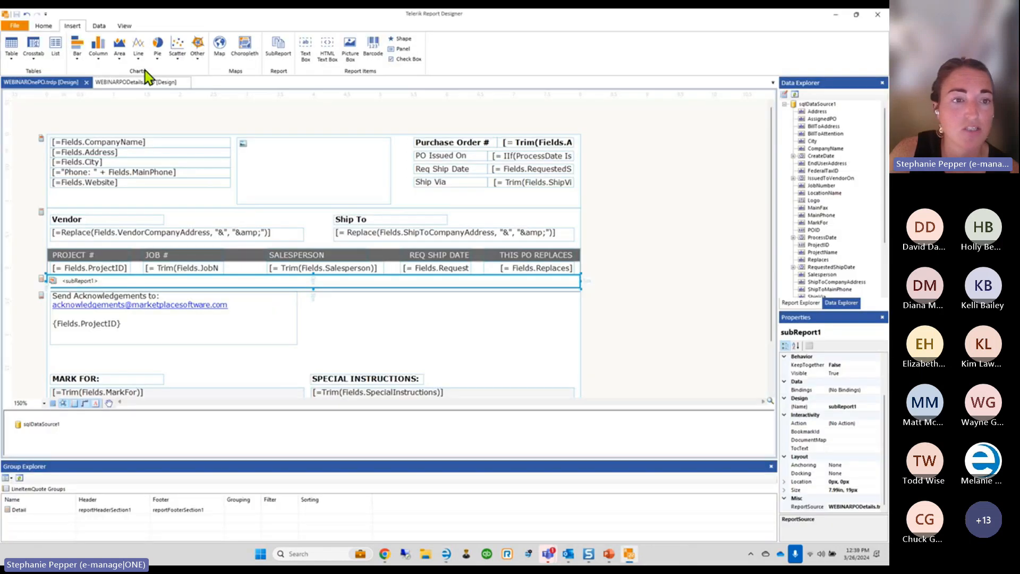
# Retype the PO layout's Vendor and Ship To headings as VENDOR and SHIP TO
pyautogui.doubleClick(98, 220)
pyautogui.write('VENDOR')
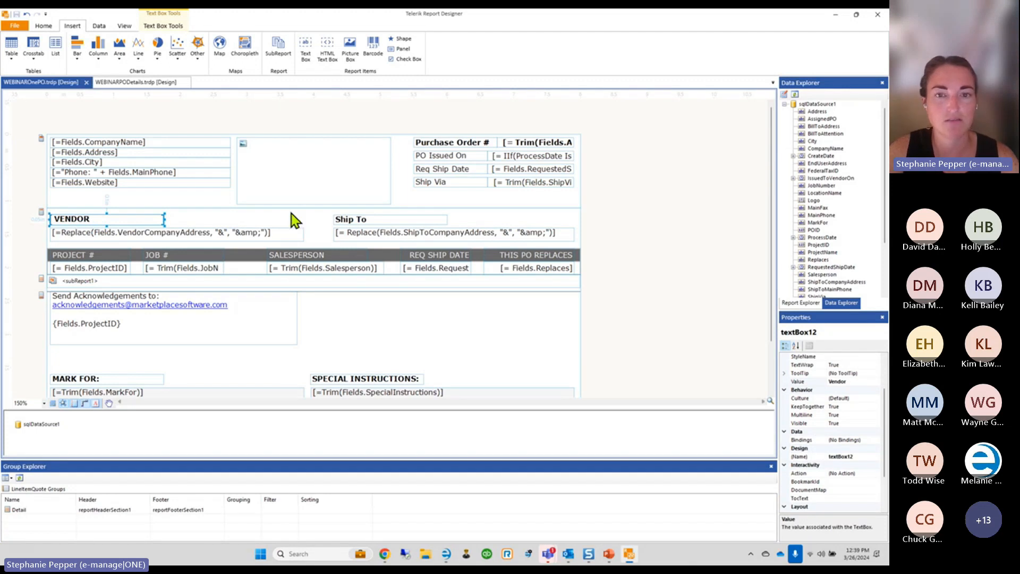
pyautogui.click(387, 218)
pyautogui.doubleClick(369, 222)
pyautogui.write('SHIP TO')
pyautogui.click(355, 314)
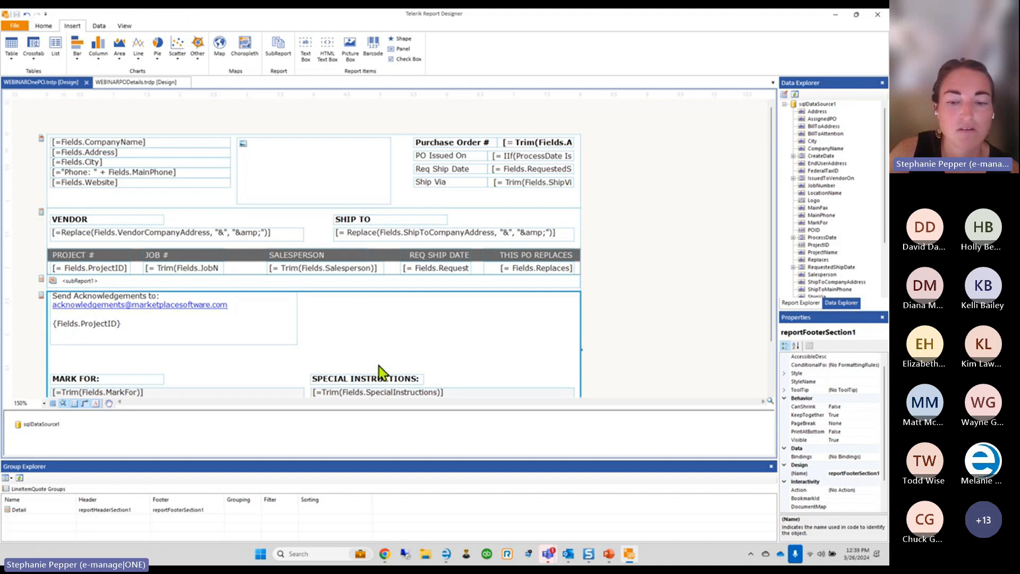
pyautogui.click(447, 555)
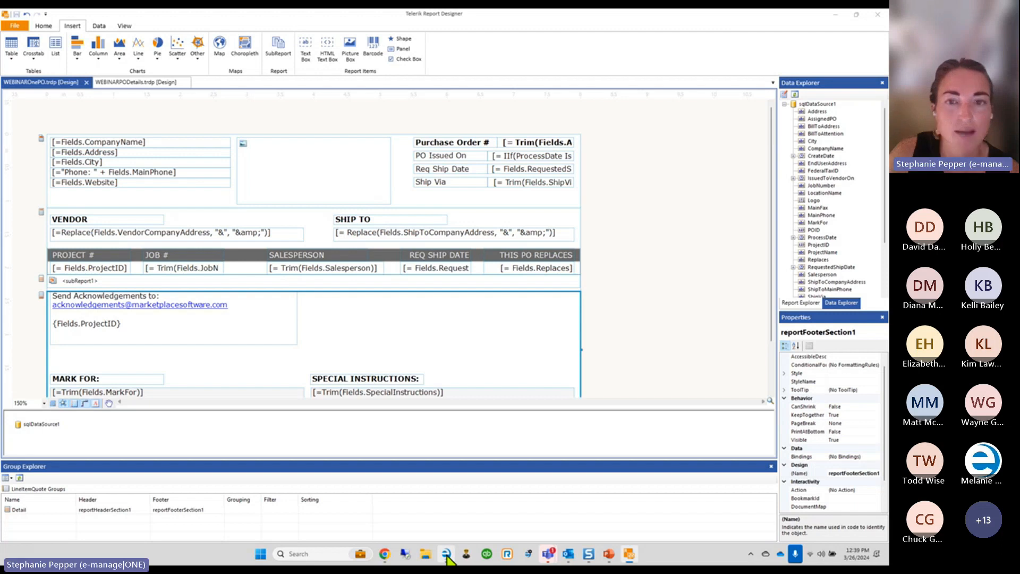
# Show the PO 7749-1-SP preview with VENDOR and SHIP TO headings, then bring up Tools > Custom Reports
pyautogui.click(446, 555)
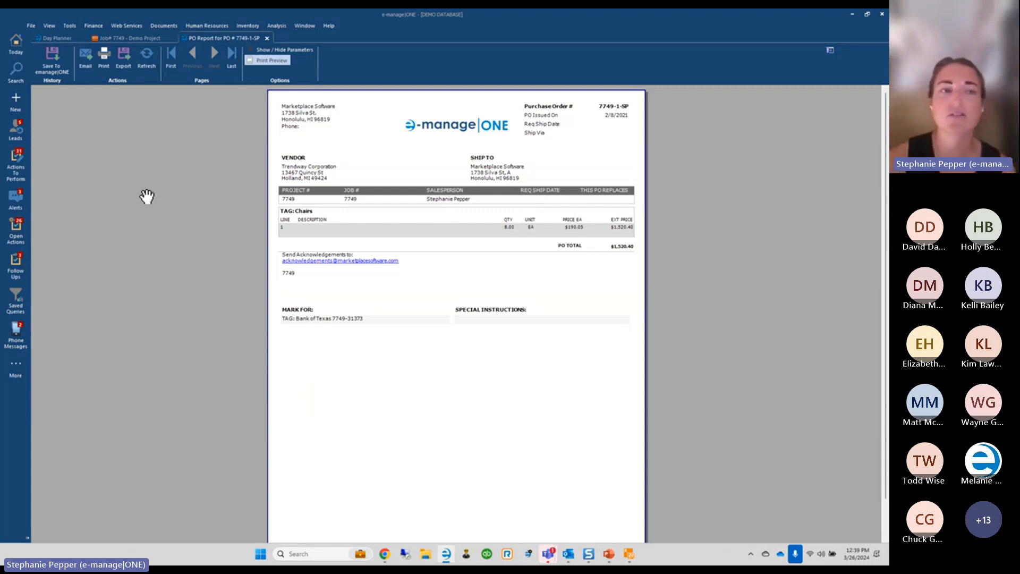
pyautogui.click(67, 26)
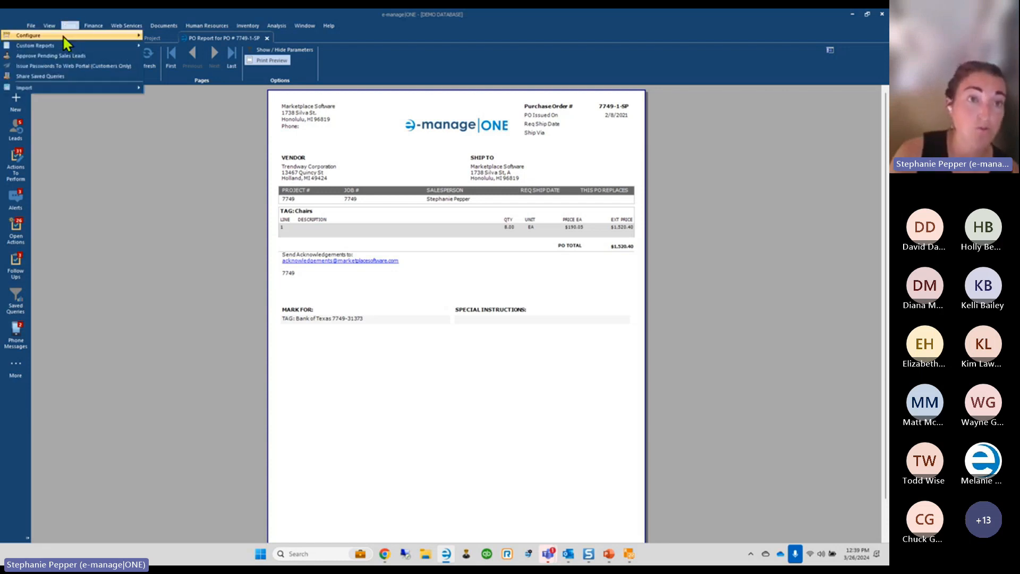
pyautogui.moveTo(55, 49)
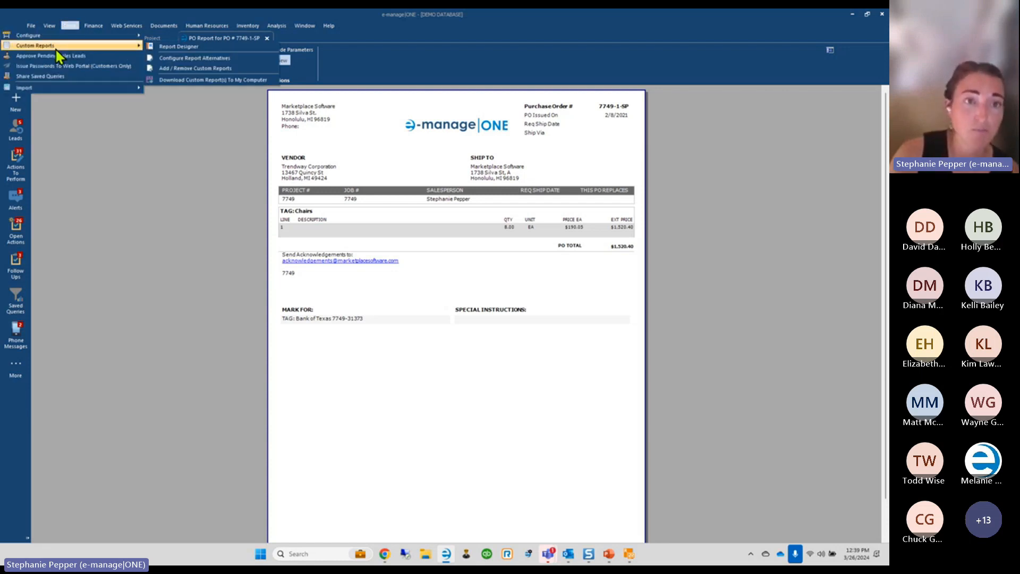
pyautogui.click(196, 81)
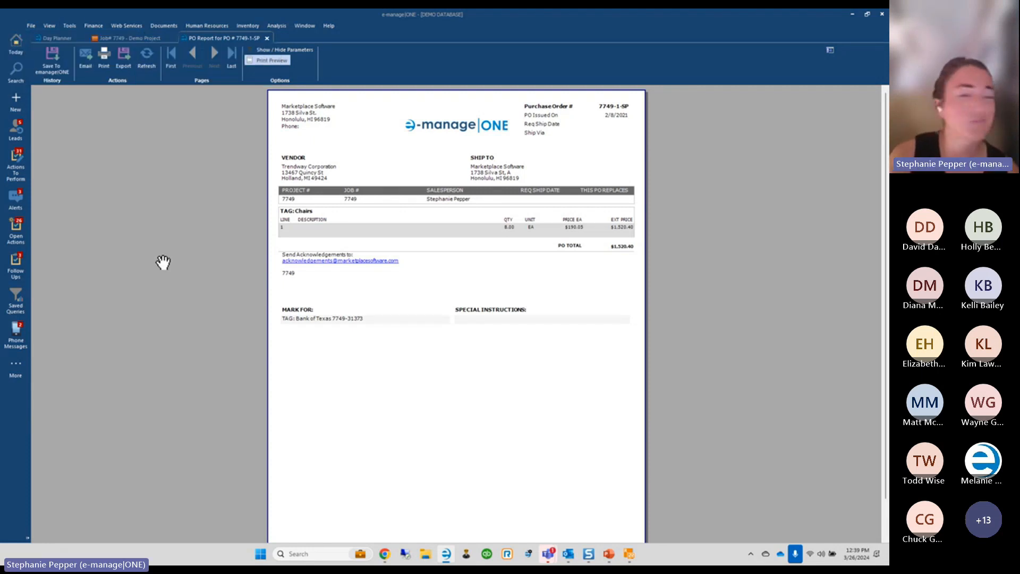
pyautogui.click(69, 25)
pyautogui.moveTo(59, 48)
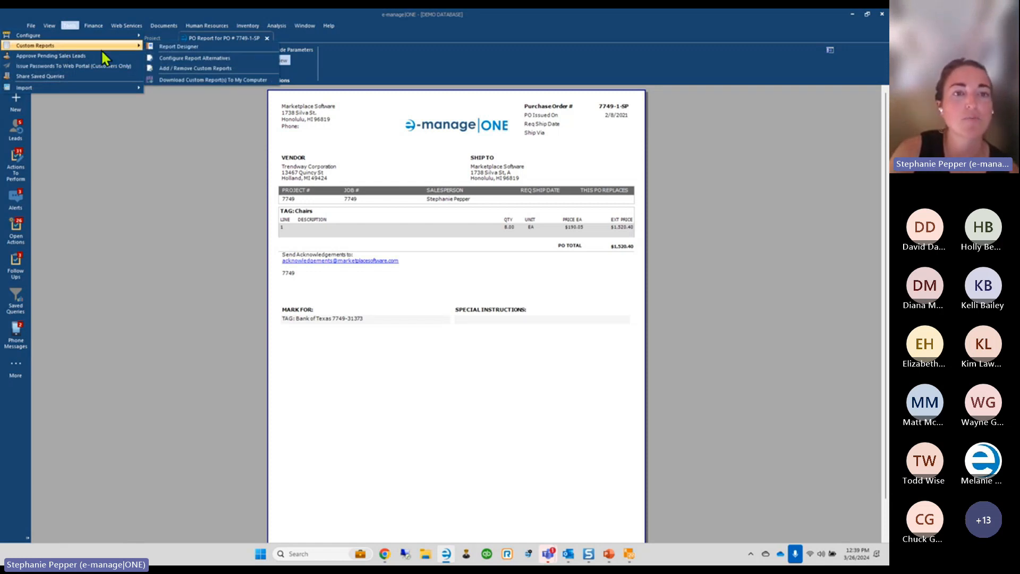
# In Add / Remove Custom Reports, re-upload the modified WEBINAROnePO.trdp report
pyautogui.click(171, 68)
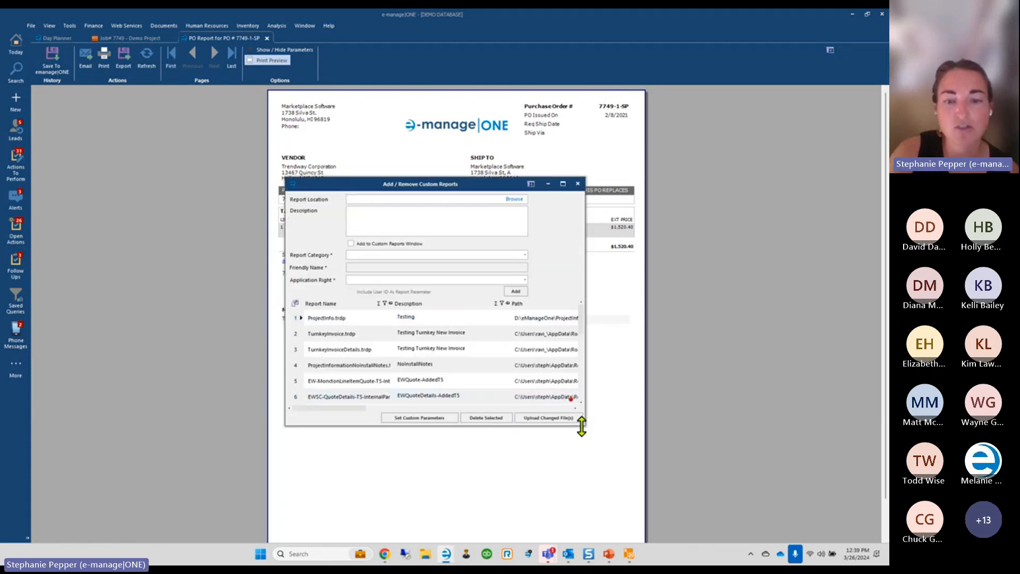
pyautogui.moveTo(585, 423); pyautogui.dragTo(585, 524)
pyautogui.click(298, 462)
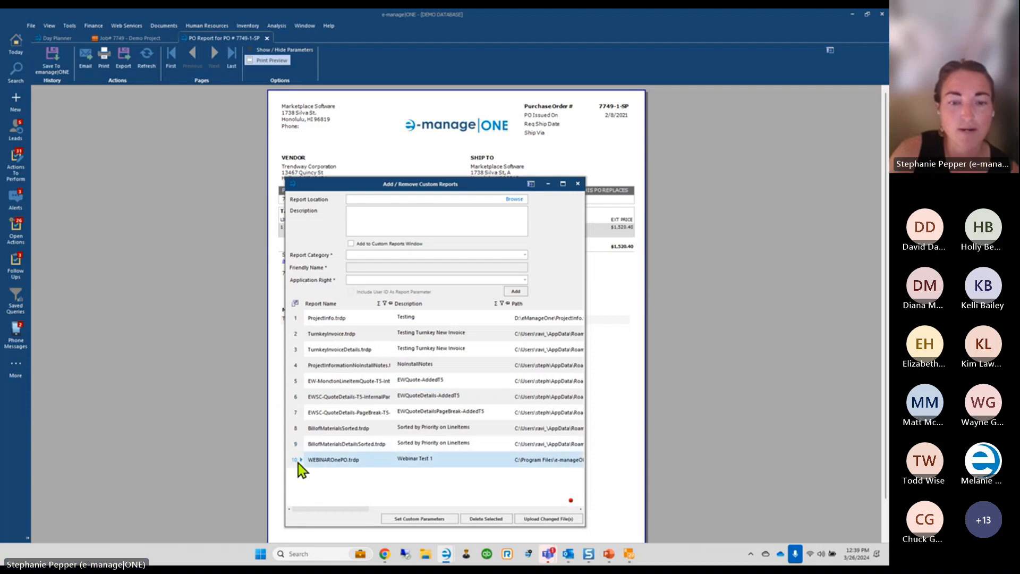
pyautogui.click(541, 519)
pyautogui.click(476, 310)
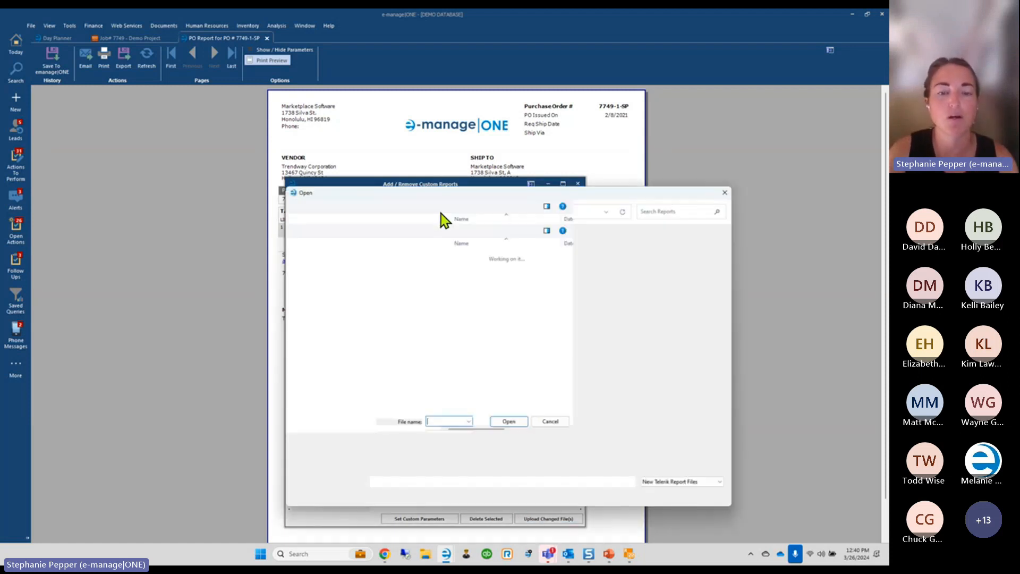
# Add WEBINARPODetails.trdp as a custom report described 'WEBINARPODetails-SubReport'
pyautogui.click(477, 358)
pyautogui.scroll(-2, 484, 345)
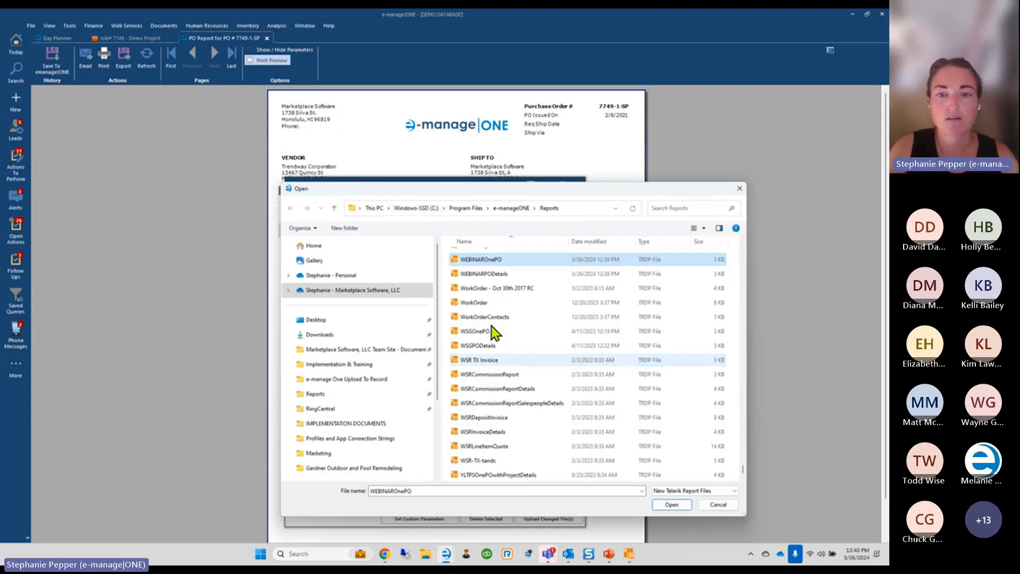
pyautogui.doubleClick(494, 282)
pyautogui.click(399, 220)
pyautogui.write('WEBINAR')
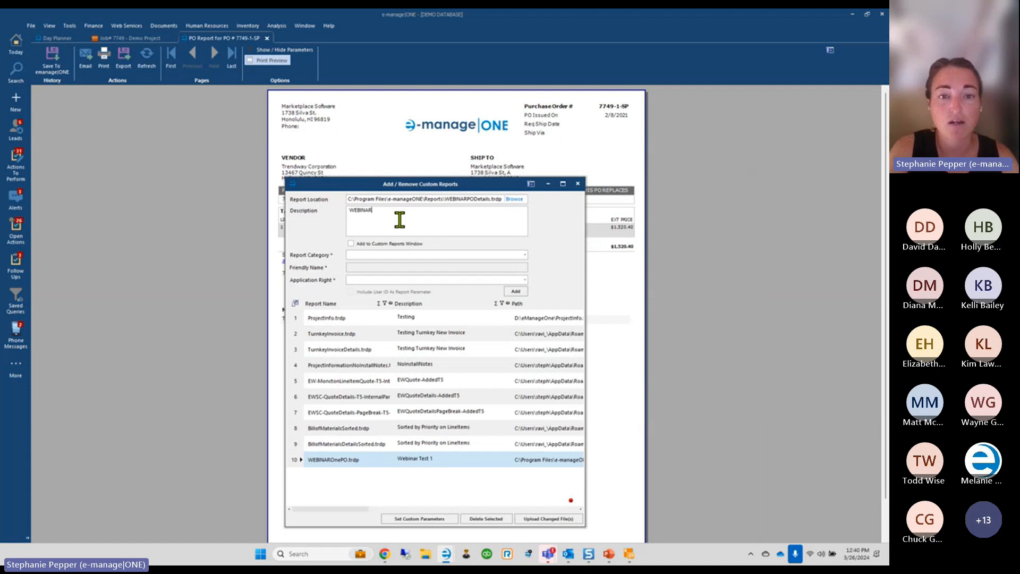
pyautogui.write('PODetails')
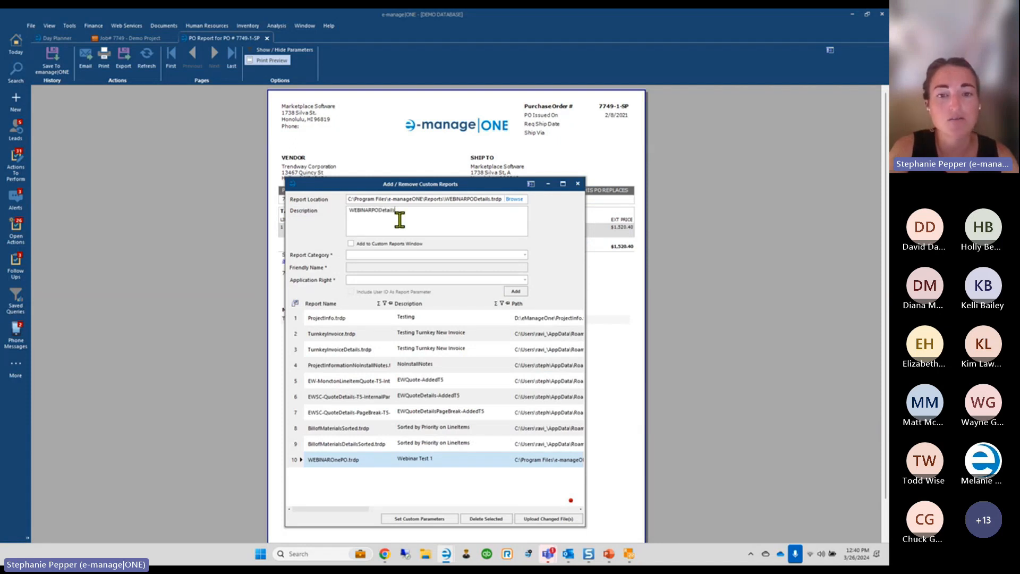
pyautogui.write('-SubReport')
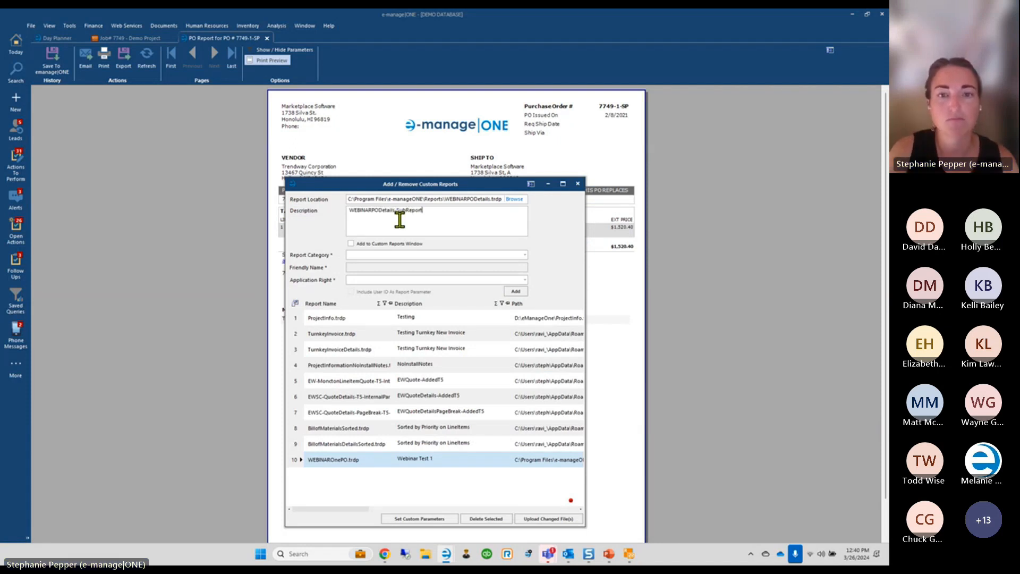
pyautogui.click(515, 291)
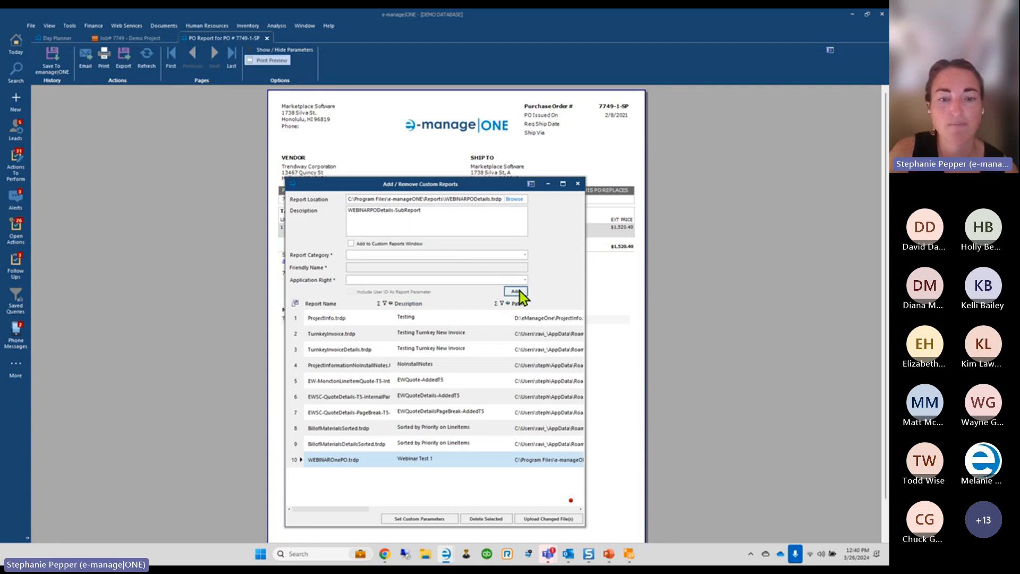
pyautogui.click(578, 183)
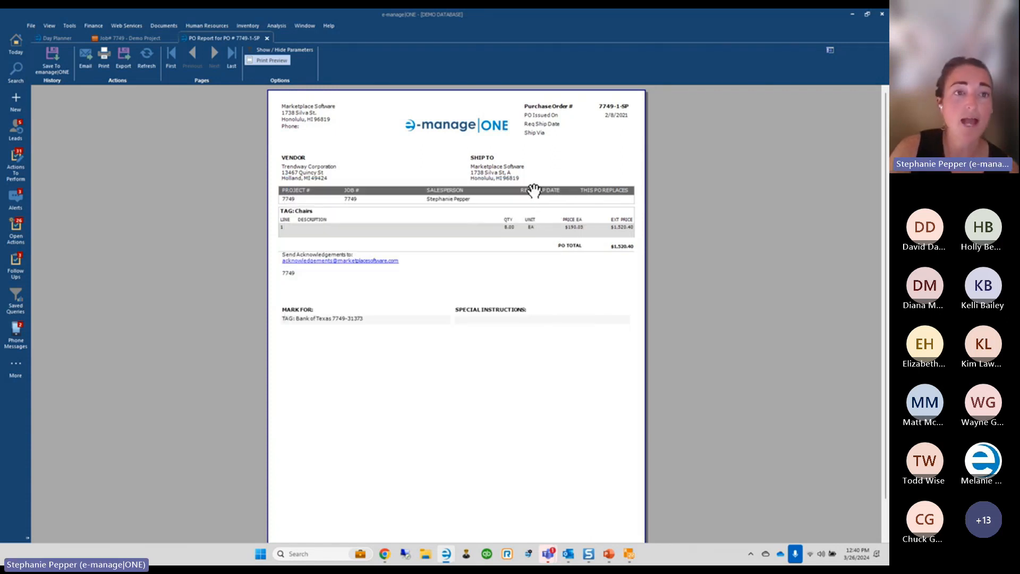
pyautogui.click(70, 25)
pyautogui.moveTo(62, 46)
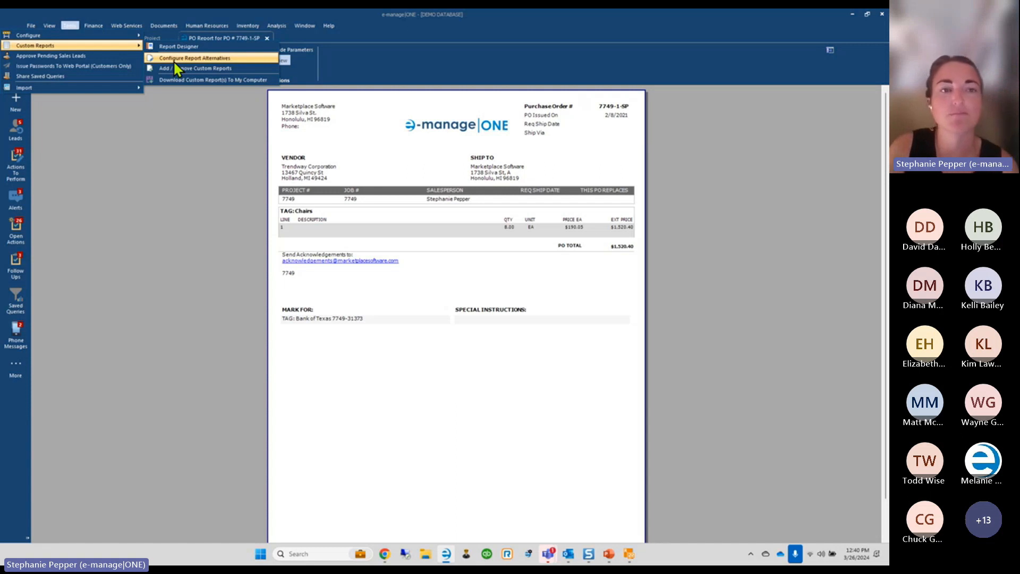
pyautogui.click(230, 321)
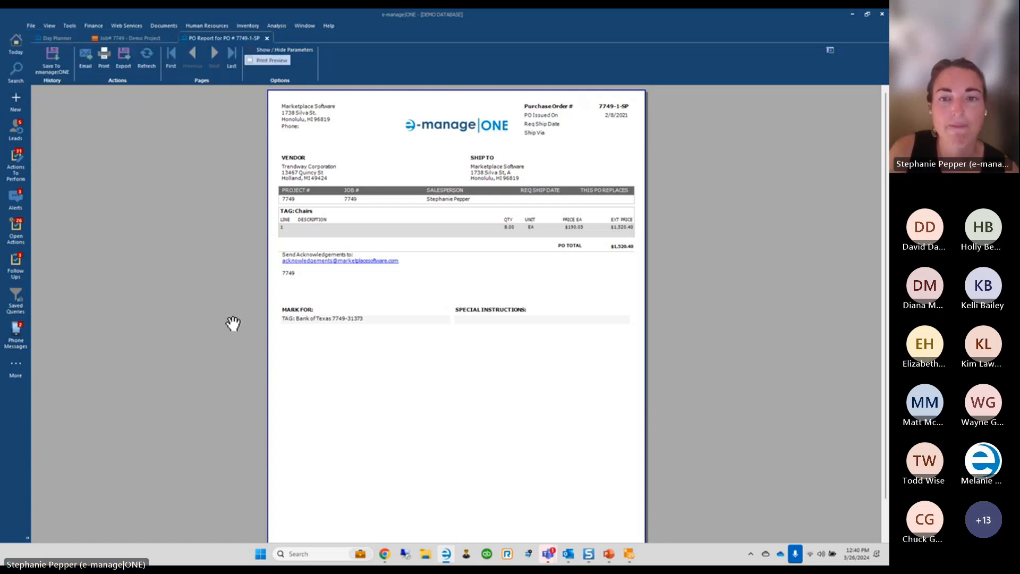
pyautogui.click(147, 63)
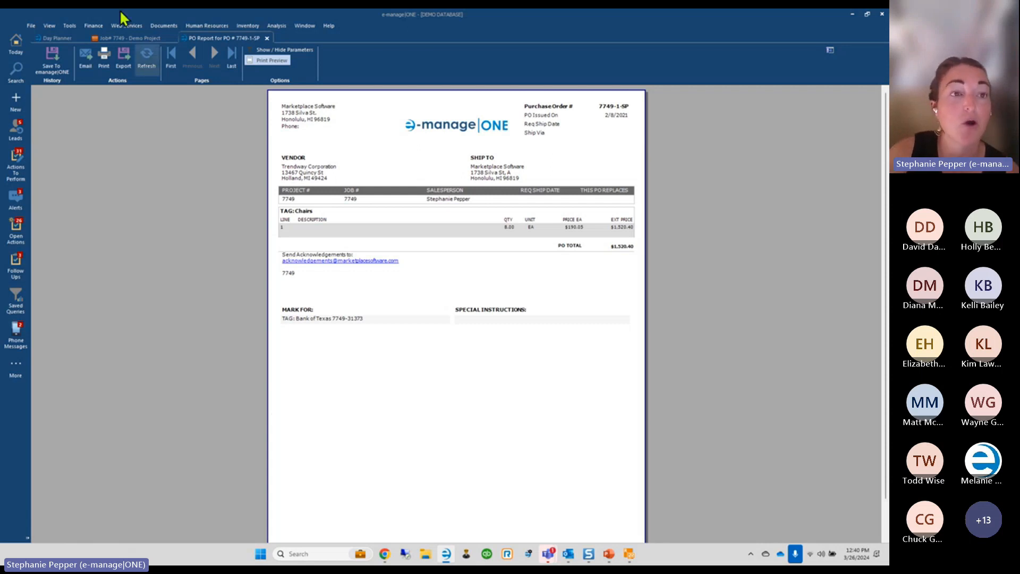
pyautogui.click(69, 25)
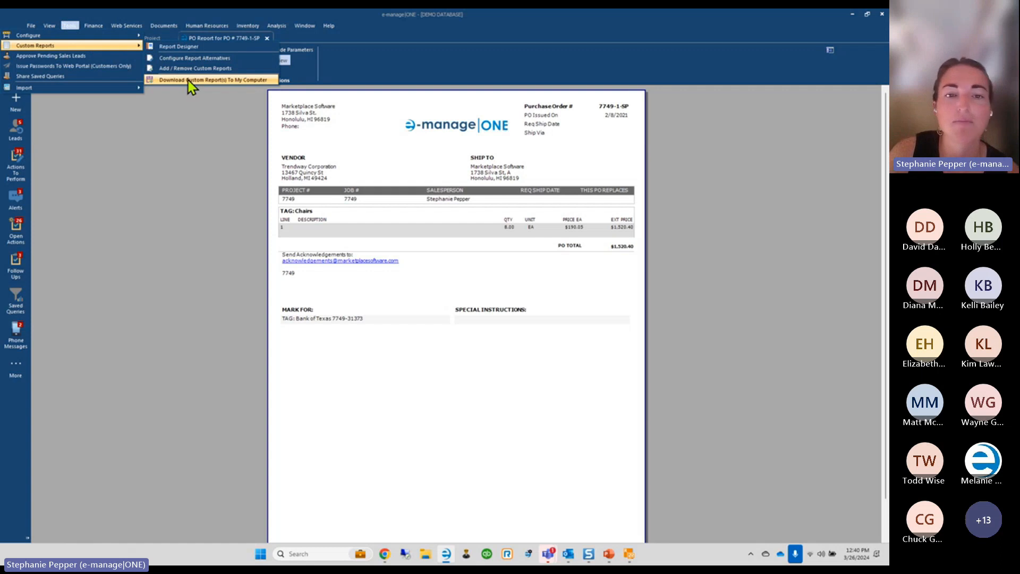
pyautogui.click(234, 326)
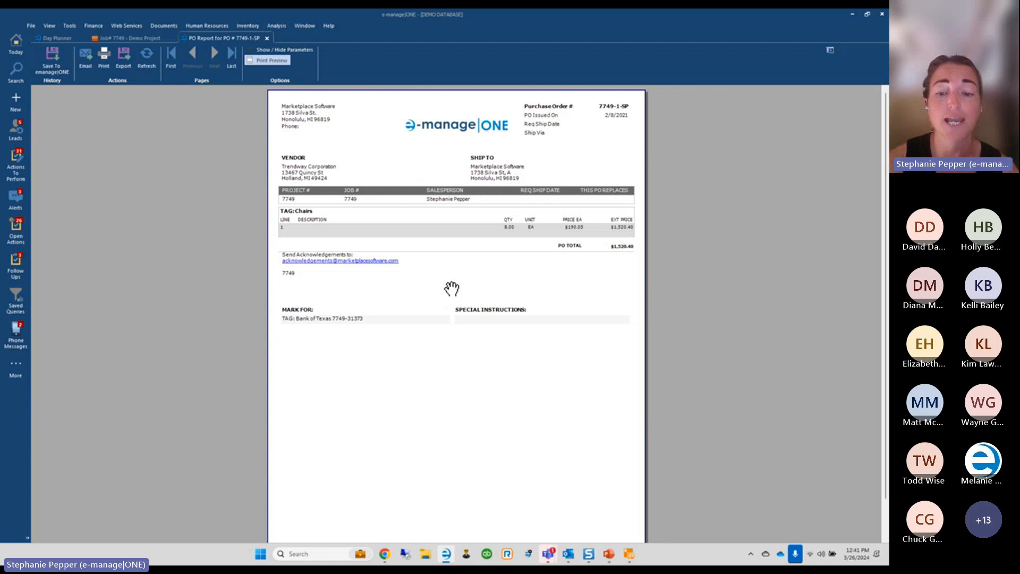
pyautogui.moveTo(636, 556)
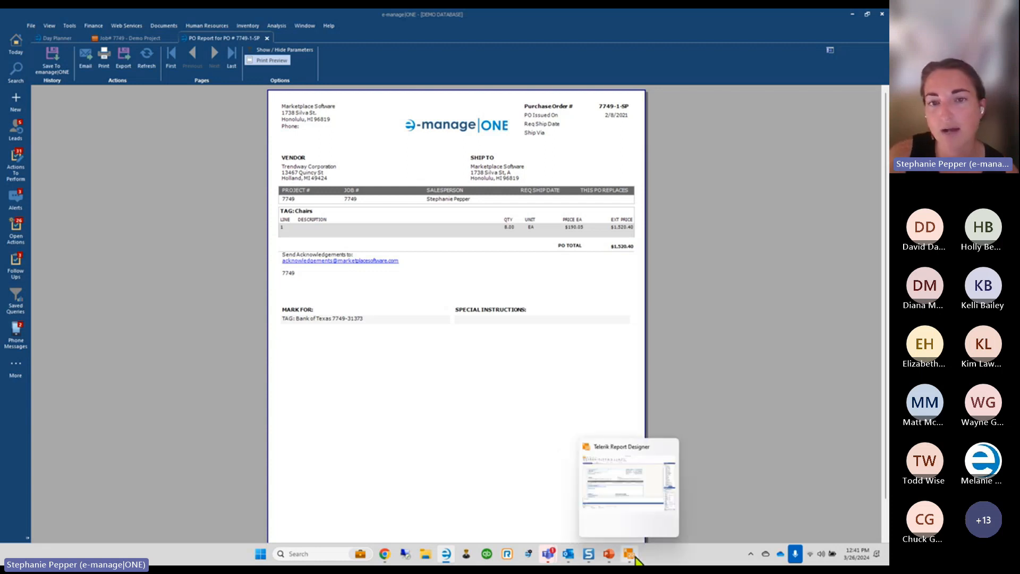
pyautogui.click(635, 557)
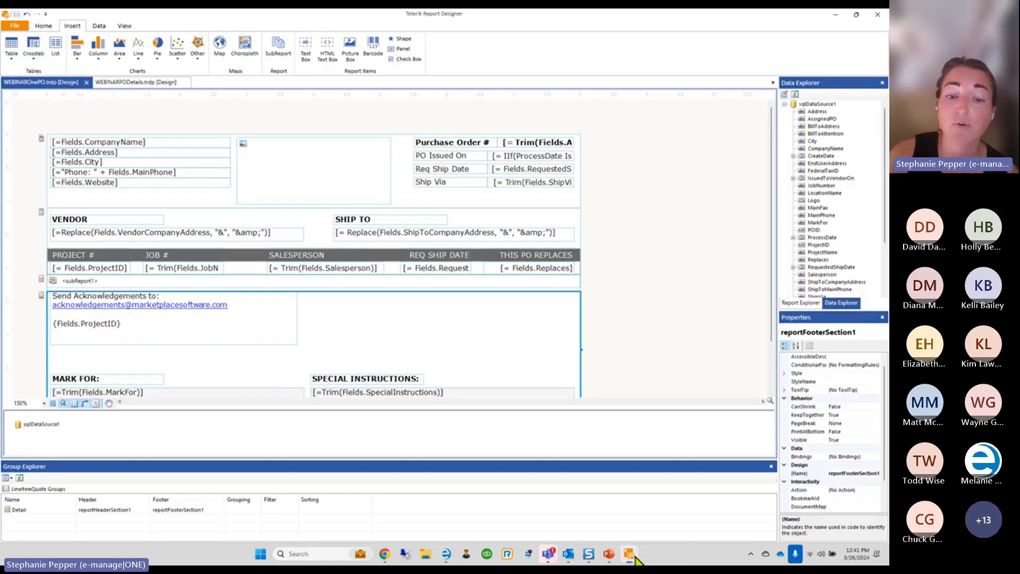
pyautogui.click(425, 553)
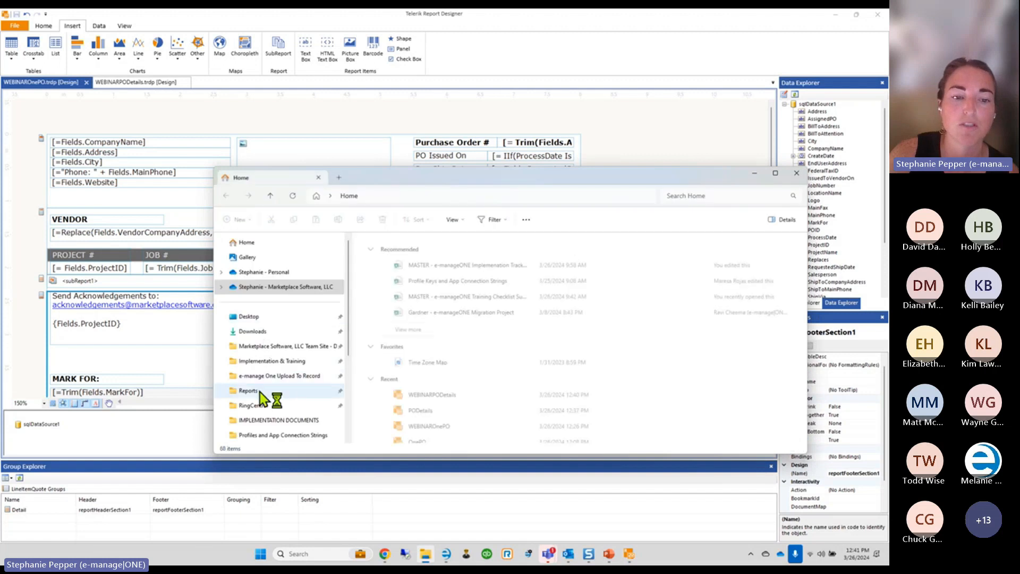
pyautogui.click(247, 391)
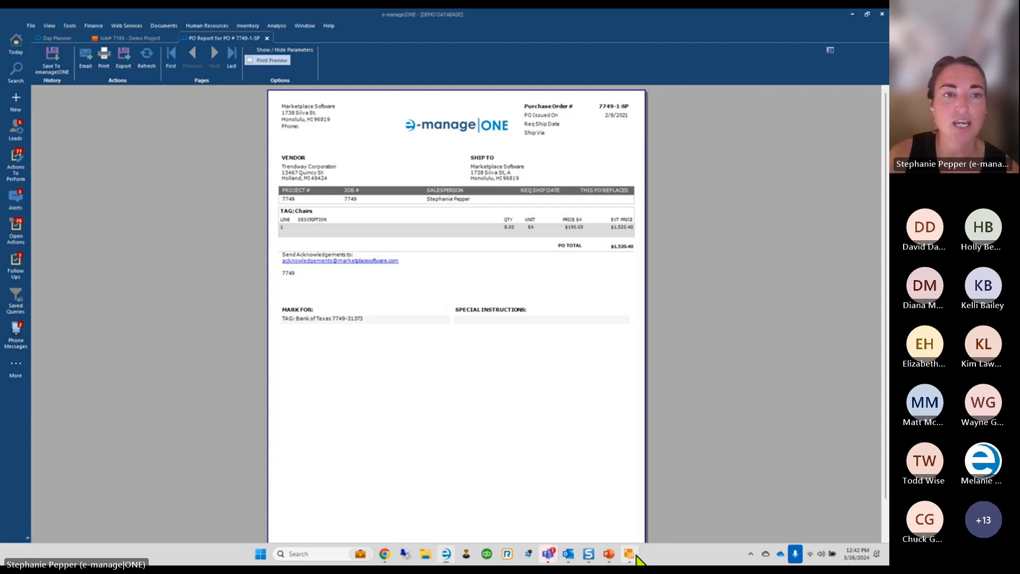
# Glance at the Help menu, then return to the Job# 7749 - Demo Project purchase orders list
pyautogui.click(329, 25)
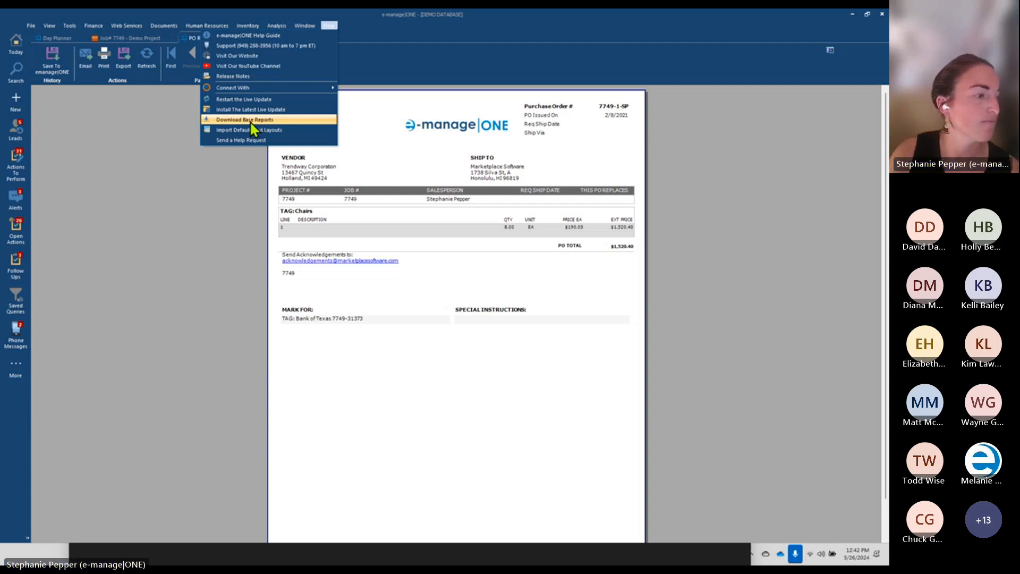
pyautogui.click(174, 330)
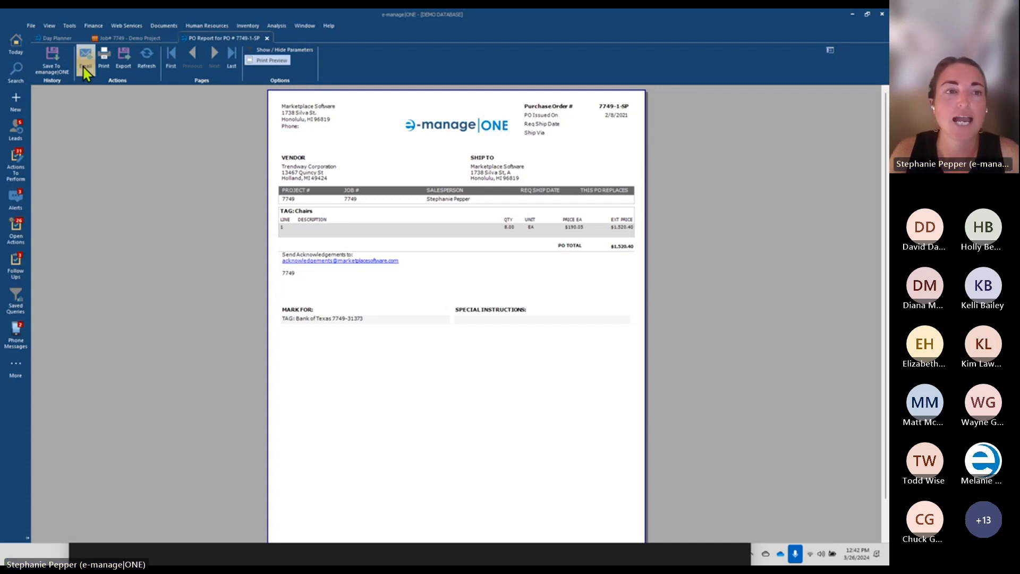
pyautogui.click(140, 40)
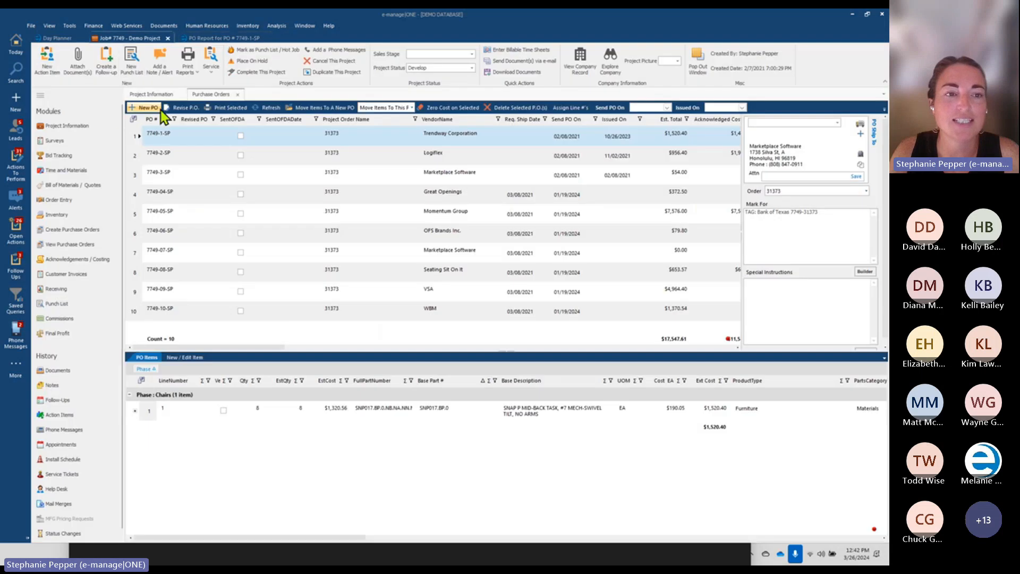
# Under Bill of Materials / Quotes, view the quotes and open Quote Settings for quote 31455
pyautogui.click(75, 186)
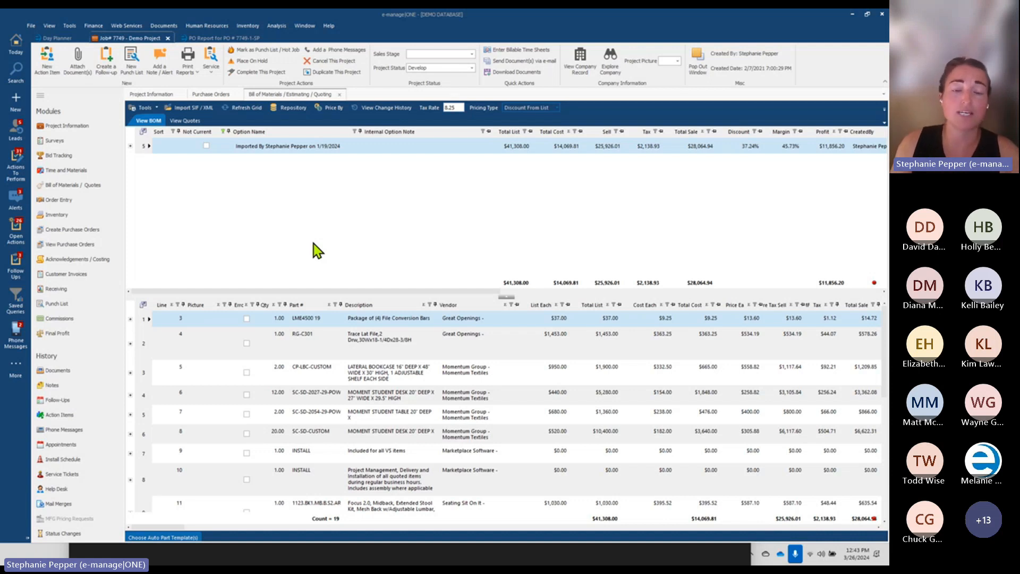
pyautogui.click(177, 126)
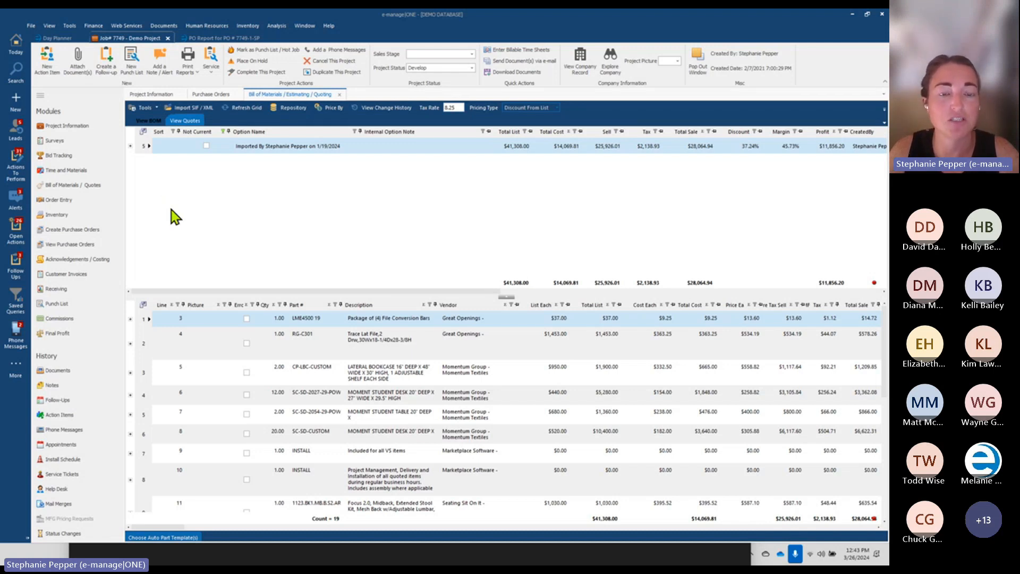
pyautogui.click(145, 174)
pyautogui.click(200, 136)
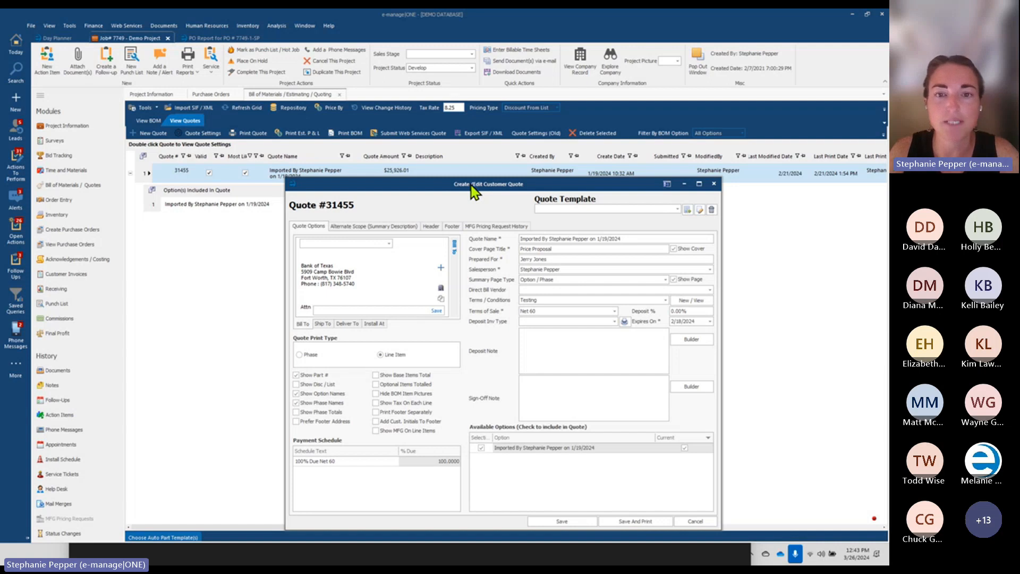
# Move the Create/Edit Customer Quote window up and to the left
pyautogui.moveTo(473, 191); pyautogui.dragTo(438, 144)
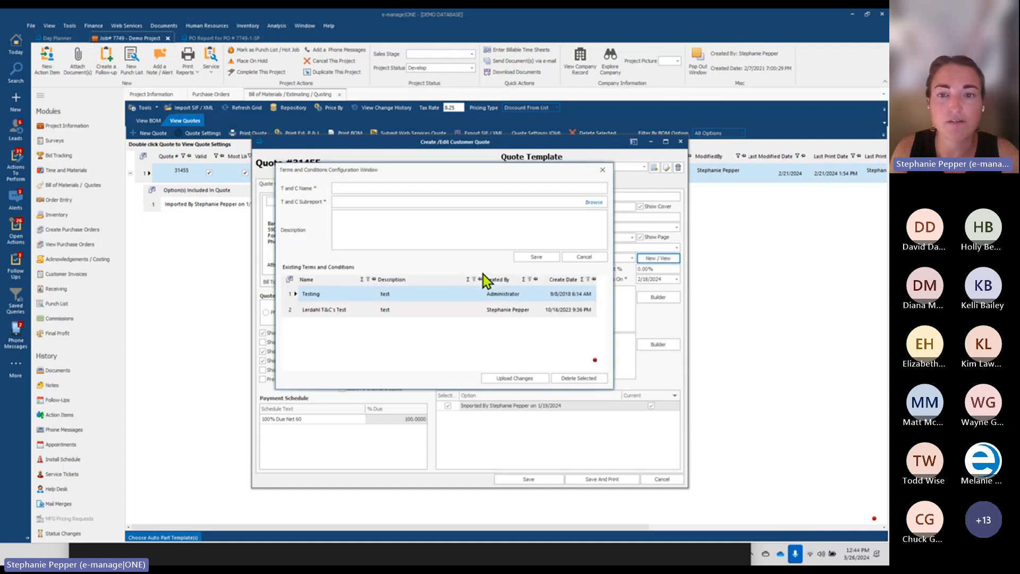
# Close the Terms and Conditions window and open Tools > Custom Reports > Add / Remove Custom Reports
pyautogui.click(70, 26)
pyautogui.moveTo(68, 51)
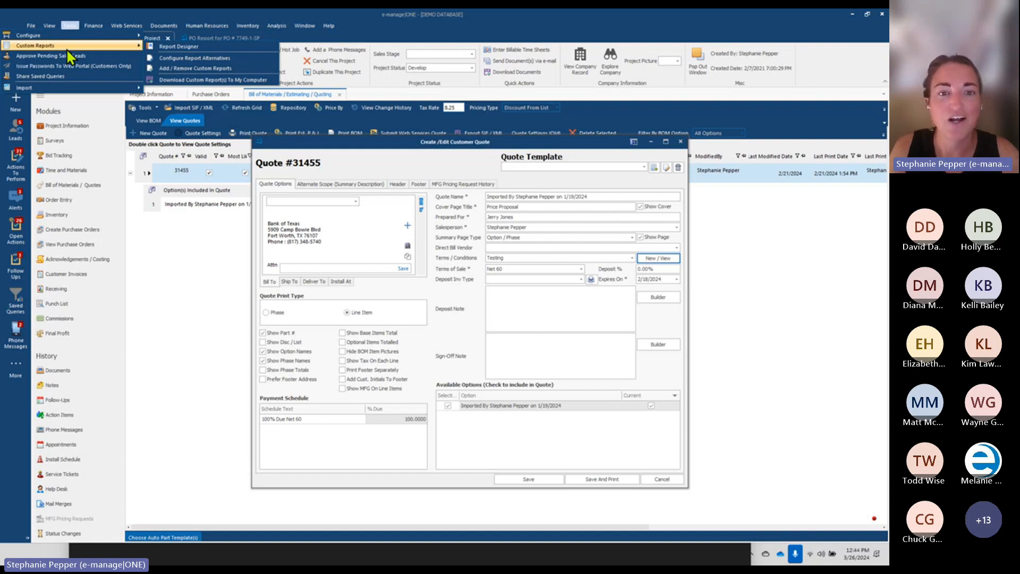
pyautogui.click(69, 26)
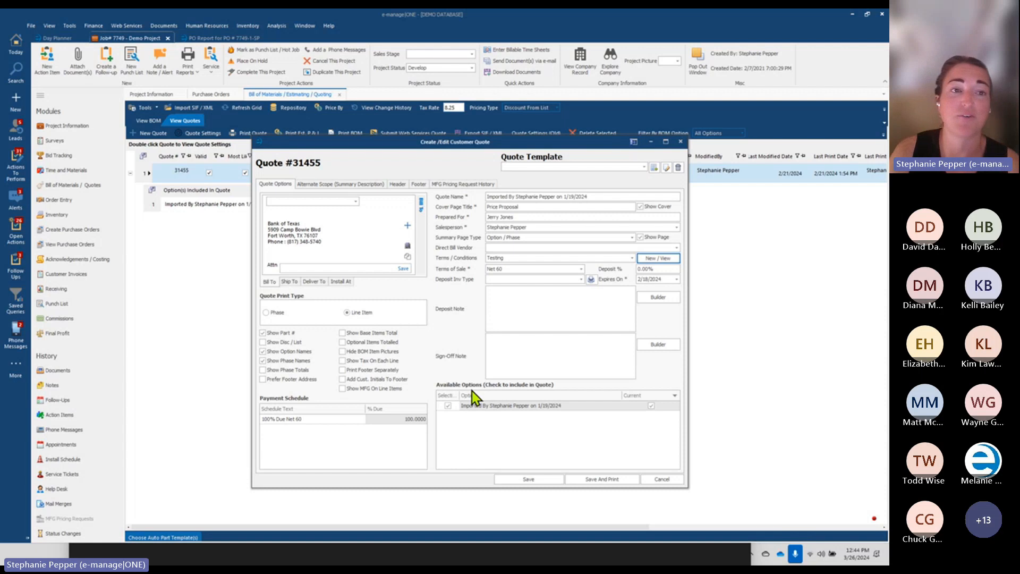
pyautogui.click(68, 27)
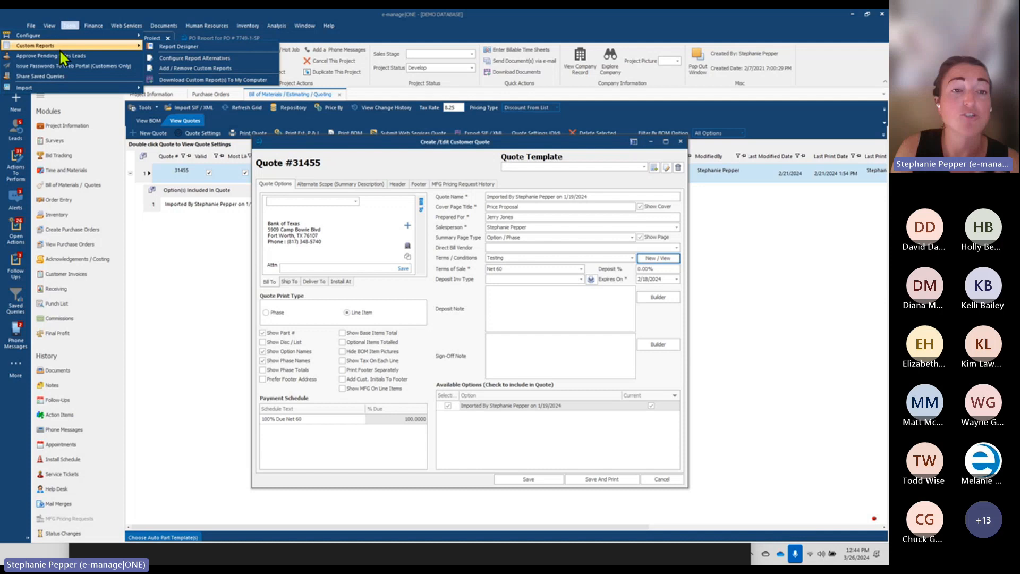
pyautogui.click(183, 69)
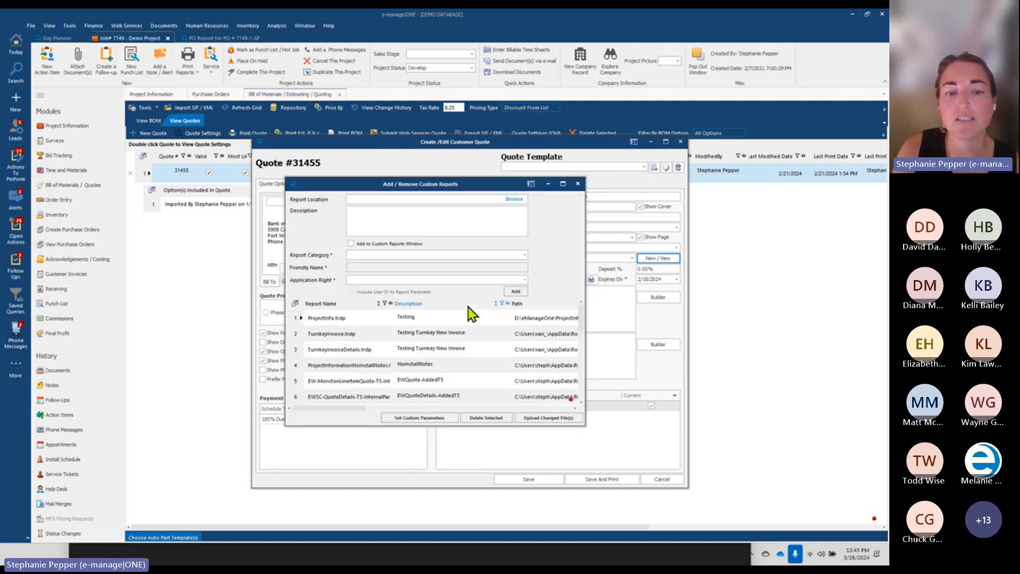
# Close the custom reports list and reopen the quote's terms list, selecting the second entry
pyautogui.click(297, 399)
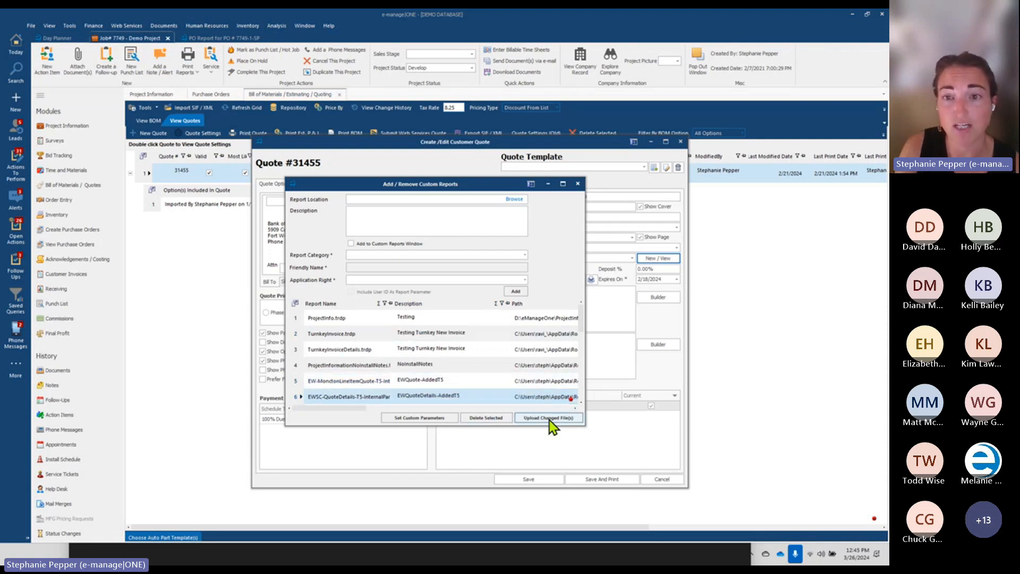
pyautogui.click(578, 184)
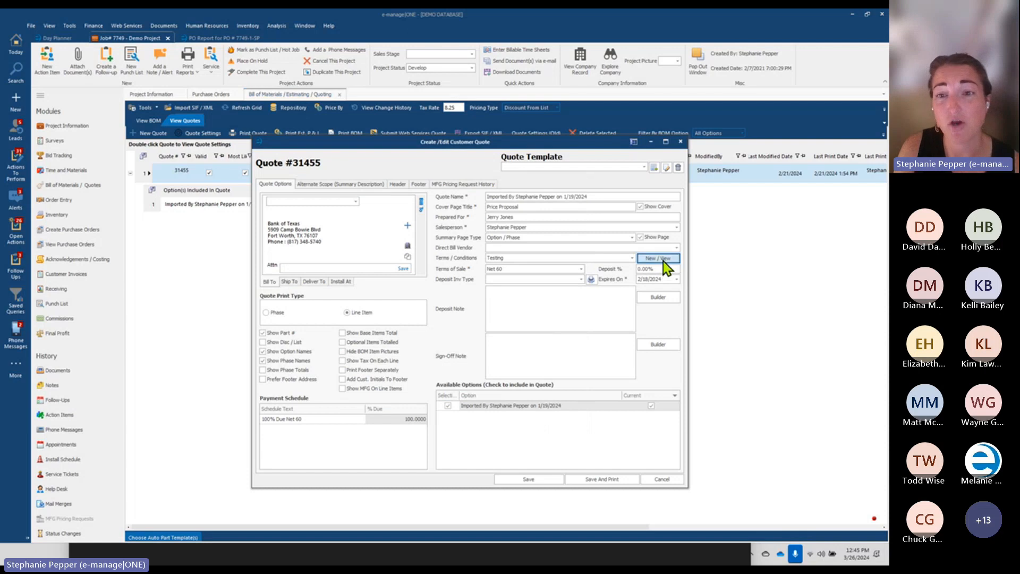
pyautogui.click(663, 261)
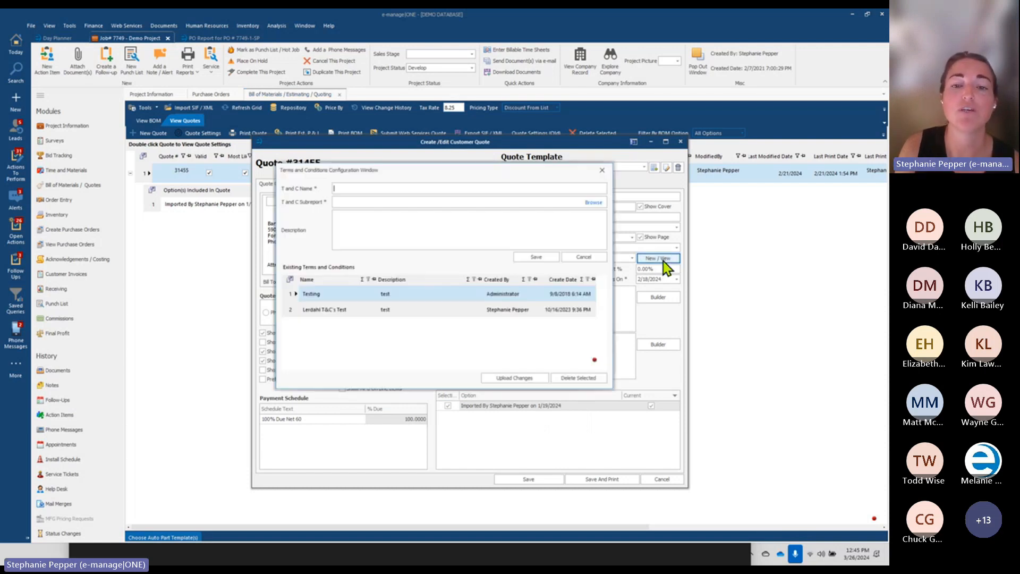
pyautogui.click(291, 311)
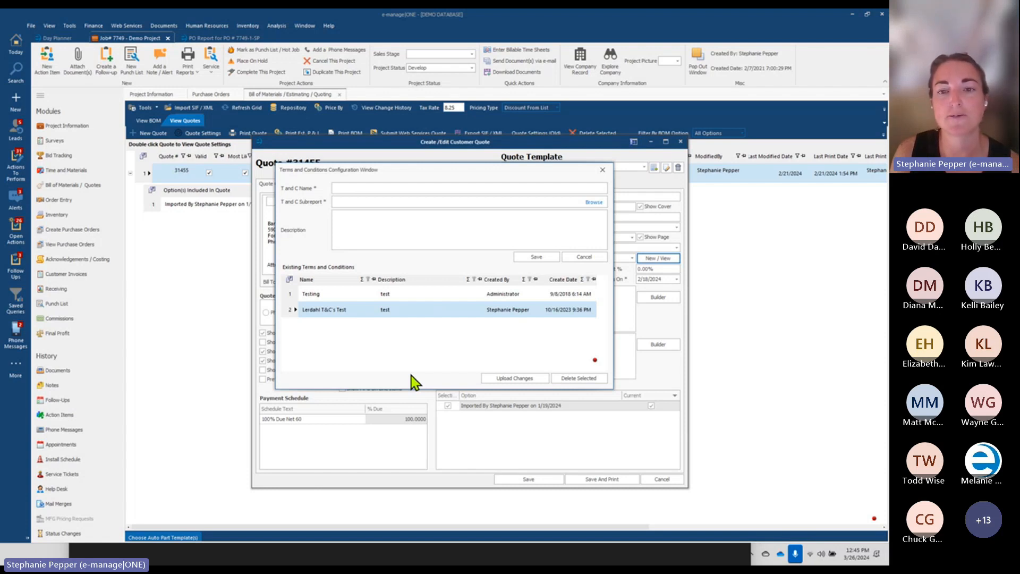
# Close the Terms and Conditions window and Quote #31455's settings, returning to the quotes list
pyautogui.click(602, 170)
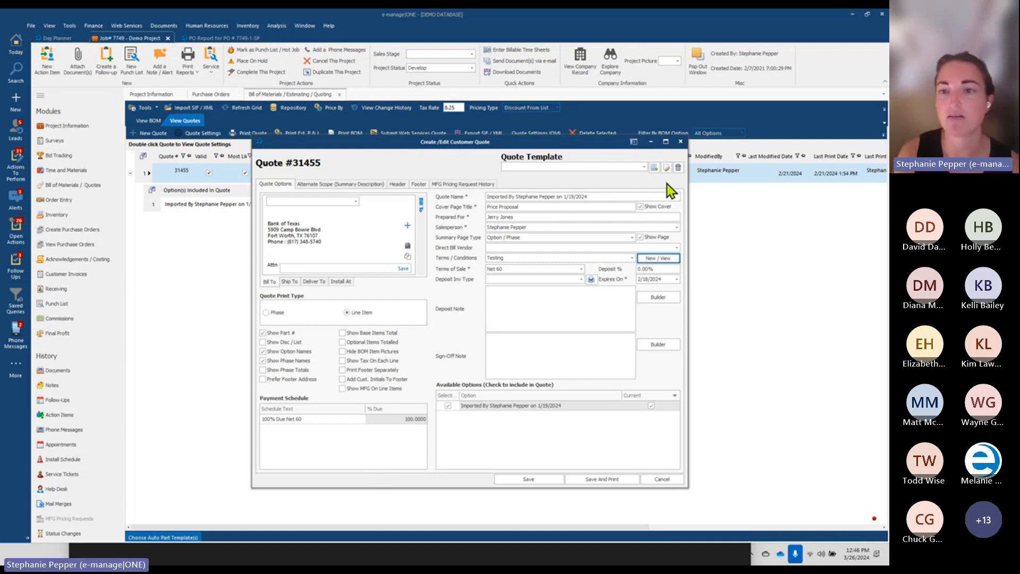
pyautogui.click(680, 142)
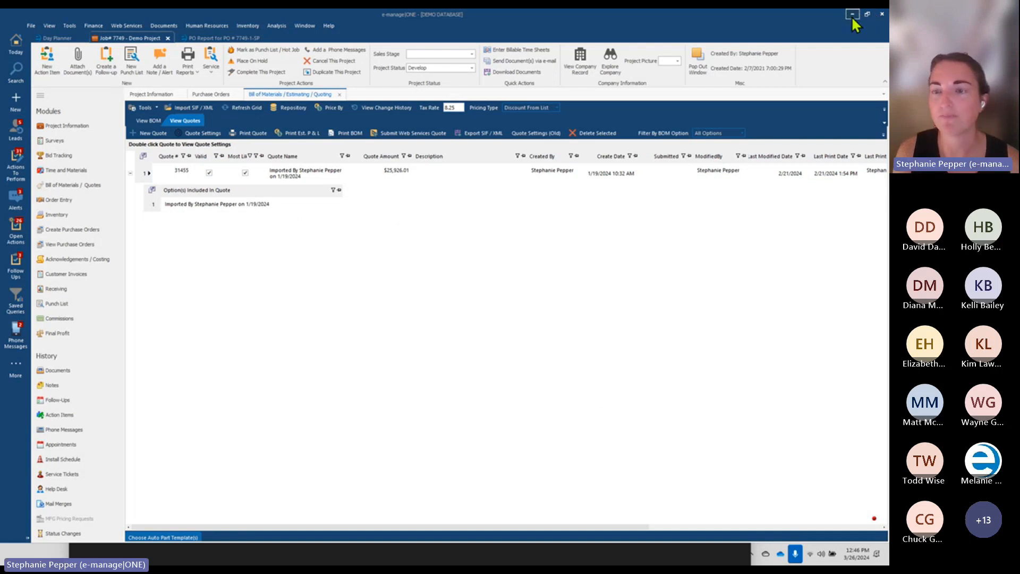
pyautogui.moveTo(588, 562)
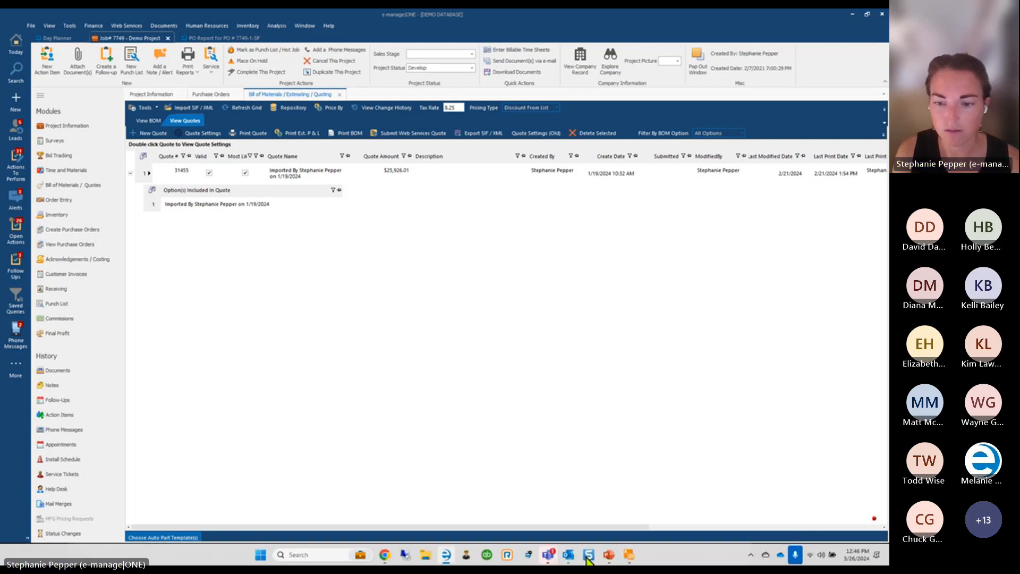
pyautogui.click(630, 556)
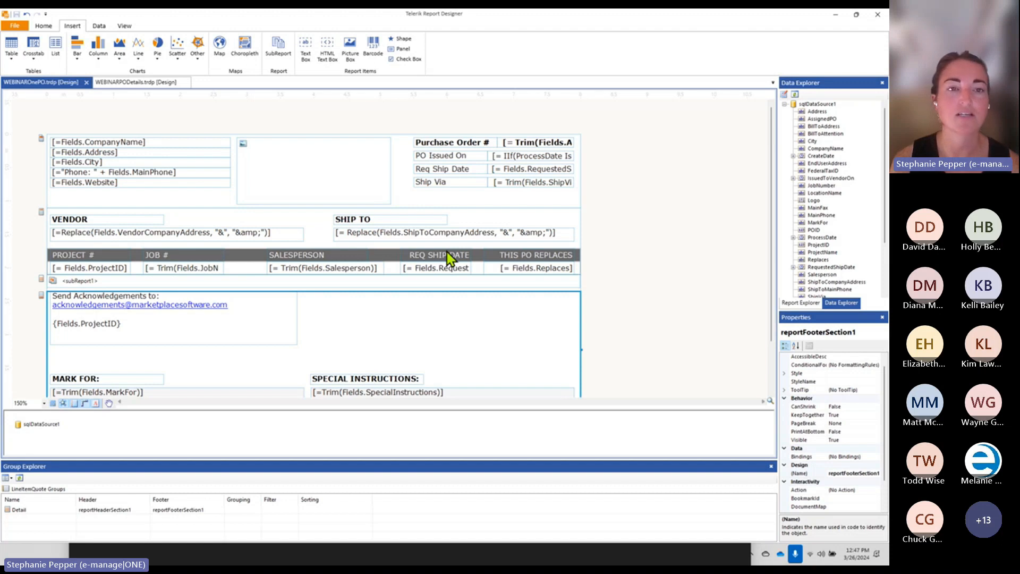
# Give the VENDOR label a light pink background with light grey text
pyautogui.click(128, 218)
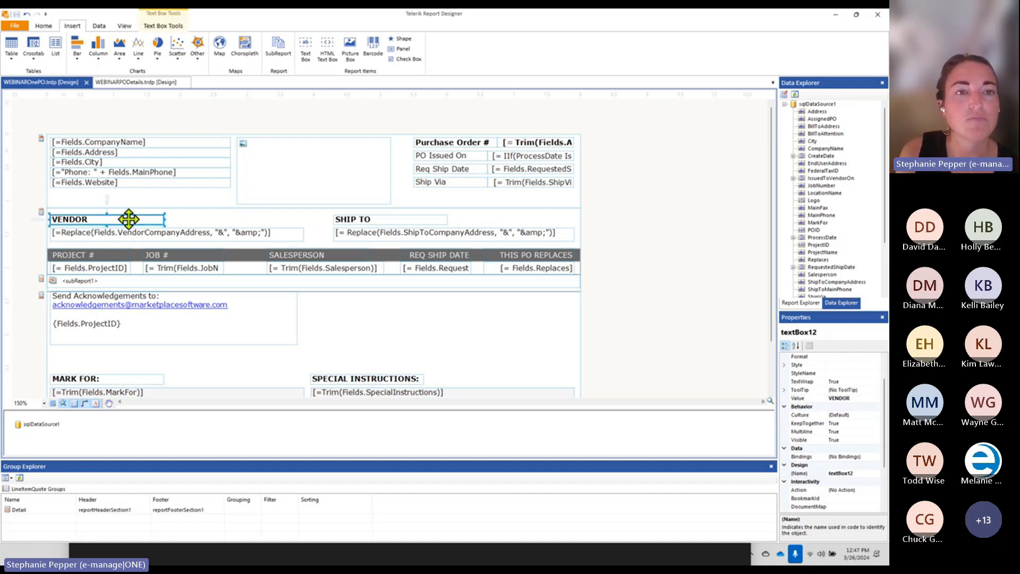
pyautogui.click(43, 26)
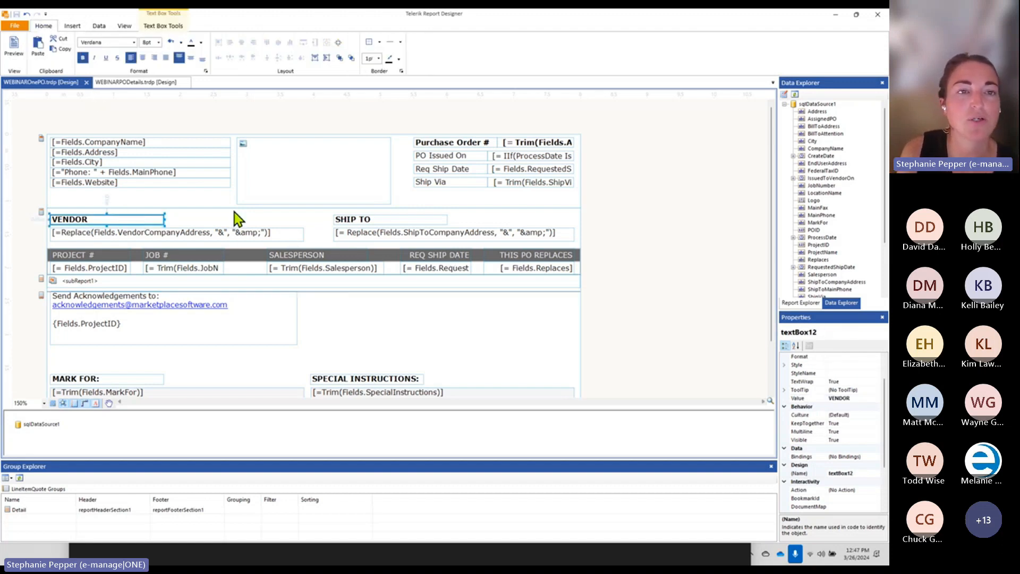
pyautogui.click(182, 44)
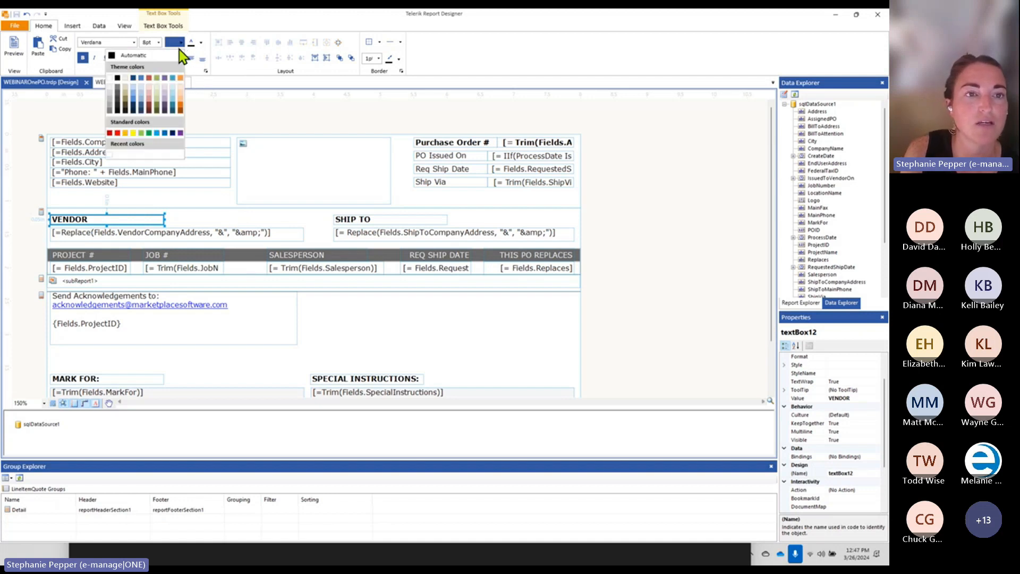
pyautogui.click(150, 88)
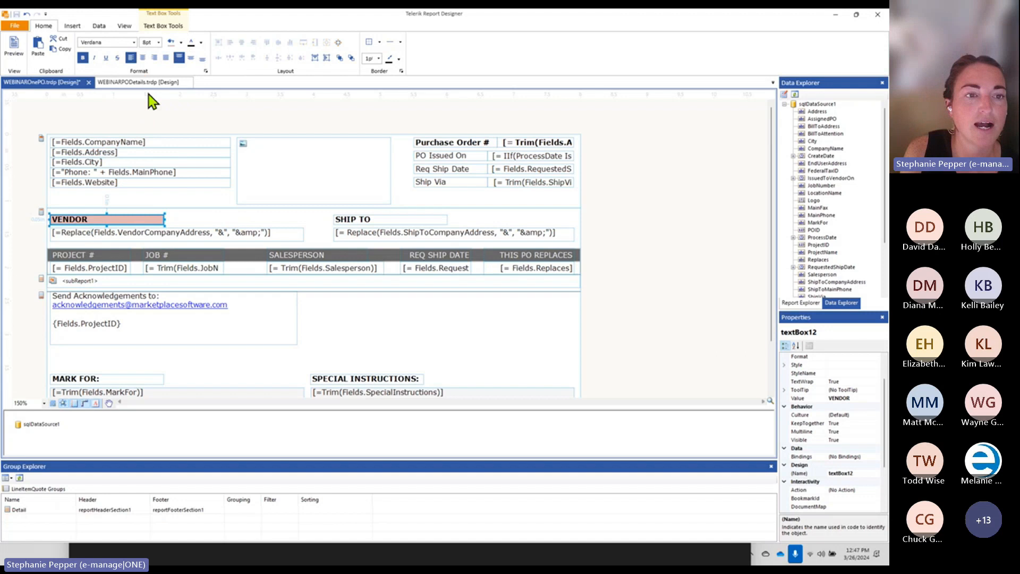
pyautogui.click(202, 44)
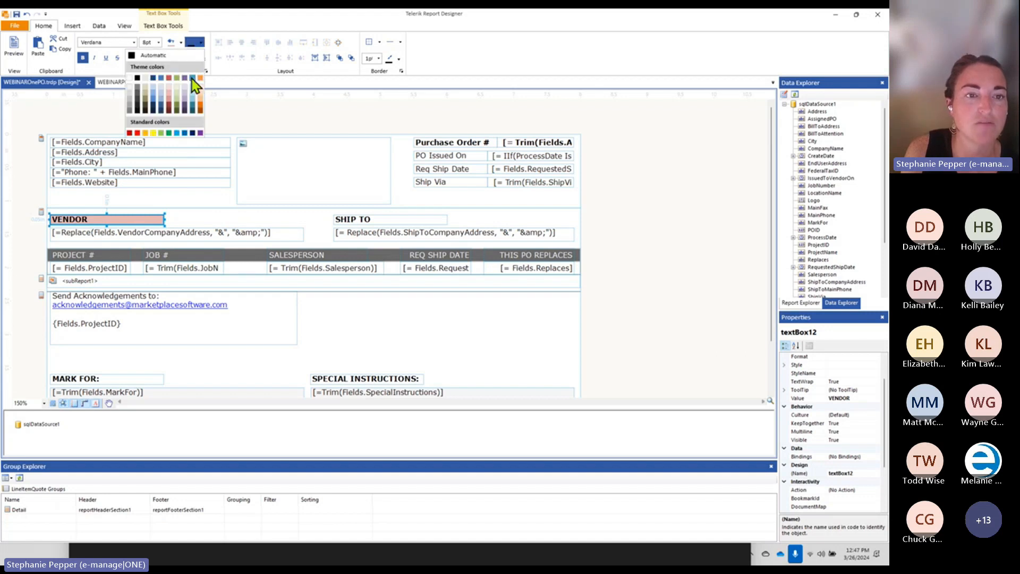
pyautogui.click(198, 84)
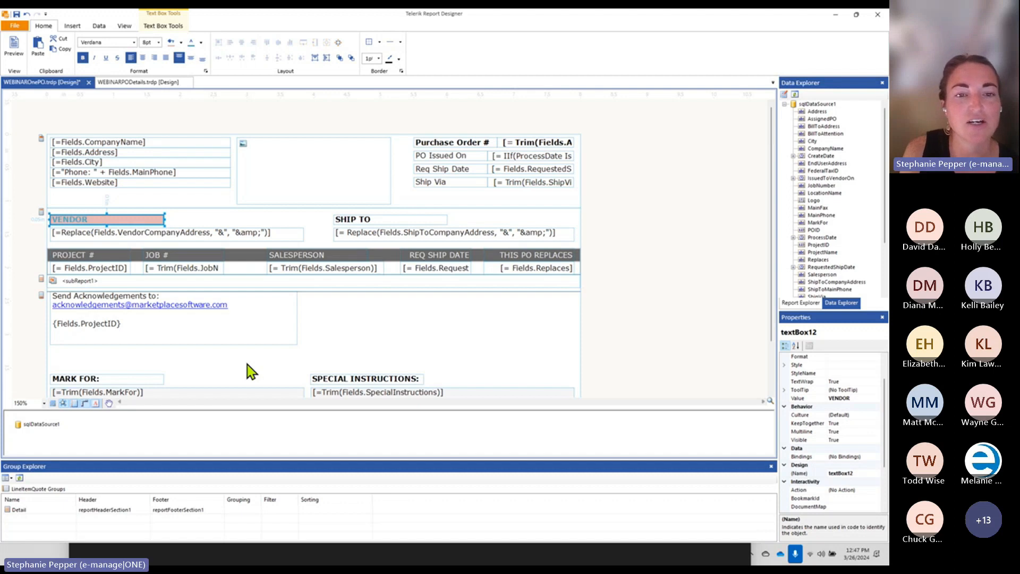
# Fill the PROJECT # header row with blue, then switch to e-manage|ONE
pyautogui.click(251, 258)
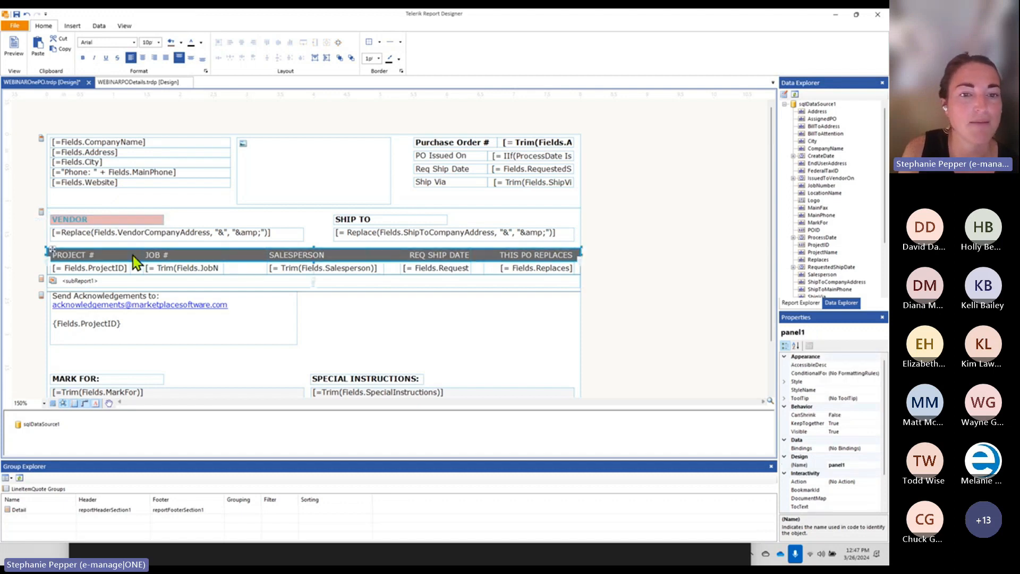
pyautogui.click(182, 44)
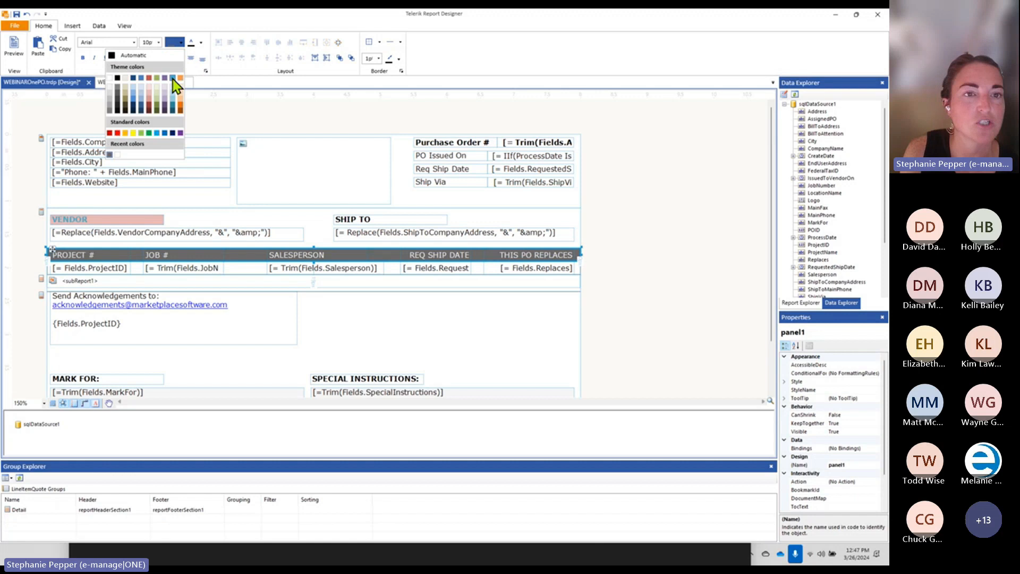
pyautogui.click(173, 78)
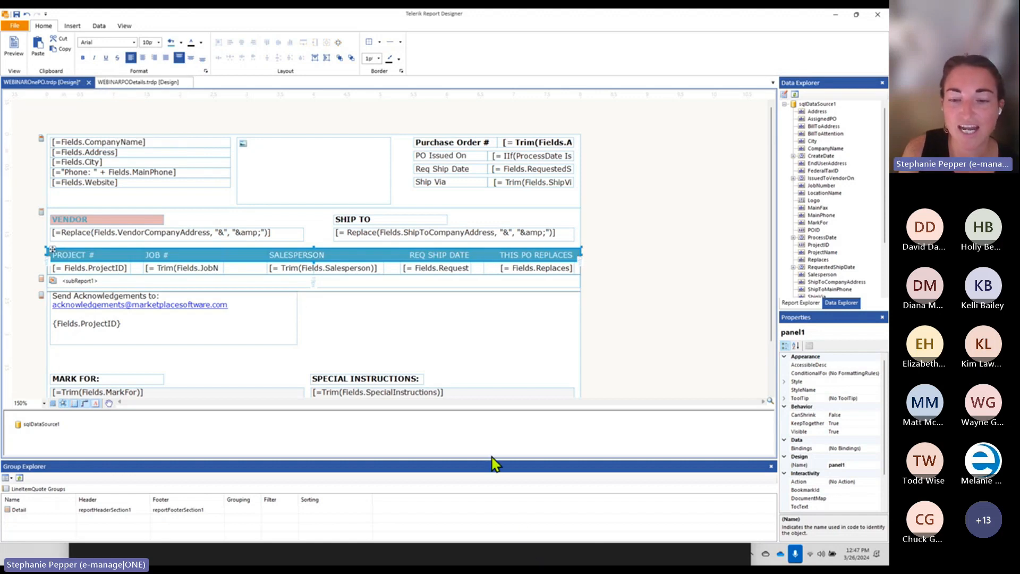
pyautogui.moveTo(537, 563)
pyautogui.click(446, 555)
# Refresh the PO Report preview in e-manage|ONE, then return to the report designer
pyautogui.click(212, 46)
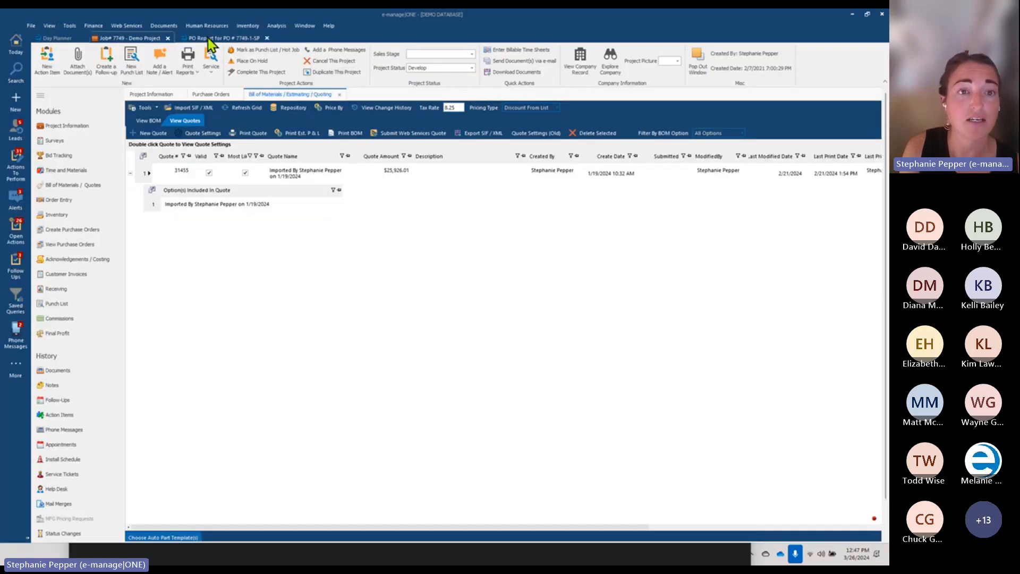
pyautogui.click(143, 66)
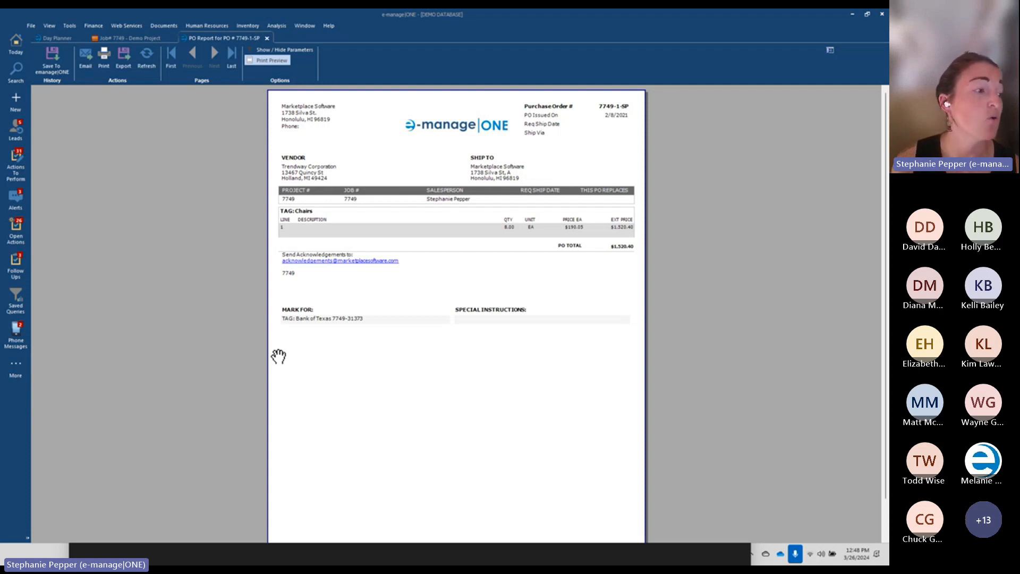
pyautogui.click(852, 14)
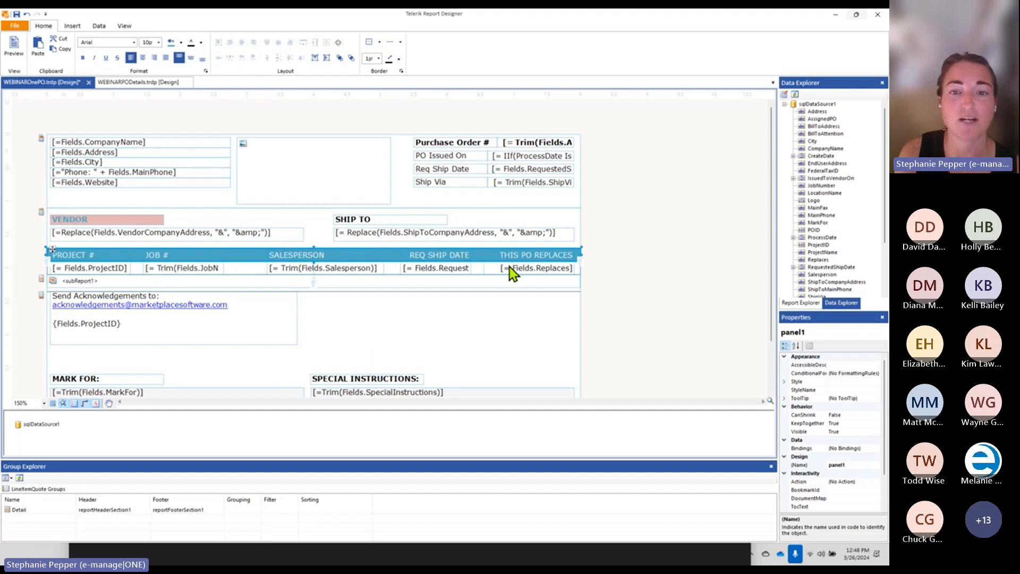
pyautogui.click(22, 27)
# Open the Invoice report from the Reports folder and inspect subReport1's ReportSource
pyautogui.click(123, 103)
pyautogui.click(318, 100)
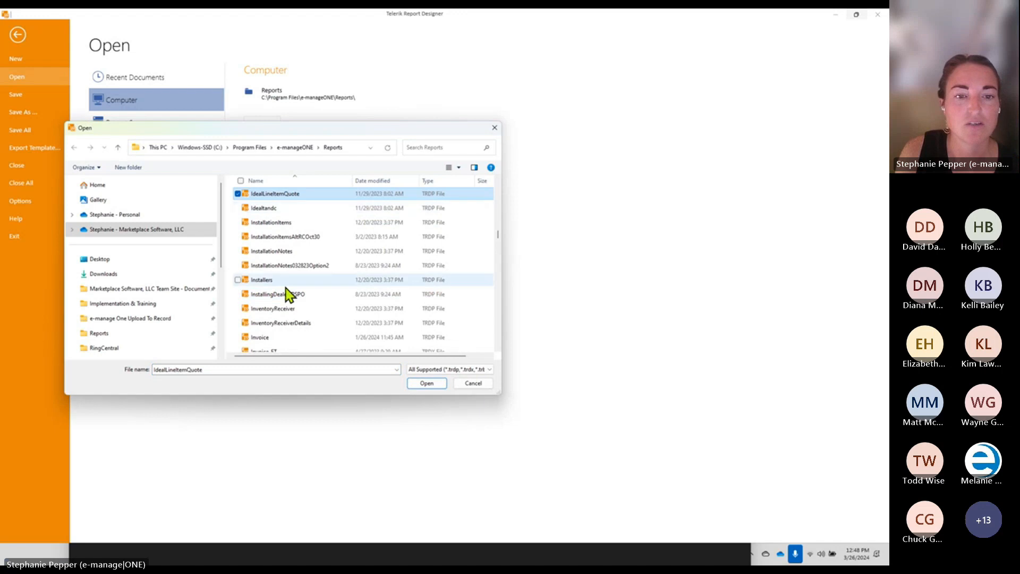
pyautogui.doubleClick(261, 337)
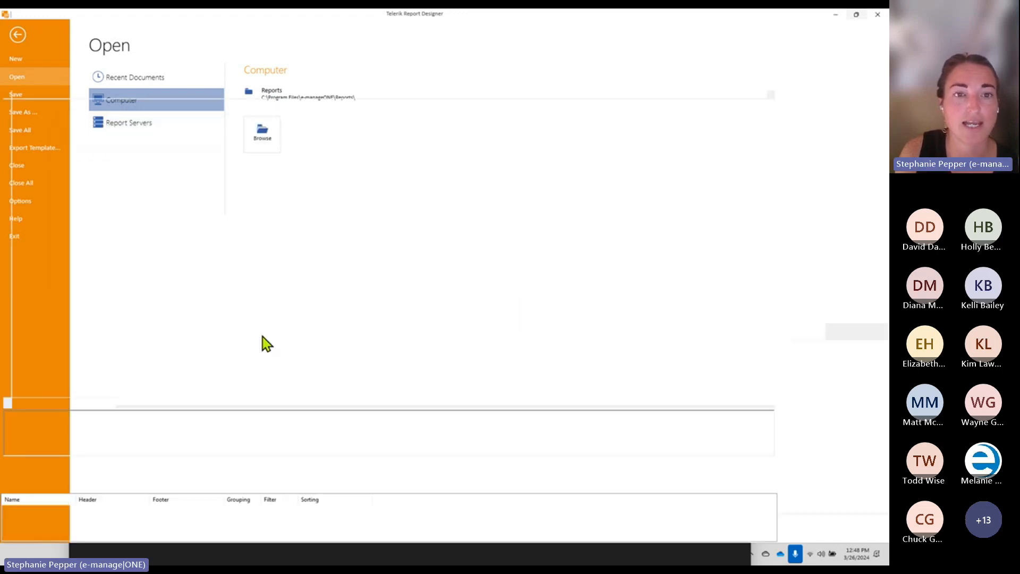
pyautogui.click(88, 248)
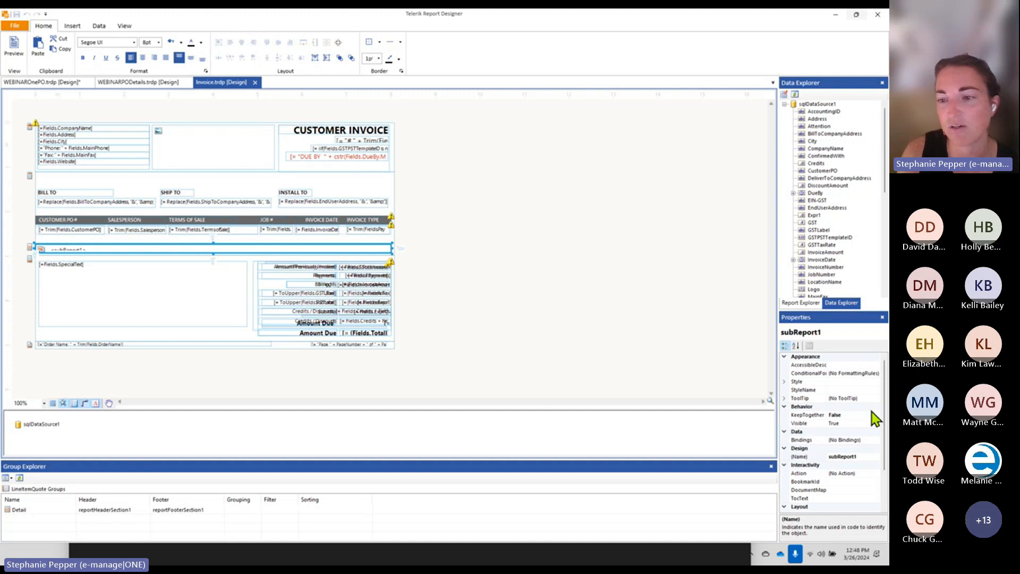
pyautogui.moveTo(884, 398); pyautogui.dragTo(883, 425)
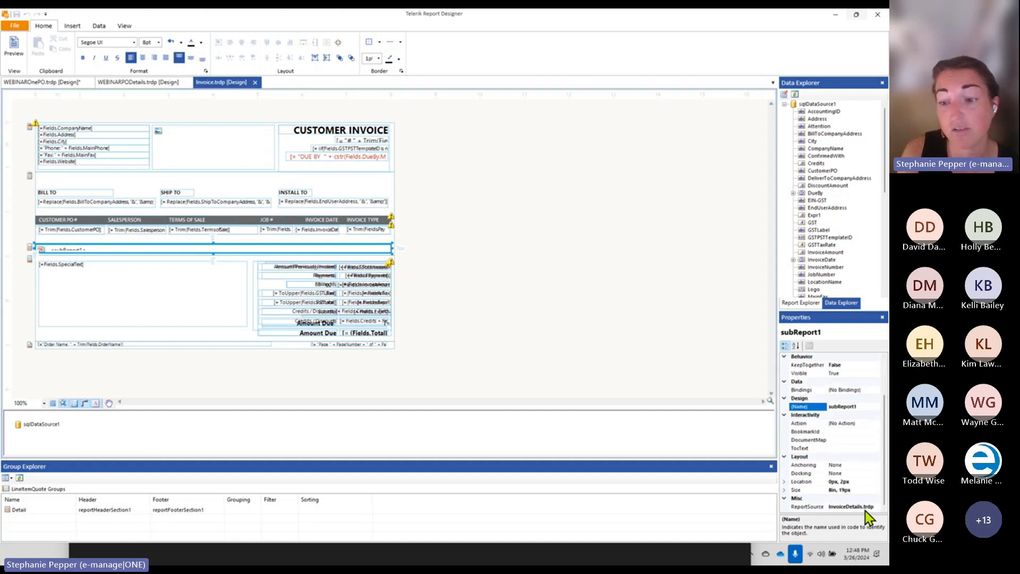
# Open the InvoiceDetails report from the Reports folder as well
pyautogui.click(13, 27)
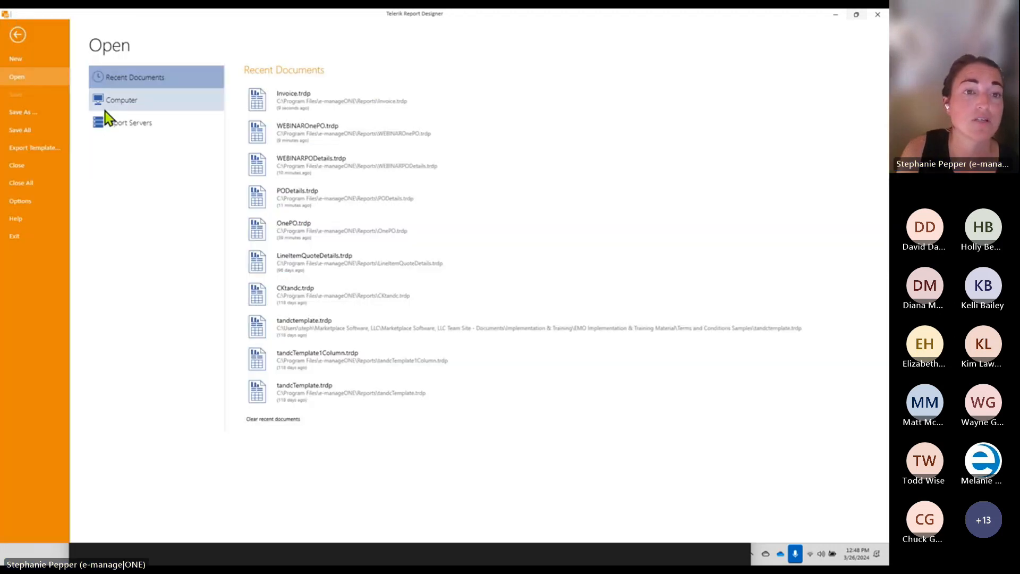
pyautogui.click(117, 105)
pyautogui.click(275, 94)
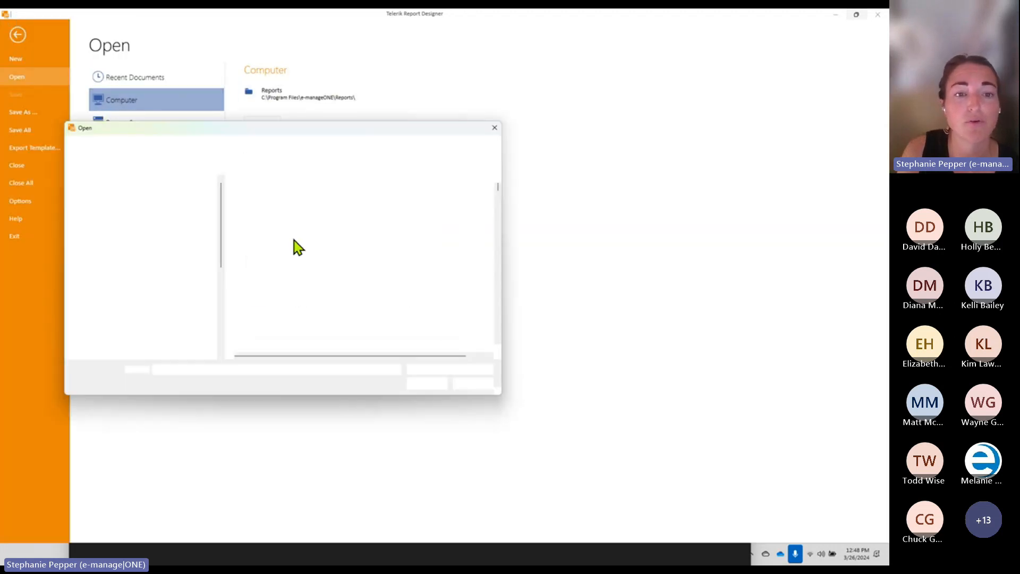
pyautogui.press('i')
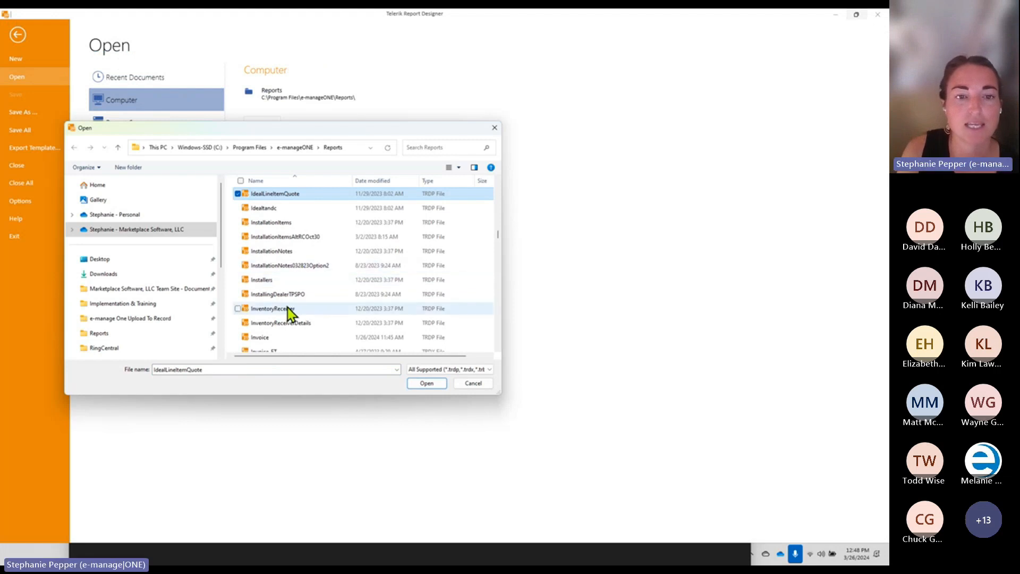
pyautogui.write('inv')
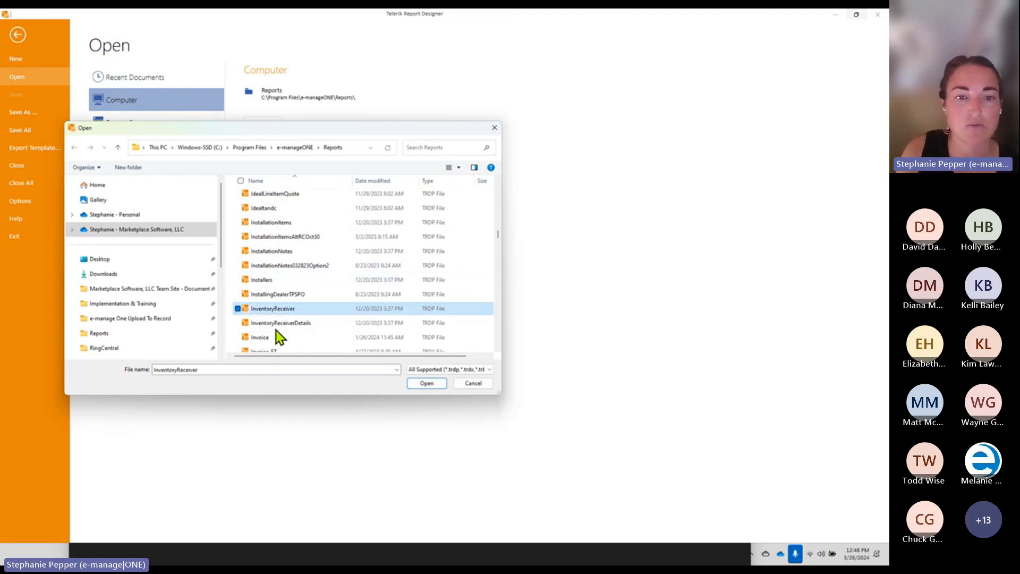
pyautogui.scroll(-2, 289, 324)
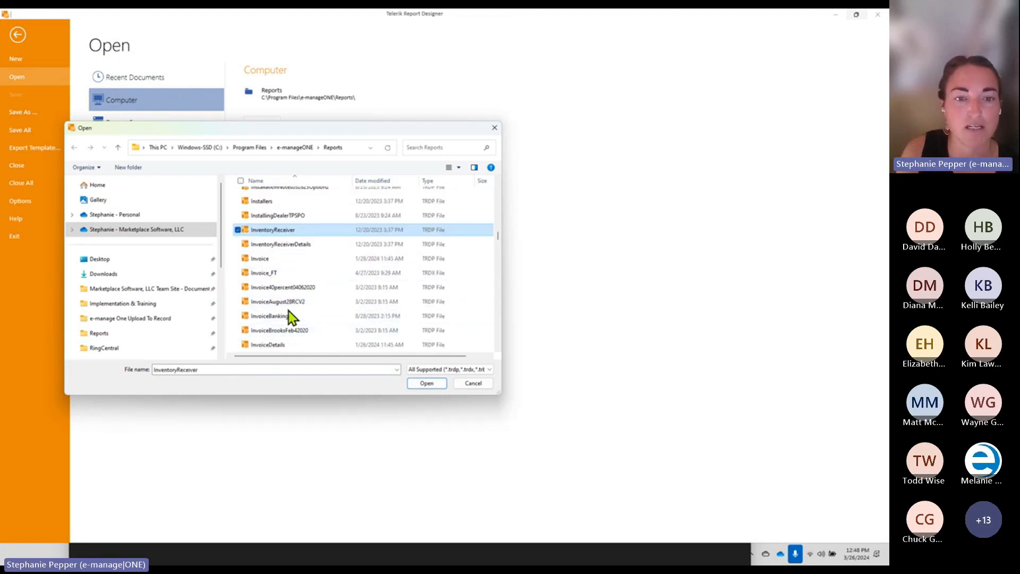
pyautogui.scroll(-2, 288, 310)
pyautogui.doubleClick(279, 264)
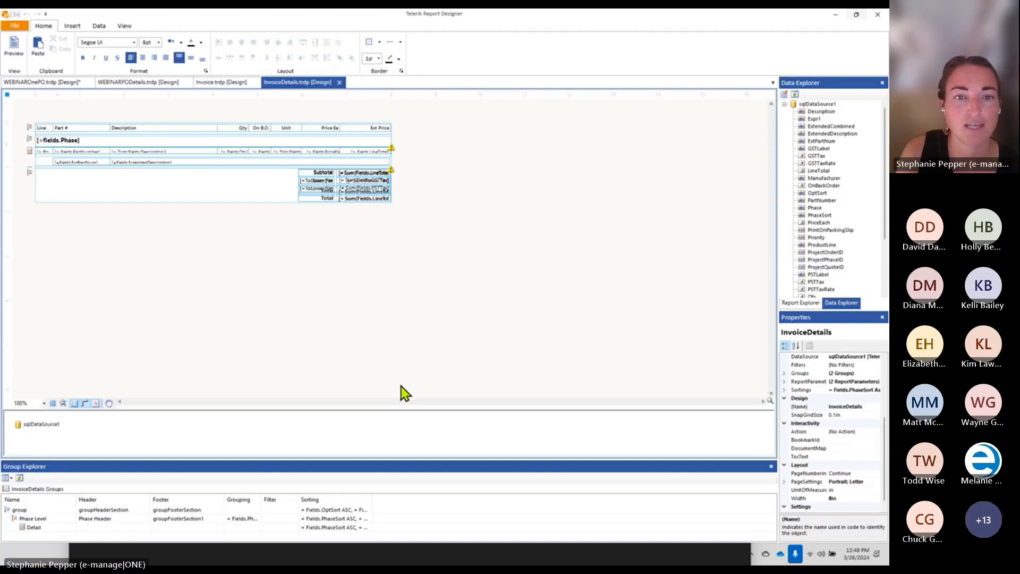
# Save the invoice details report as WEBINARInvoiceDetails in the Reports folder
pyautogui.click(15, 25)
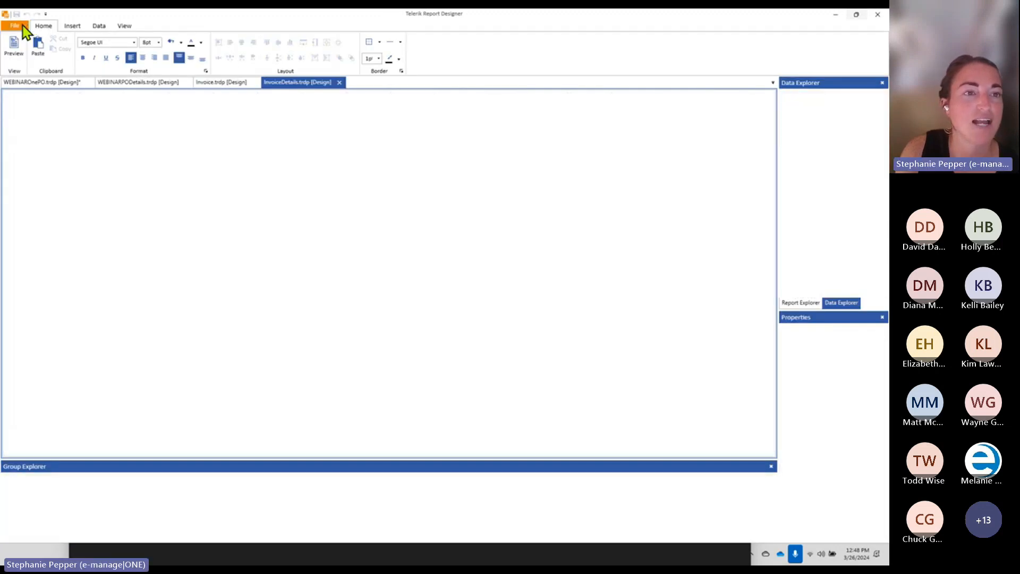
pyautogui.click(22, 112)
pyautogui.click(285, 101)
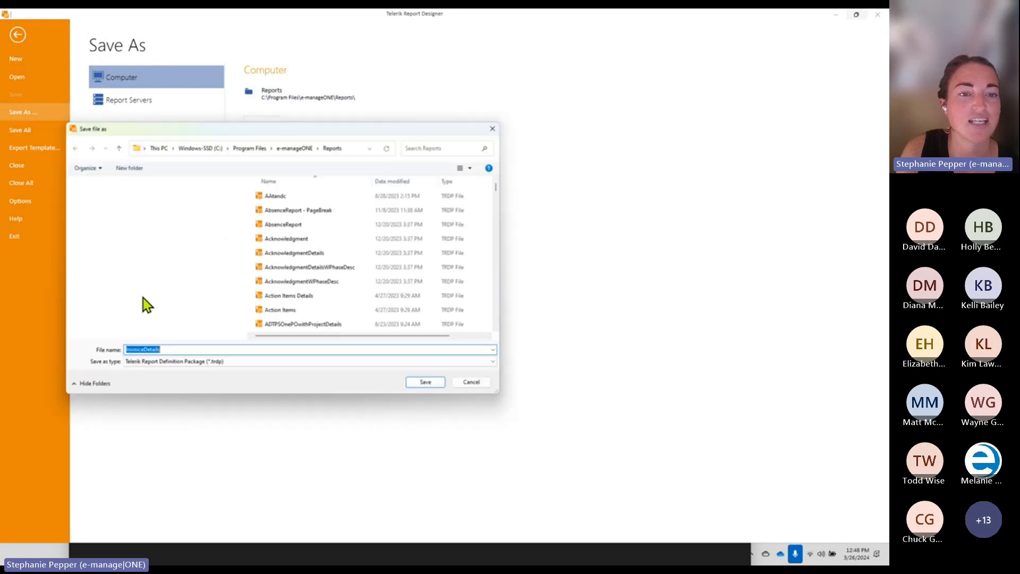
pyautogui.click(126, 350)
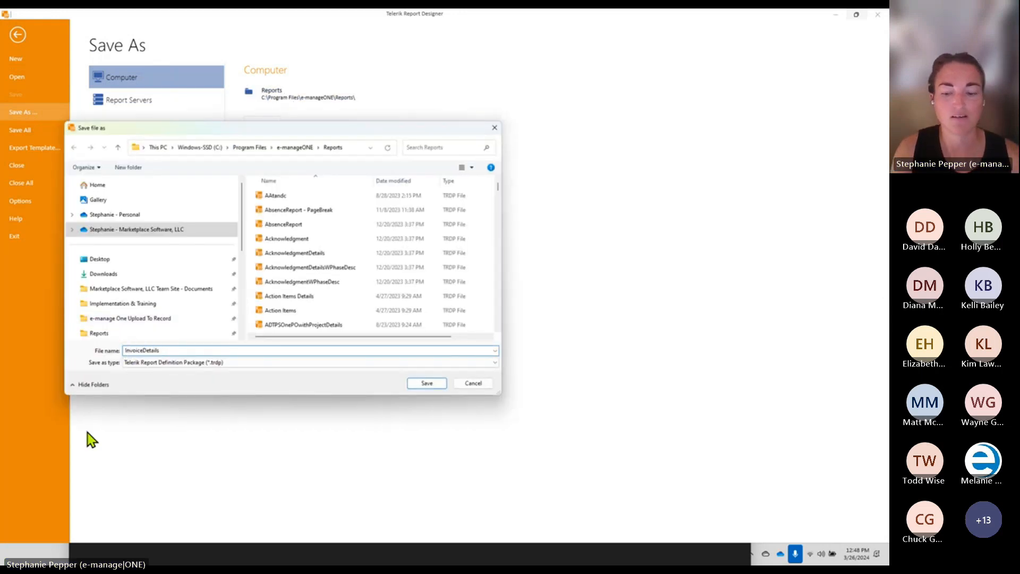
pyautogui.write('WE')
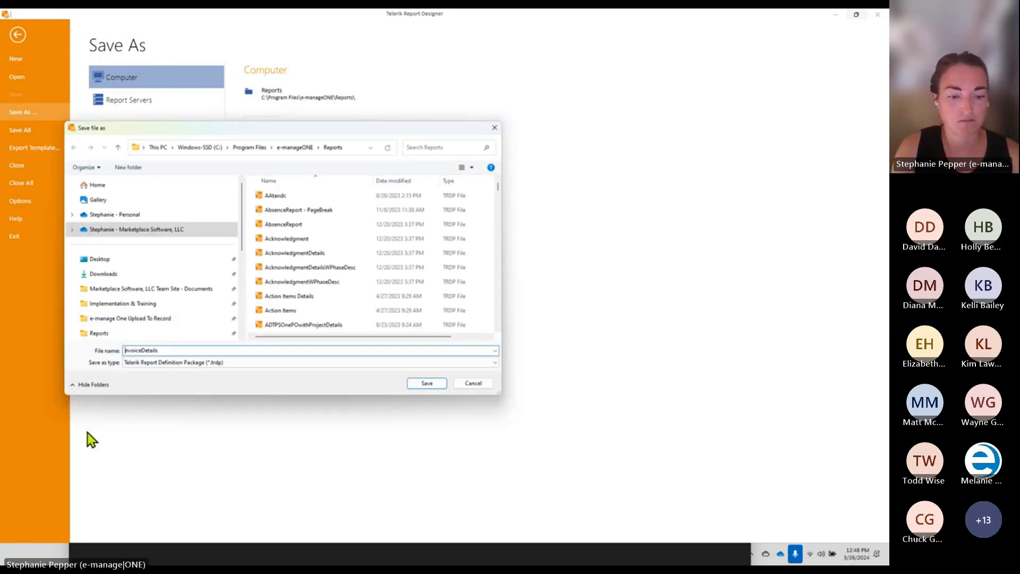
pyautogui.write('BINAR')
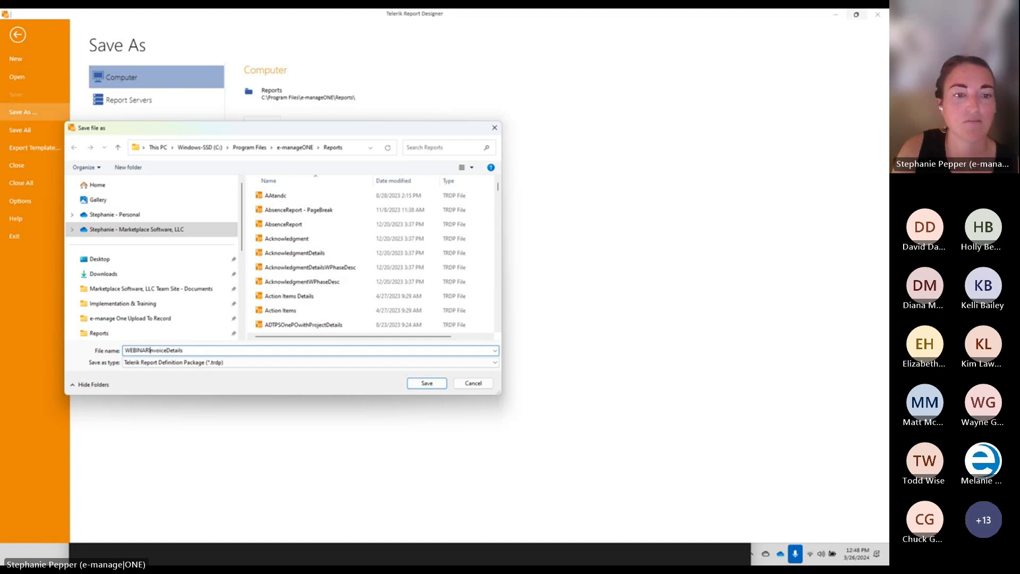
pyautogui.click(435, 384)
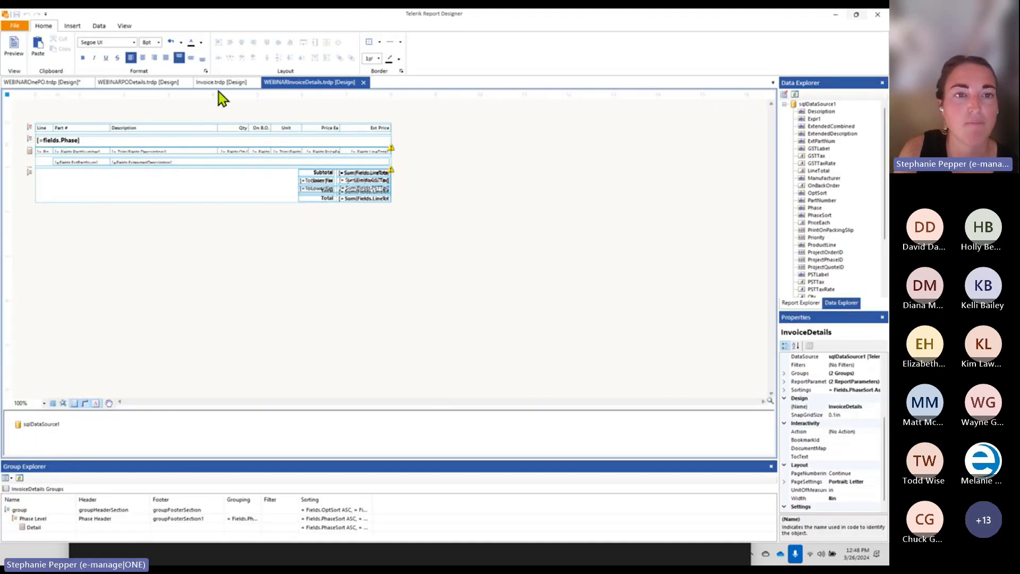
# Save the Invoice report as WEBINARInvoice in the Reports folder
pyautogui.click(219, 83)
pyautogui.click(20, 28)
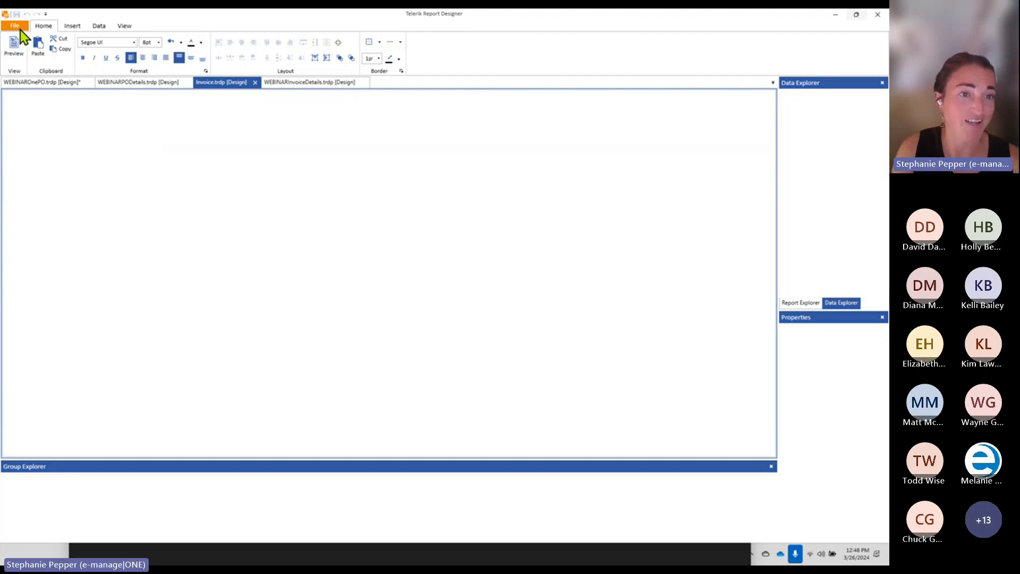
pyautogui.click(33, 113)
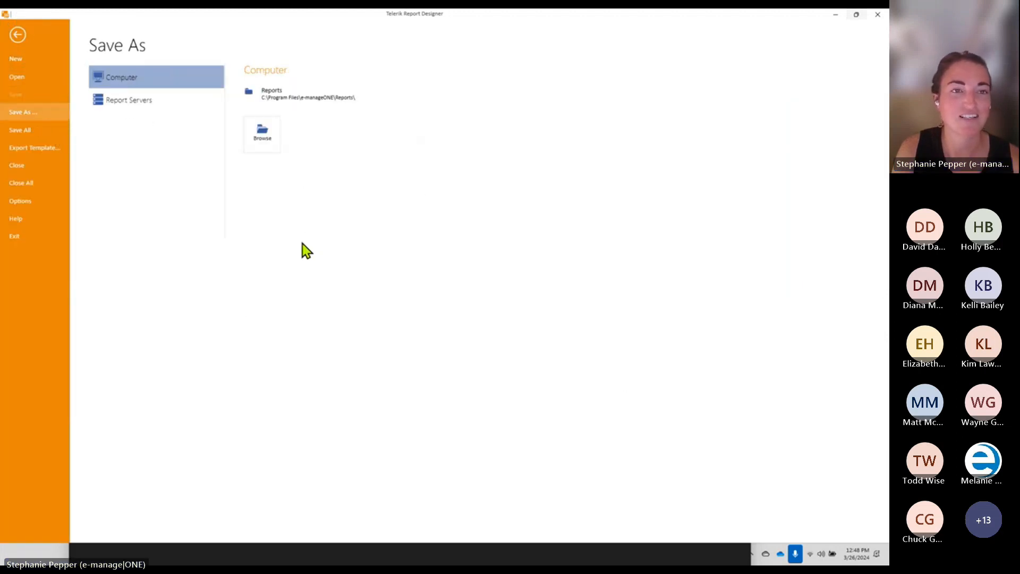
pyautogui.click(280, 98)
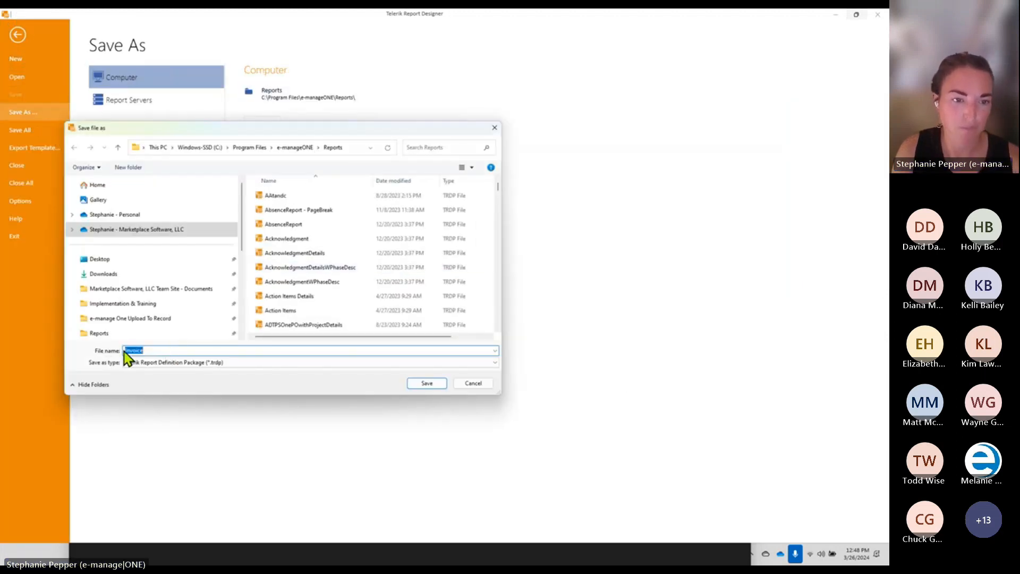
pyautogui.click(124, 351)
pyautogui.write('WEB')
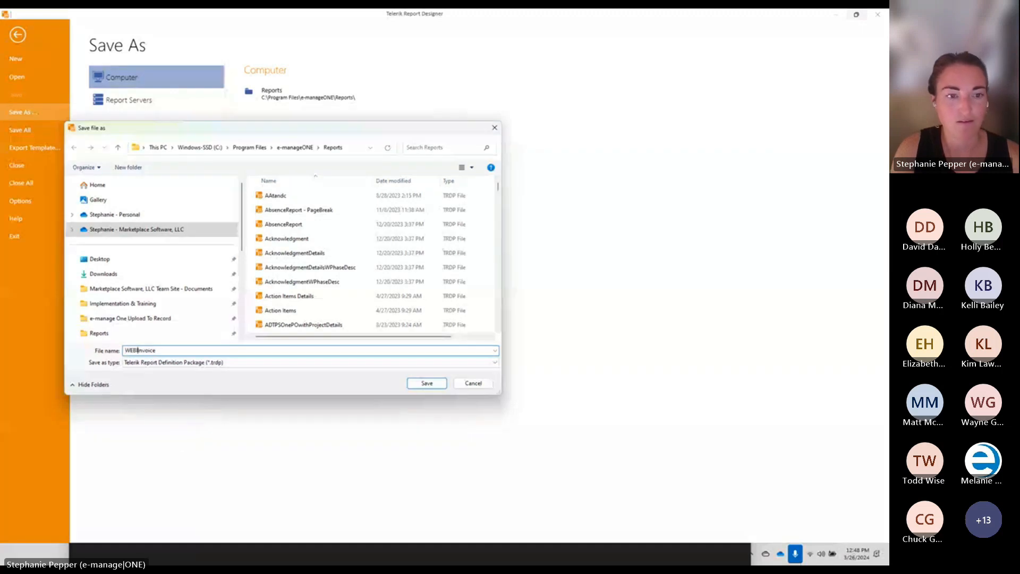
pyautogui.write('INAR')
pyautogui.press('Return')
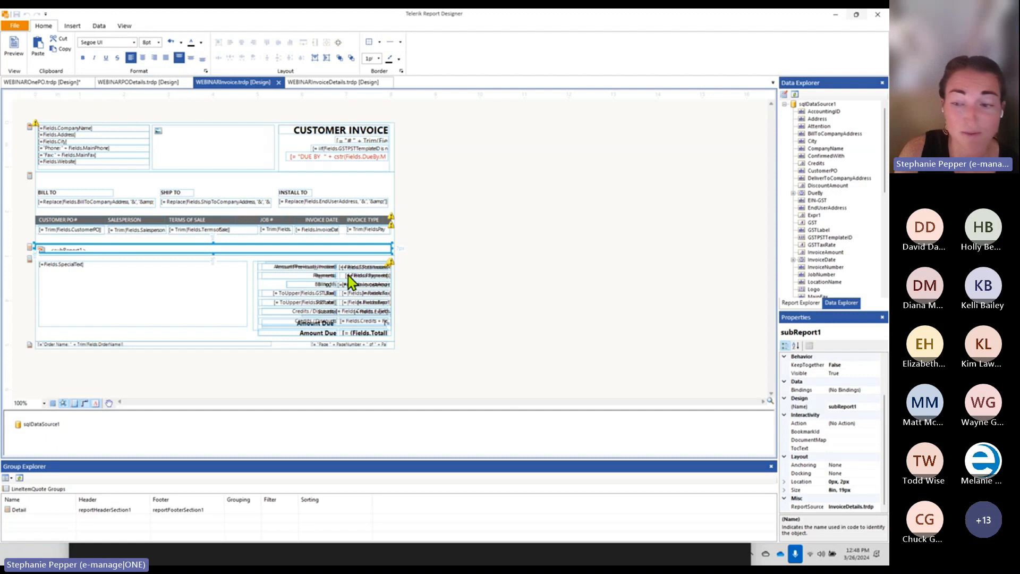
# Point subReport1's ReportSource at WEBINARInvoiceDetails.trdp and save the invoice report
pyautogui.click(860, 506)
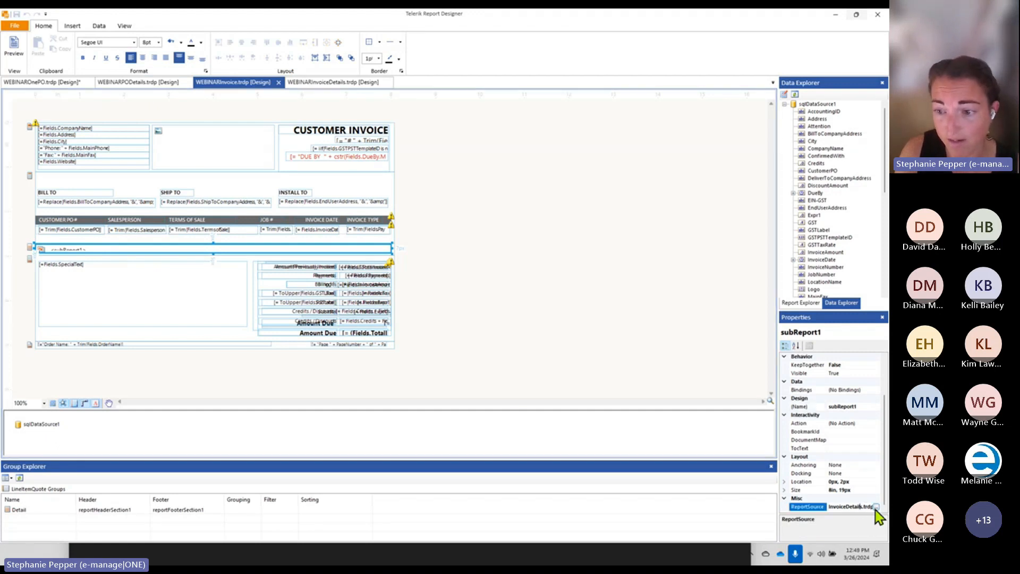
pyautogui.click(876, 507)
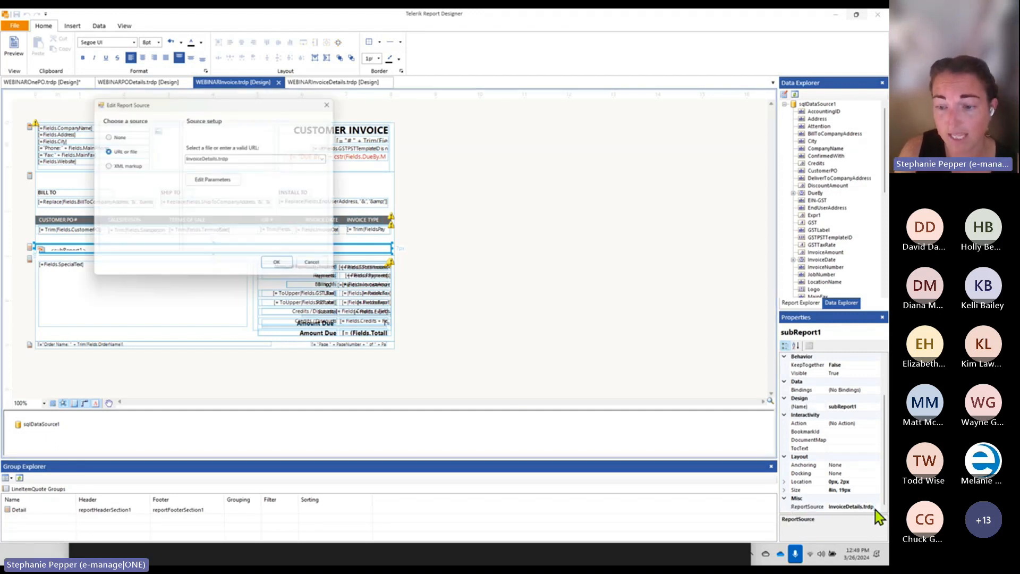
pyautogui.click(186, 157)
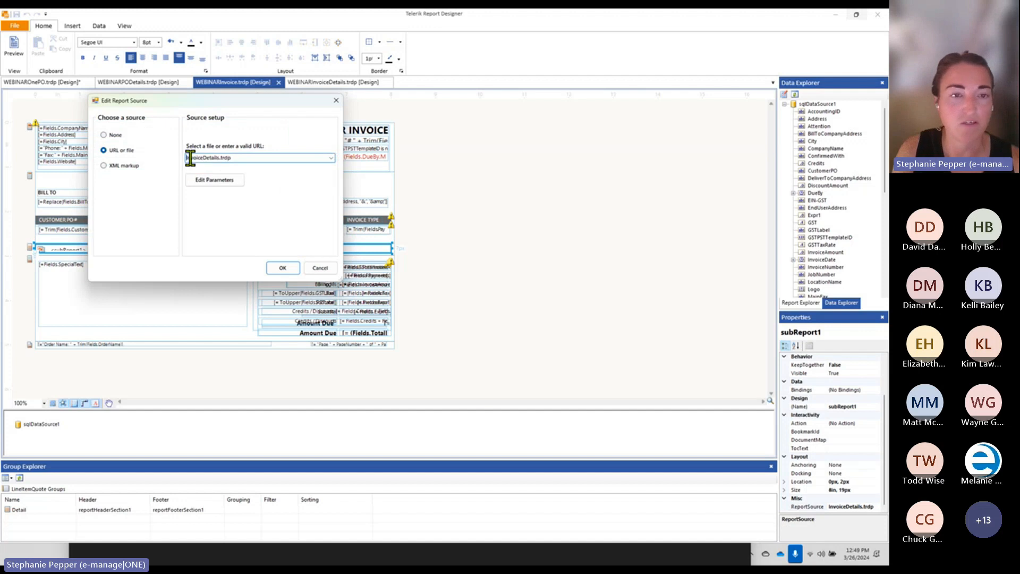
pyautogui.write('WEBINAR')
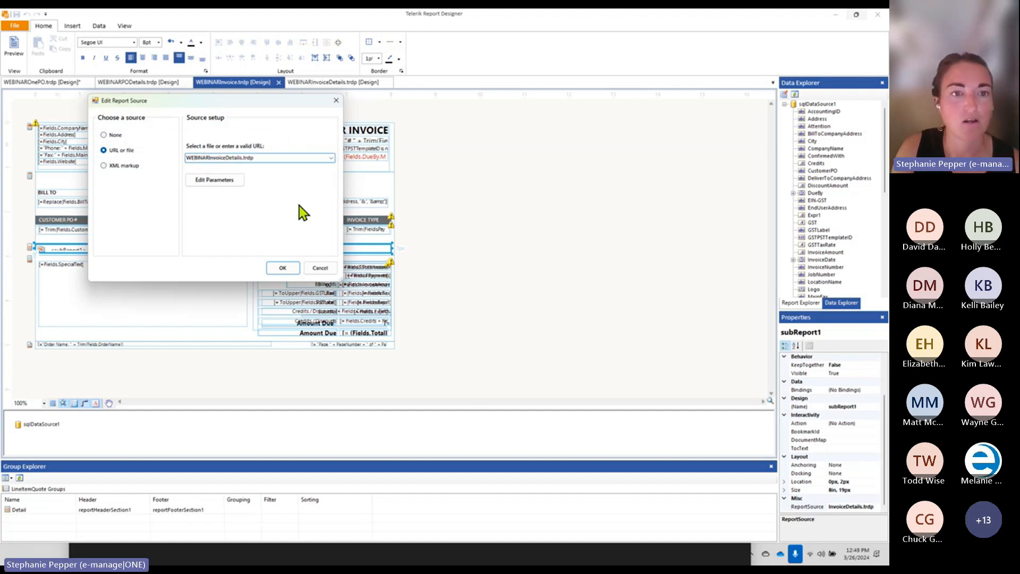
pyautogui.click(280, 268)
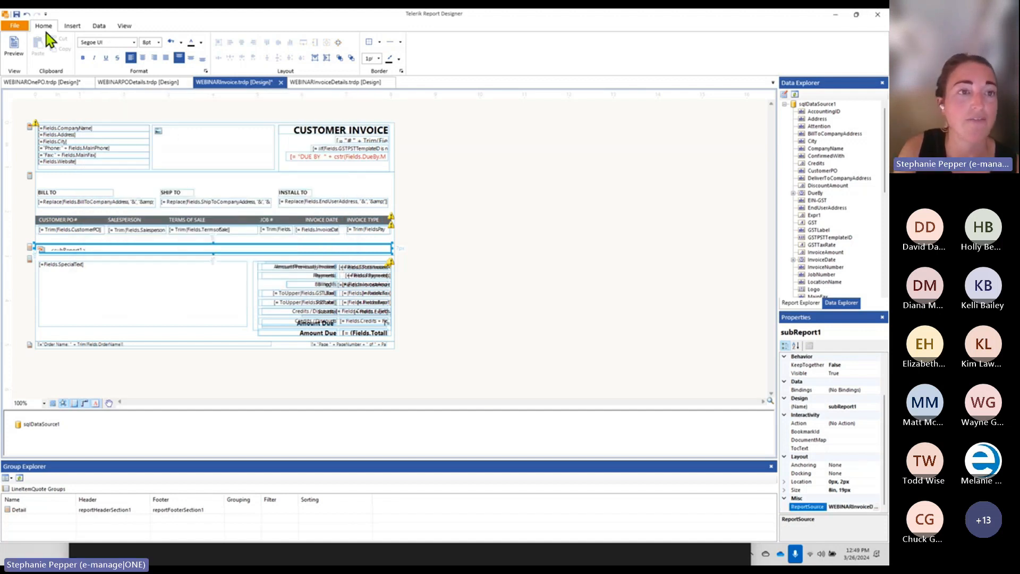
pyautogui.click(16, 14)
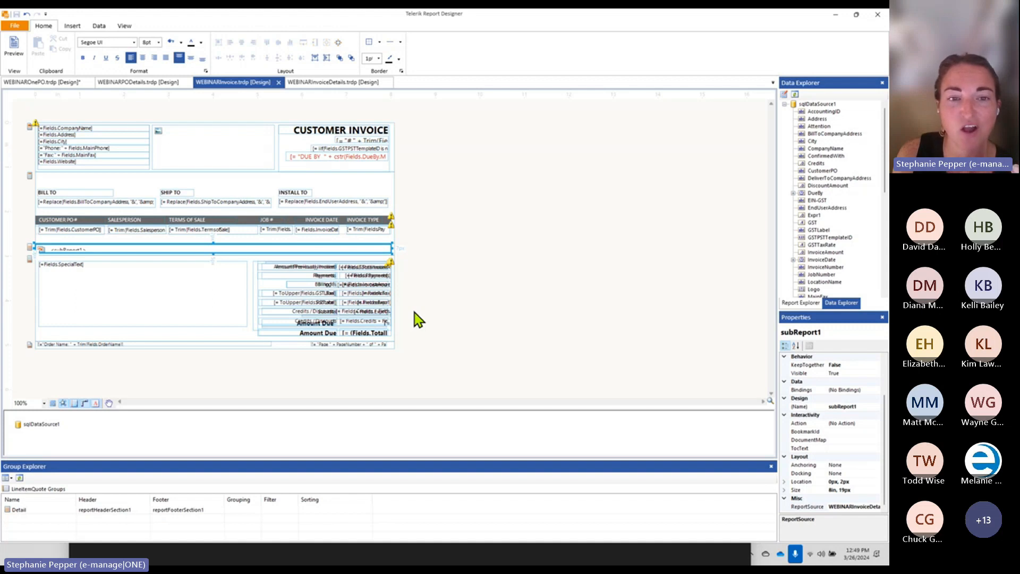
# Inspect the Amount Previously Invoiced, textBox42 and Tax totals boxes, then show WEBINARInvoiceDetails
pyautogui.click(319, 267)
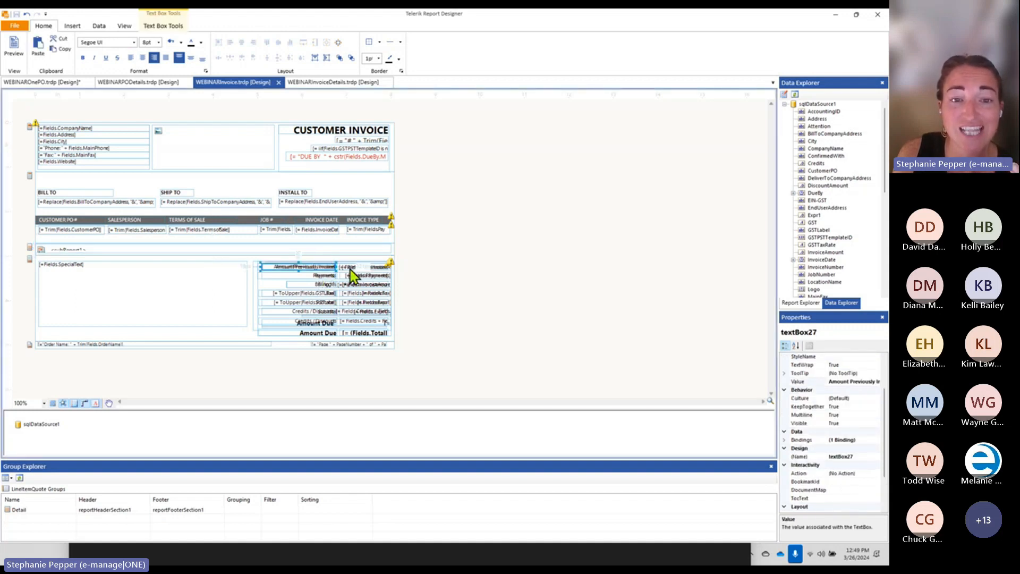
pyautogui.click(346, 268)
pyautogui.click(316, 267)
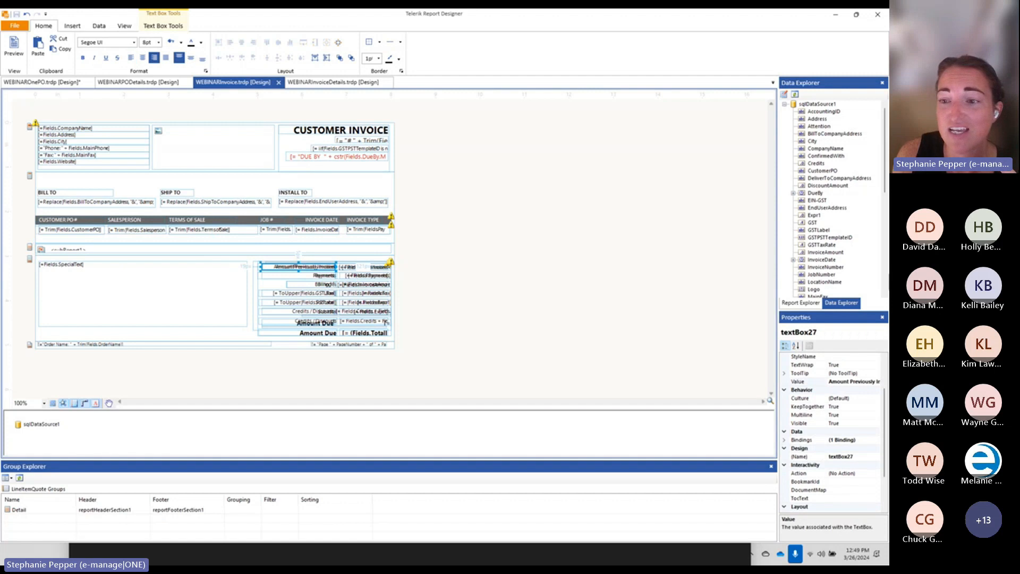
pyautogui.scroll(-6, 853, 276)
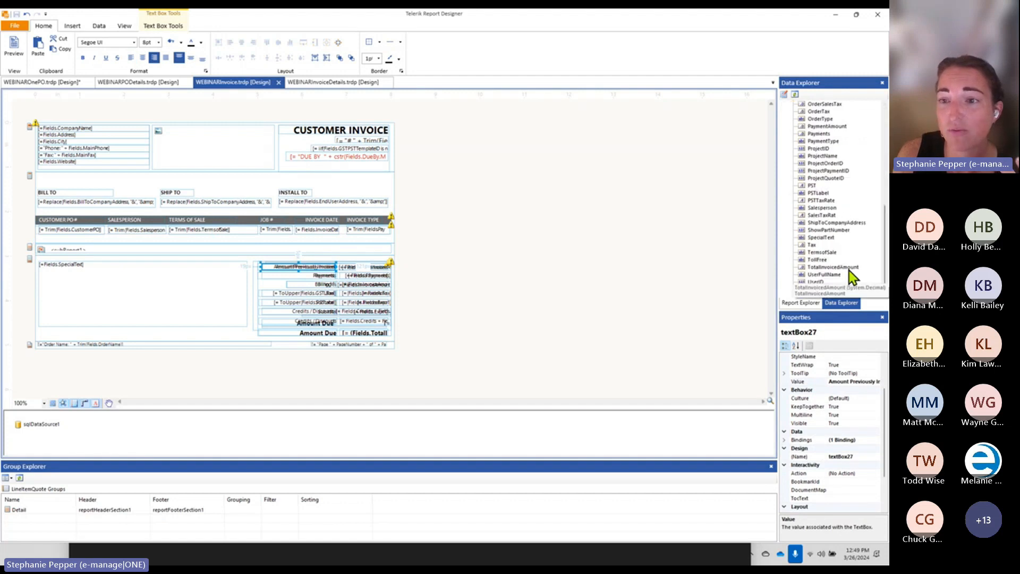
pyautogui.click(802, 302)
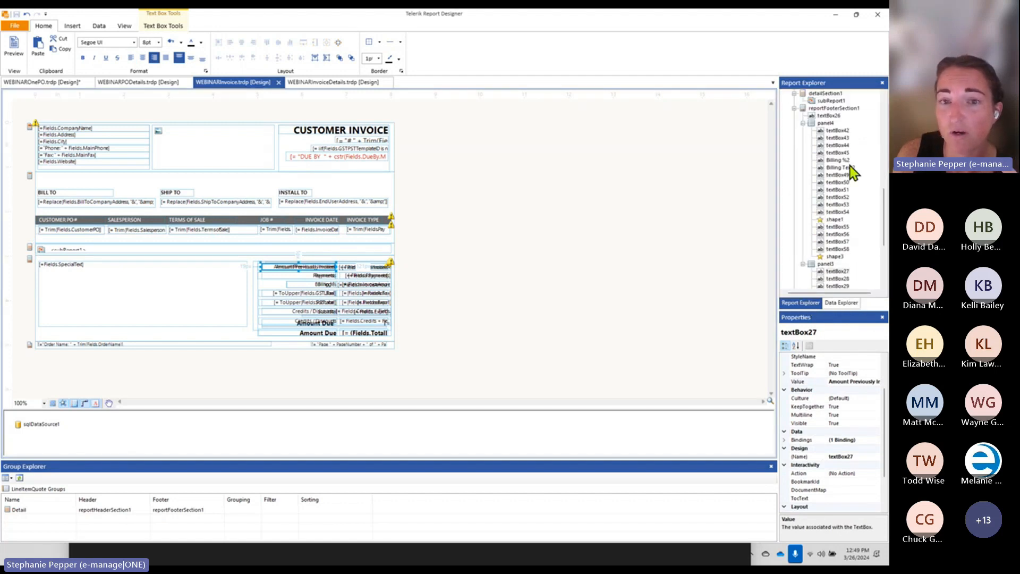
pyautogui.click(837, 130)
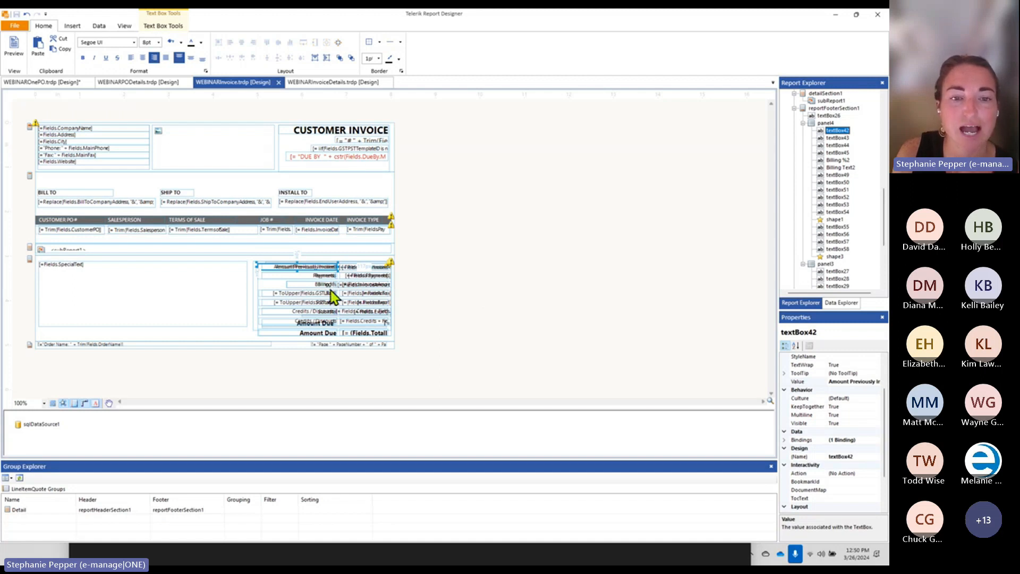
pyautogui.click(295, 294)
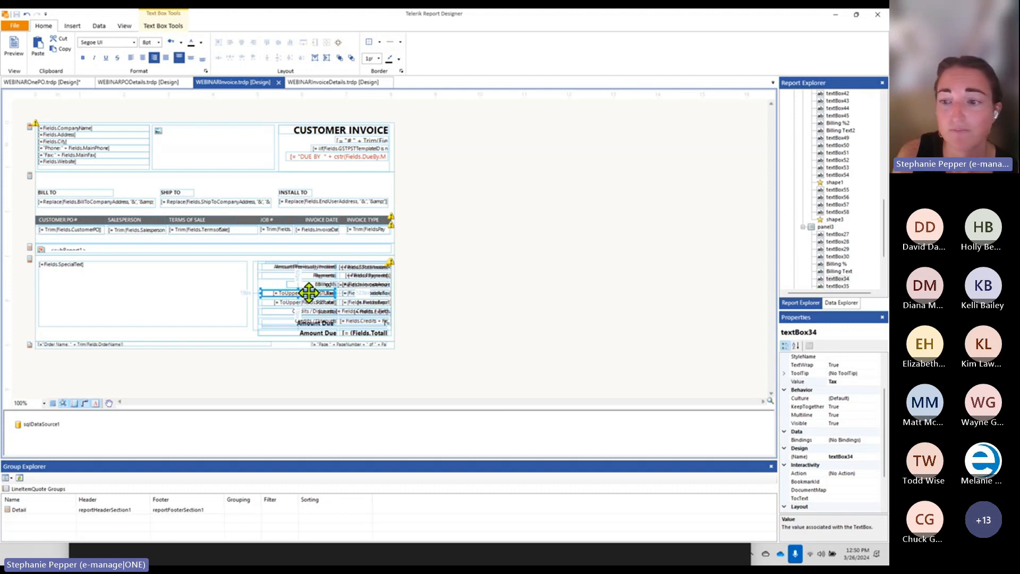
pyautogui.scroll(2, 864, 412)
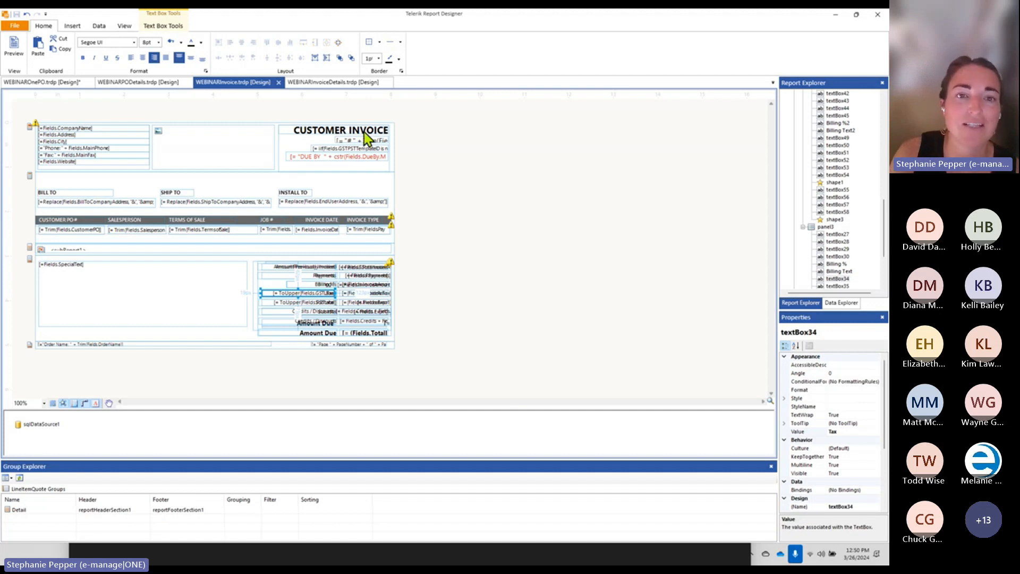
pyautogui.click(333, 84)
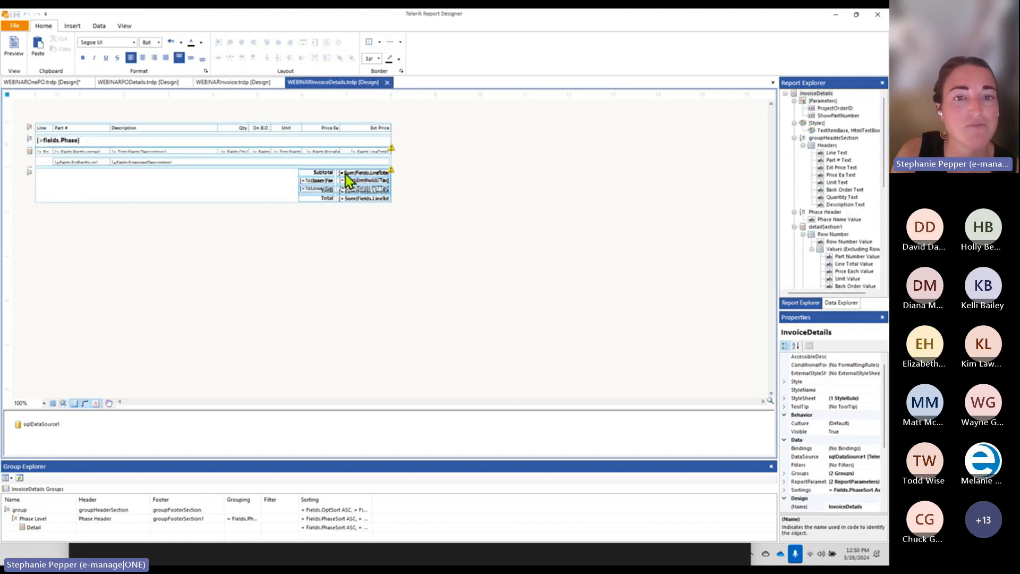
# Check the Subtotal and Total cells and drag the group footer taller
pyautogui.click(326, 173)
pyautogui.click(356, 172)
pyautogui.click(327, 172)
pyautogui.click(334, 198)
pyautogui.click(357, 198)
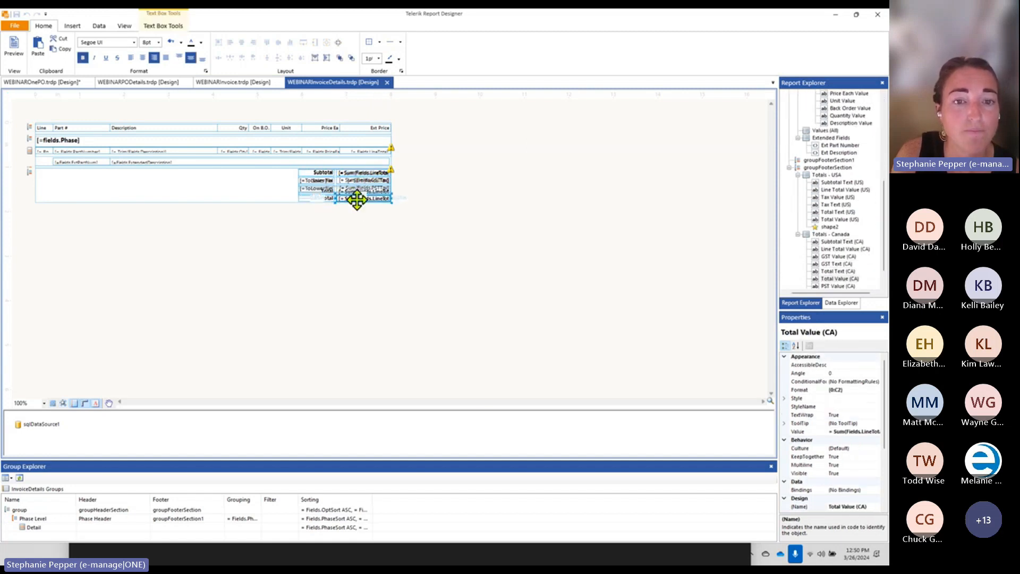
pyautogui.click(106, 183)
pyautogui.moveTo(71, 202); pyautogui.dragTo(75, 296)
pyautogui.click(341, 199)
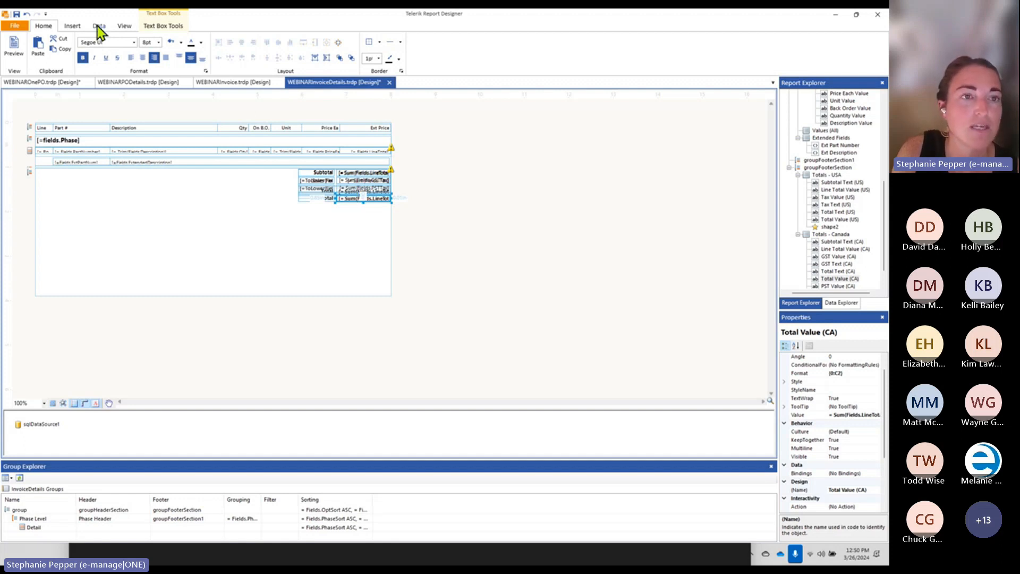
# Add an HTML text box reading 'If paid late the calculated interest would be' left of the totals
pyautogui.click(73, 26)
pyautogui.click(323, 51)
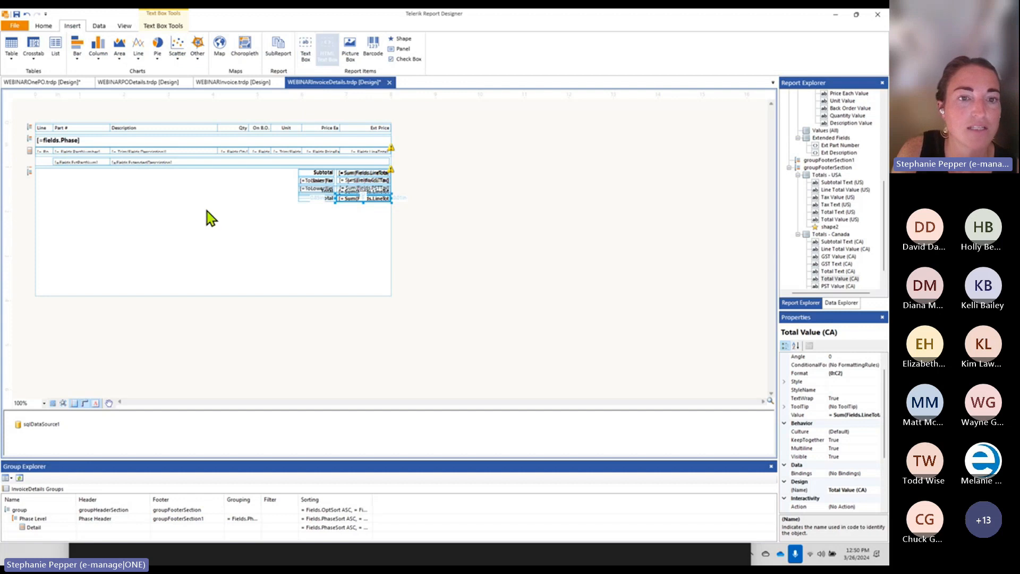
pyautogui.click(328, 51)
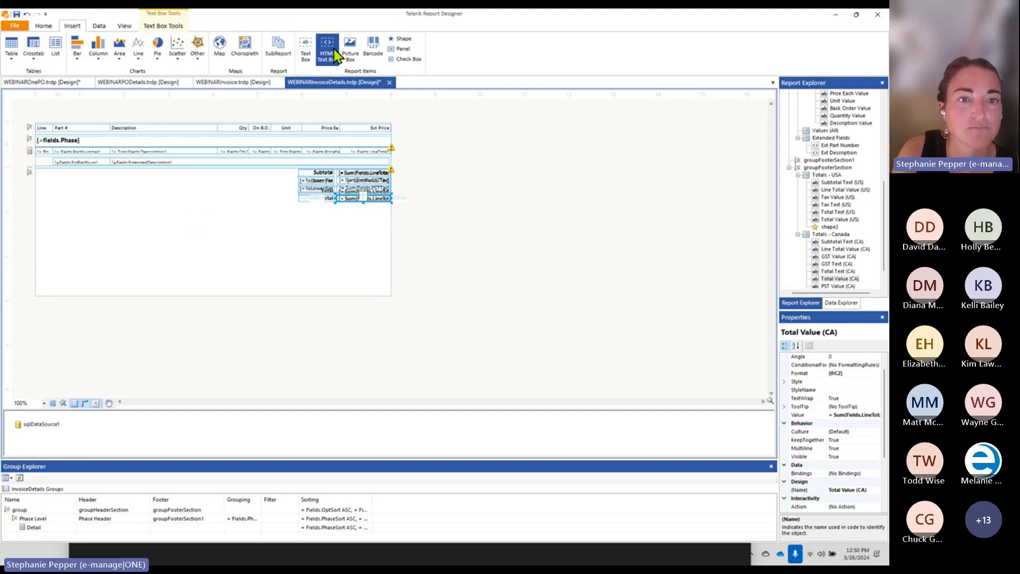
pyautogui.moveTo(358, 190); pyautogui.dragTo(230, 244)
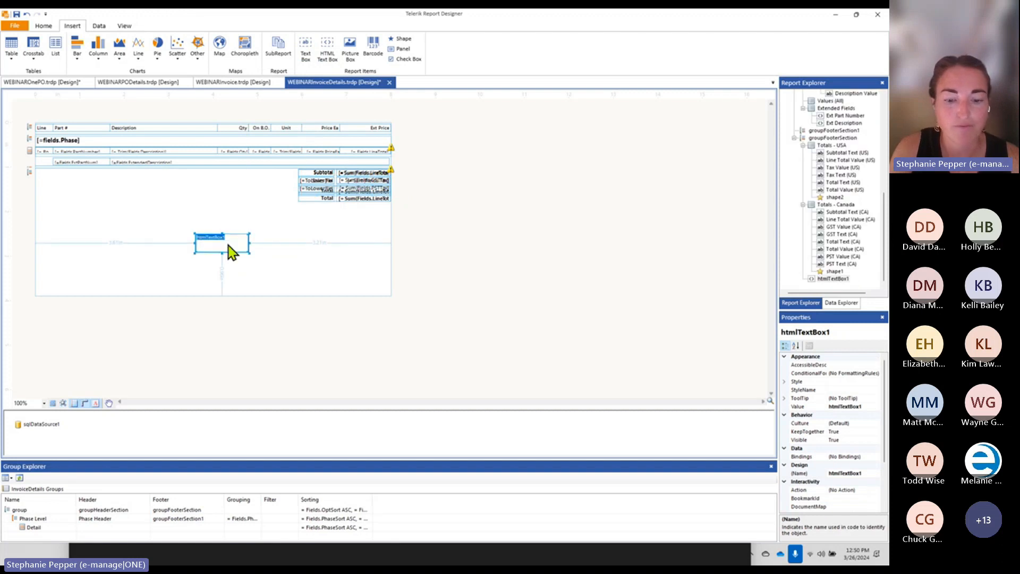
pyautogui.write('If past late')
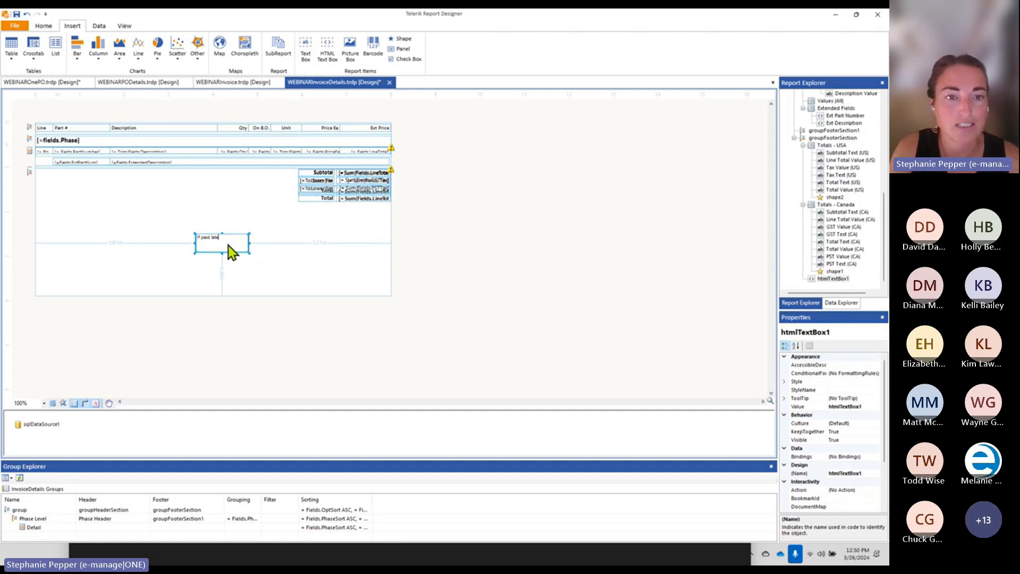
pyautogui.write(' the d')
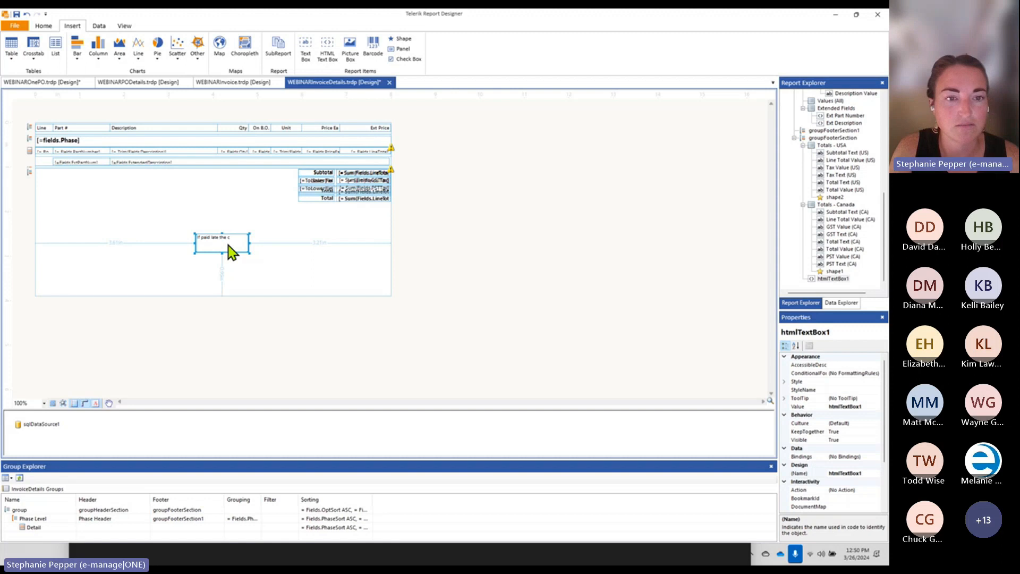
pyautogui.write('alculated i')
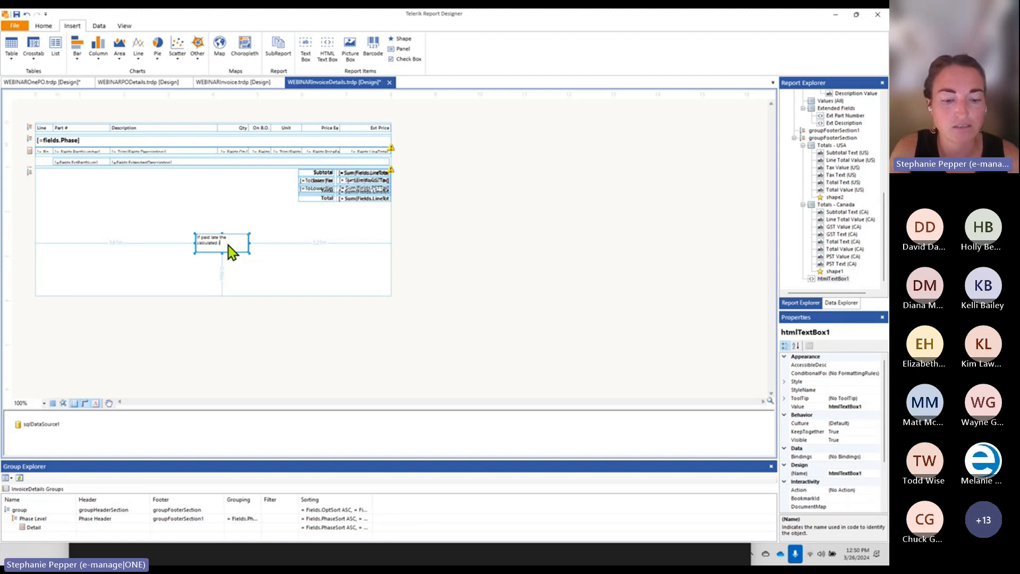
pyautogui.write('nterest would be')
pyautogui.click(260, 285)
pyautogui.moveTo(219, 242); pyautogui.dragTo(265, 215)
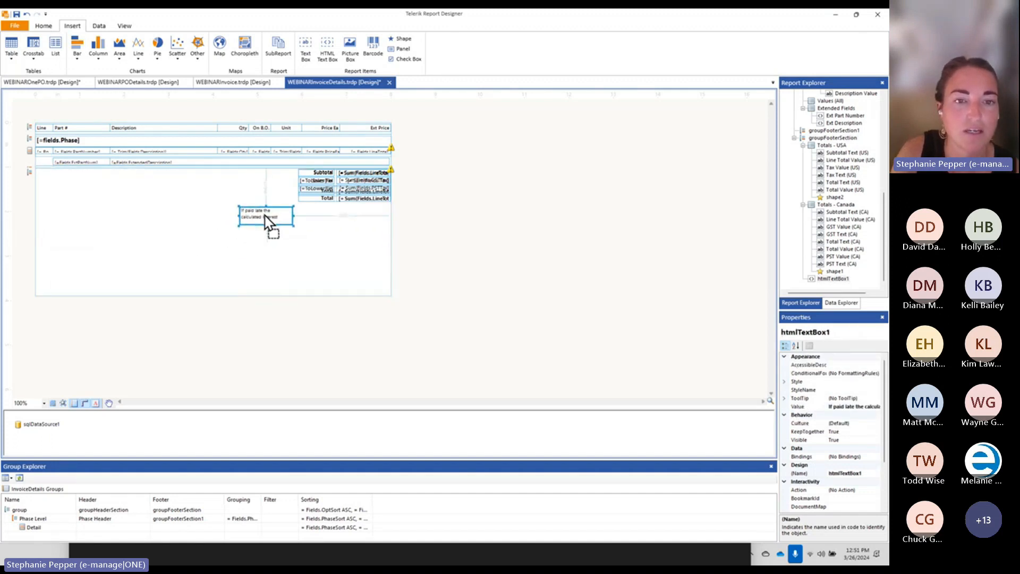
pyautogui.click(354, 199)
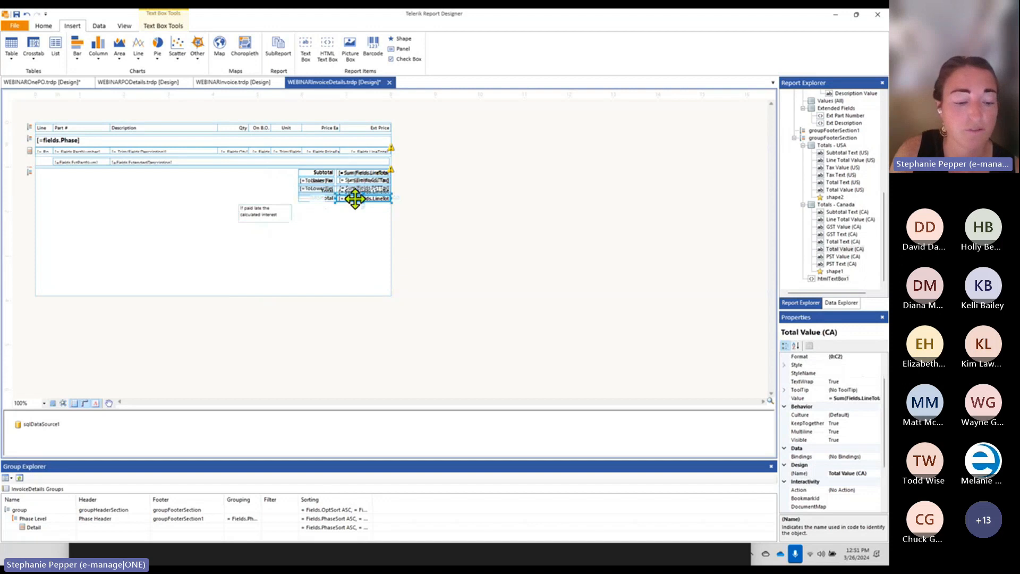
# Duplicate the Total Value (CA) cell beside the interest note and open its Expression editor
pyautogui.hotkey('ctrl', 'c')
pyautogui.click(337, 230)
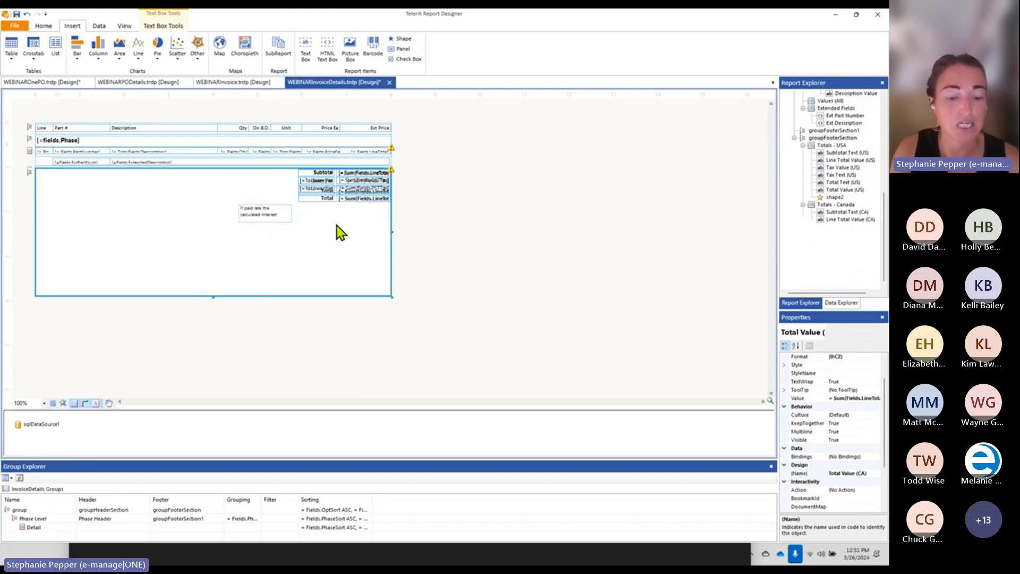
pyautogui.hotkey('ctrl', 'v')
pyautogui.moveTo(205, 230); pyautogui.dragTo(323, 213)
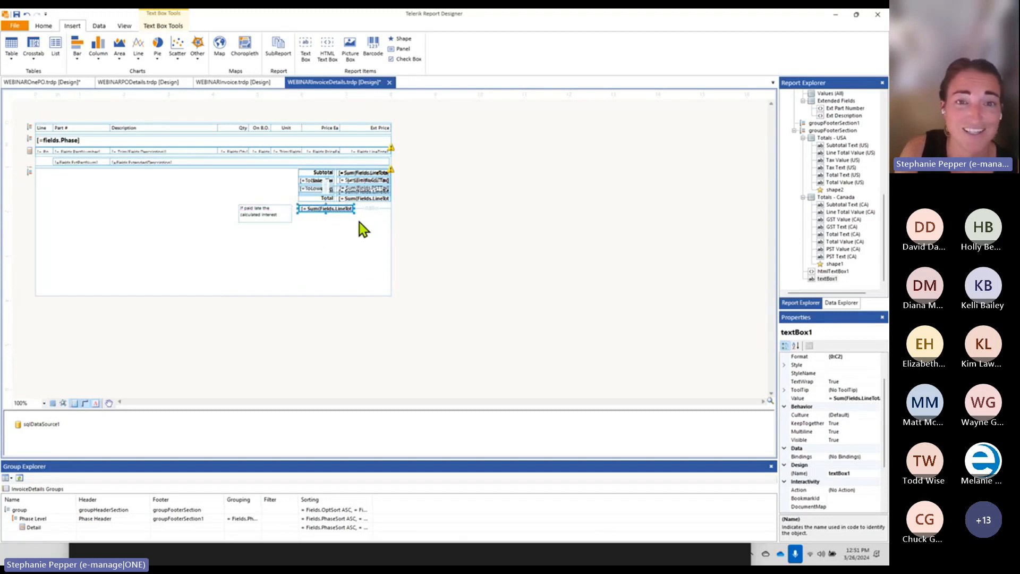
pyautogui.moveTo(354, 213); pyautogui.dragTo(392, 239)
pyautogui.moveTo(353, 212); pyautogui.dragTo(380, 233)
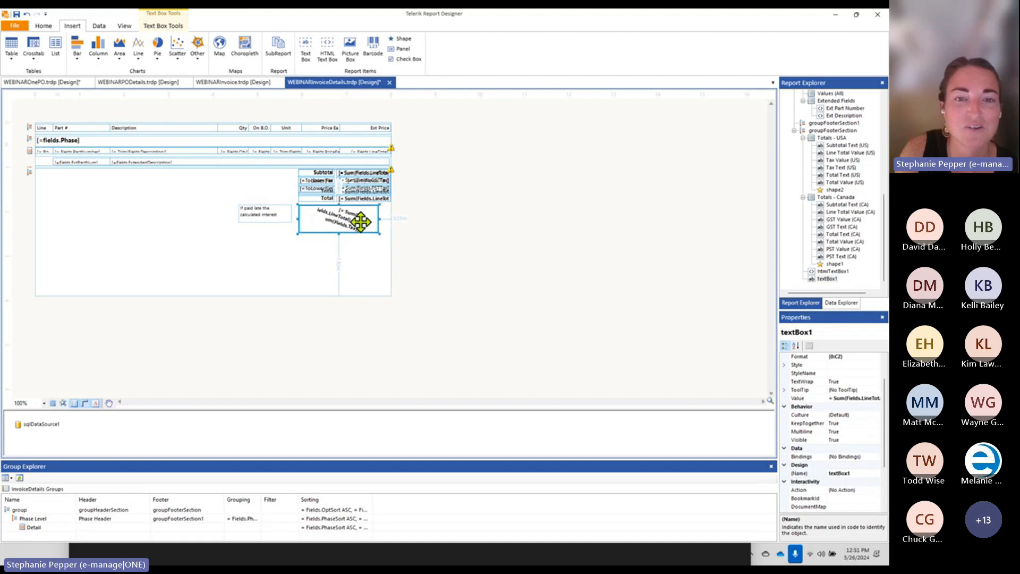
pyautogui.click(27, 14)
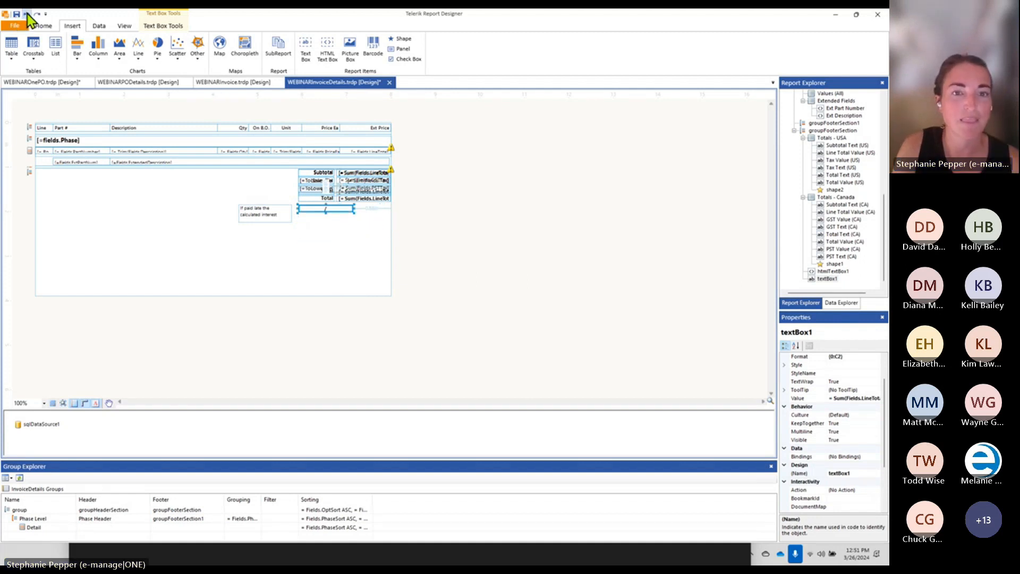
pyautogui.click(27, 14)
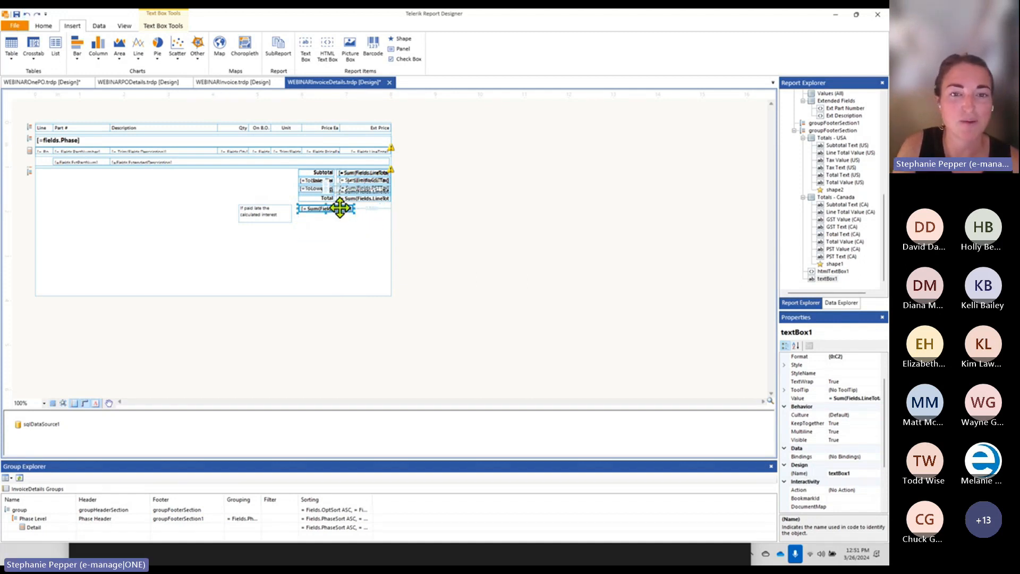
pyautogui.rightClick(338, 208)
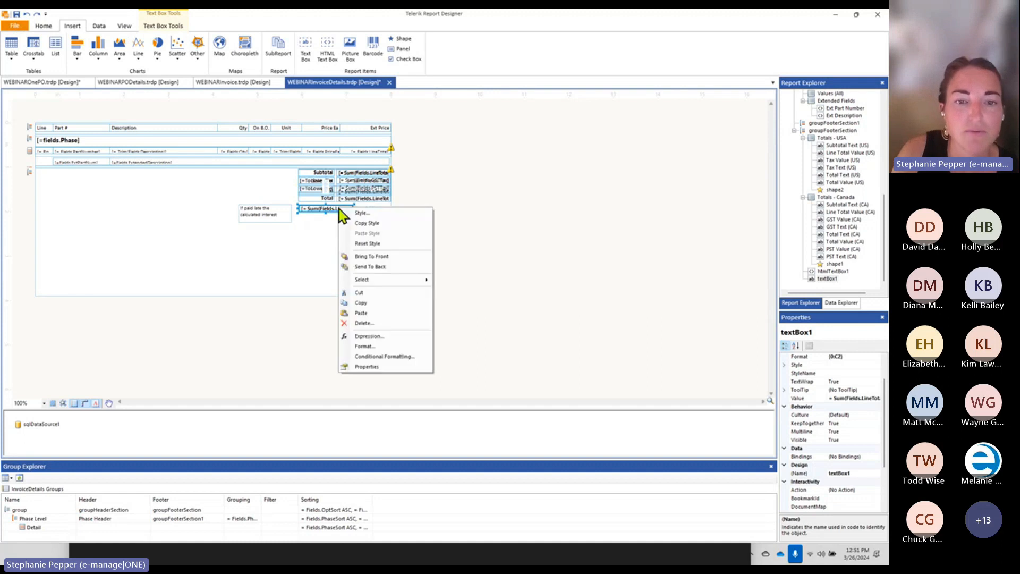
pyautogui.click(372, 337)
# Change textBox1's expression to ((Sum(Fields.LineTotal) + Sum(Fields.Tax)) * .05) and apply it
pyautogui.click(195, 113)
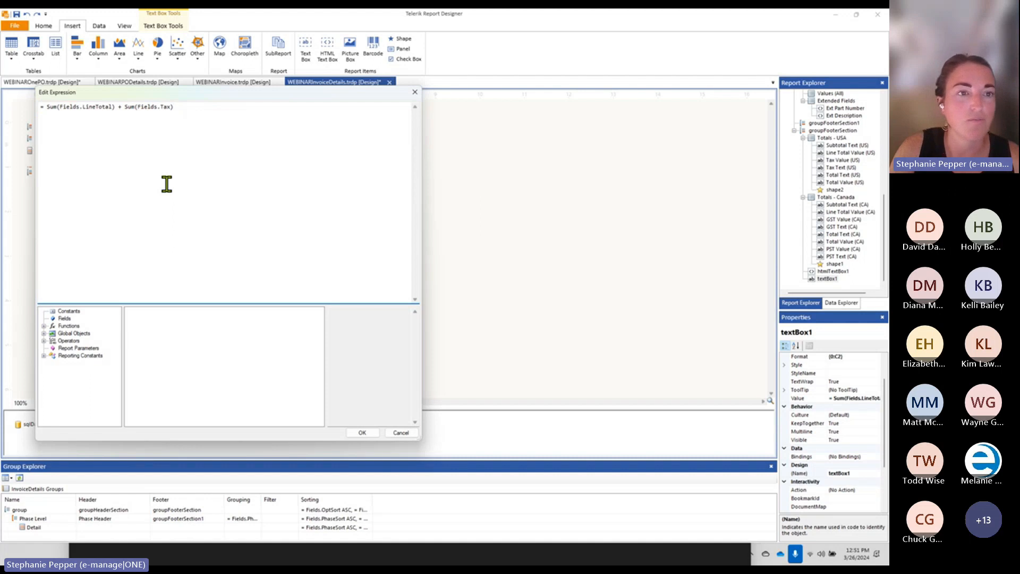
pyautogui.write(')')
pyautogui.click(48, 106)
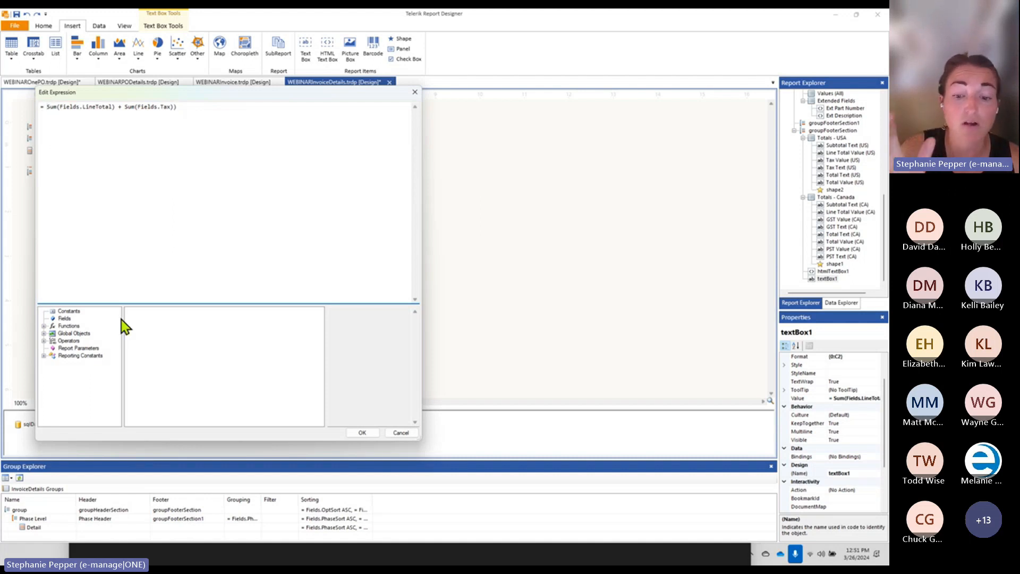
pyautogui.write('(')
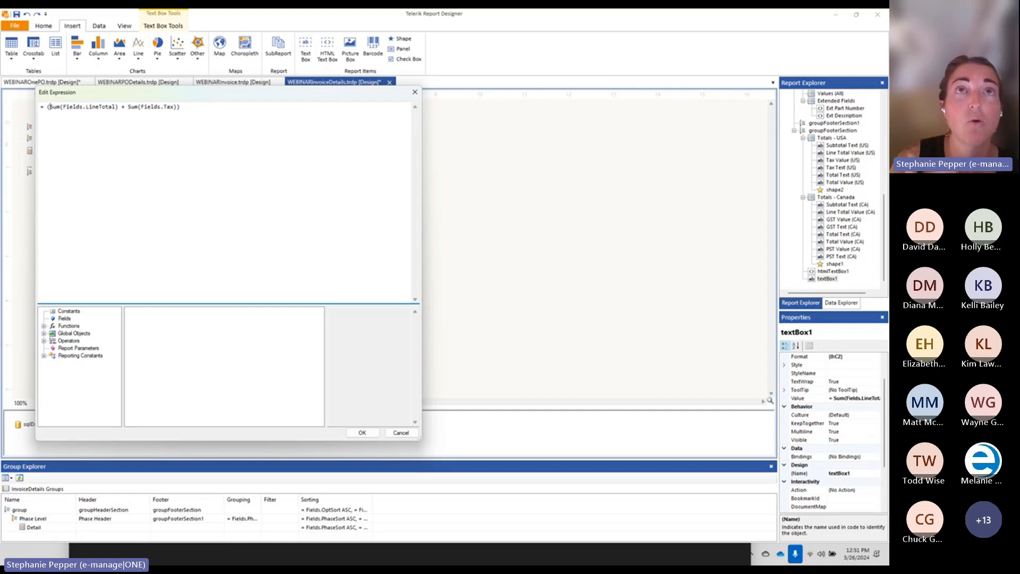
pyautogui.click(251, 201)
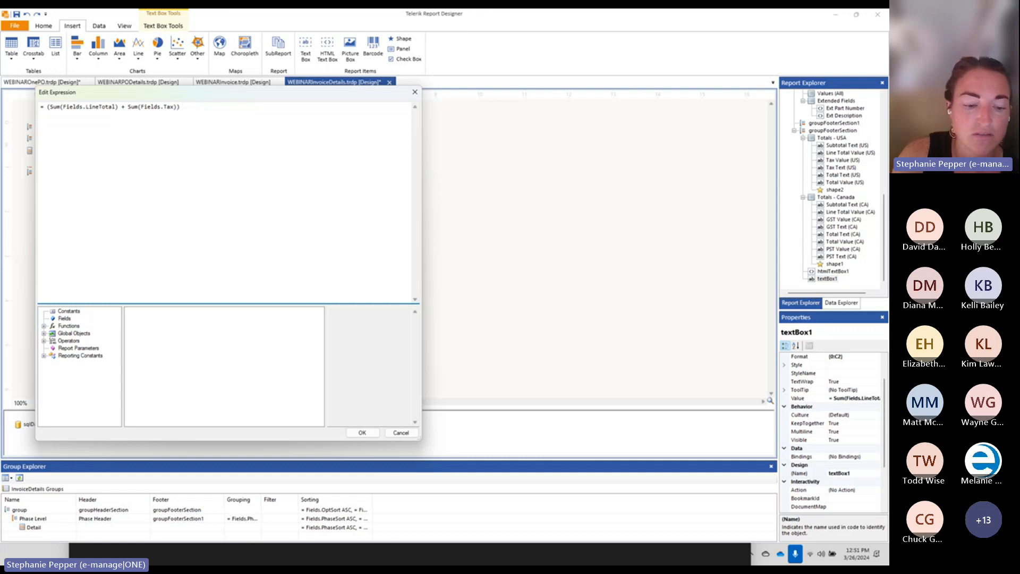
pyautogui.write('*')
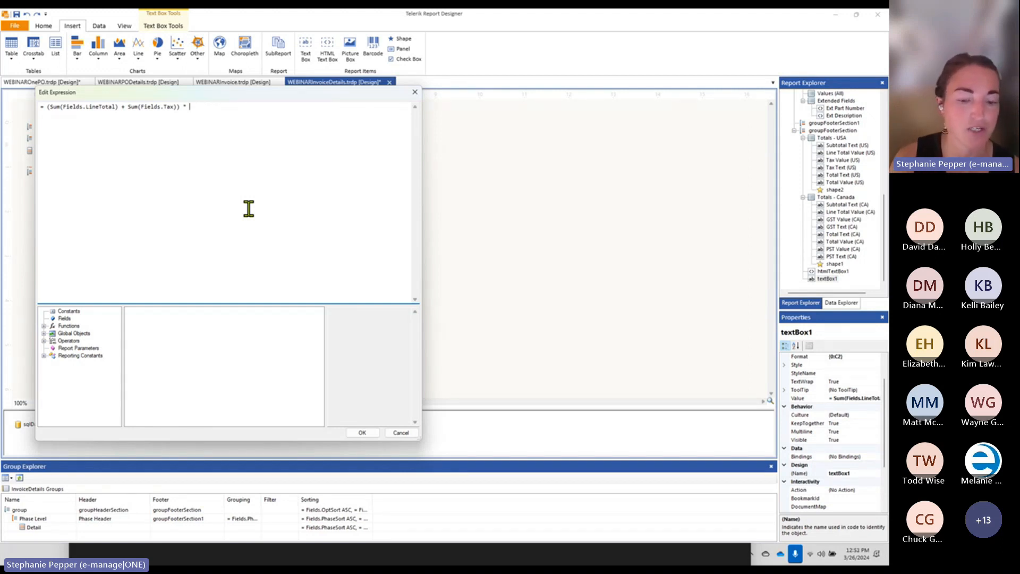
pyautogui.write('.05')
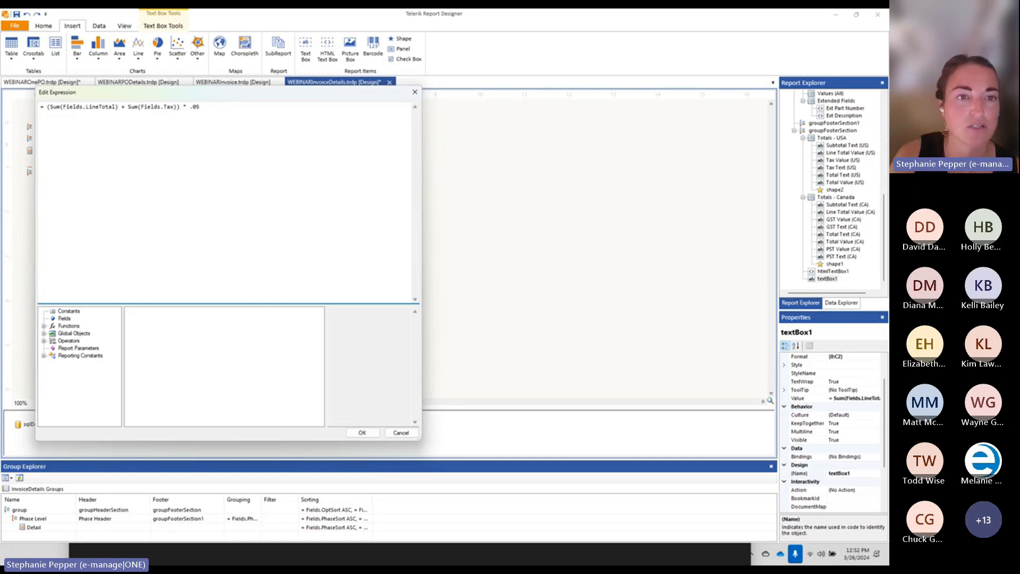
pyautogui.write(')')
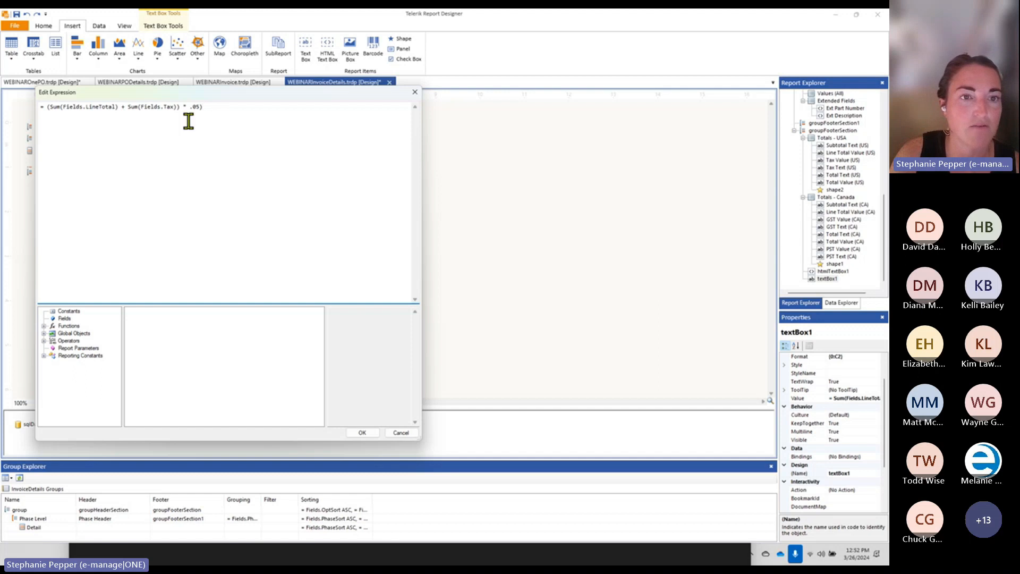
pyautogui.click(180, 107)
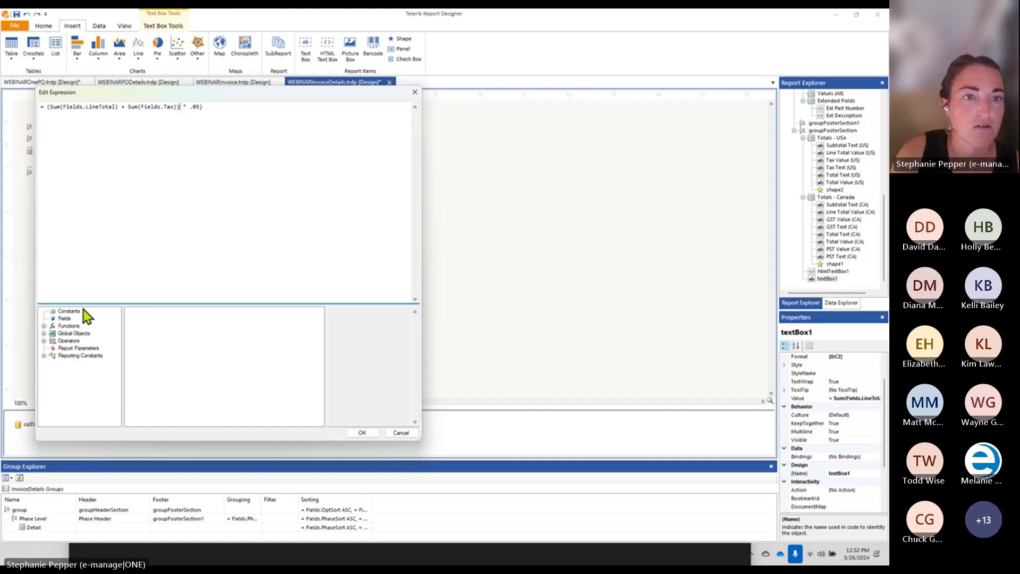
pyautogui.click(45, 106)
pyautogui.write('(')
pyautogui.click(216, 107)
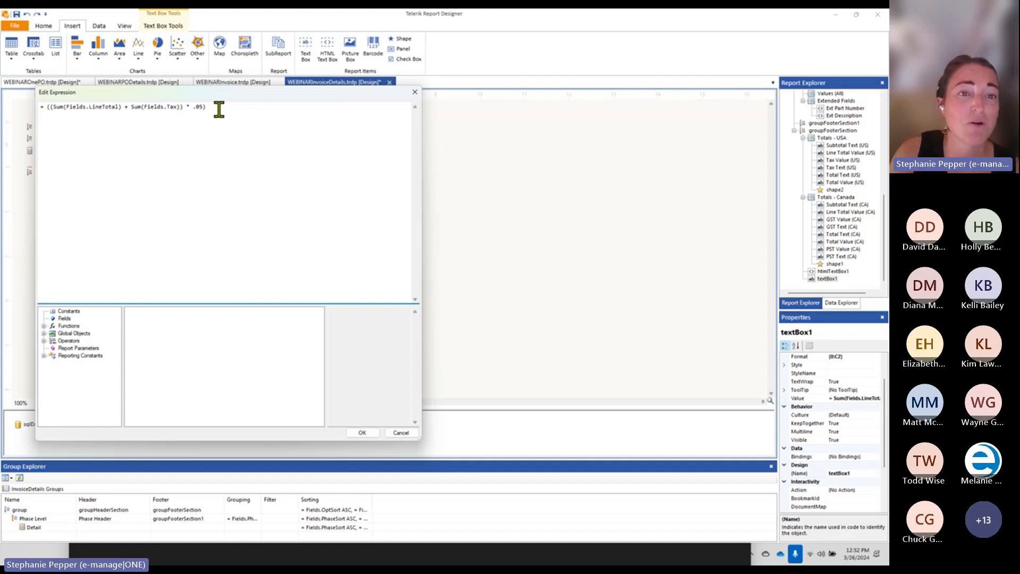
pyautogui.write(')')
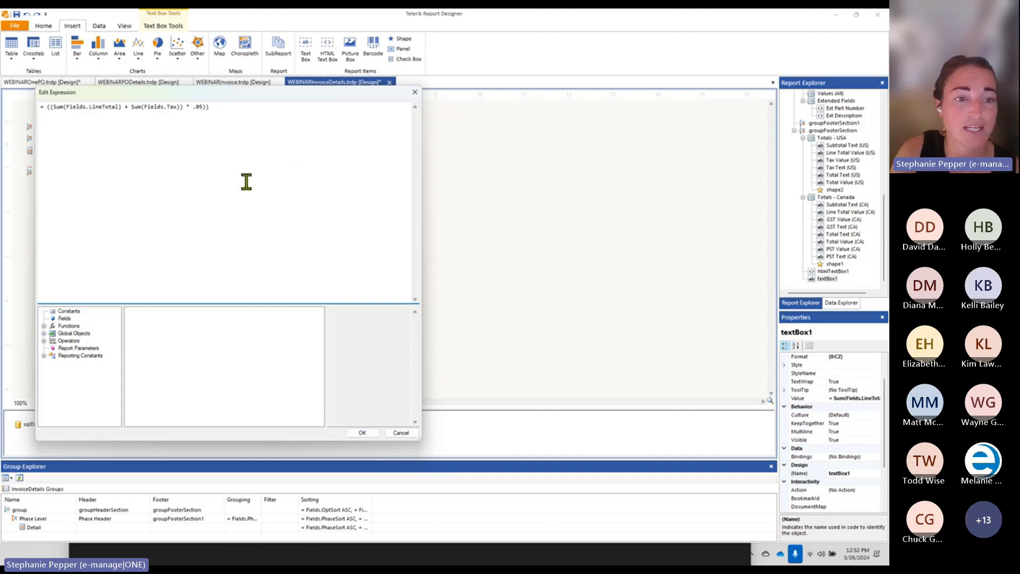
pyautogui.click(365, 435)
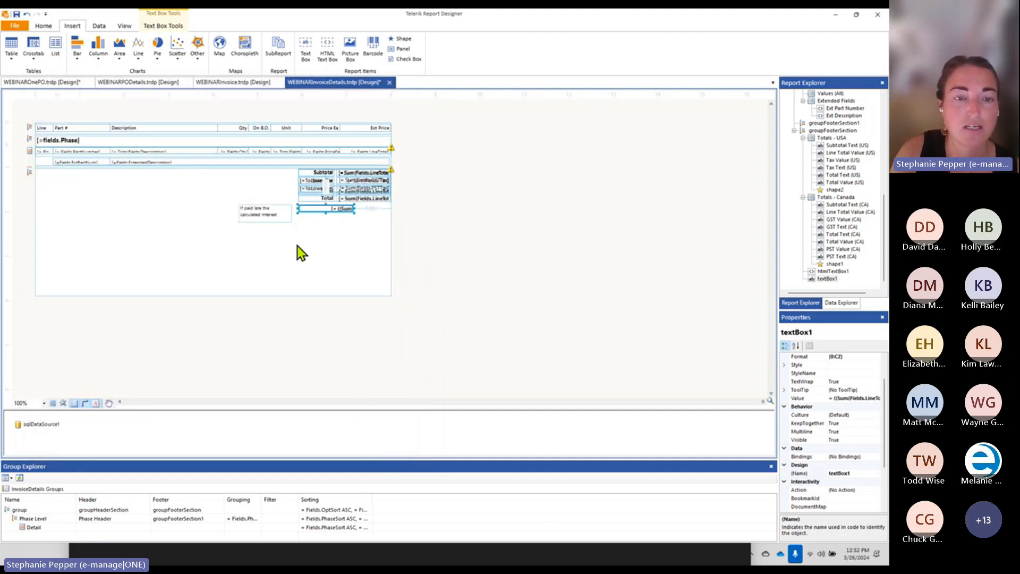
# Save WEBINARInvoiceDetails.trdp and switch over to e-manage|ONE
pyautogui.click(16, 14)
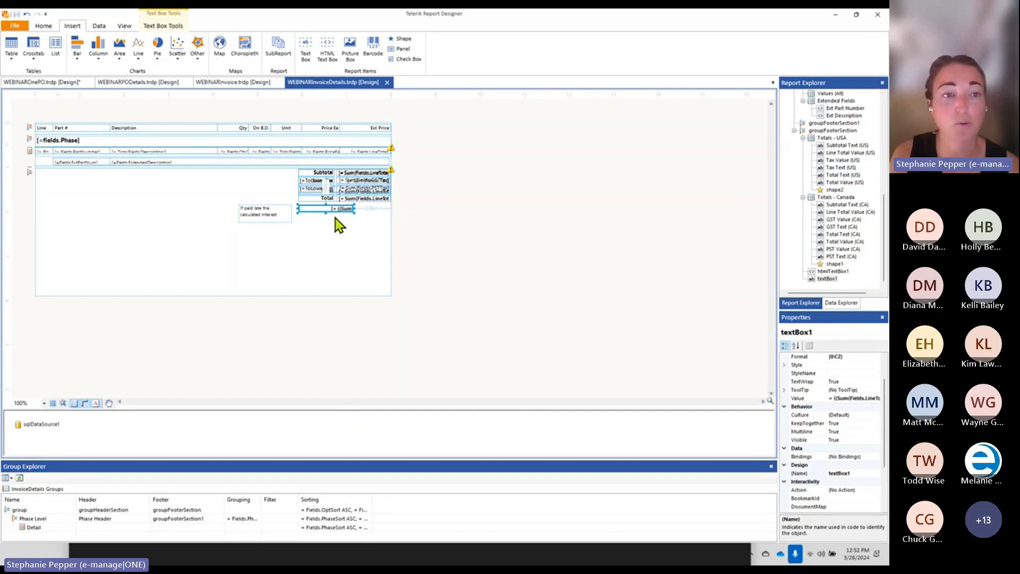
pyautogui.moveTo(533, 564)
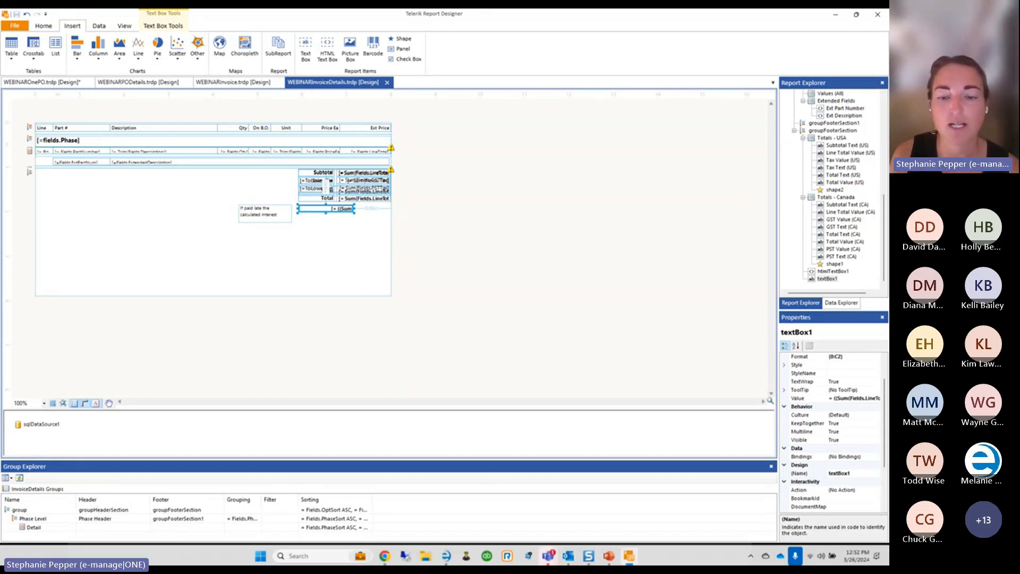
pyautogui.click(451, 556)
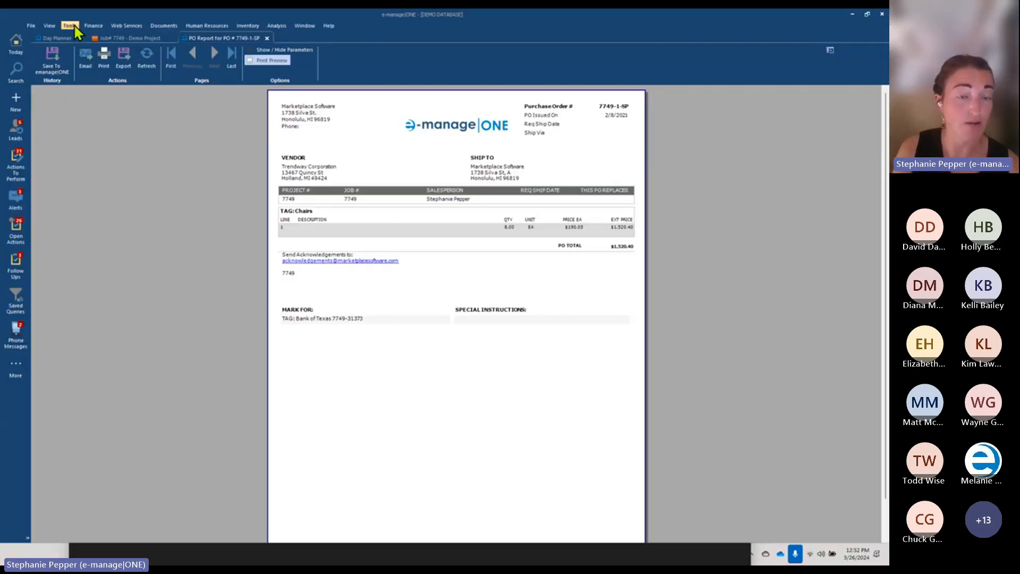
# Return to the 'Job# 7749 - Demo Project' tab
pyautogui.click(113, 38)
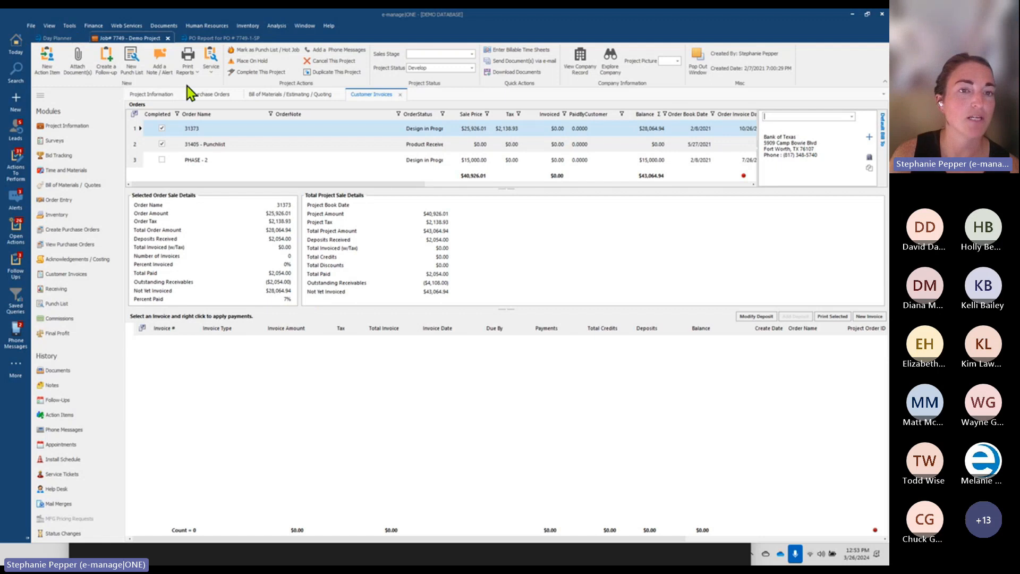
# Show Job 7749's customer quotes, select quote 31455, and bring up File Explorer
pyautogui.click(297, 95)
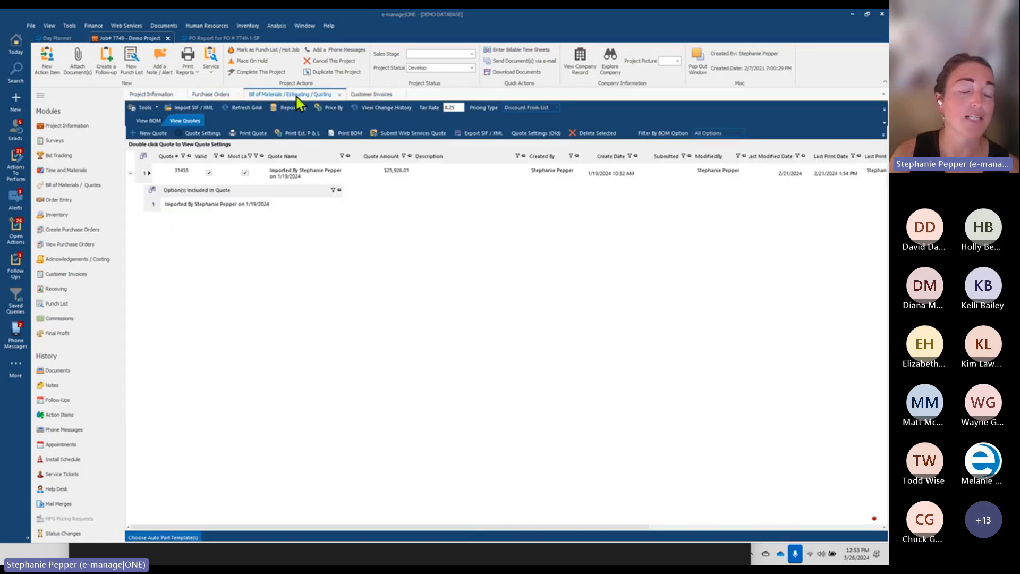
pyautogui.click(142, 177)
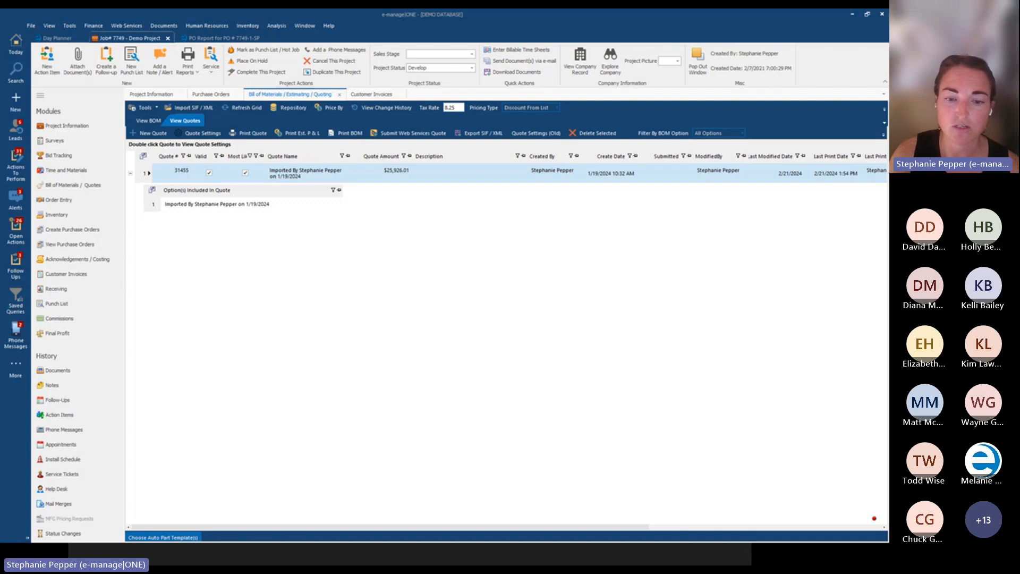
pyautogui.click(428, 552)
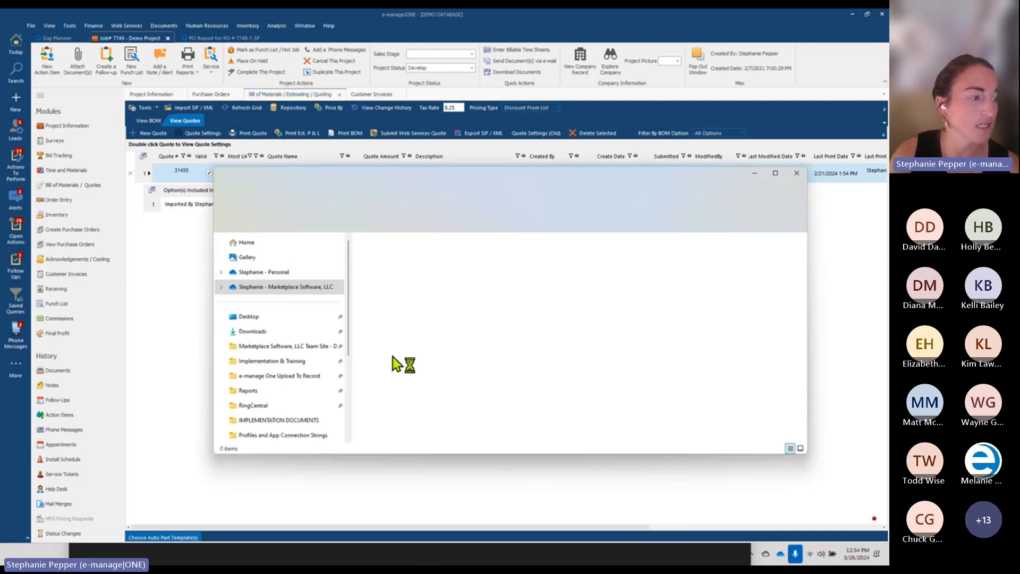
# Browse the e-manageONE Reports folder from WSGOnePO downward, then close File Explorer
pyautogui.click(248, 390)
pyautogui.click(406, 372)
pyautogui.write('ws')
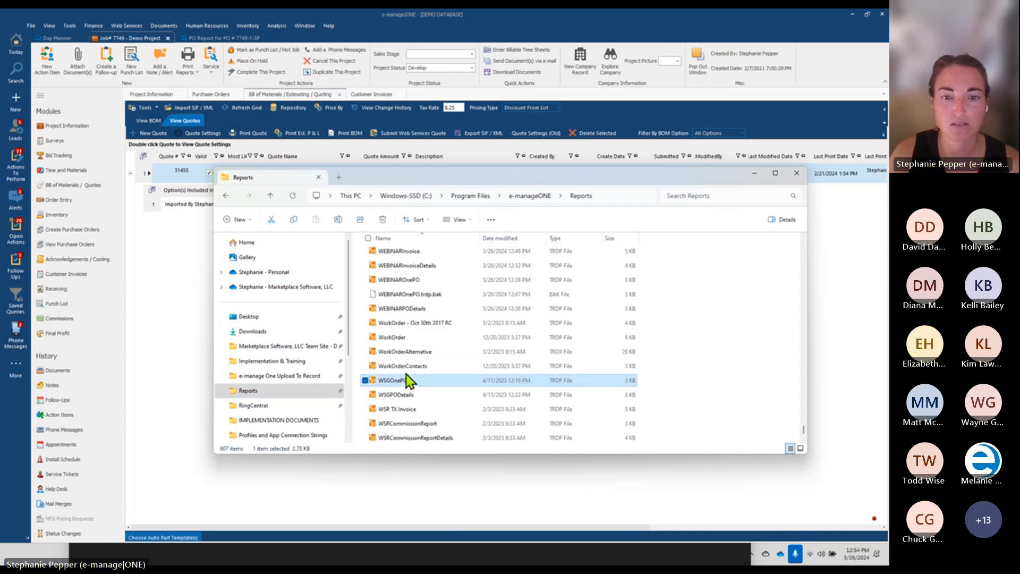
pyautogui.scroll(-1, 409, 433)
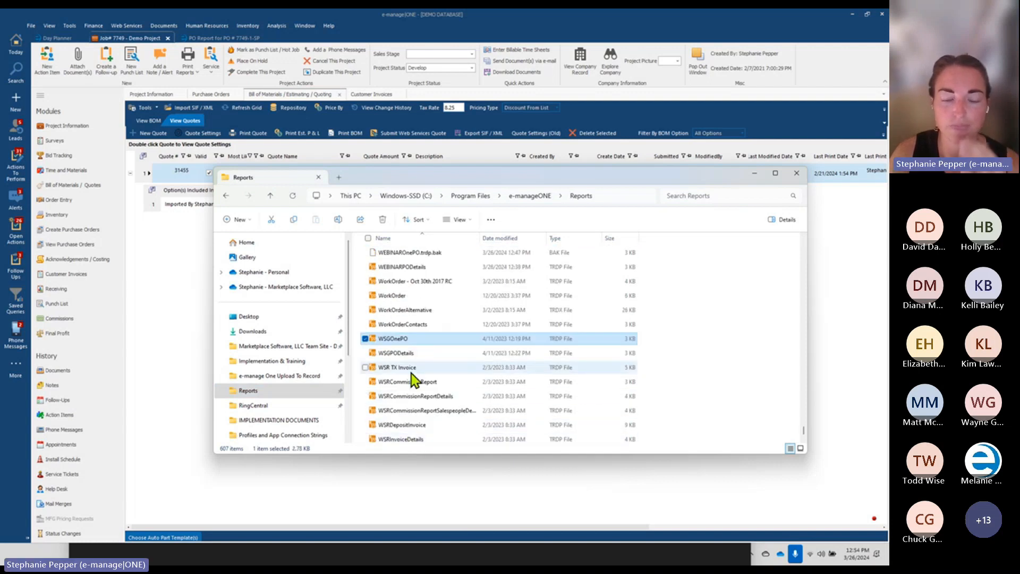
pyautogui.scroll(-1, 412, 404)
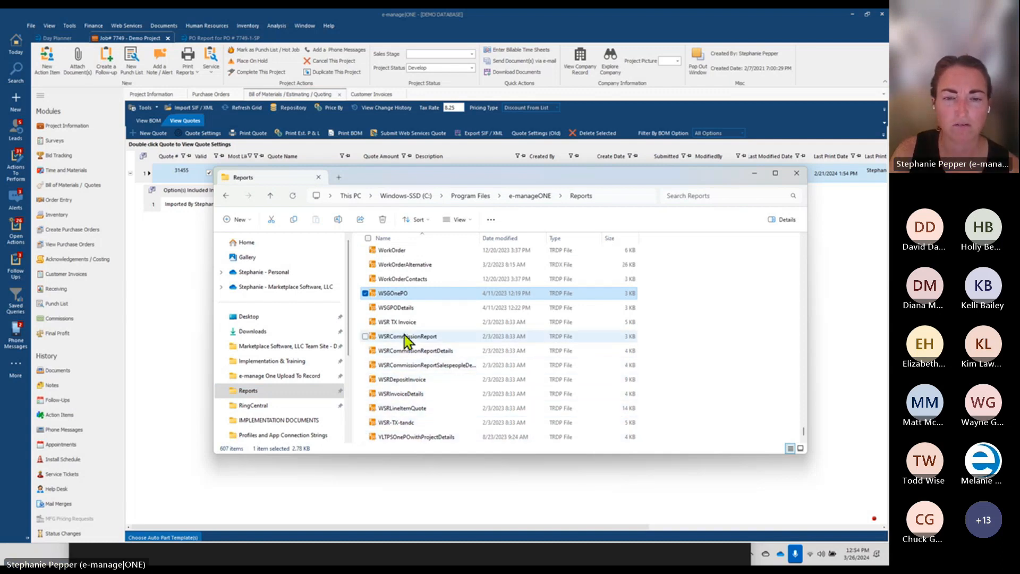
pyautogui.click(798, 175)
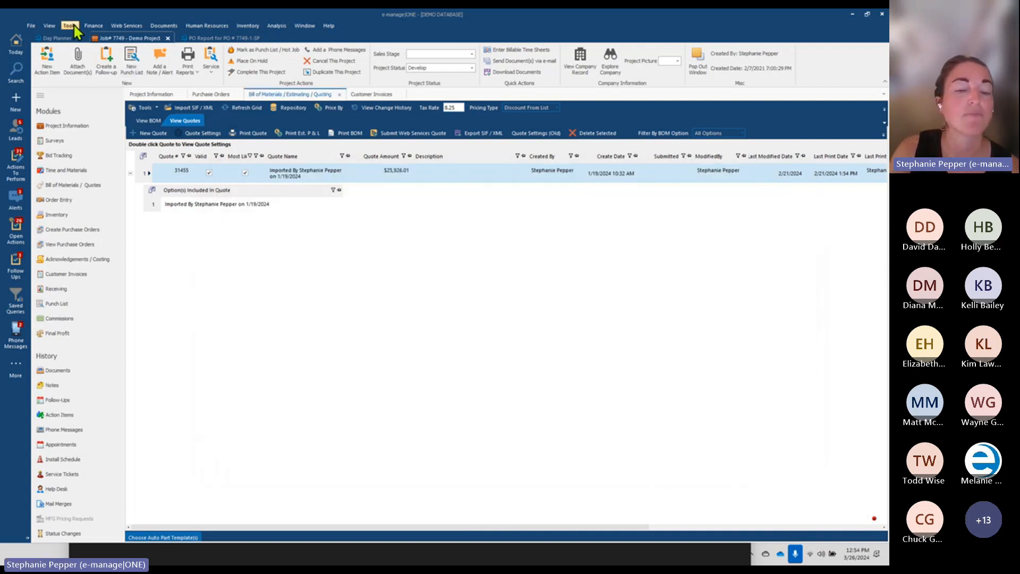
# Open quote 31455's Create/Edit Customer Quote settings and move the window up and left
pyautogui.click(201, 133)
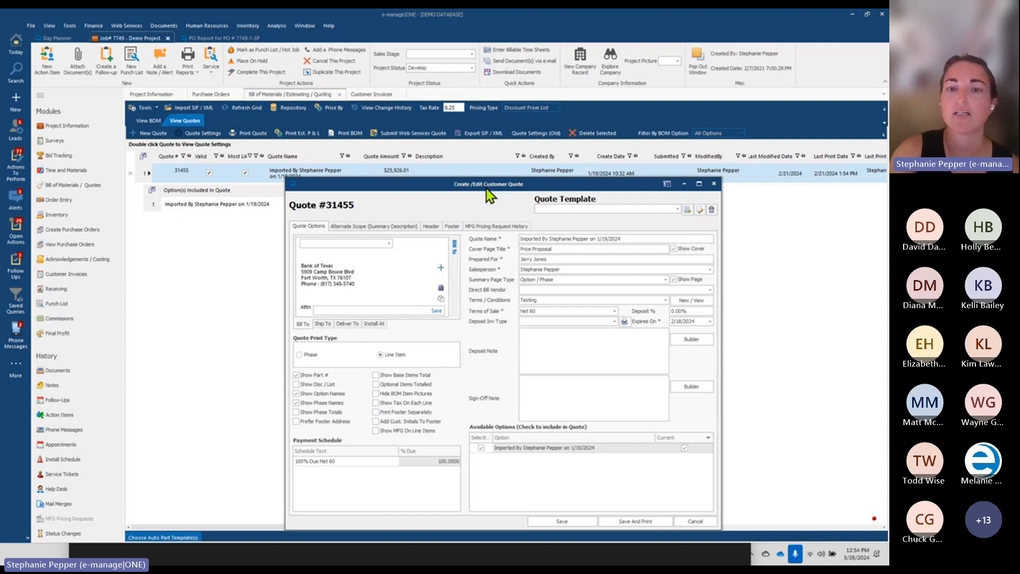
pyautogui.moveTo(486, 187); pyautogui.dragTo(436, 138)
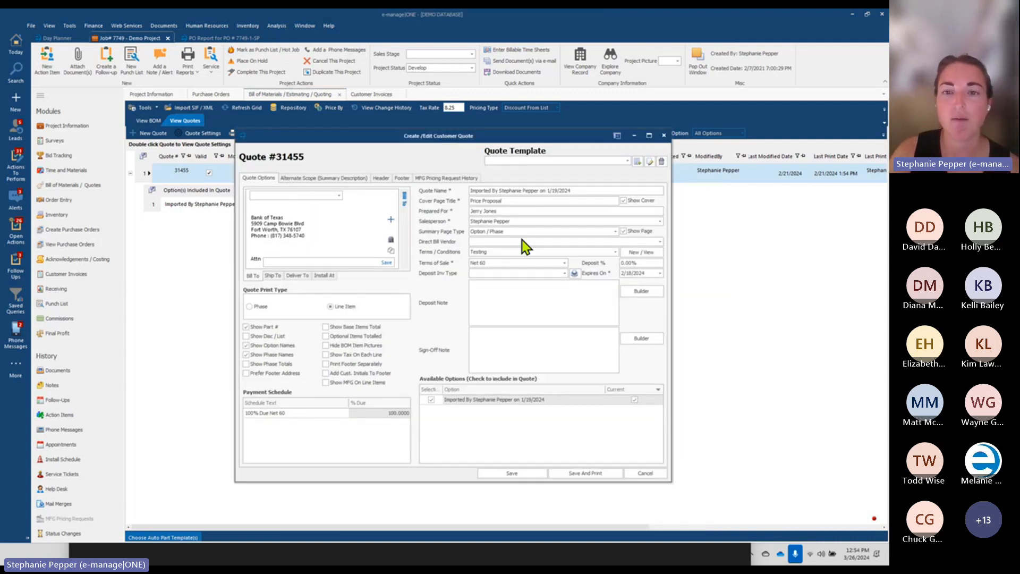
# Open the Terms and Conditions Configuration, review the Testing and Lerdahl T&C's Test entries, and start a new name
pyautogui.click(643, 253)
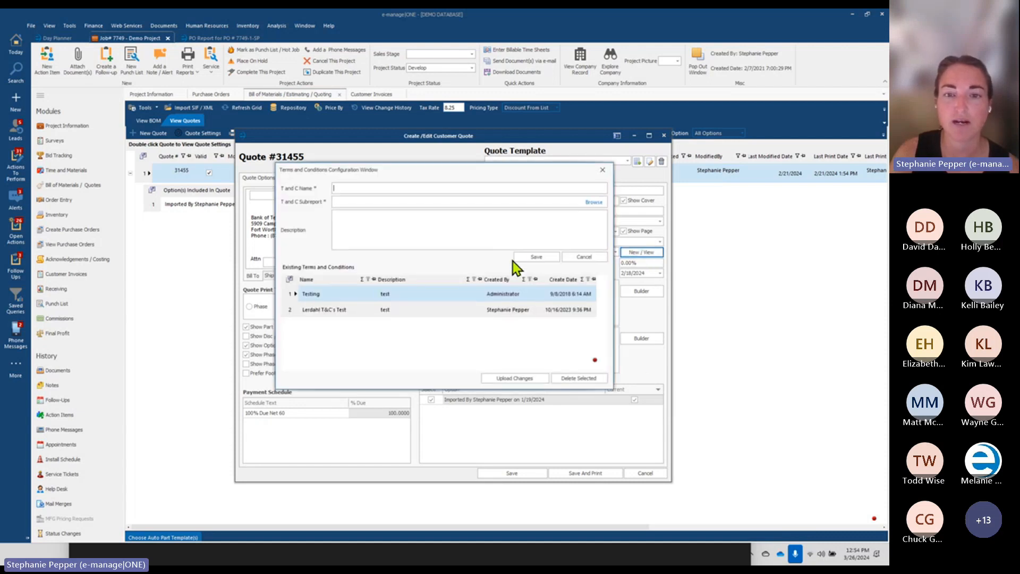
pyautogui.click(291, 310)
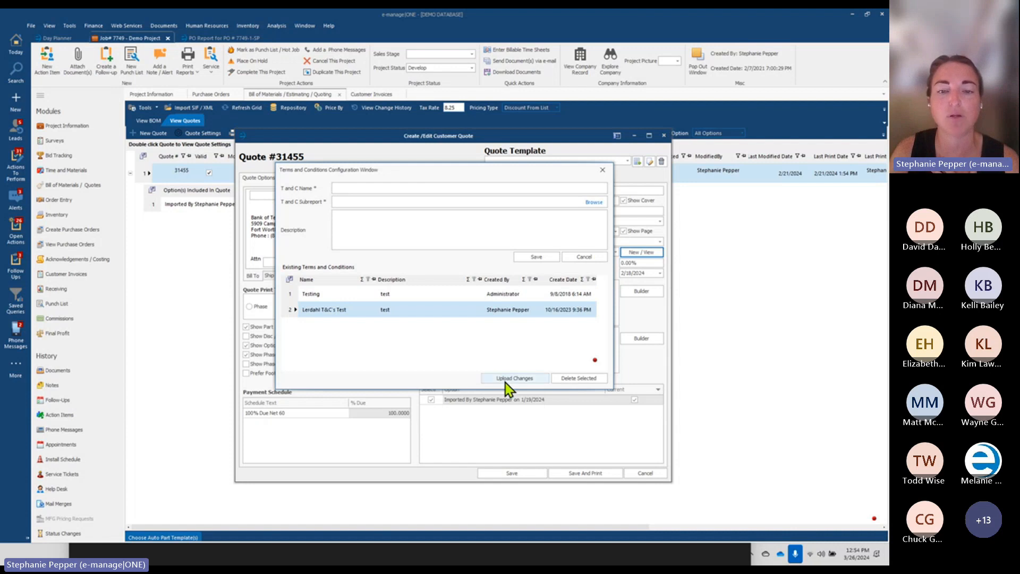
pyautogui.click(518, 313)
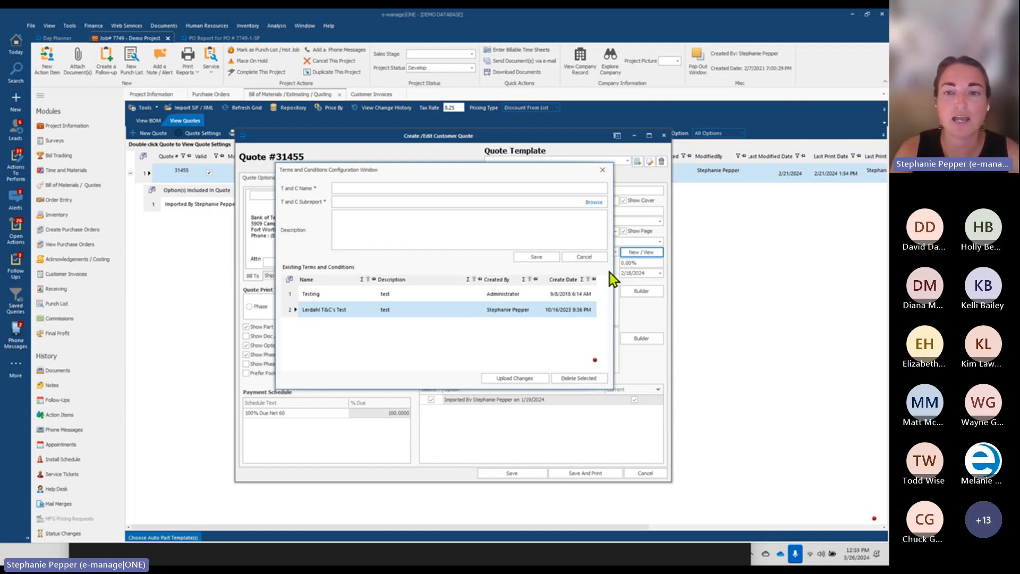
pyautogui.click(573, 187)
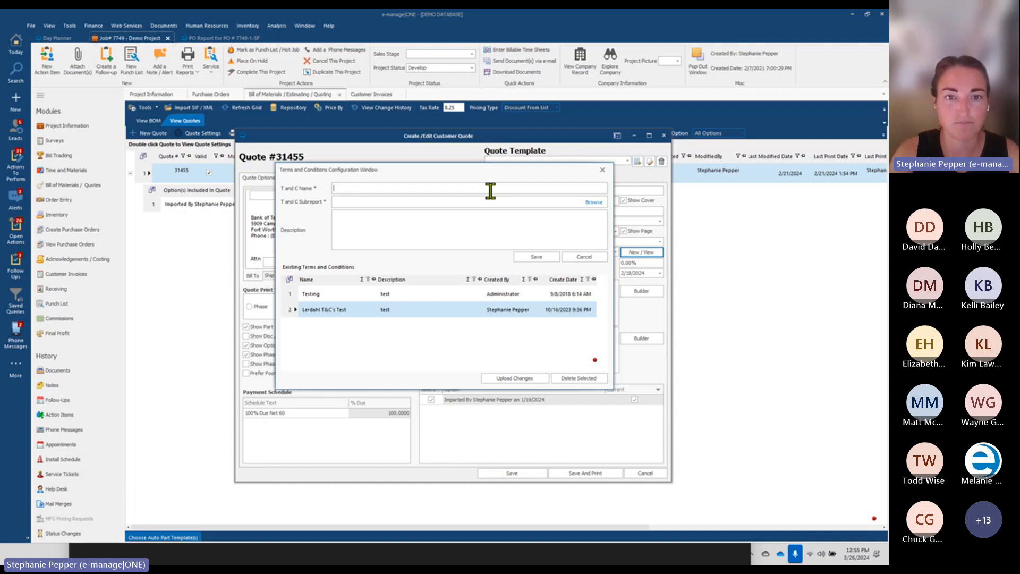
# Save a new terms entry 'EdDepotTc's' using subreport EdDepotTandC-ProposedLong, then select its row
pyautogui.click(593, 203)
pyautogui.scroll(-10, 491, 401)
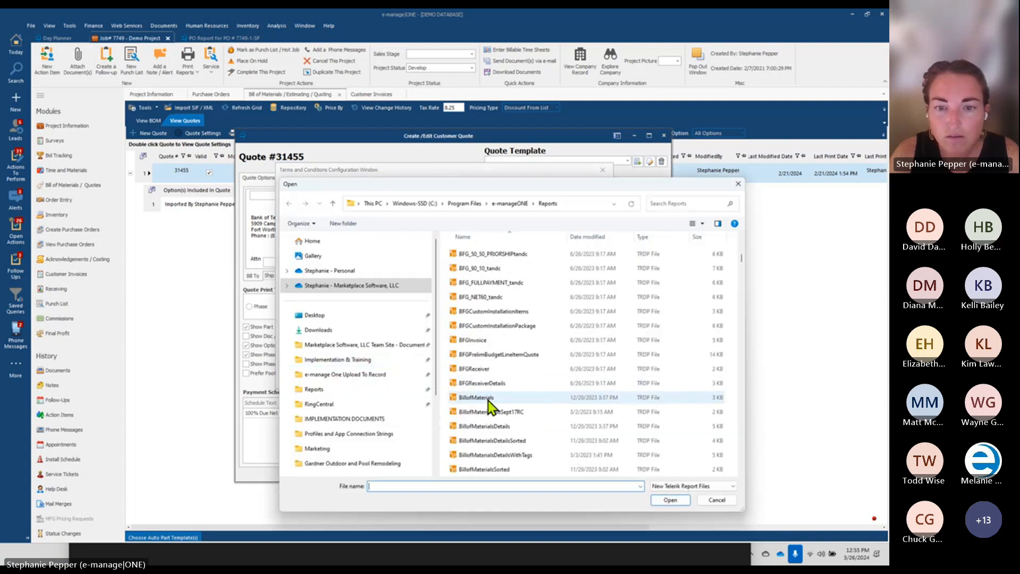
pyautogui.scroll(-5, 491, 406)
pyautogui.scroll(-5, 488, 403)
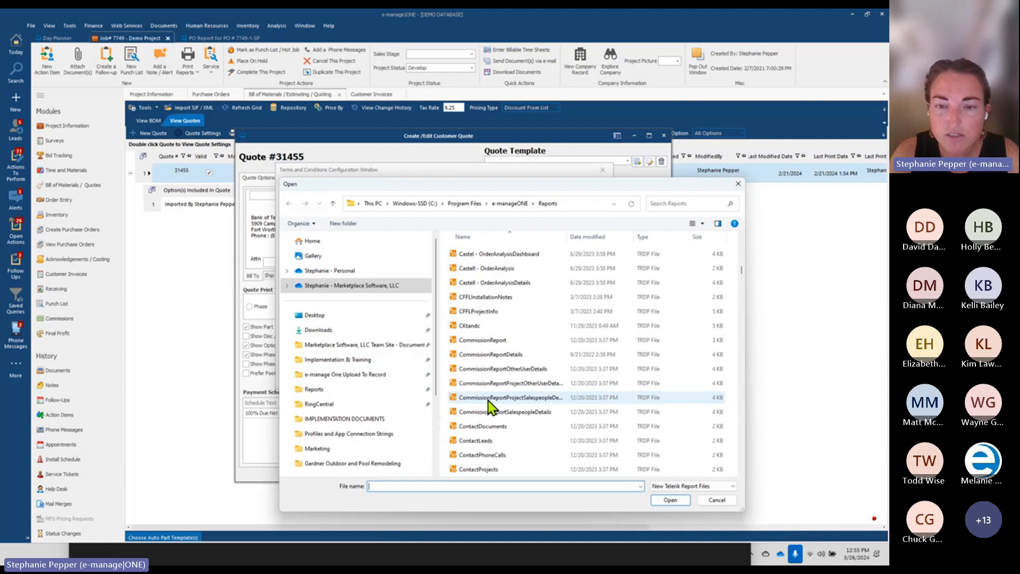
pyautogui.scroll(-8, 490, 406)
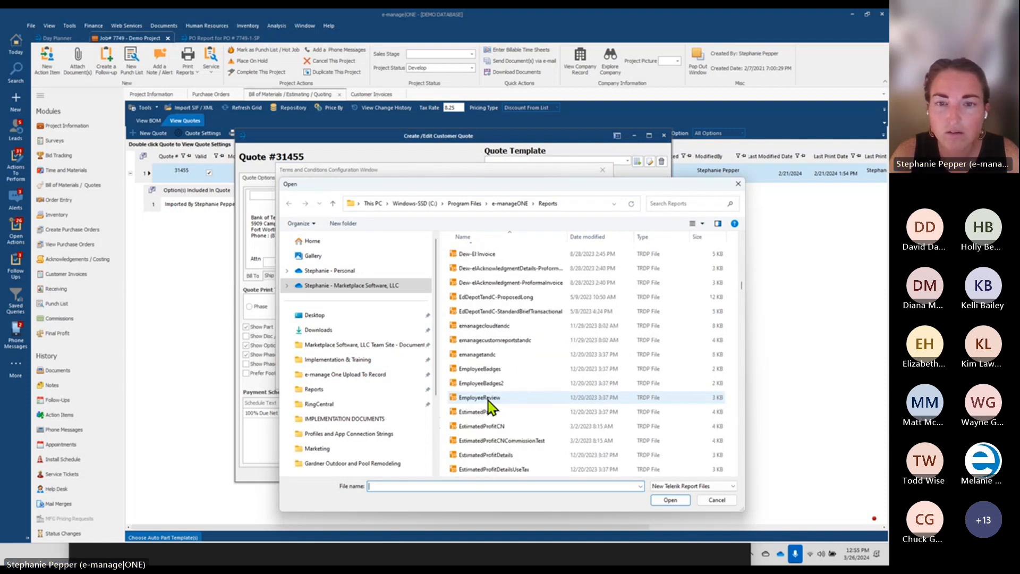
pyautogui.doubleClick(492, 297)
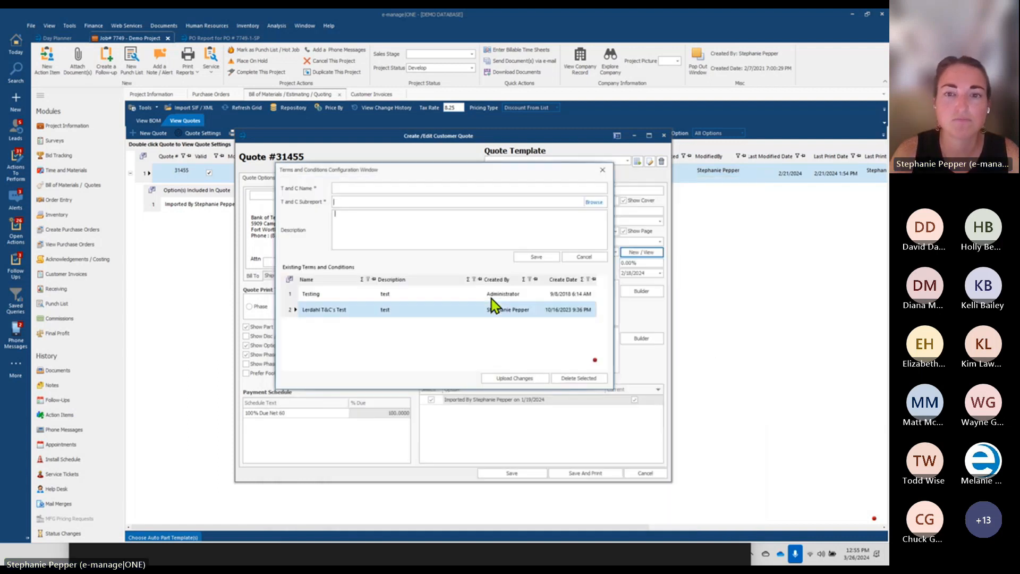
pyautogui.click(490, 189)
pyautogui.write('EdDepotT')
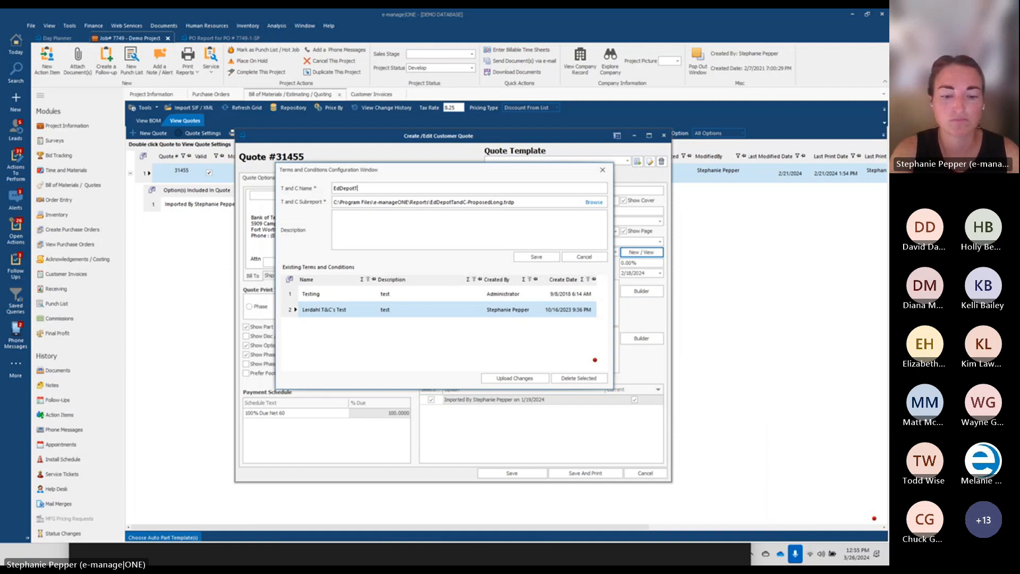
pyautogui.write("c's")
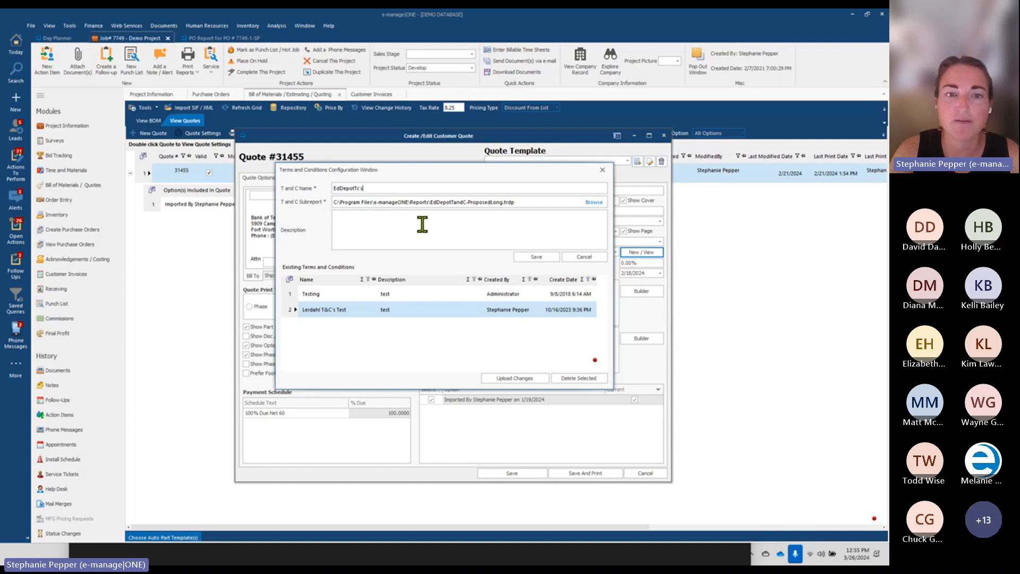
pyautogui.click(550, 257)
pyautogui.click(316, 327)
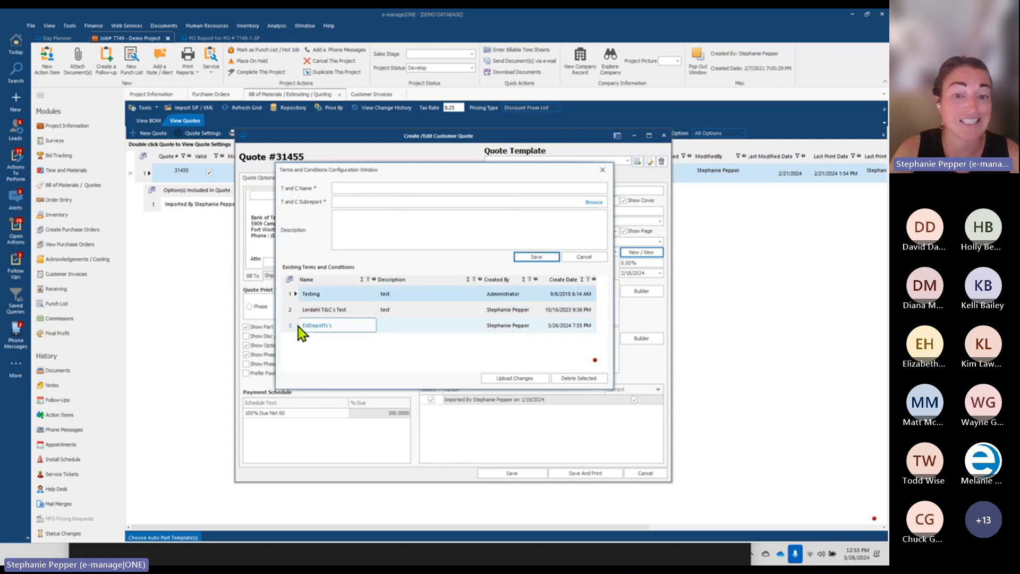
# Choose the terms in quote 31455's Terms / Conditions dropdown and save and print the quote
pyautogui.click(602, 170)
pyautogui.click(615, 252)
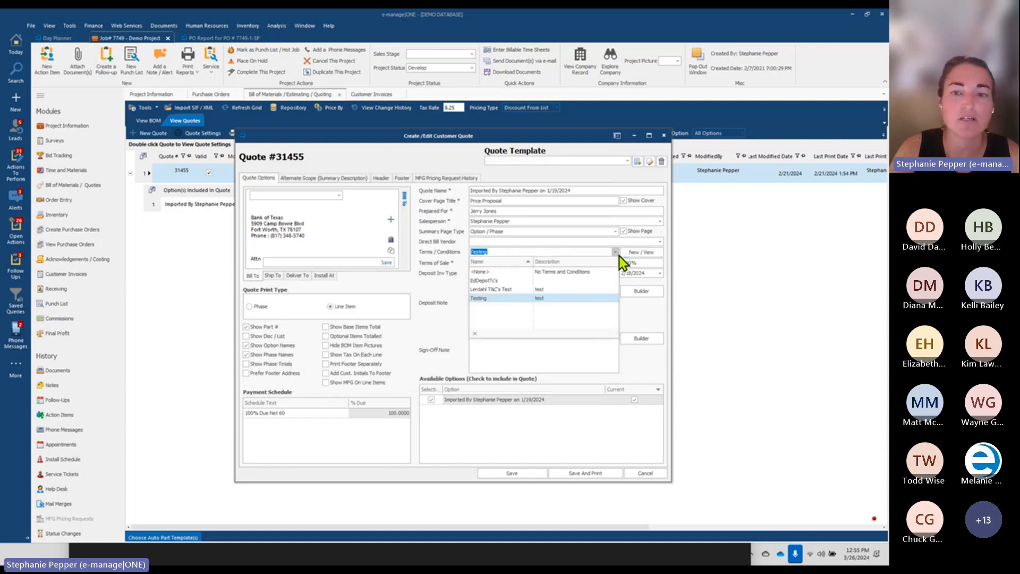
pyautogui.click(570, 471)
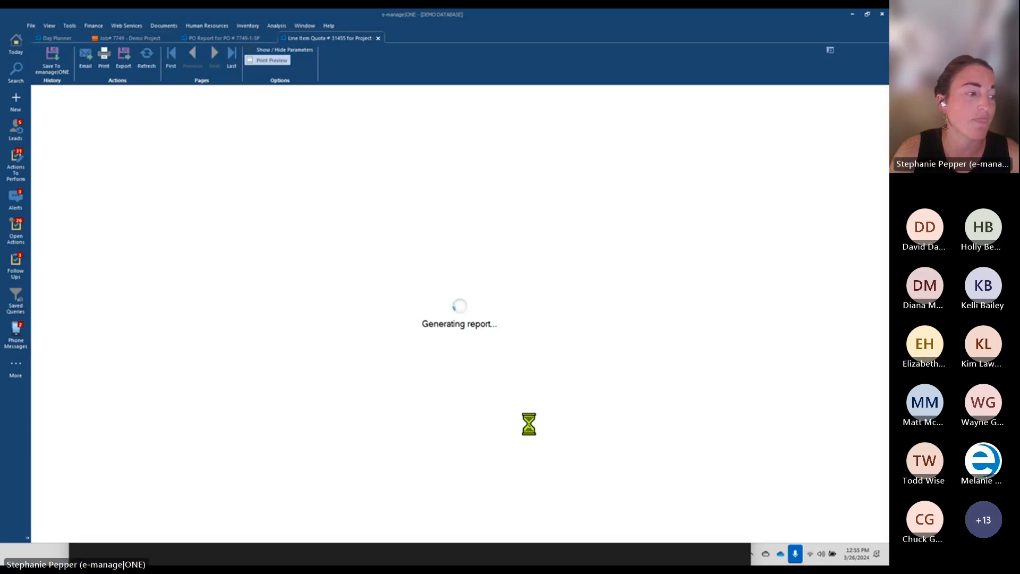
# Check the custom reports menu, then scroll the Line Item Quote preview to its terms-and-conditions pages
pyautogui.click(70, 26)
pyautogui.moveTo(53, 46)
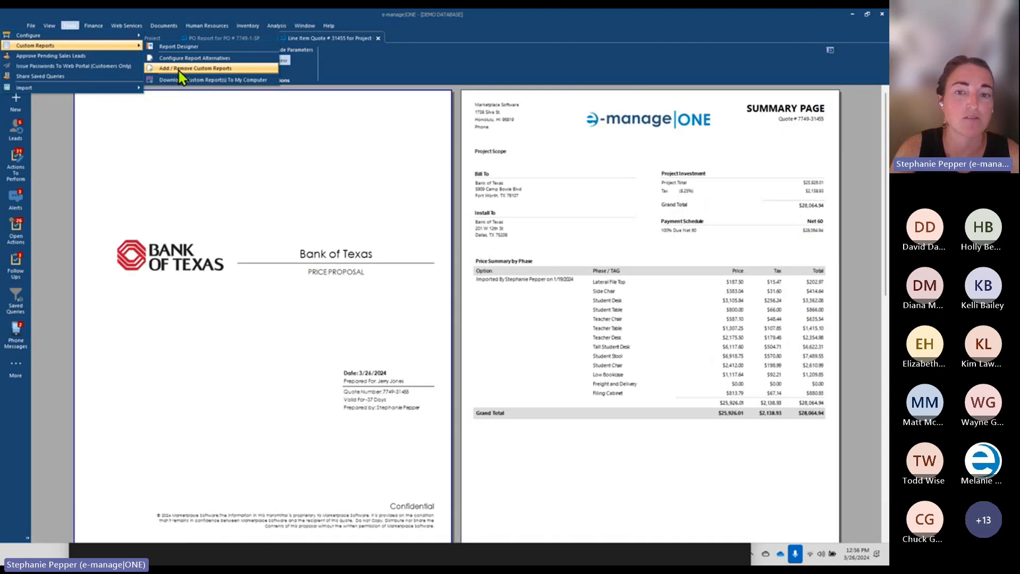
pyautogui.click(269, 306)
pyautogui.scroll(-5, 269, 307)
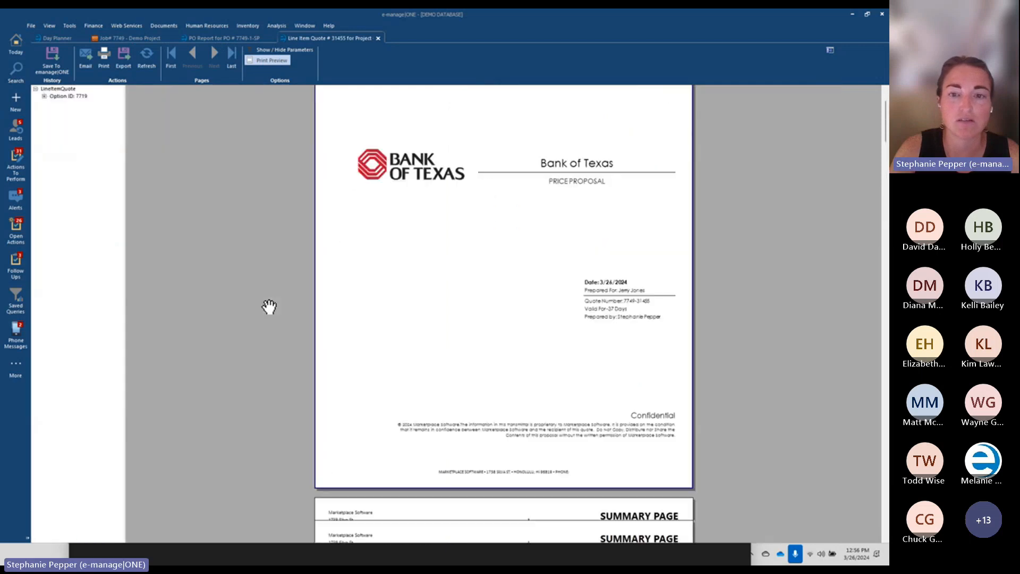
pyautogui.scroll(-15, 269, 307)
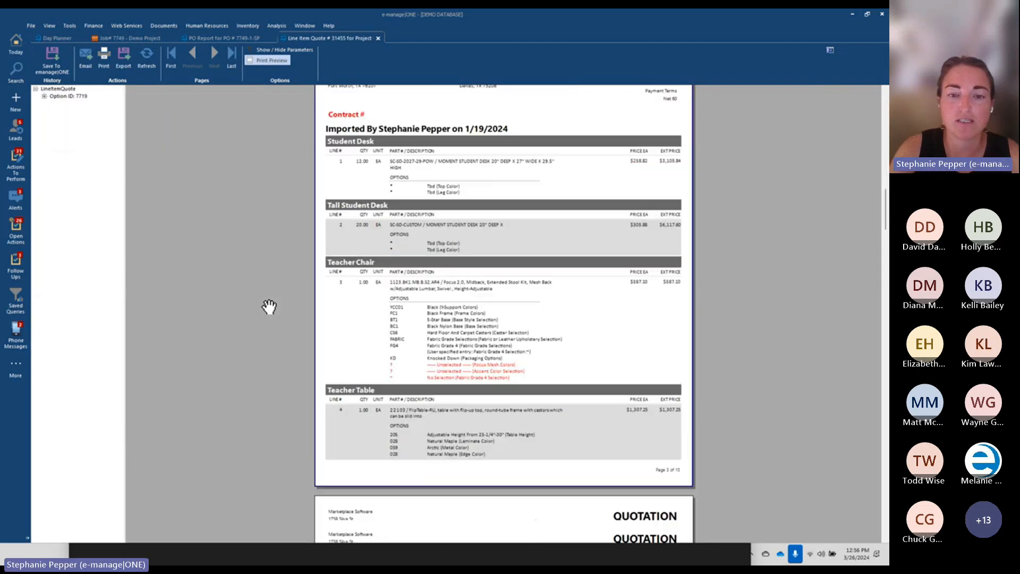
pyautogui.scroll(-15, 270, 306)
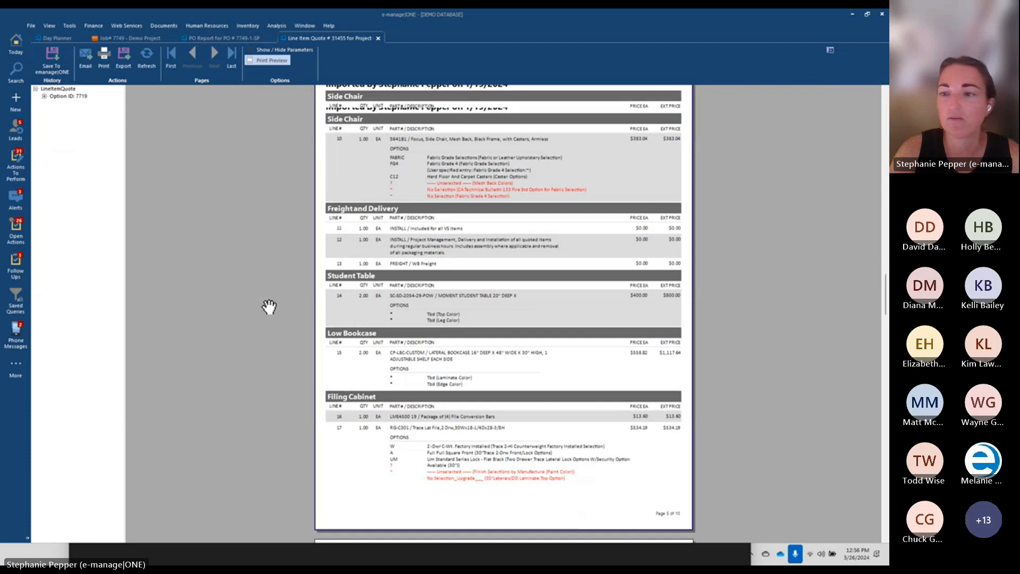
pyautogui.moveTo(886, 296); pyautogui.dragTo(884, 473)
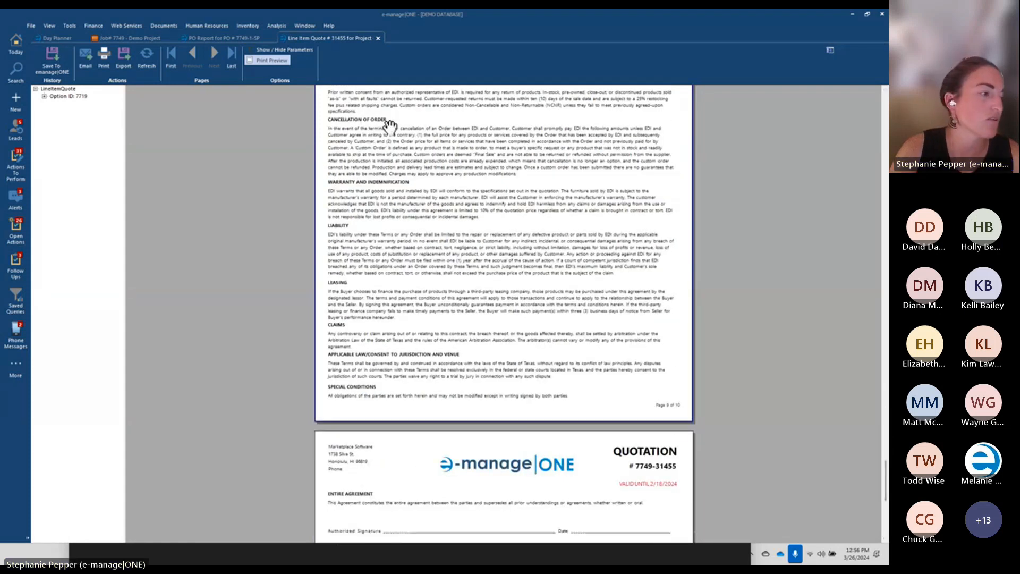
pyautogui.click(133, 38)
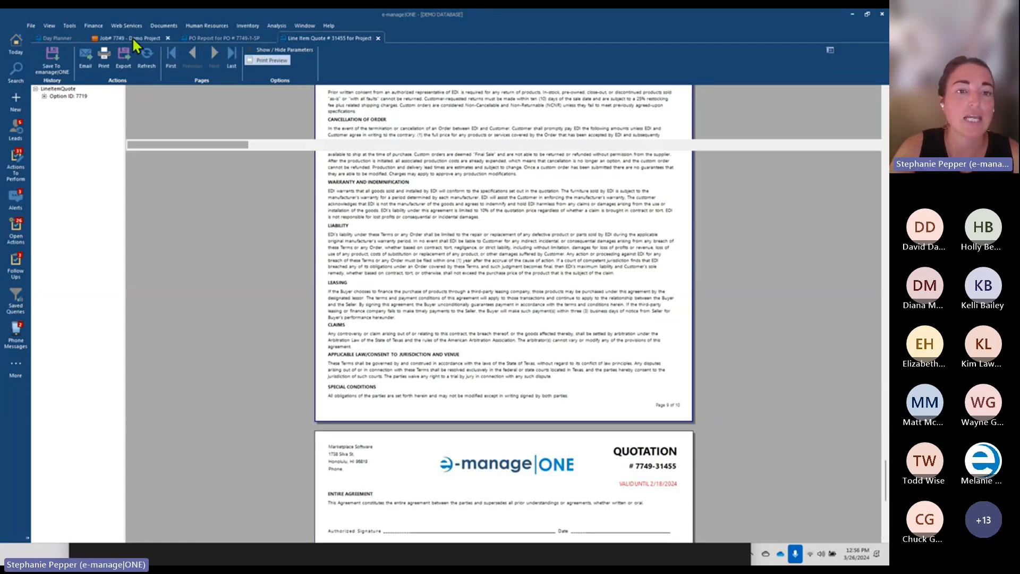
# Reopen quote 31455's settings, inspect the EdDepotTc's entry and its creator, then close both windows
pyautogui.click(143, 174)
pyautogui.click(200, 134)
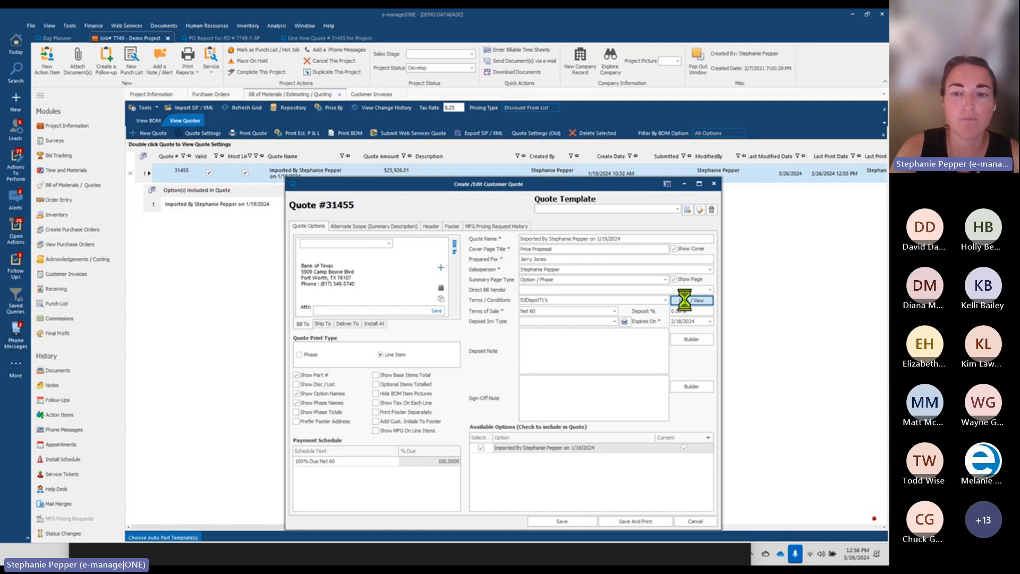
pyautogui.click(307, 327)
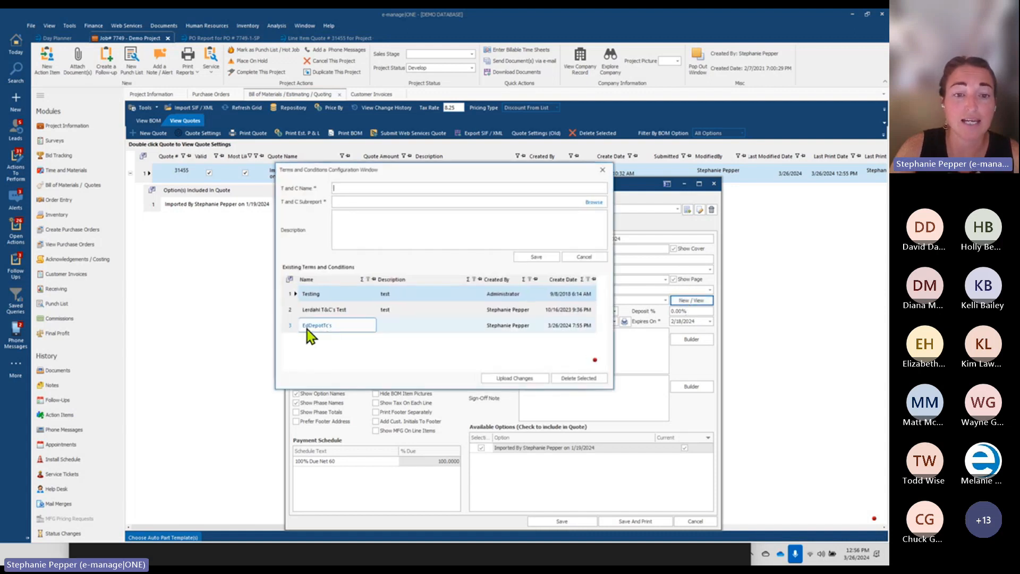
pyautogui.click(492, 326)
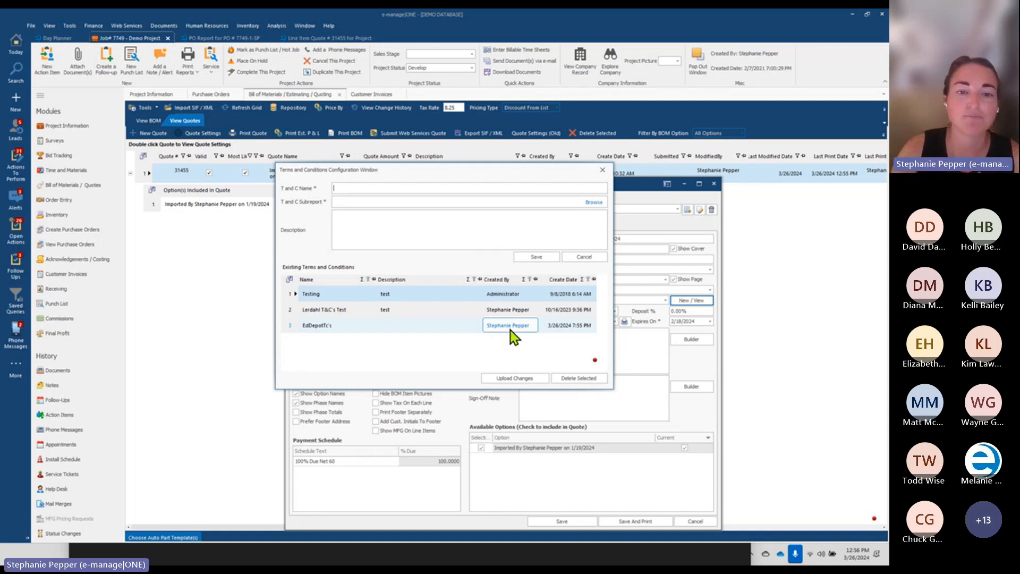
pyautogui.click(295, 327)
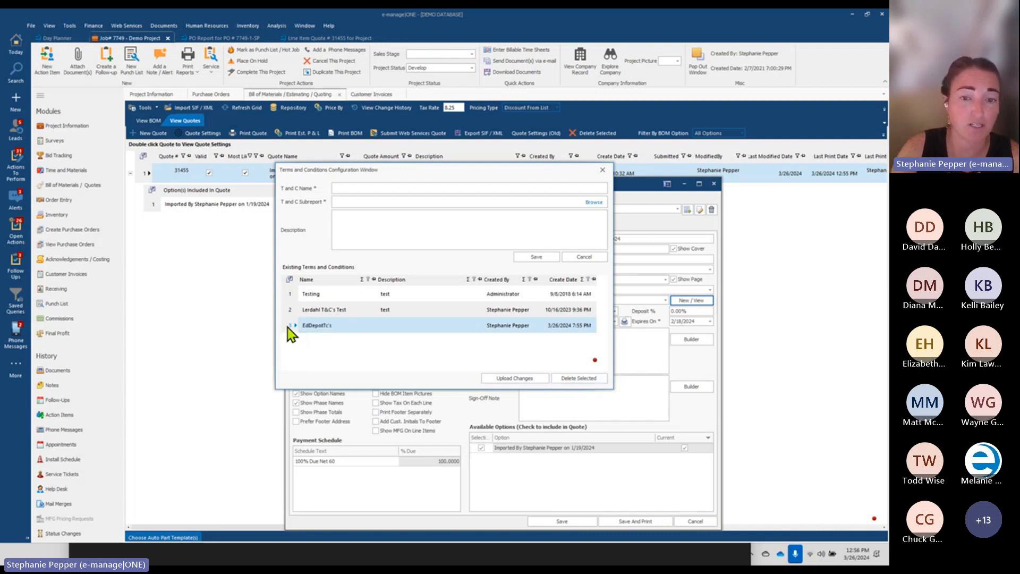
pyautogui.click(509, 328)
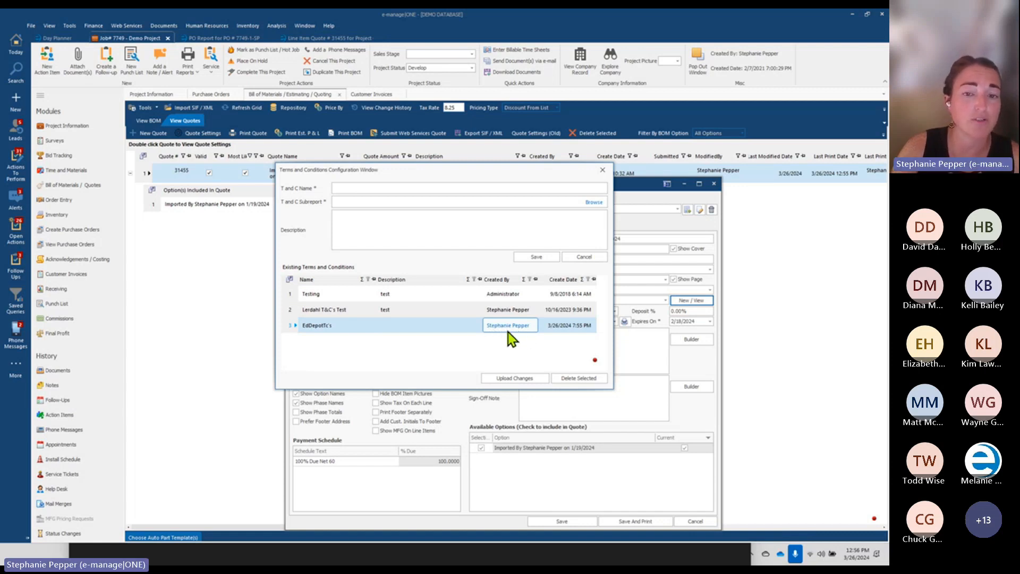
pyautogui.click(293, 324)
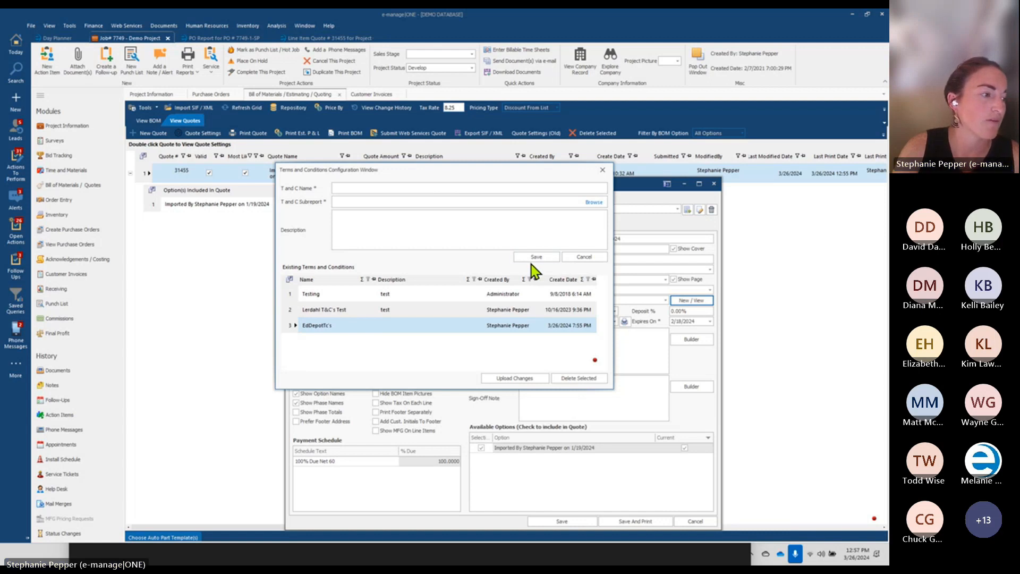
pyautogui.click(607, 170)
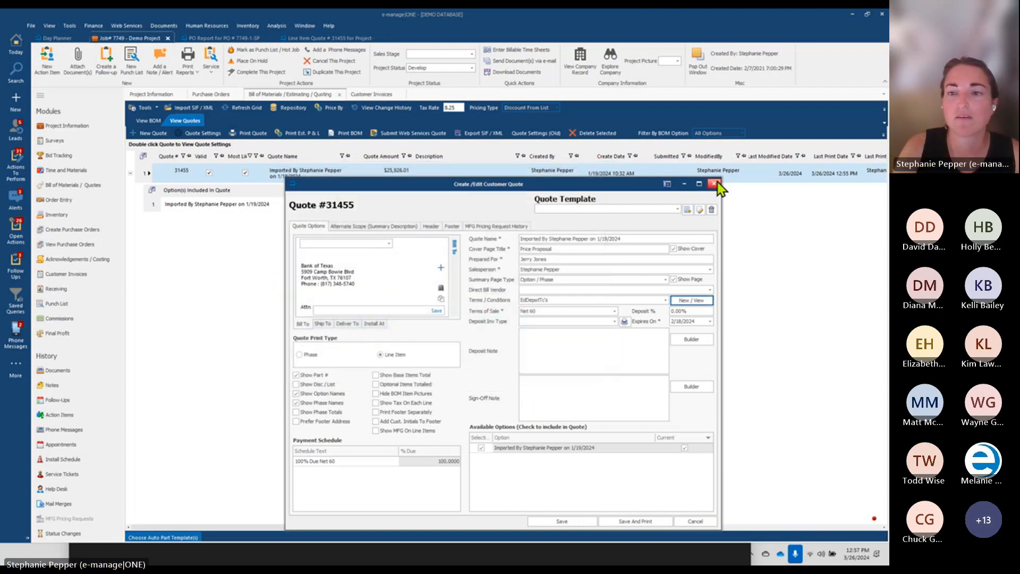
pyautogui.click(715, 184)
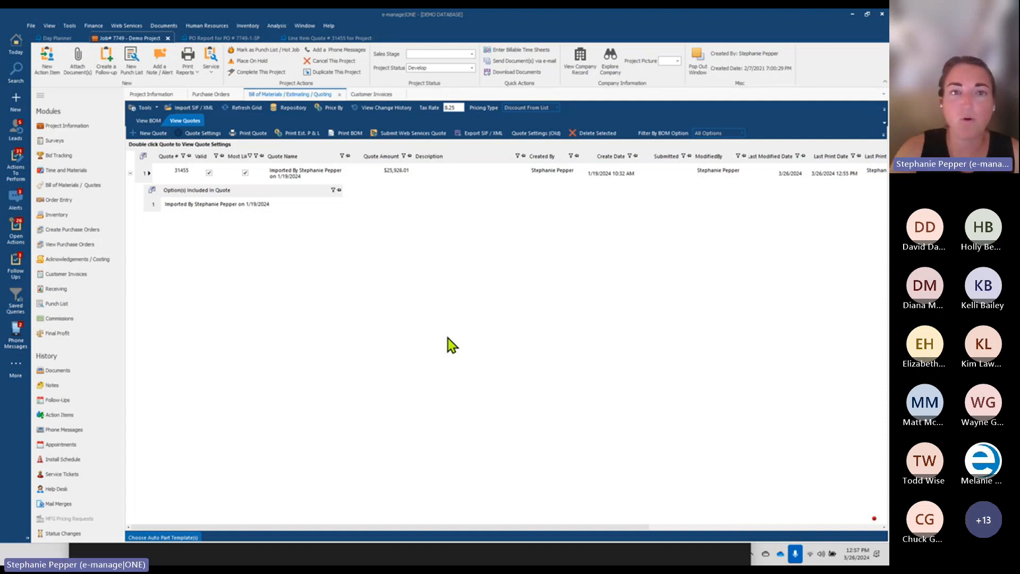
pyautogui.click(327, 26)
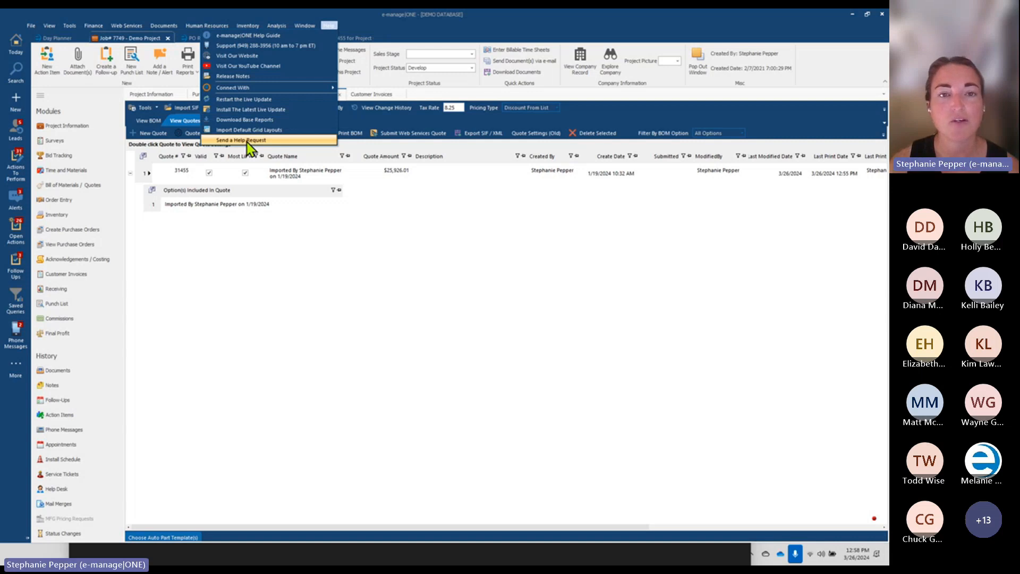
pyautogui.click(143, 177)
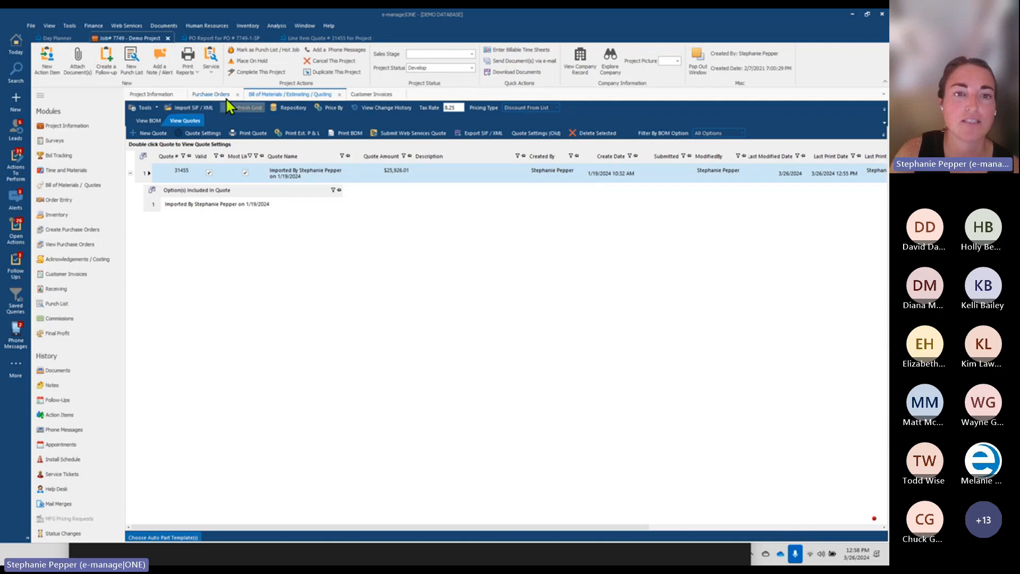
pyautogui.click(211, 94)
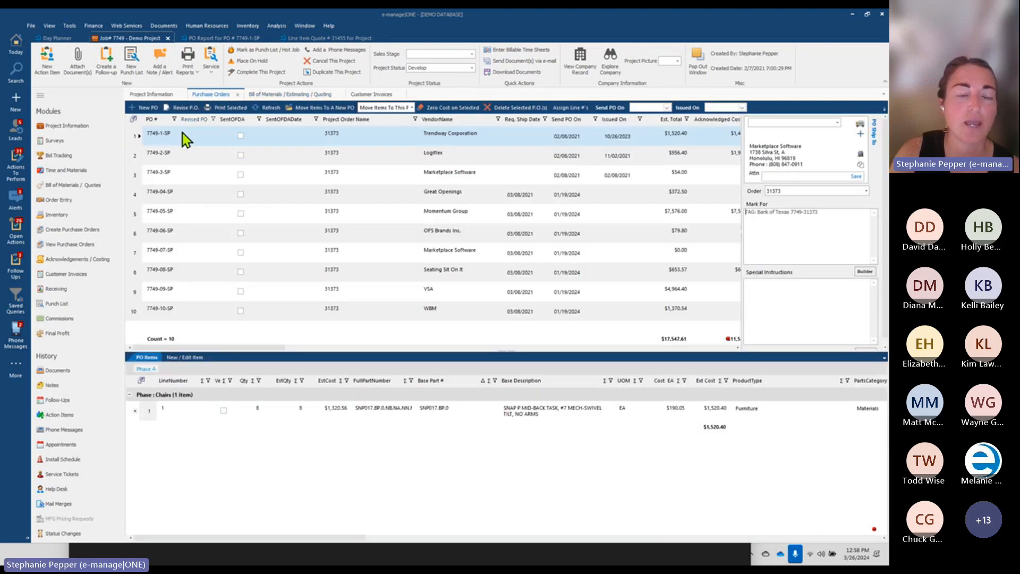
# Print PO 7749-1-SP with its issued date set, using the original report instead of Webinar Test 1
pyautogui.click(230, 113)
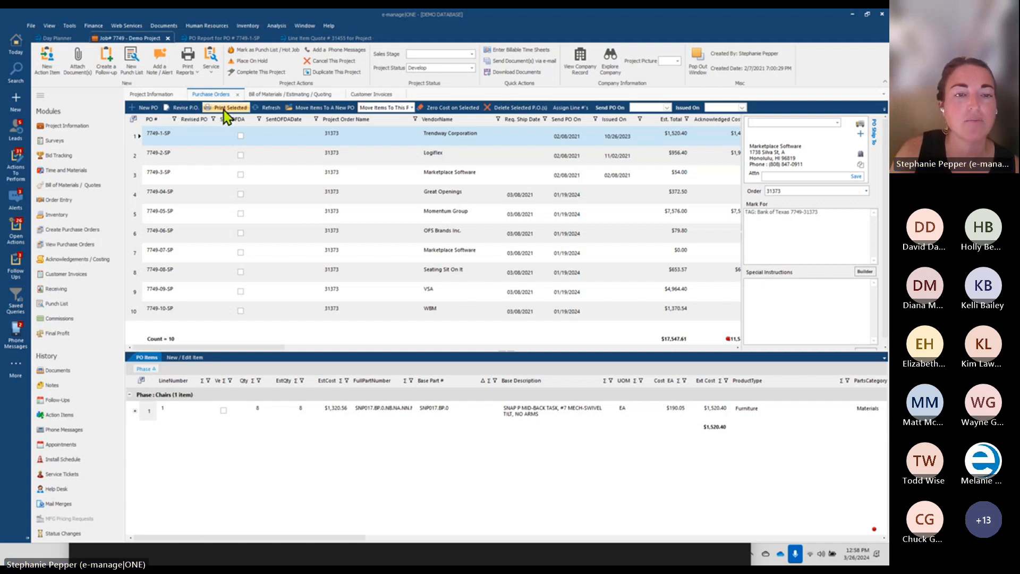
pyautogui.click(478, 310)
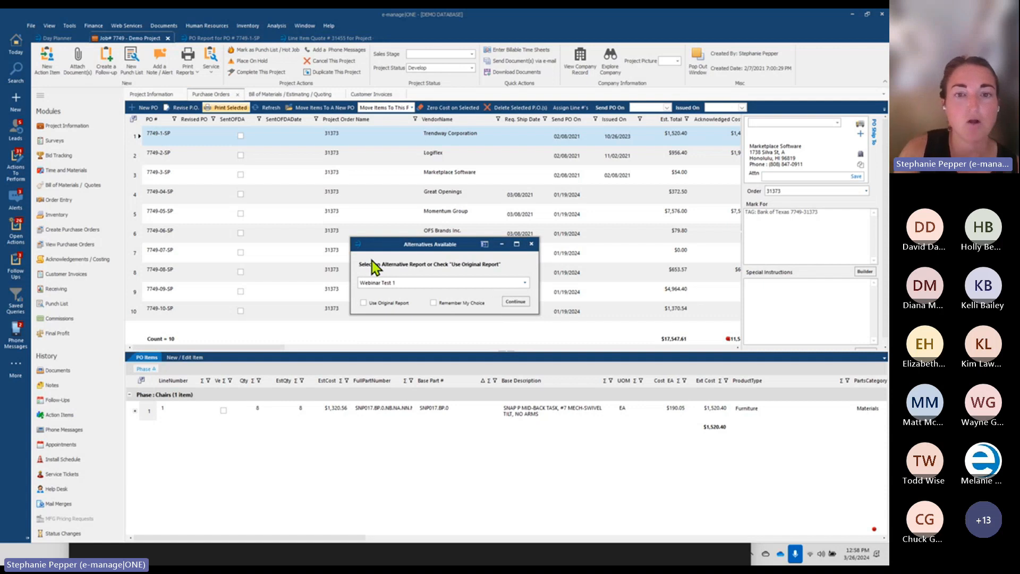
pyautogui.click(364, 302)
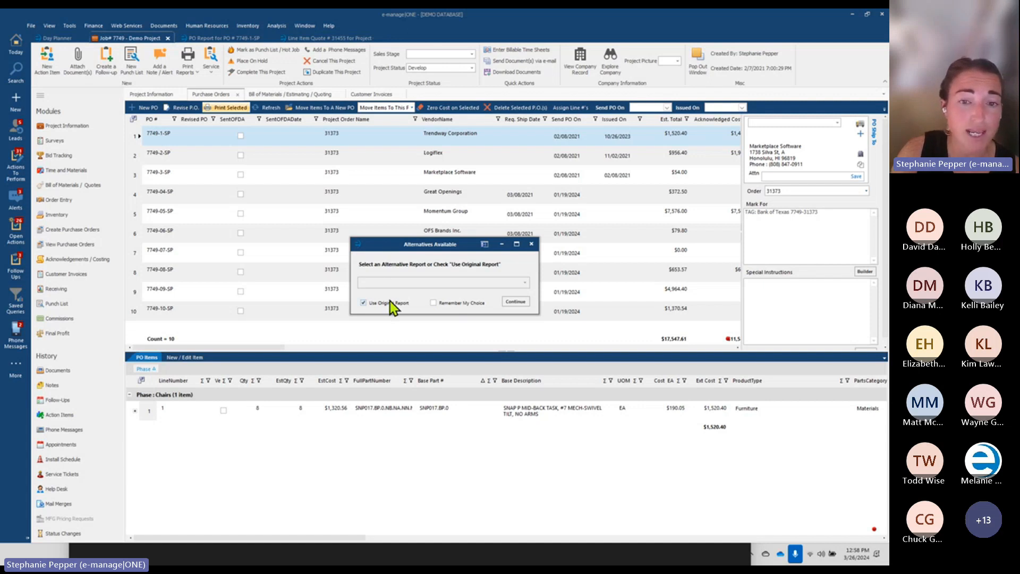
pyautogui.click(363, 303)
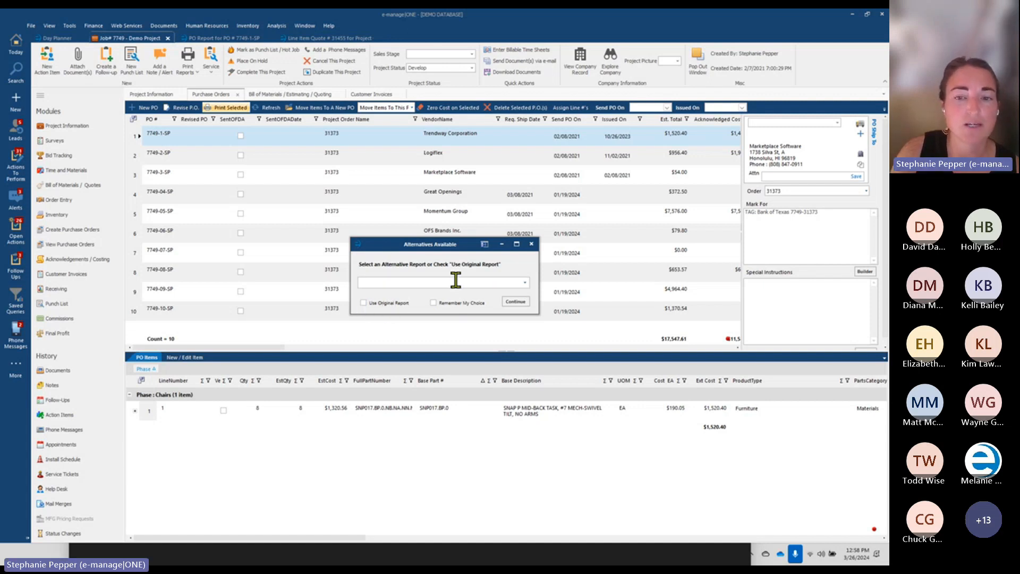
pyautogui.click(389, 304)
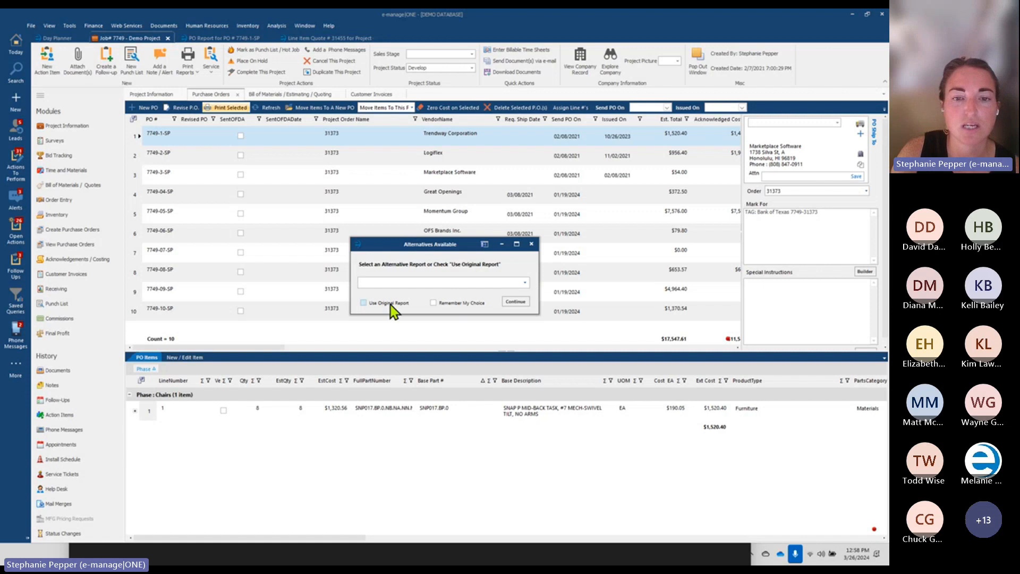
pyautogui.click(515, 301)
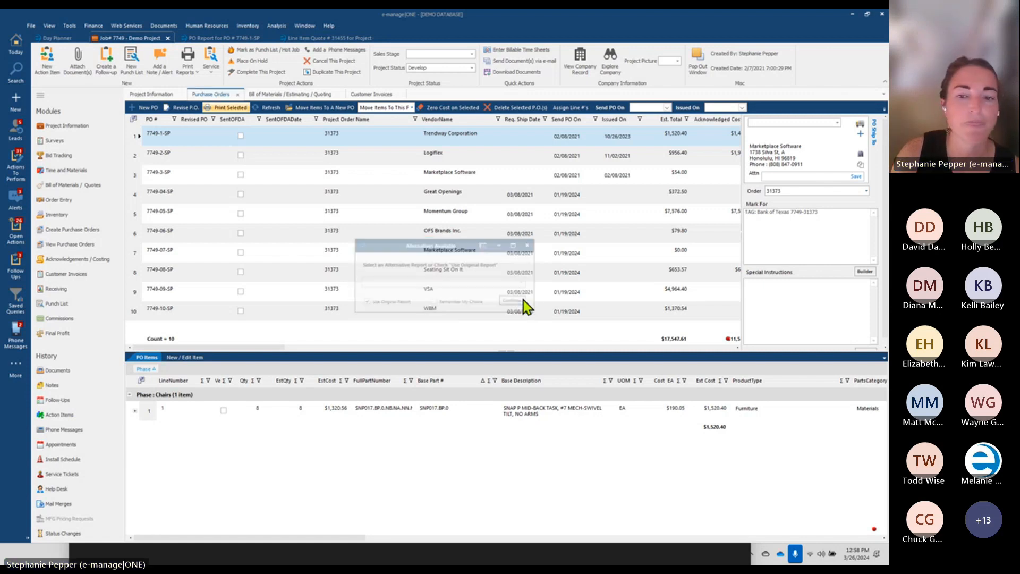